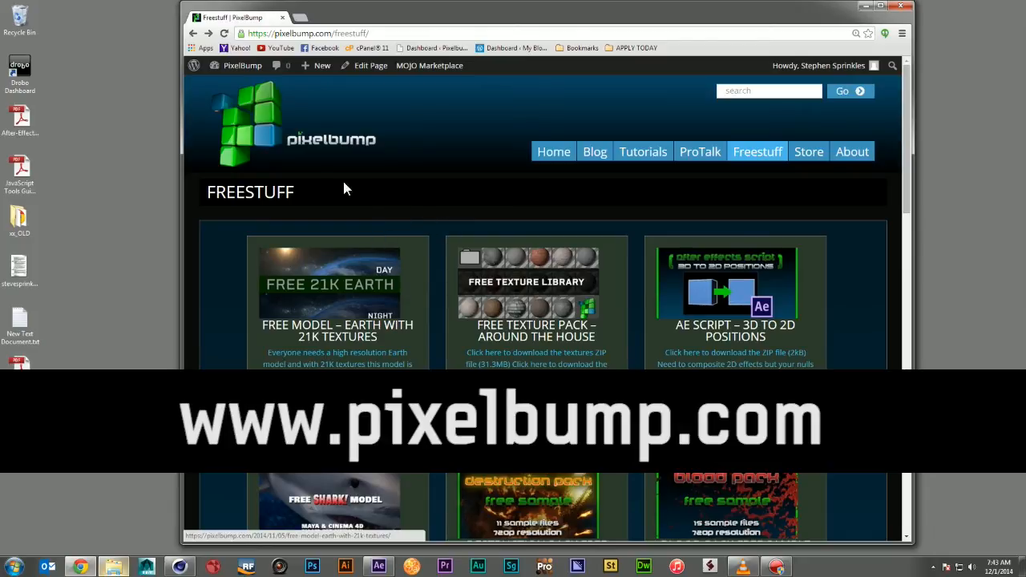
Step: Open the free Earth model with 21K textures from the Freestuff page and view its description
left_click(358, 298)
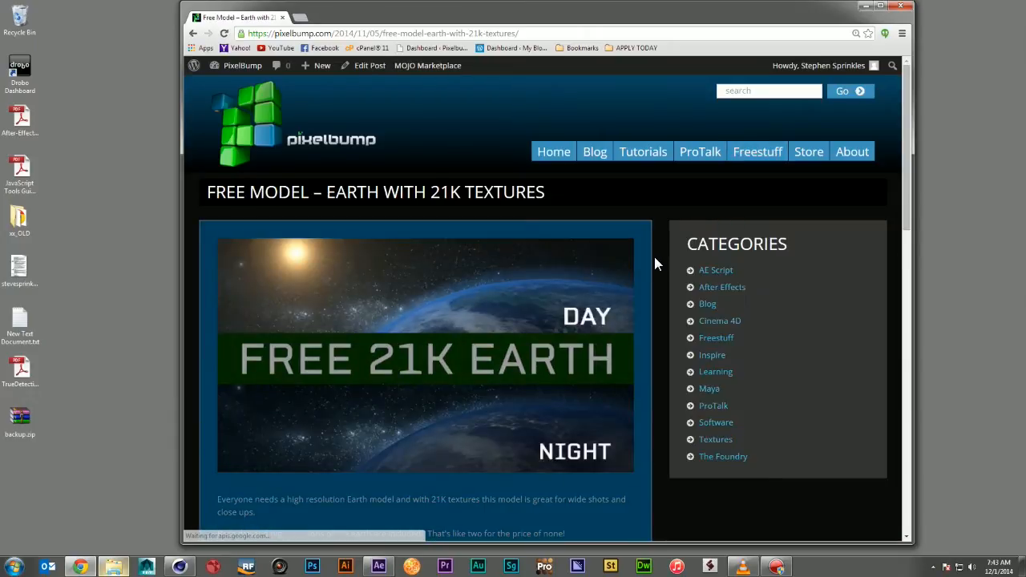
scroll(654, 261, "down", 1)
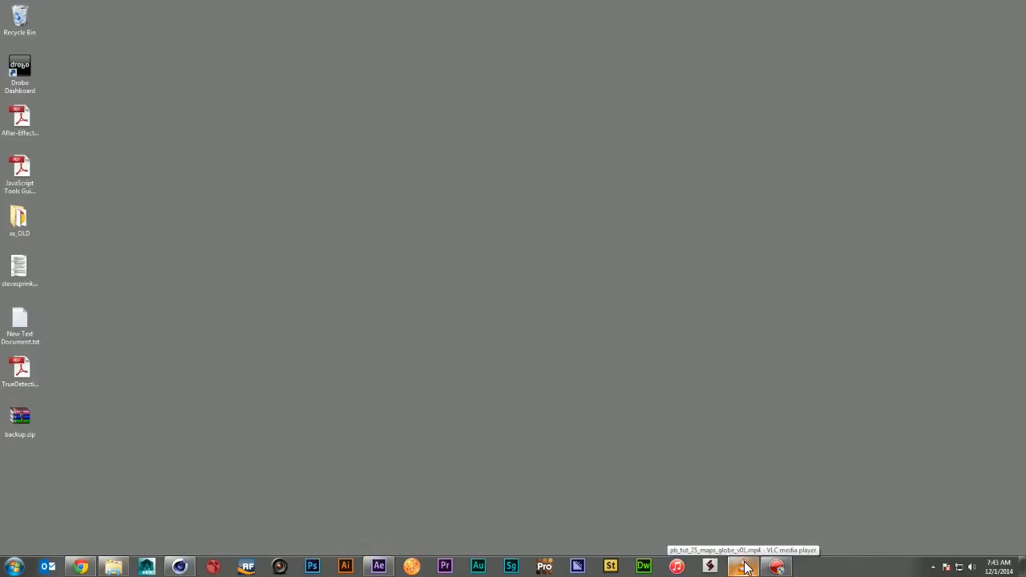
Step: Play the finished globe map animation in VLC media player, pause it near the end and minimize the player
left_click(743, 567)
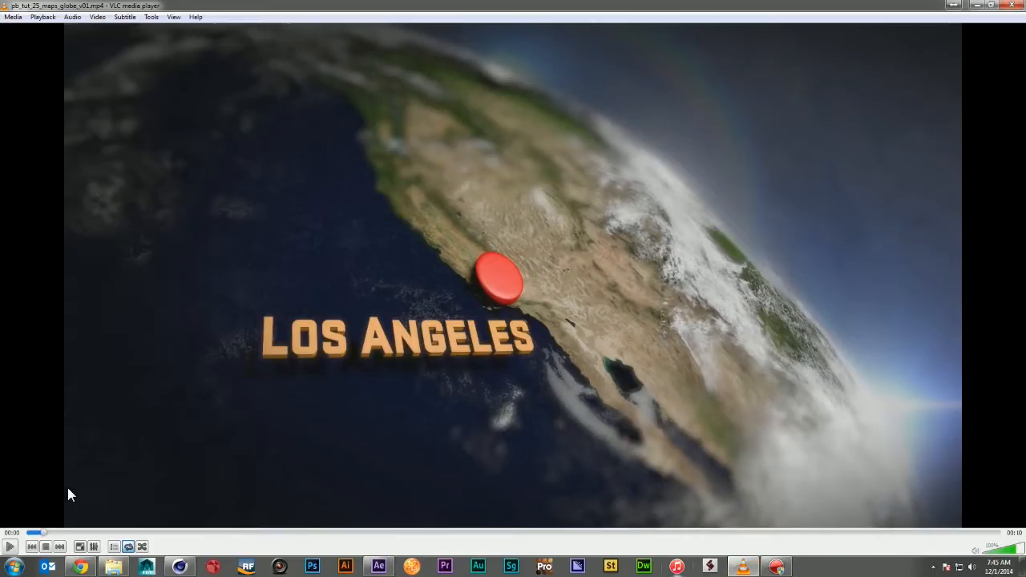
left_click(8, 547)
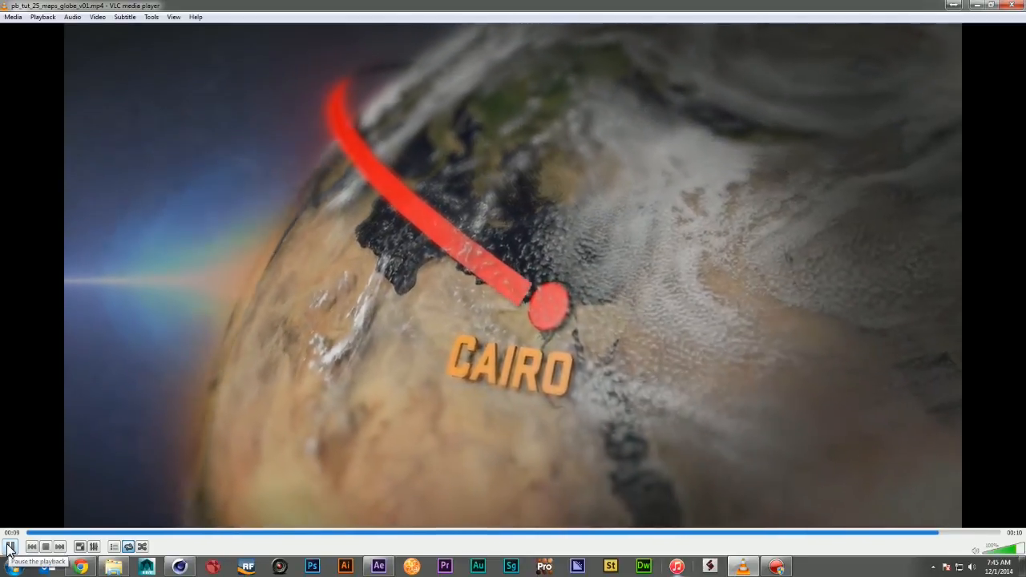
left_click(10, 547)
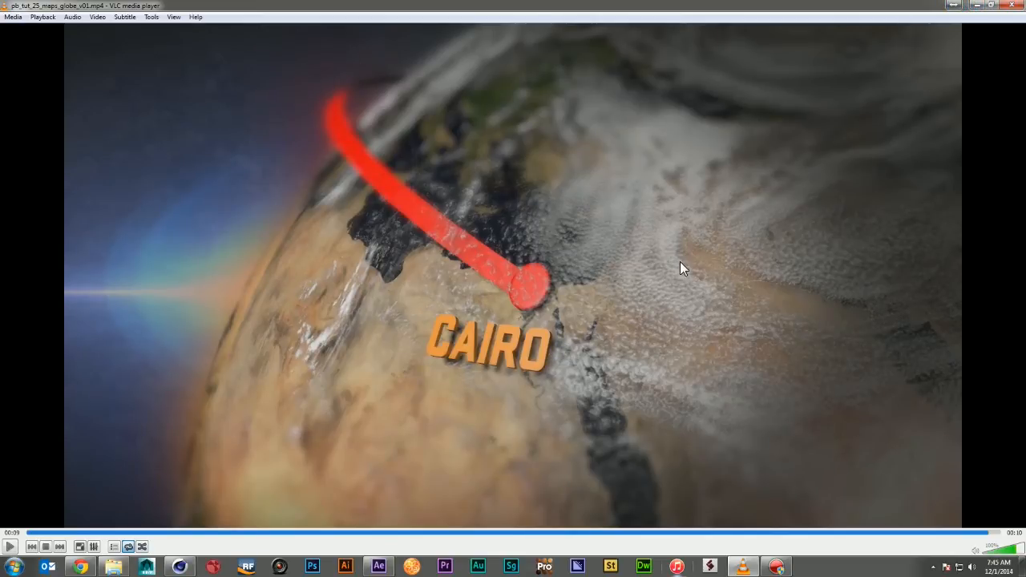
left_click(976, 5)
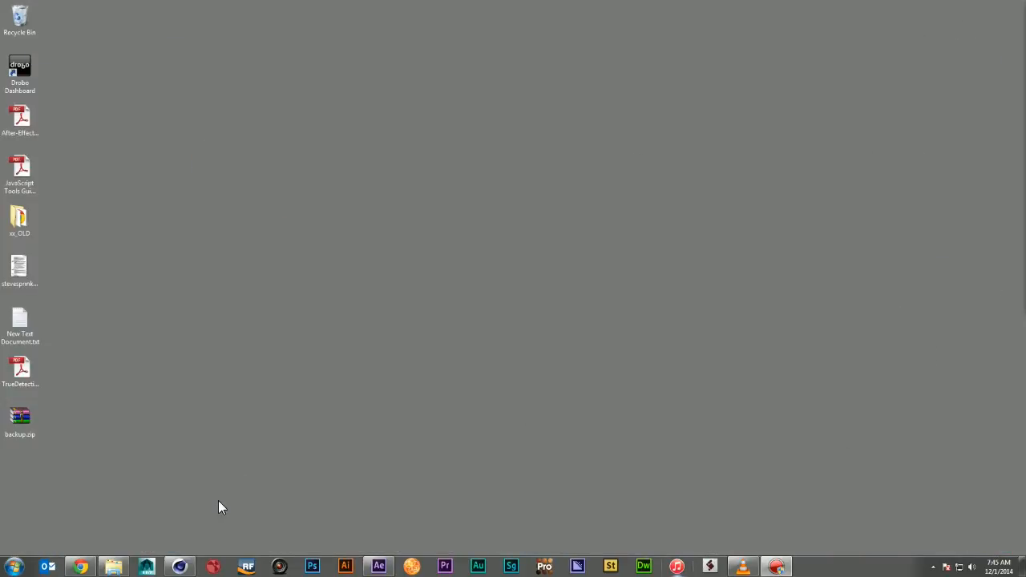
Step: Switch to CINEMA 4D and add a sphere with a 1000 cm radius
left_click(179, 567)
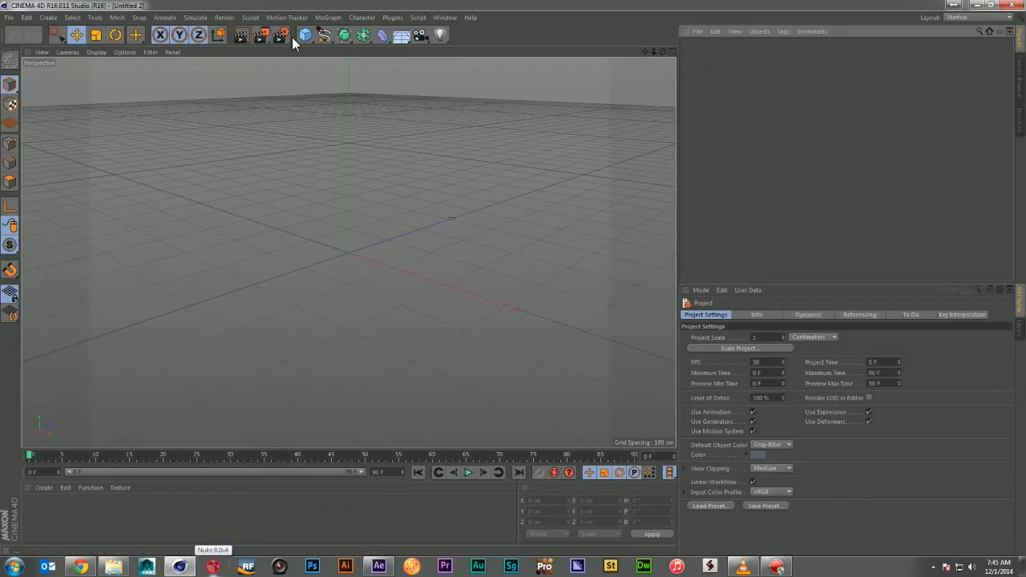
left_click_drag(305, 35, 347, 46)
left_click(492, 69)
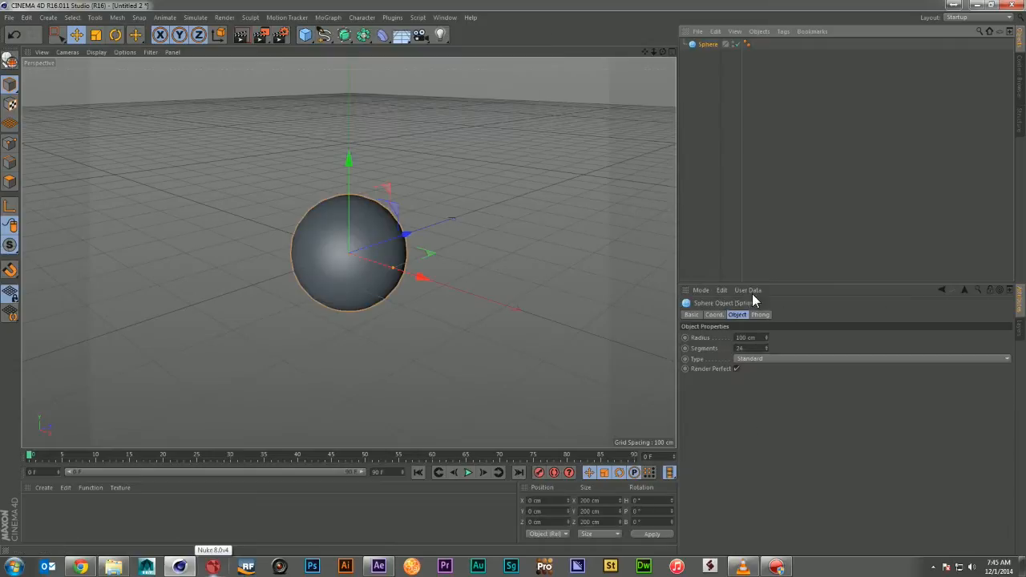
type("0")
key("Return")
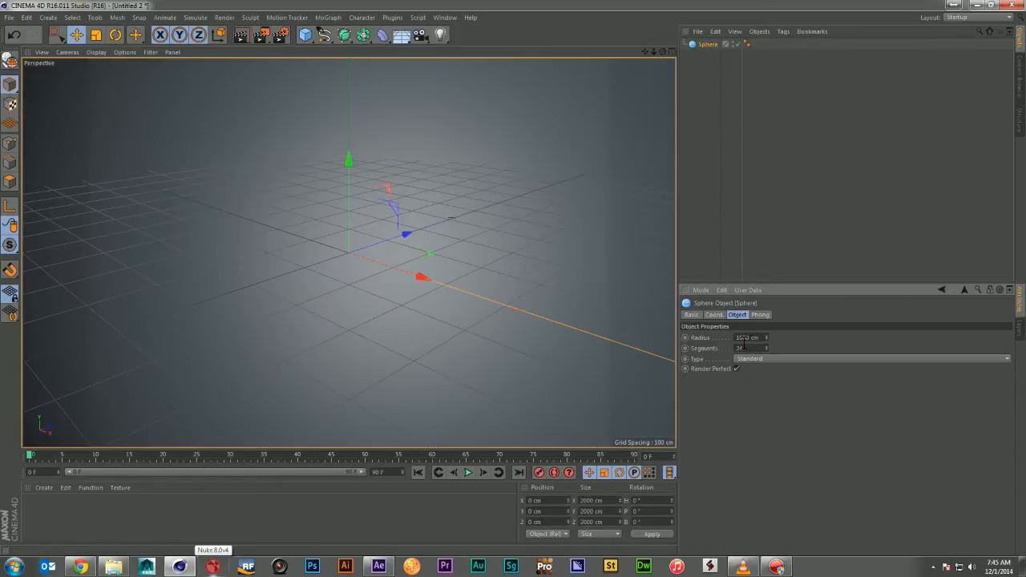
right_click_drag(587, 283, 416, 244, "alt")
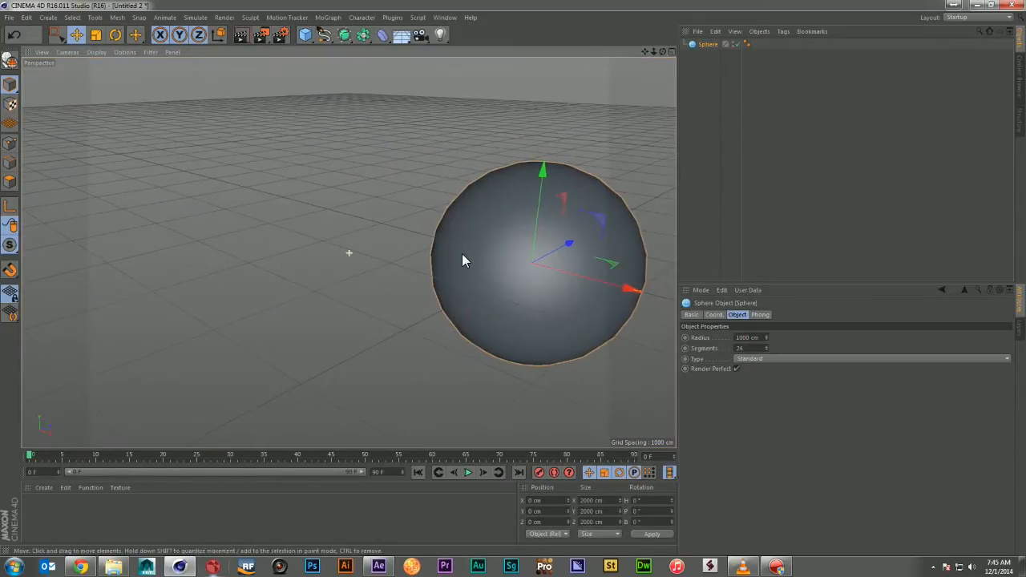
middle_click_drag(463, 259, 228, 257, "alt")
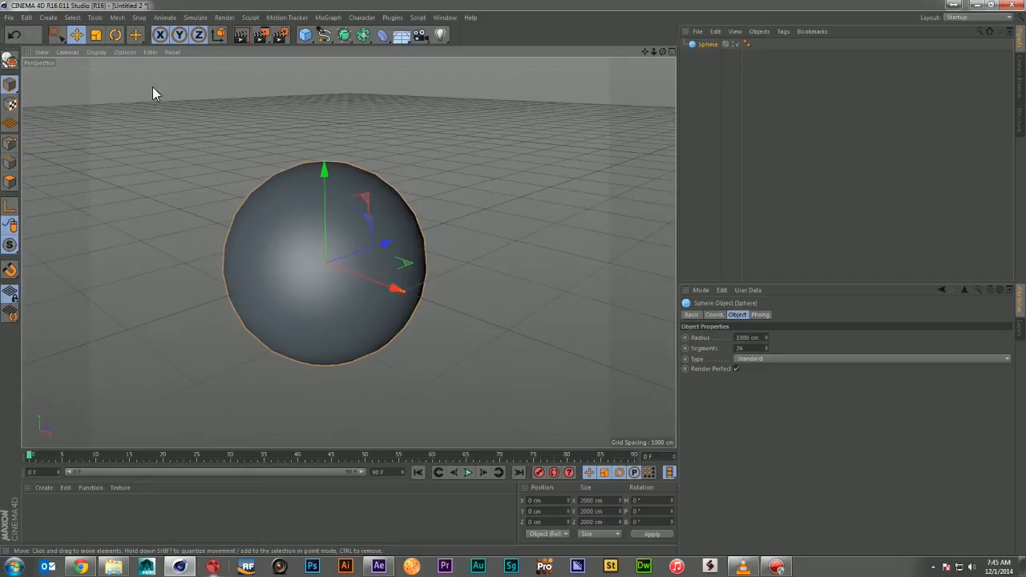
Step: Draw a three-point B-Spline in the Top view, curving around the lower half of the sphere
left_click(672, 52)
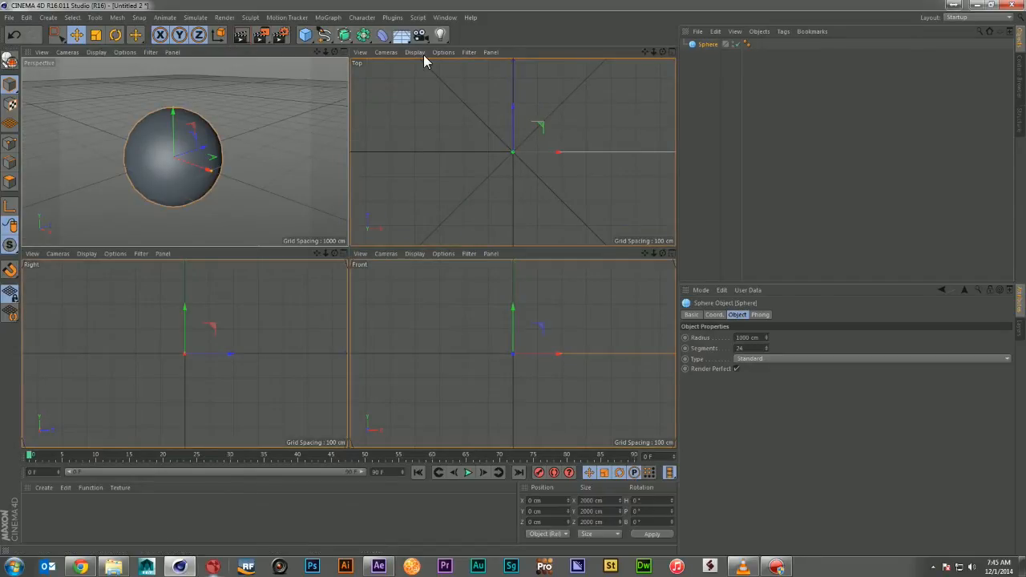
right_click_drag(545, 120, 471, 128, "alt")
middle_click_drag(471, 128, 451, 152, "alt")
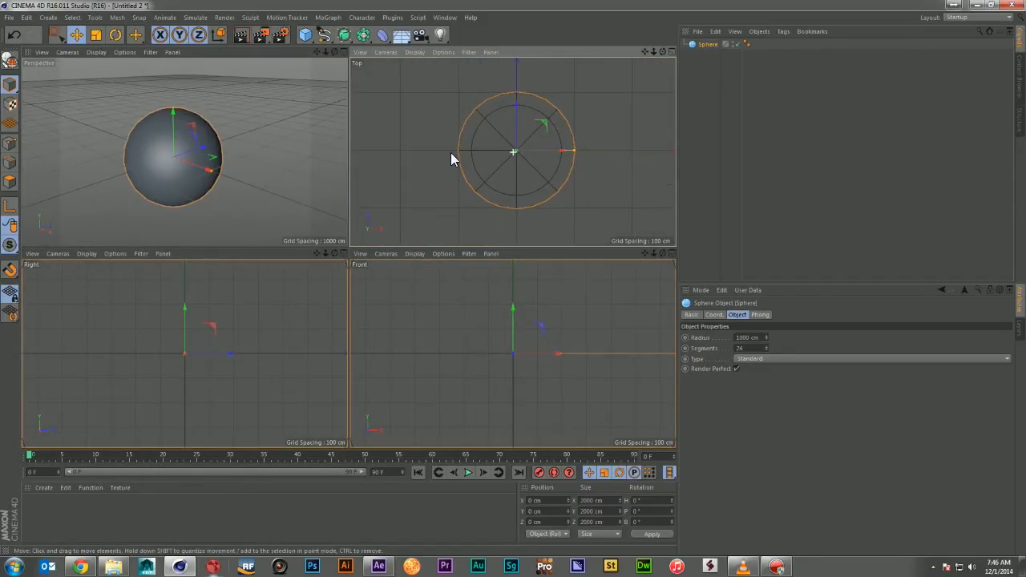
left_click_drag(324, 34, 477, 57)
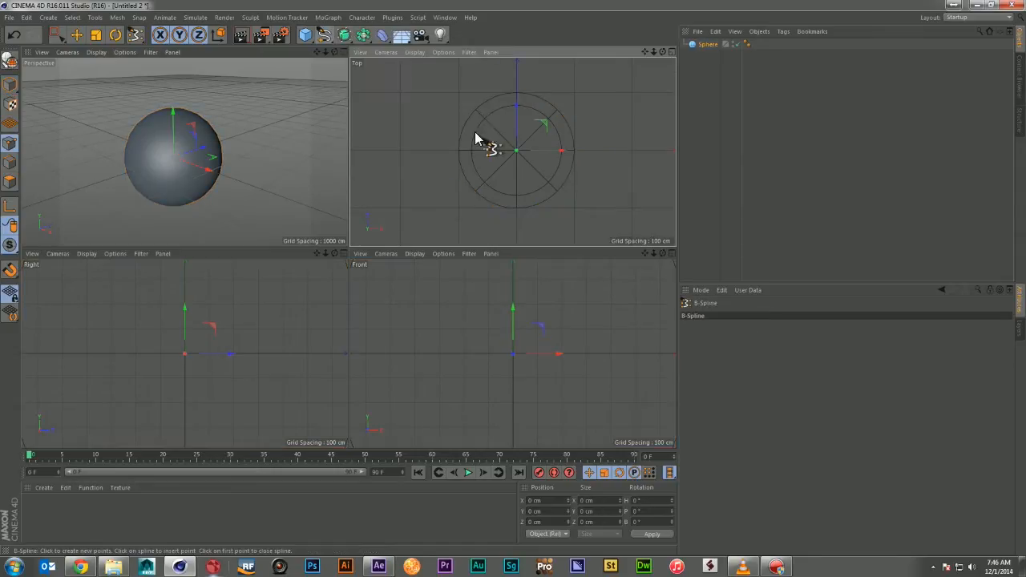
left_click(471, 191)
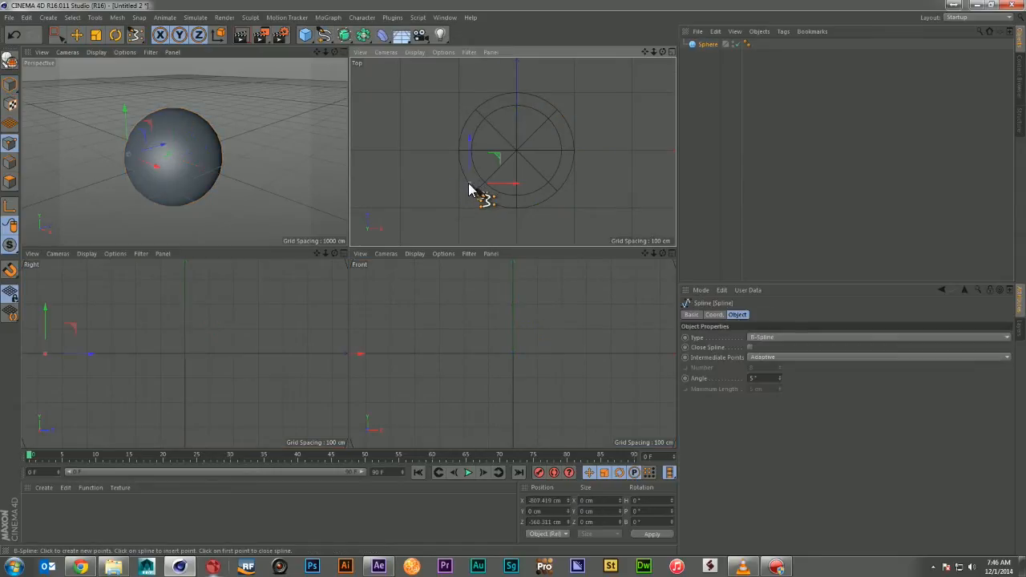
left_click(568, 229)
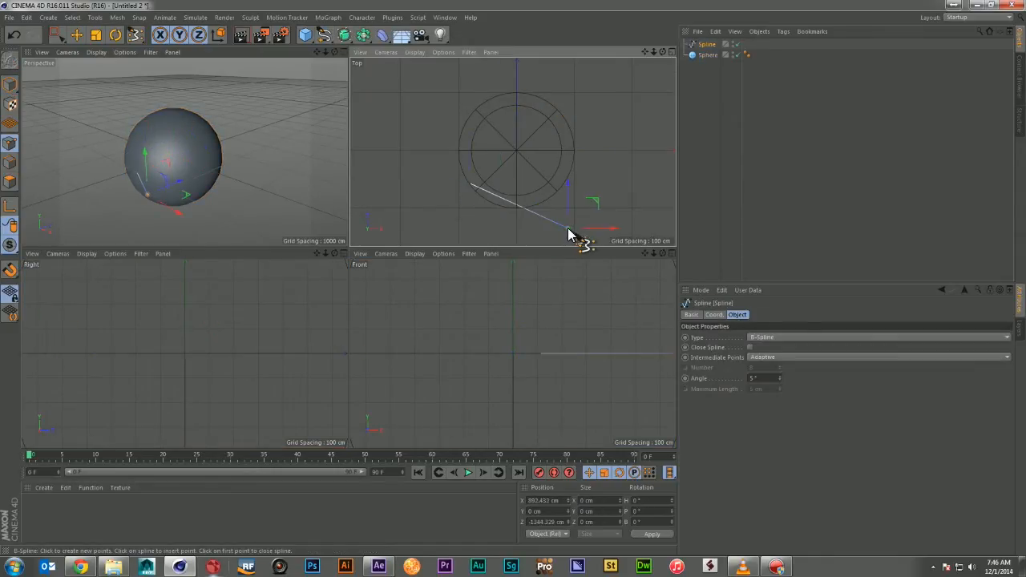
left_click(574, 151)
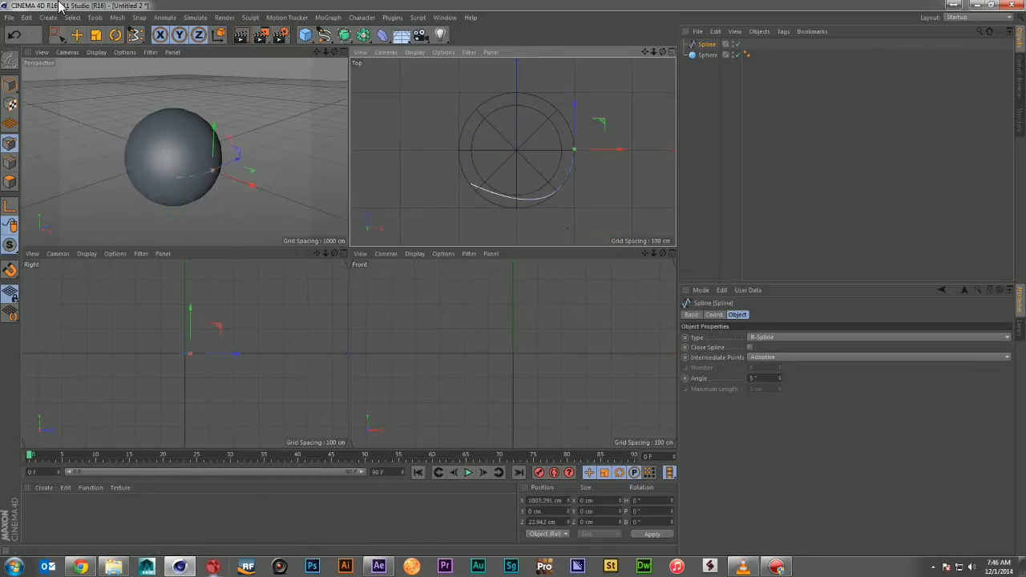
Step: Move the spline's middle point away from the sphere to about X 800 cm, Z -2582 cm and inspect the arc
left_click(57, 35)
left_click_drag(583, 214, 540, 250)
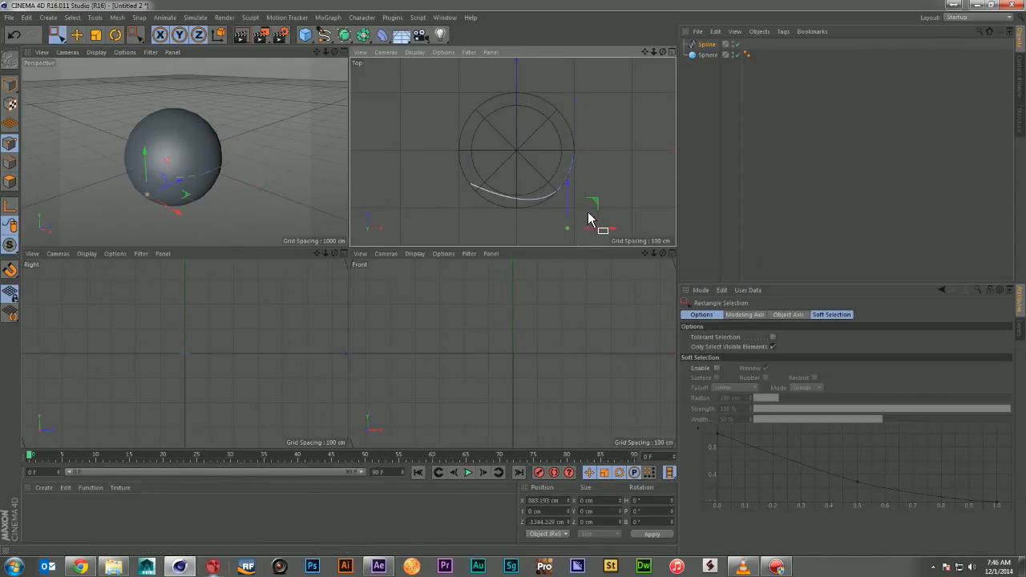
left_click_drag(595, 202, 562, 251)
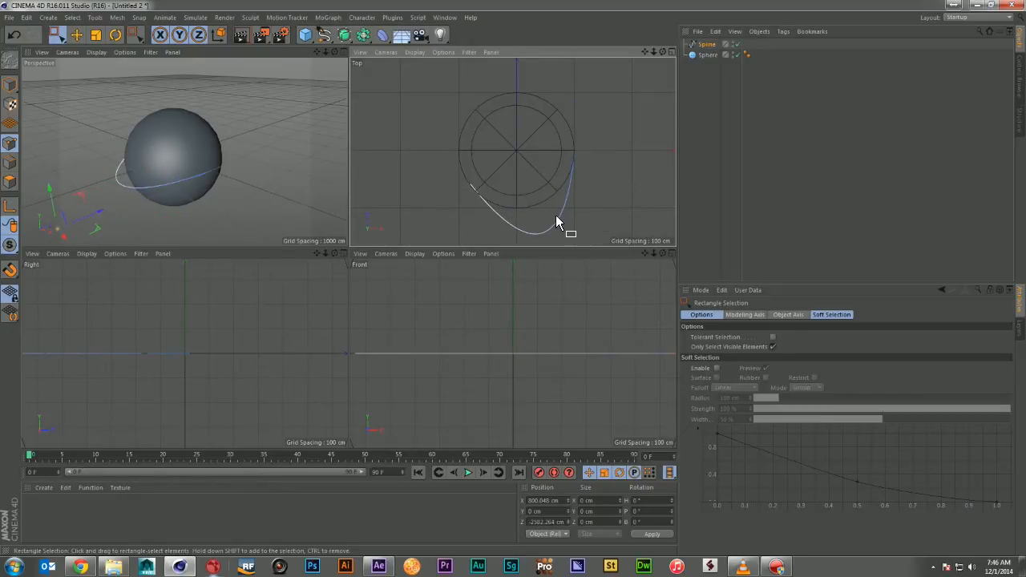
left_click_drag(193, 195, 237, 136, "alt")
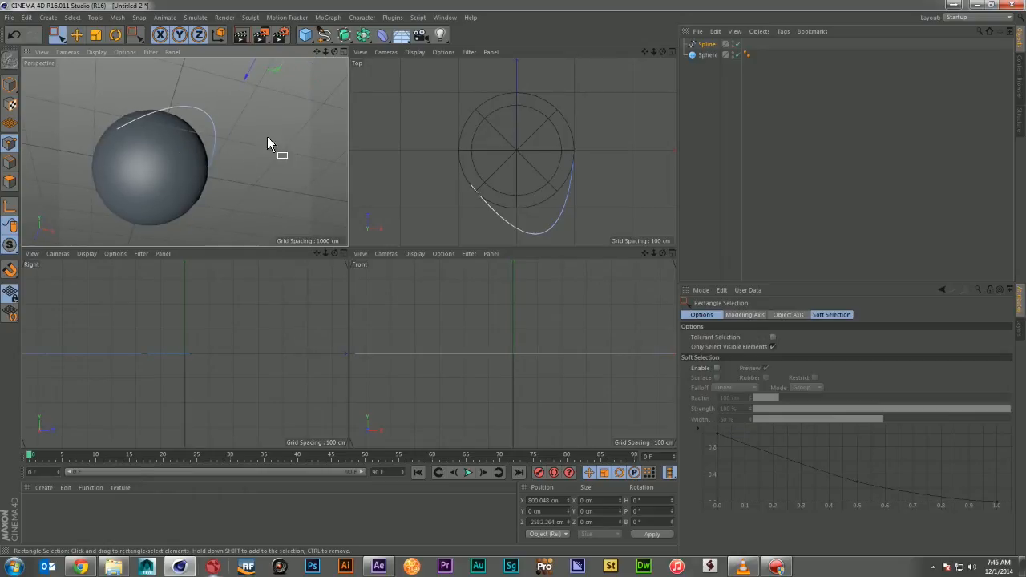
Step: Delete the spline and the sphere from the scene
left_click(703, 44)
key("Delete")
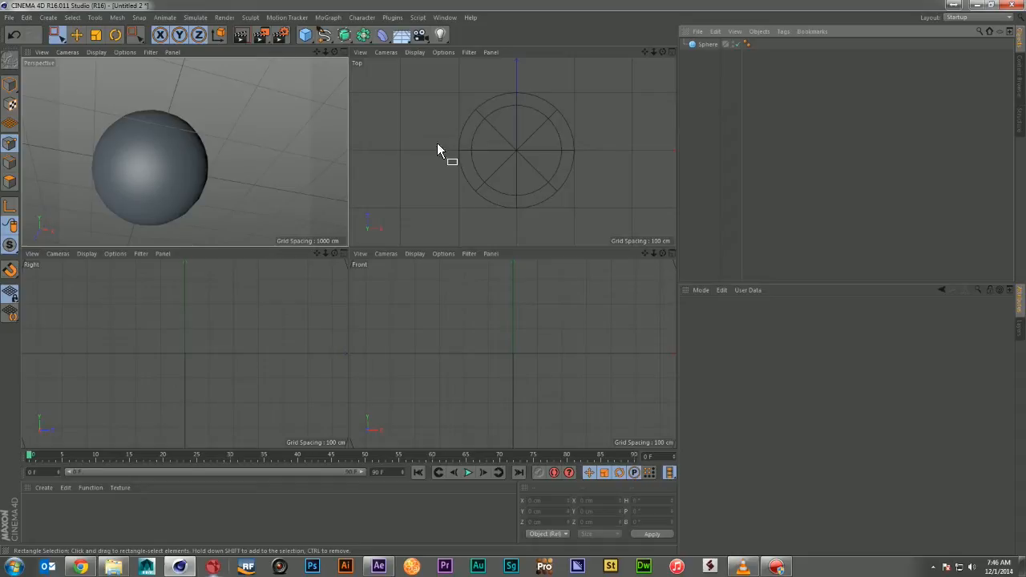
left_click_drag(232, 181, 184, 151, "alt")
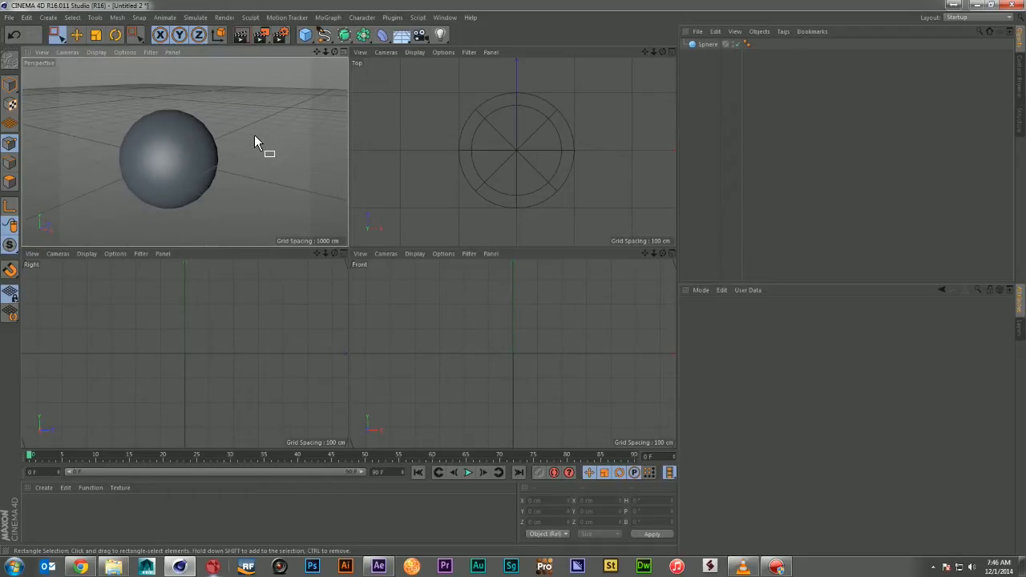
mouse_move(255, 136)
left_mouse_down("alt")
mouse_move(270, 133)
mouse_move(238, 130)
left_mouse_up("alt")
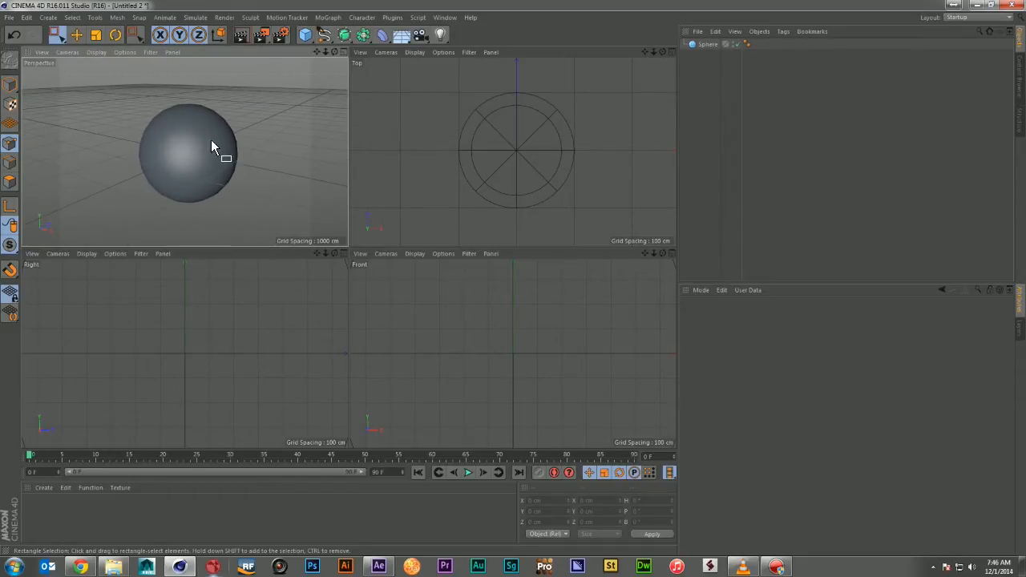
left_click(707, 44)
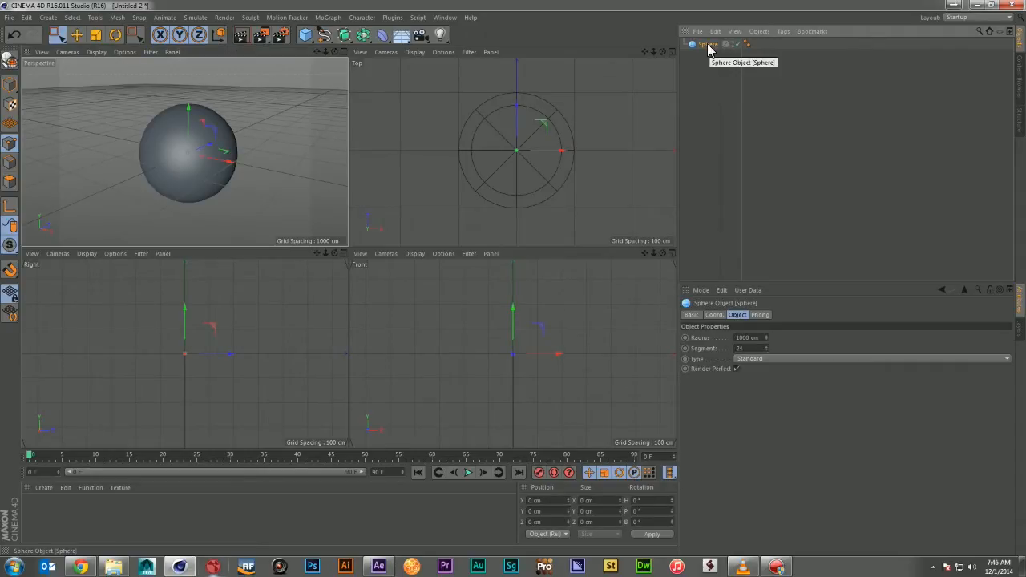
key("Delete")
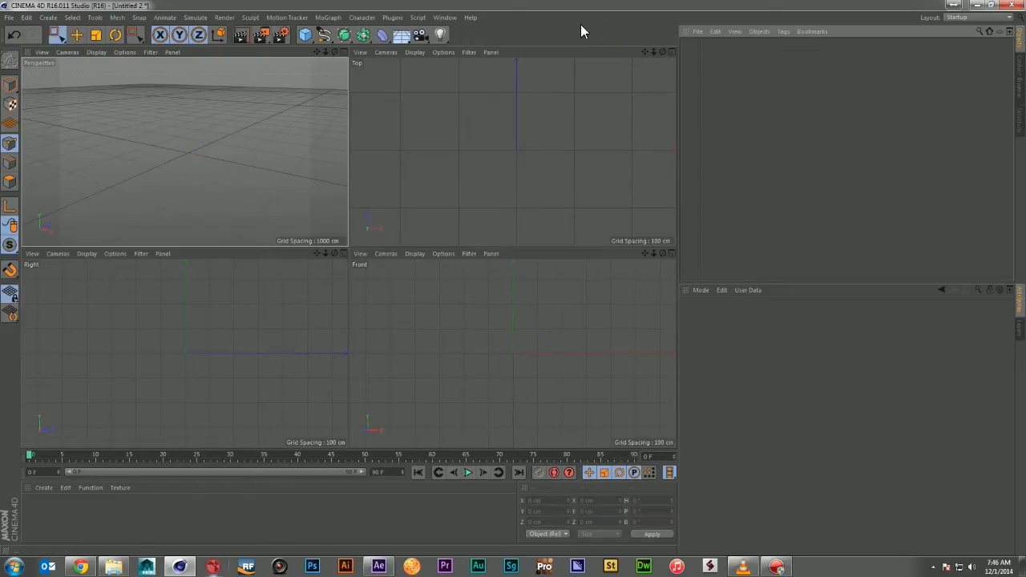
Step: Add a plane primitive and set its orientation to -Z
left_click(305, 36)
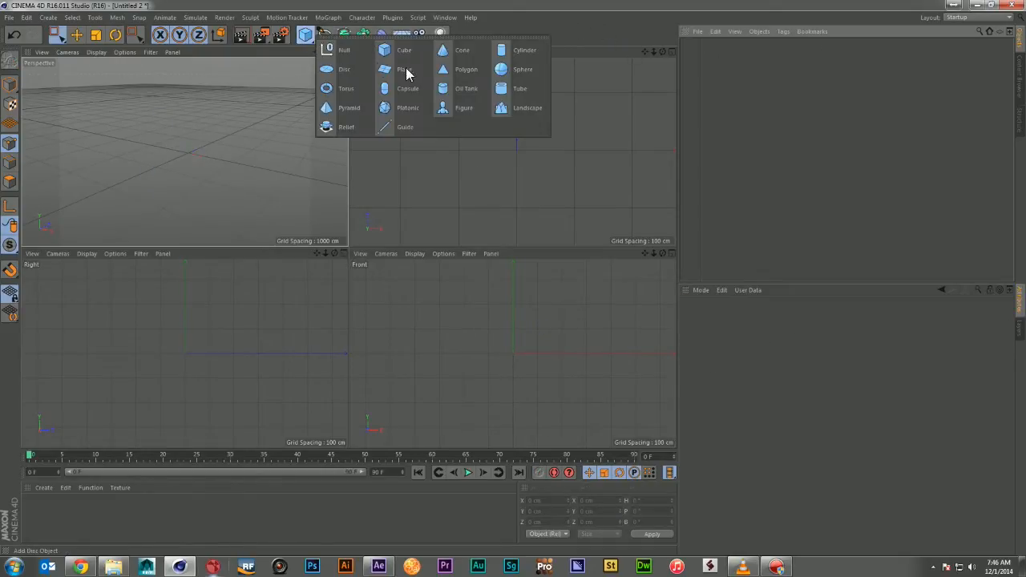
left_click(408, 69)
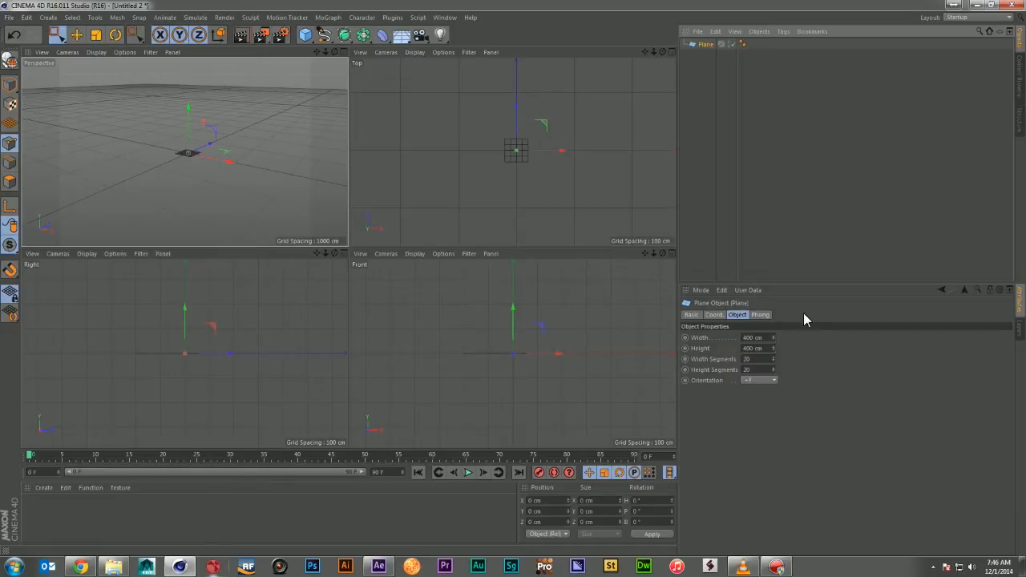
left_click(753, 379)
left_click(758, 439)
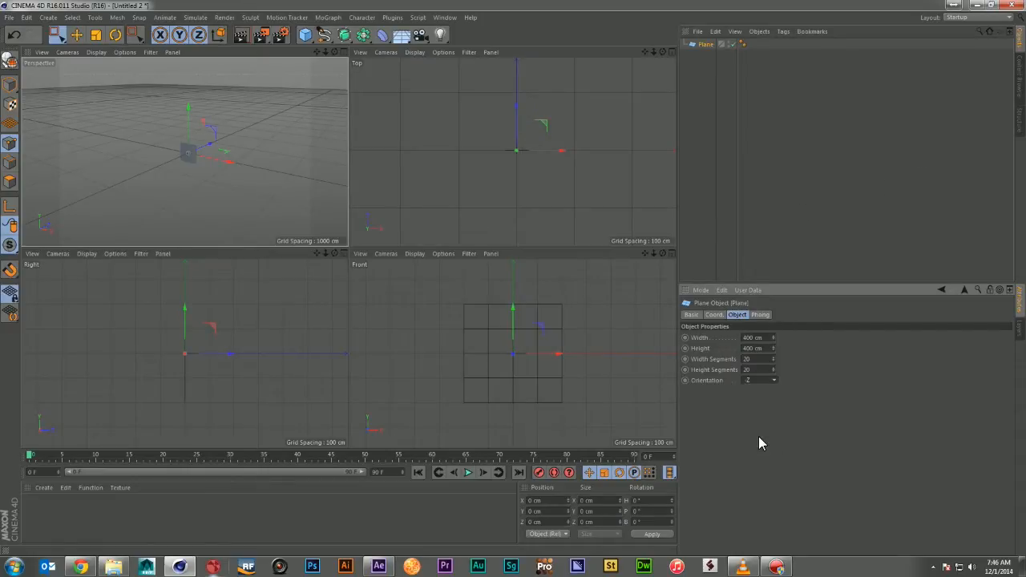
Step: Set the plane's width to 2400 cm and its height to 1200 cm
left_click(745, 337)
type("2")
key("Tab")
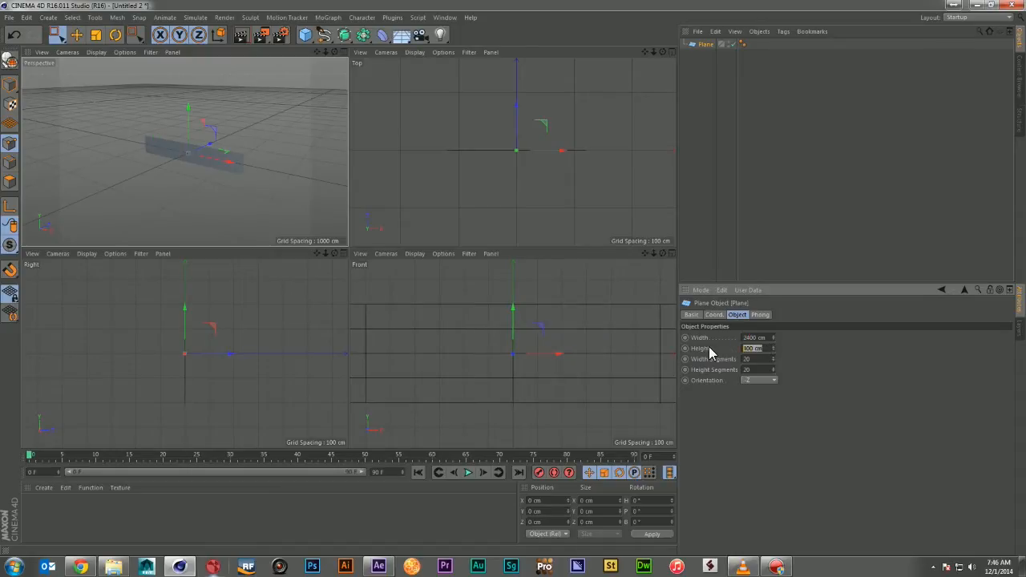
type("1200")
key("Return")
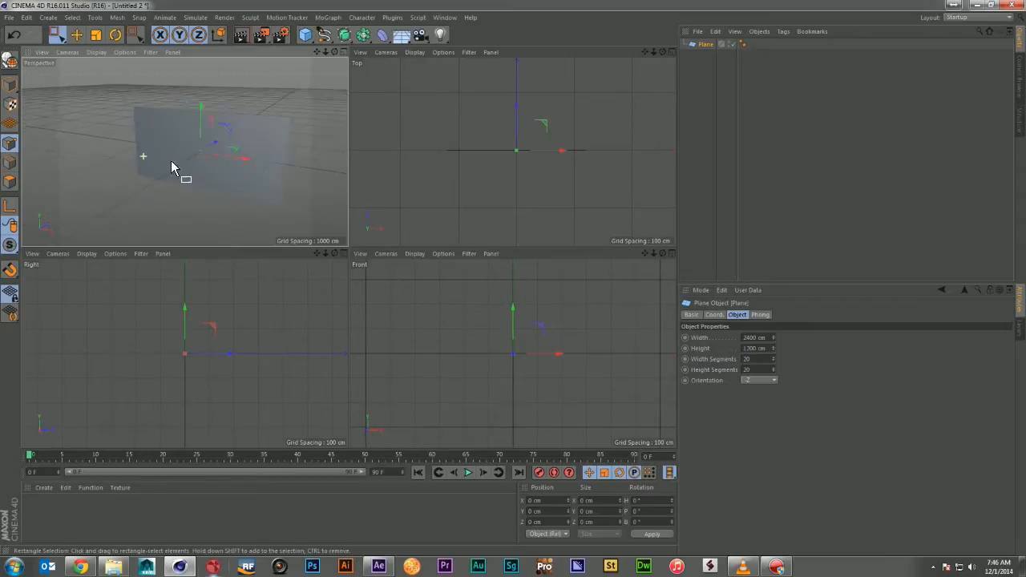
right_click_drag(170, 160, 194, 166, "alt")
middle_click_drag(186, 153, 119, 167, "alt")
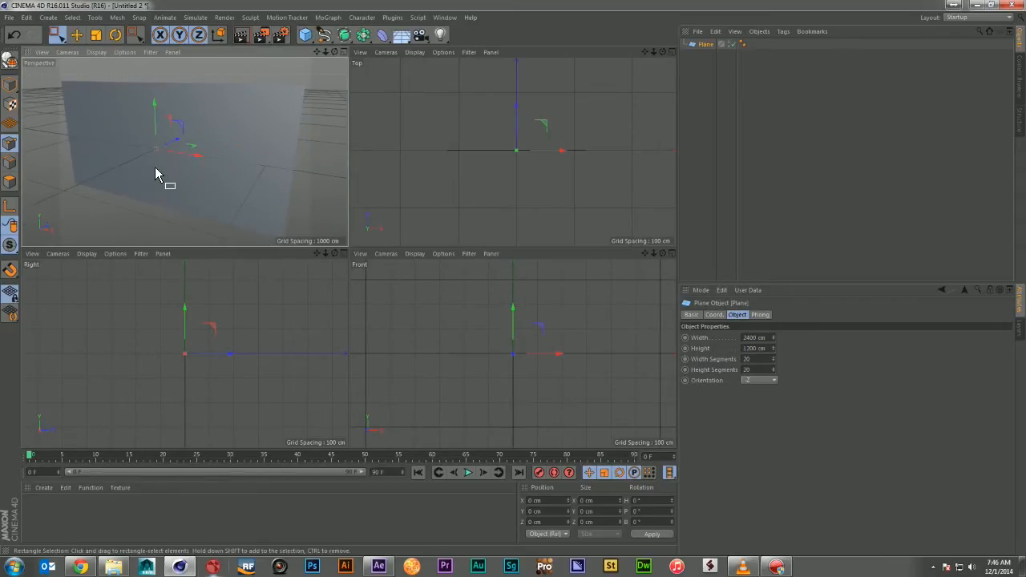
left_click_drag(156, 168, 164, 153, "alt")
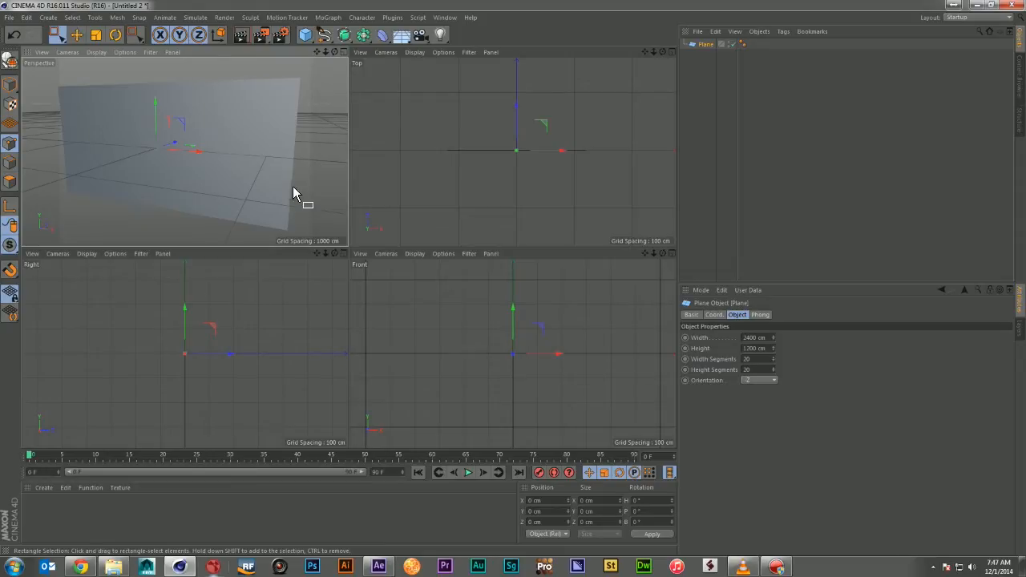
Step: Create a new material and load earthmap_color_21600x10800.jpg as its color texture
left_click(44, 488)
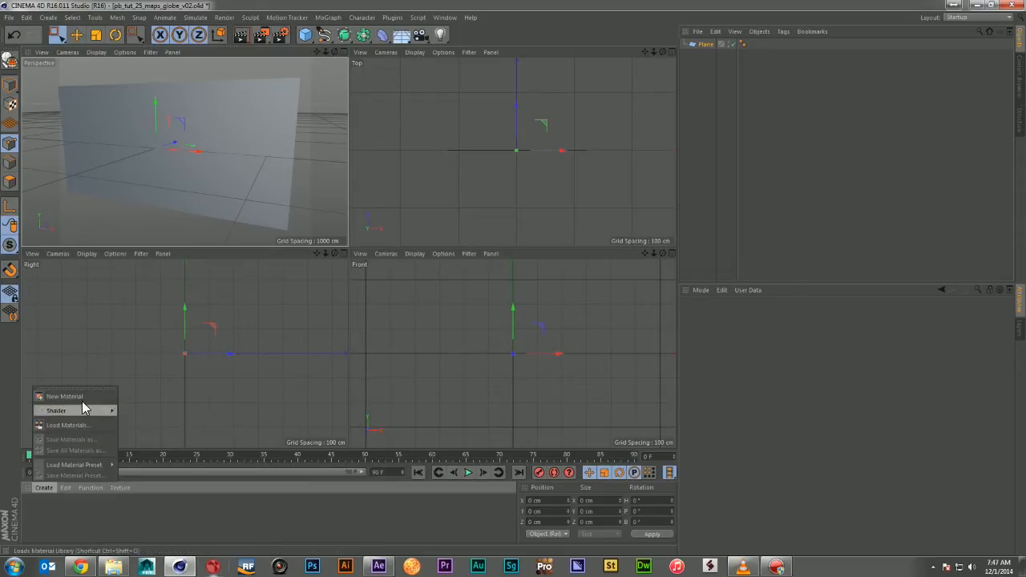
left_click(80, 396)
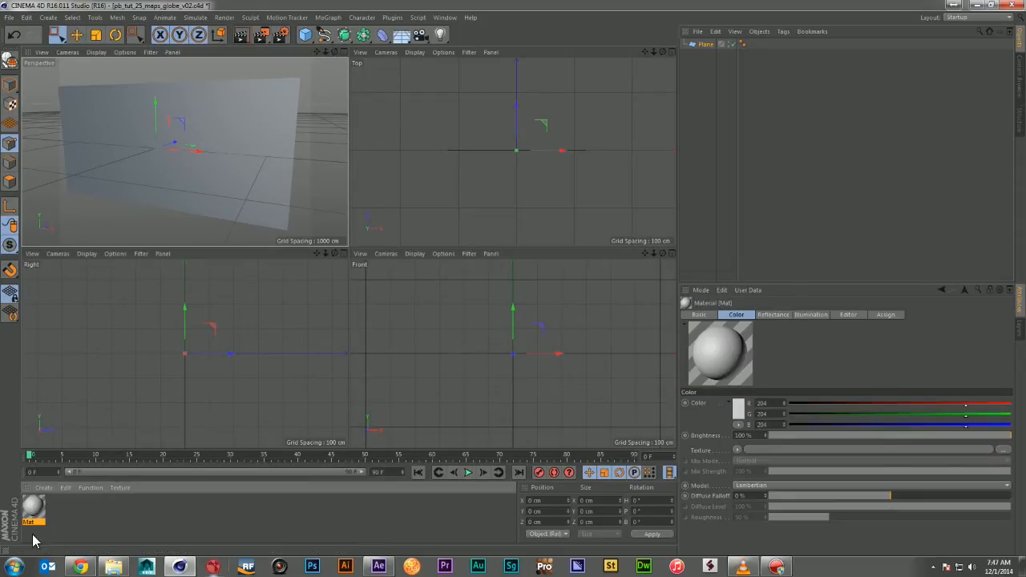
double_click(32, 506)
left_click(457, 158)
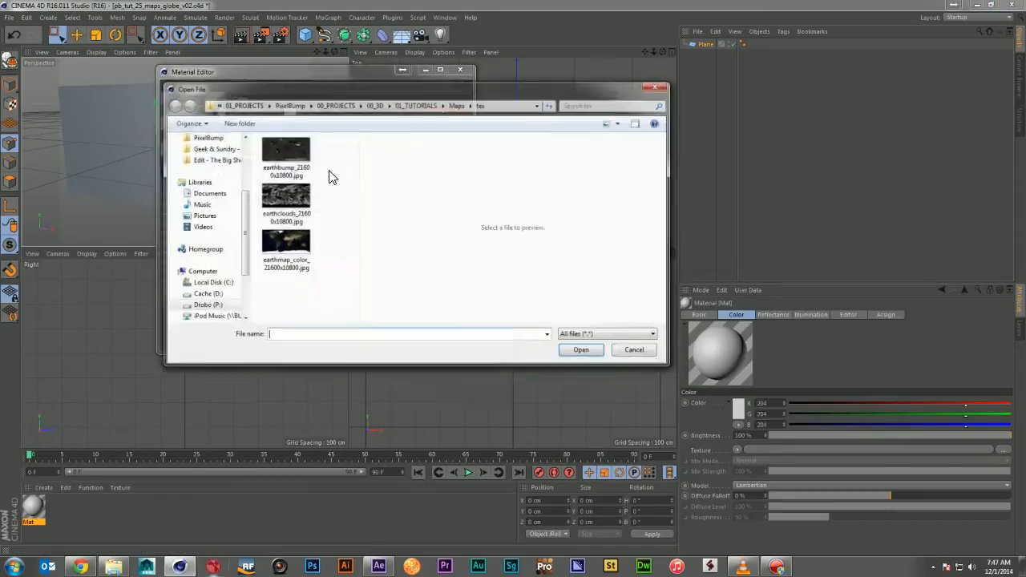
double_click(285, 243)
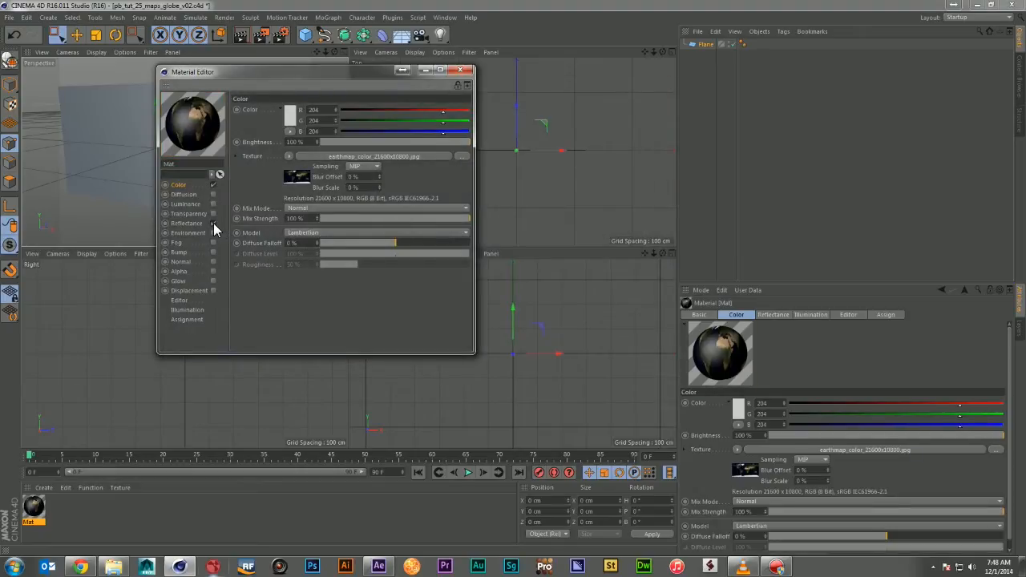
Step: Turn off the Earth material's reflectance and apply the material to the plane
left_click(213, 223)
left_click(459, 70)
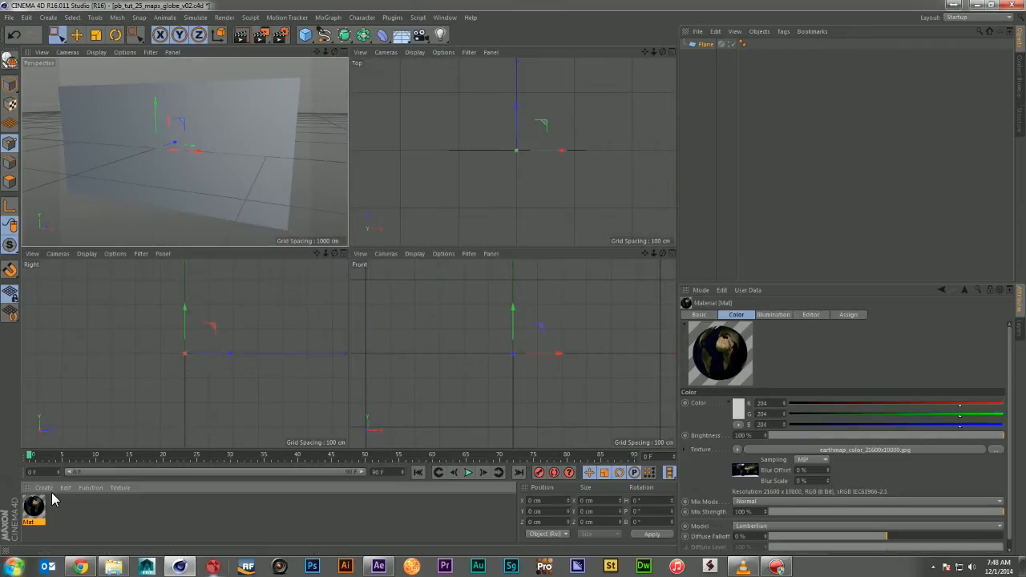
left_click_drag(32, 513, 706, 51)
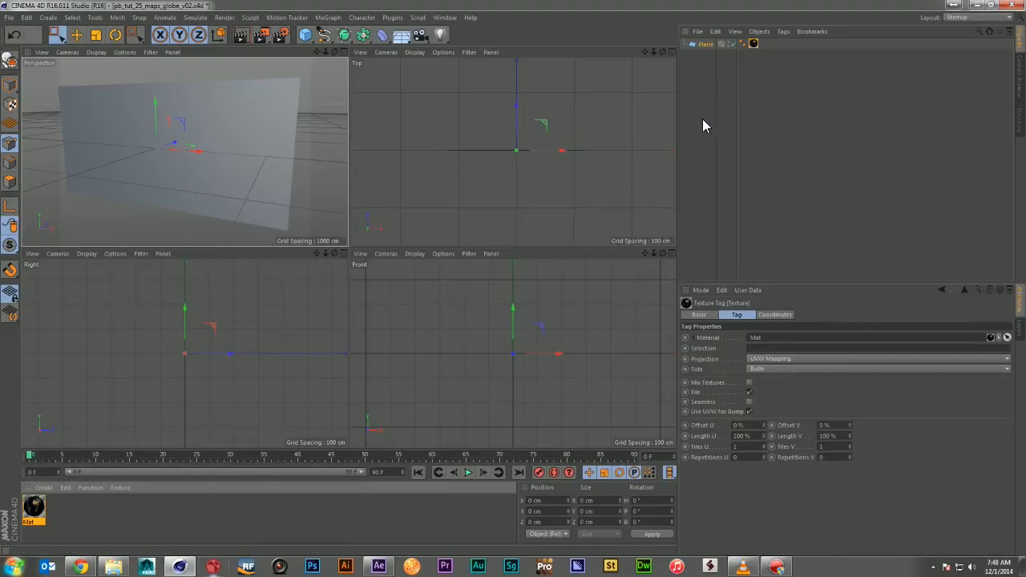
left_click_drag(297, 109, 299, 93, "alt")
Step: Set the Earth material's texture preview size to 4096x4096 (64 MB) in its editor settings
left_click(32, 509)
double_click(34, 509)
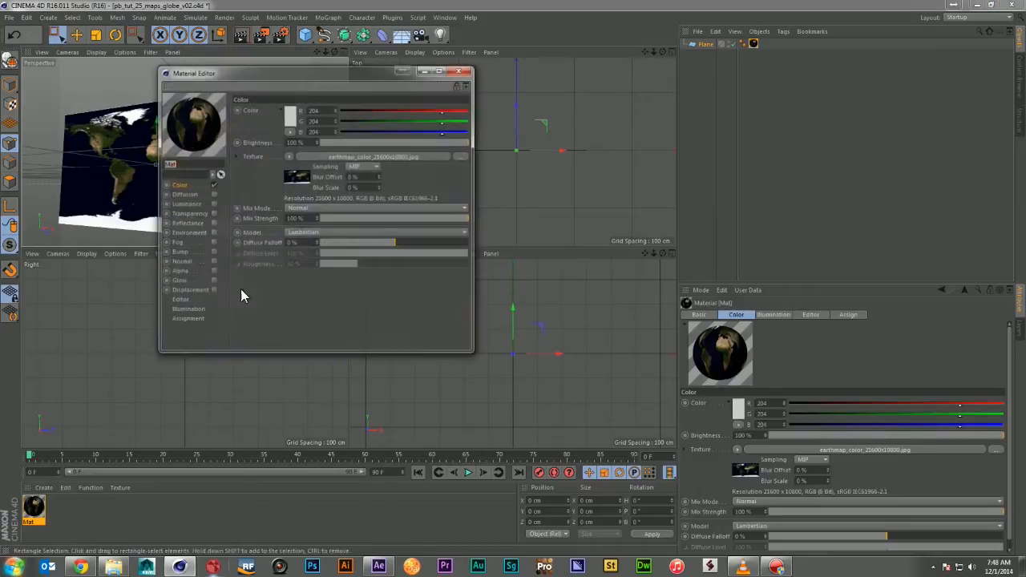
left_click(181, 300)
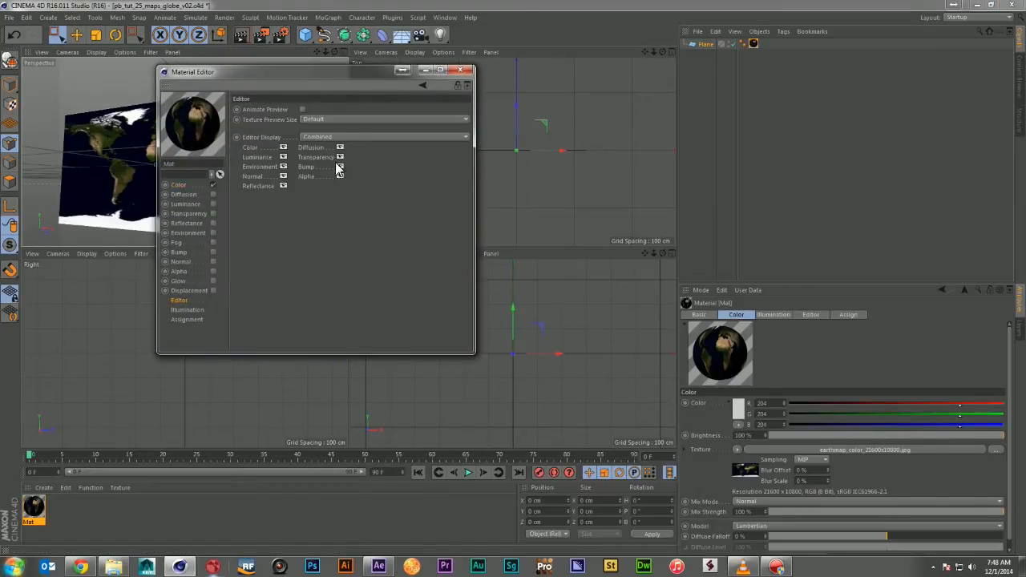
left_click(351, 118)
left_click(343, 215)
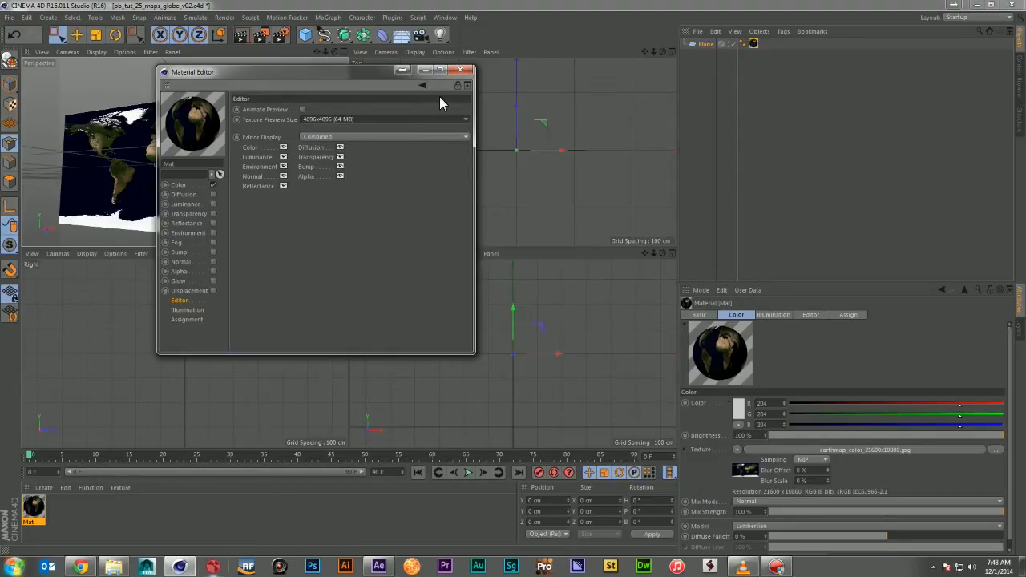
left_click(460, 70)
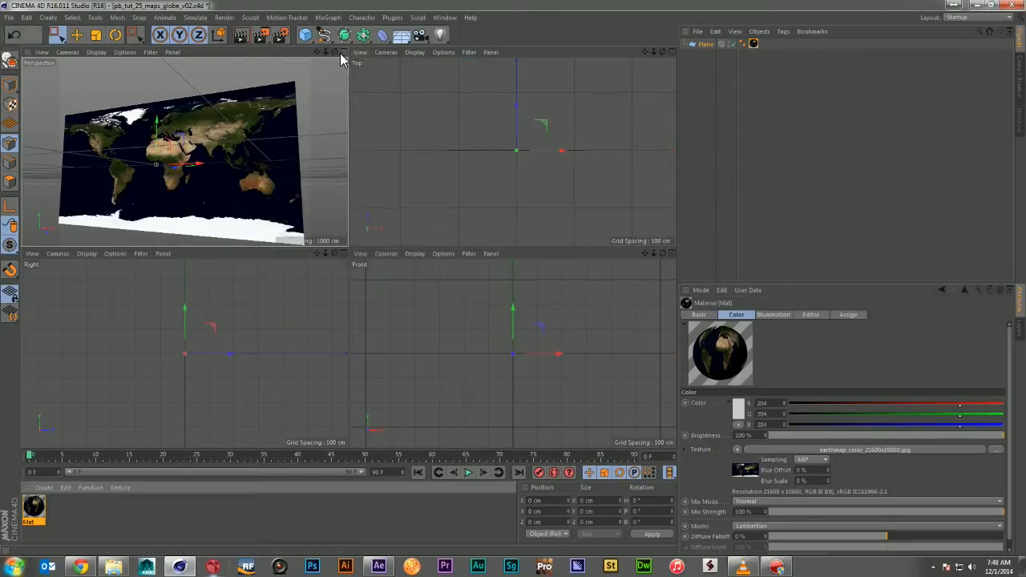
left_click_drag(310, 106, 299, 143, "alt")
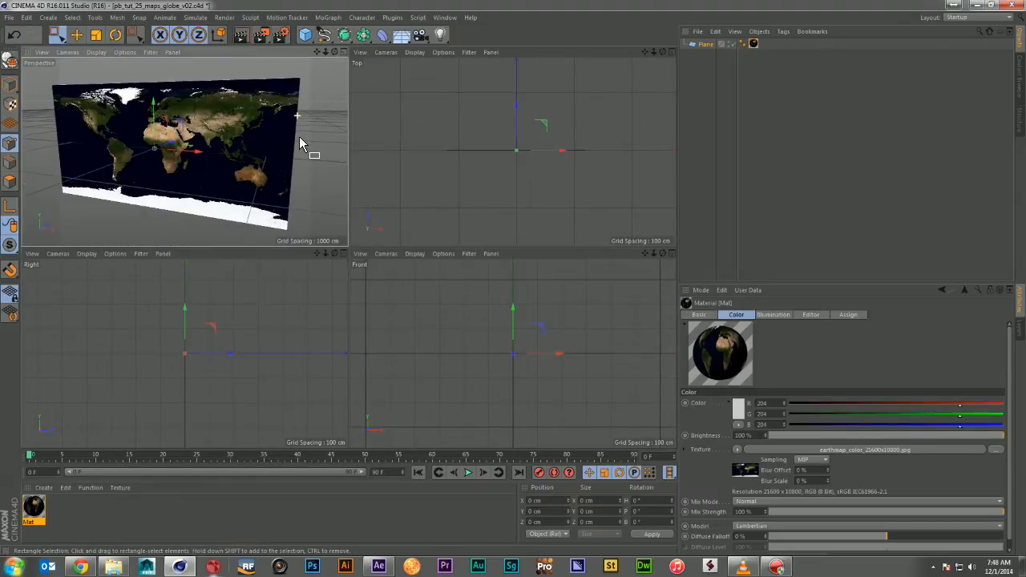
Step: Set the Front view's display to constant shading and frame the whole Earth map in it
left_click(384, 254)
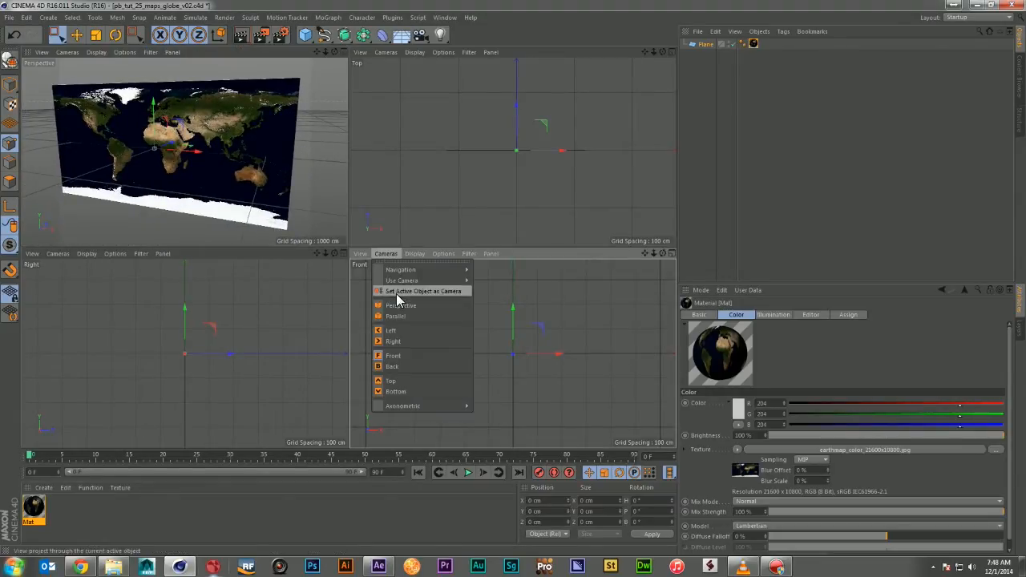
mouse_move(412, 255)
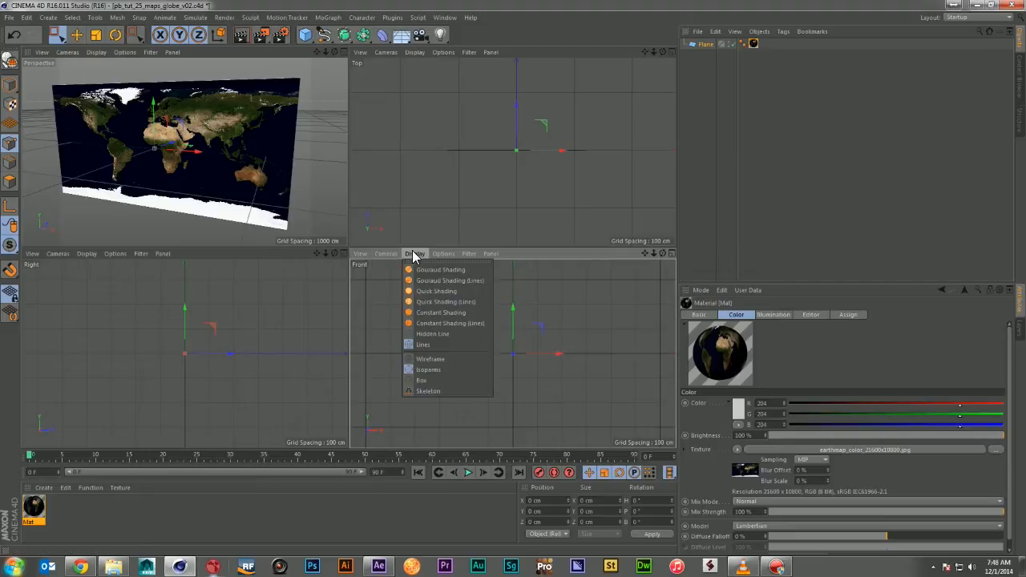
left_click(442, 322)
scroll(600, 335, "down", 4)
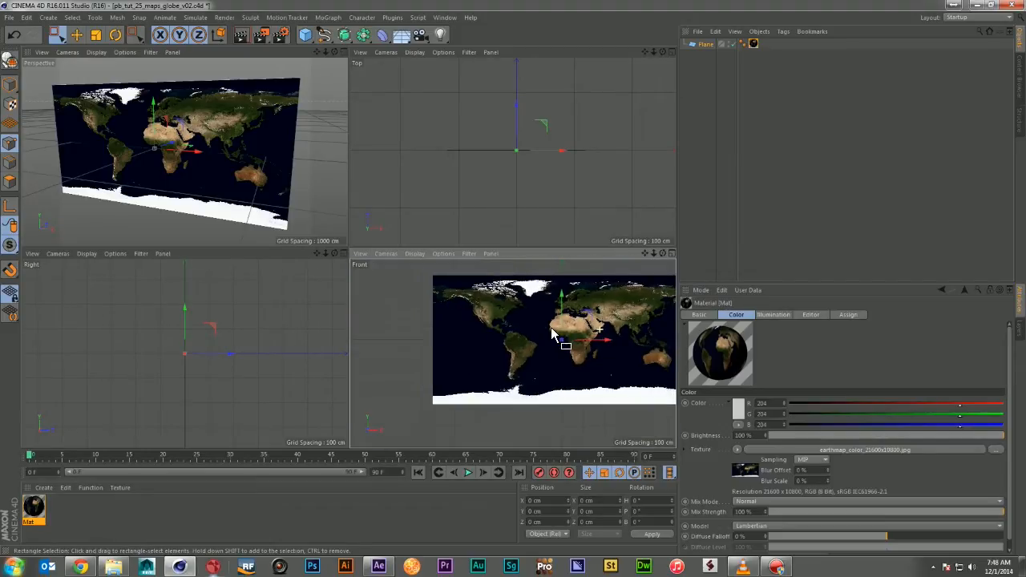
middle_click_drag(551, 335, 503, 353, "alt")
right_click_drag(504, 353, 511, 357, "alt")
middle_click_drag(513, 357, 520, 353, "alt")
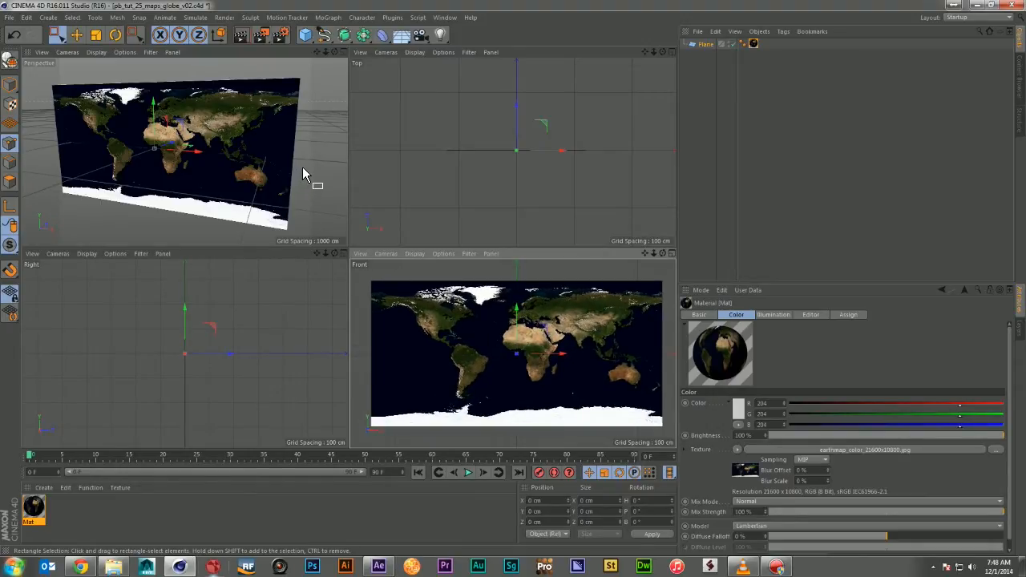
Step: Draw a three-point B-Spline in the Front view from the western United States across the Atlantic to the eastern Mediterranean
left_click(692, 85)
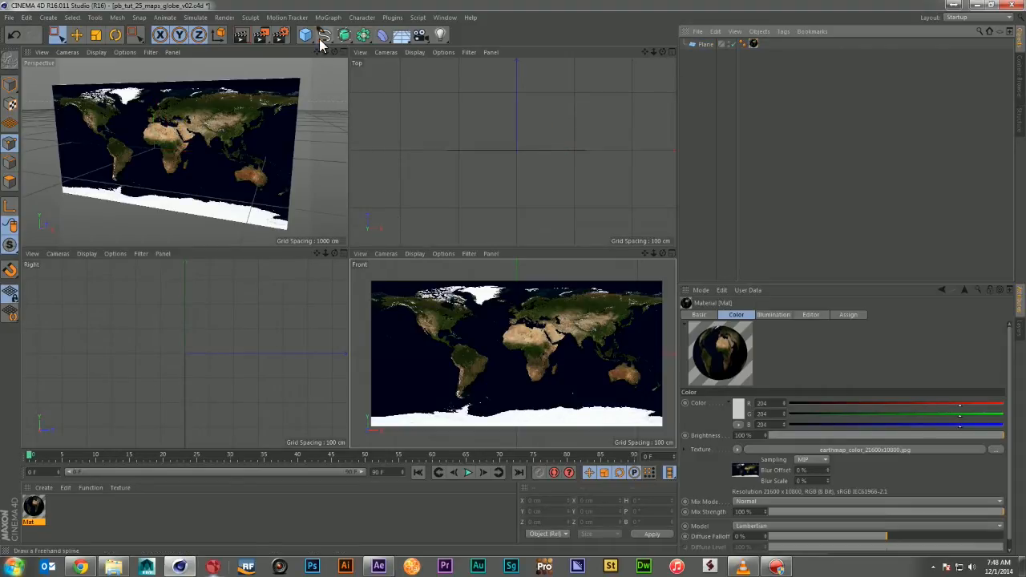
left_click_drag(319, 44, 470, 45)
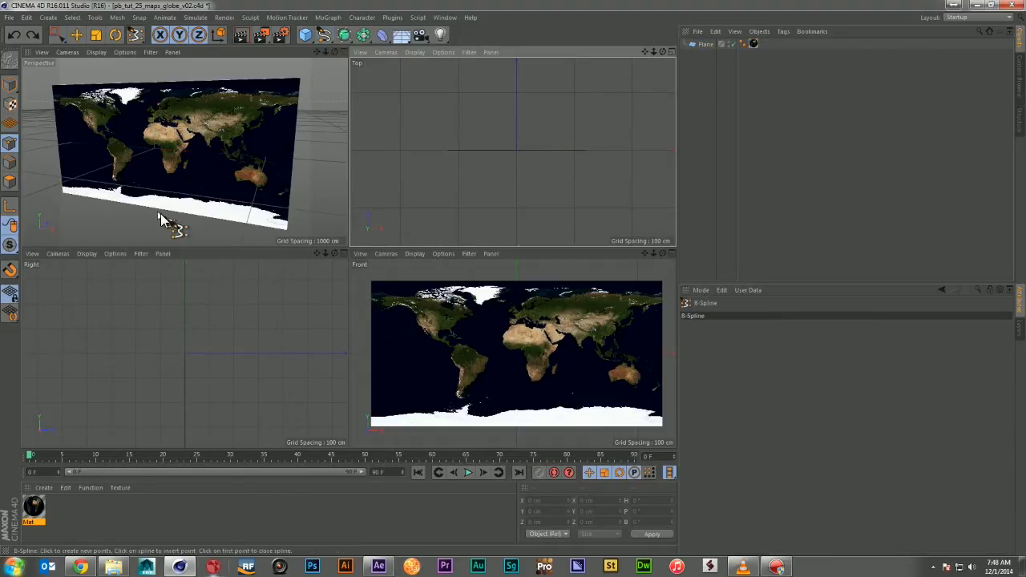
left_click(421, 327)
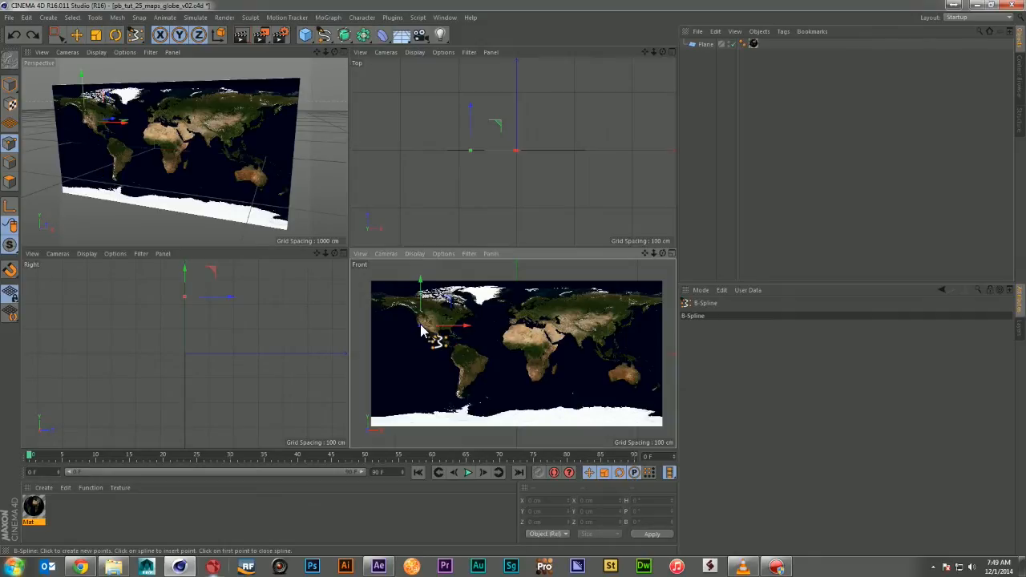
left_click(482, 336)
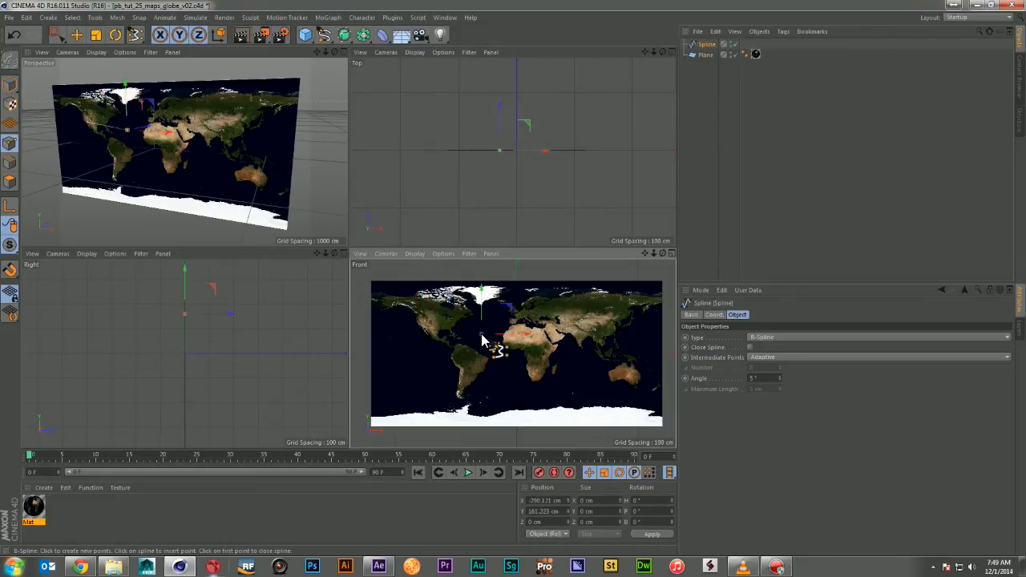
left_click(540, 329)
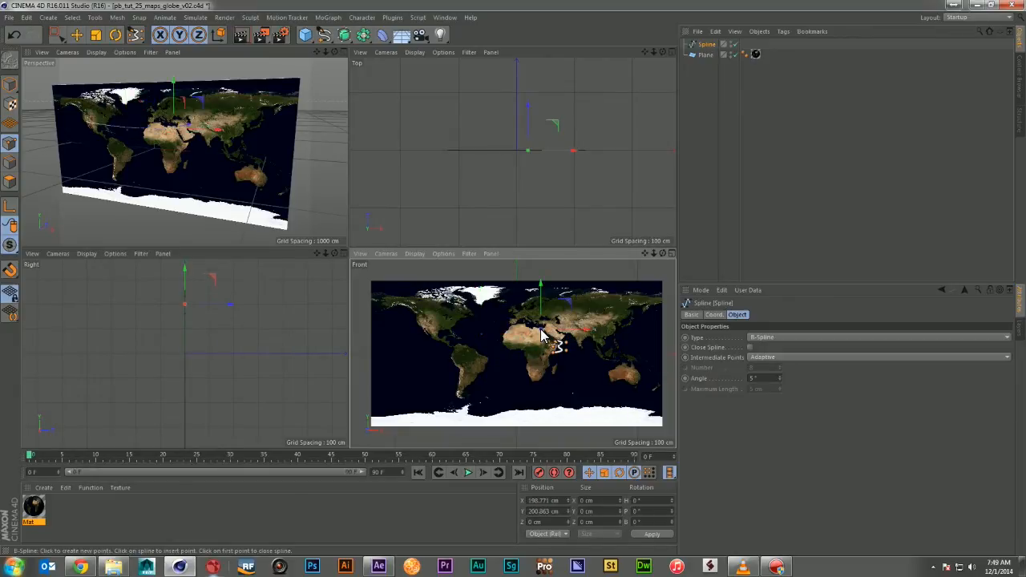
Step: Pull the spline's middle point out from the map to about Z -406 cm and raise it to about Y 218 cm
left_click(56, 35)
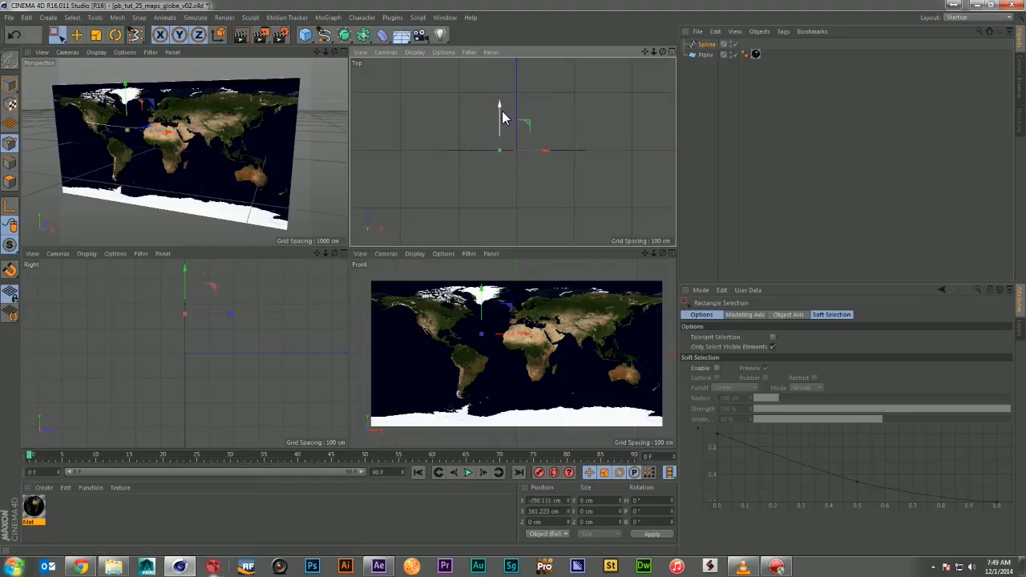
left_click_drag(502, 112, 485, 157)
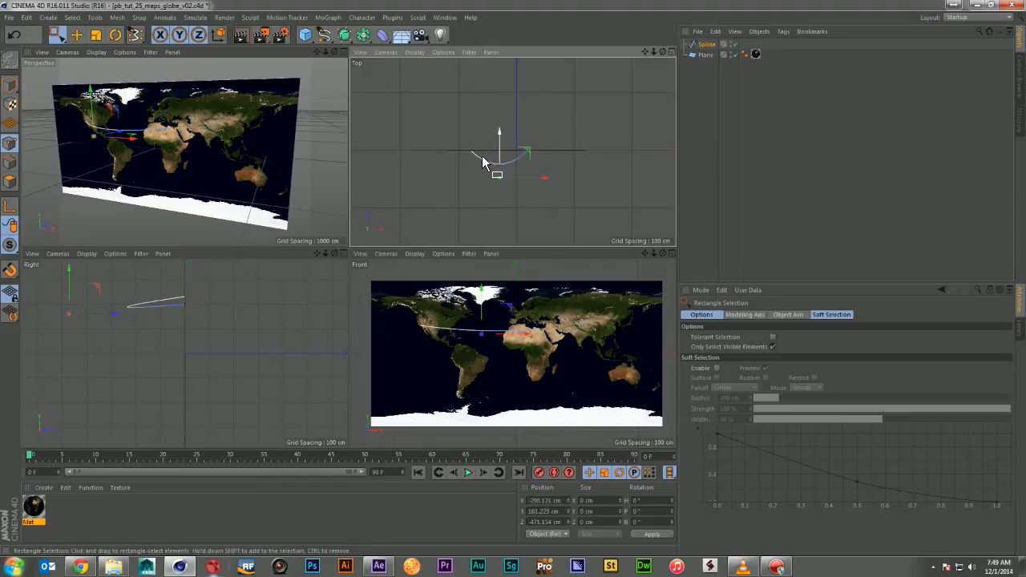
scroll(473, 151, "up", 4)
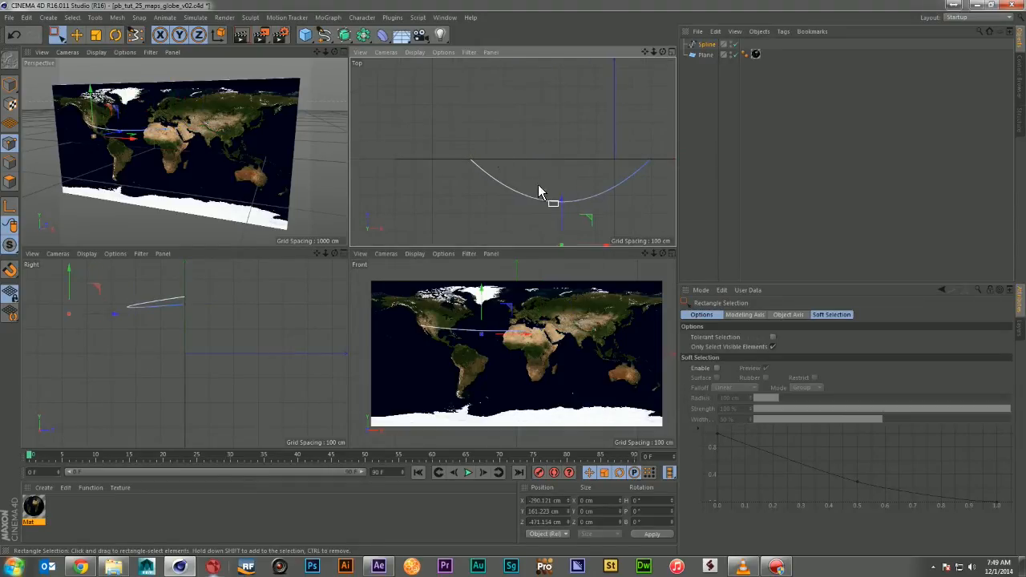
left_click_drag(561, 201, 561, 192)
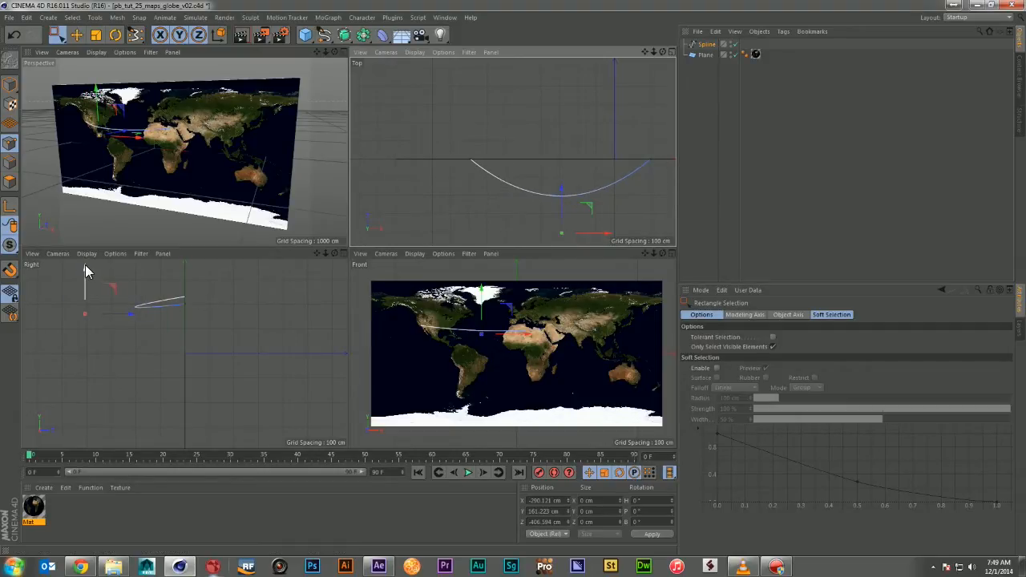
mouse_move(85, 262)
left_mouse_down()
mouse_move(85, 251)
mouse_move(85, 264)
left_mouse_up()
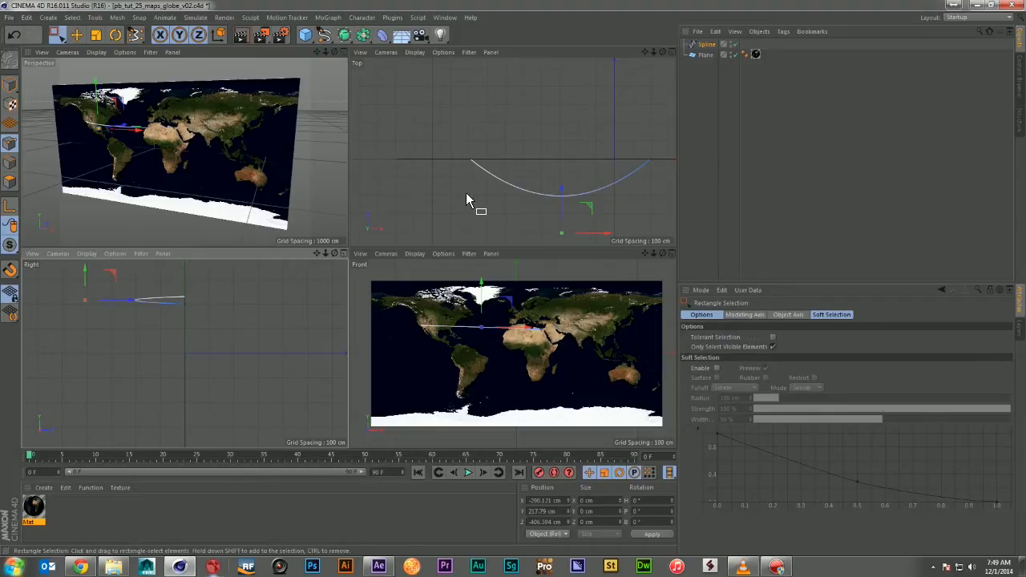
left_click(699, 97)
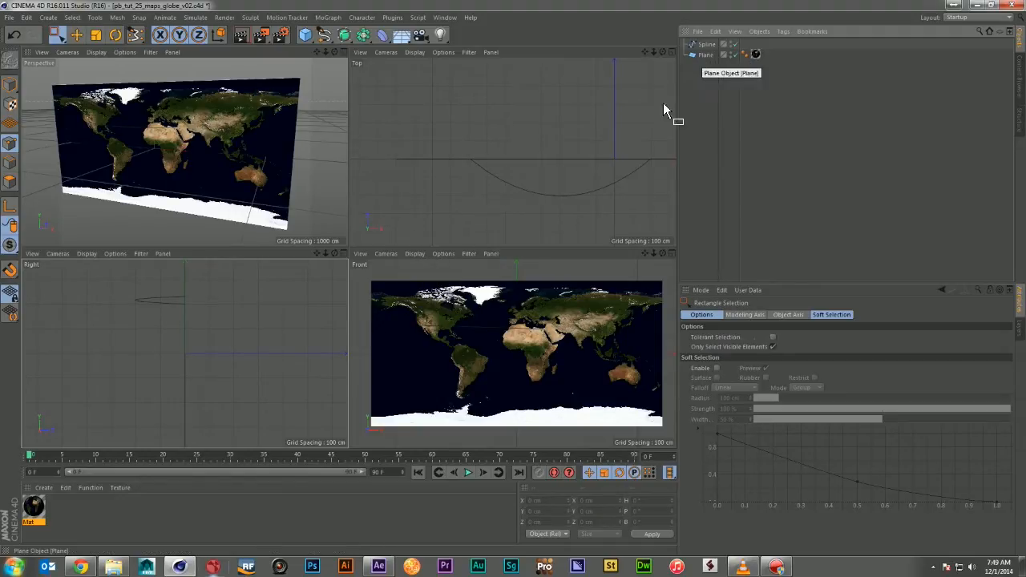
Step: Add a Wrap deformer and place it below the plane in the object hierarchy
left_click(382, 36)
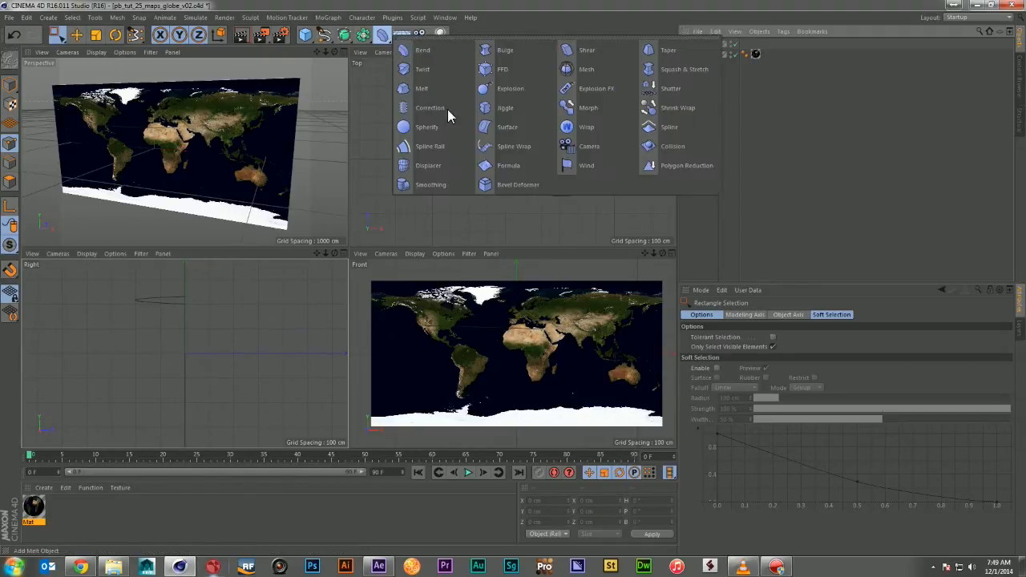
left_click(578, 127)
left_click_drag(706, 54, 703, 91)
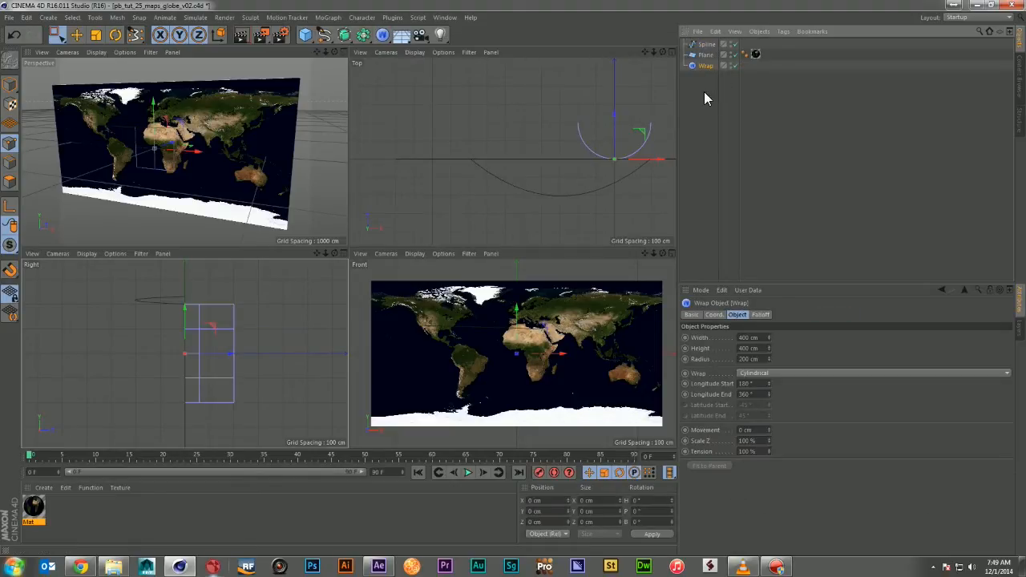
left_click(704, 91)
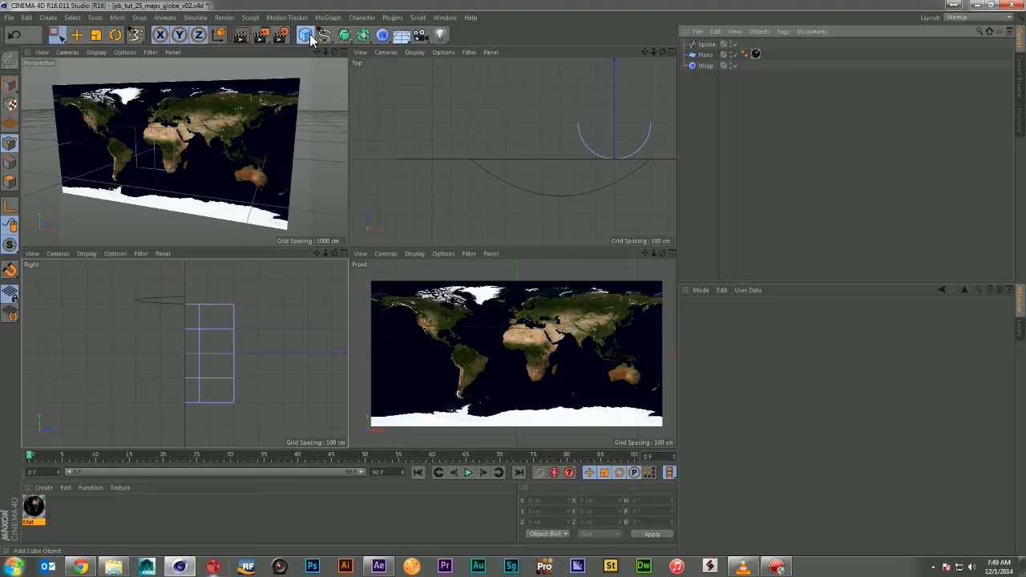
Step: Add a null object, name it 3D_Earth and place it below the other objects
left_click_drag(305, 35, 411, 56)
double_click(705, 44)
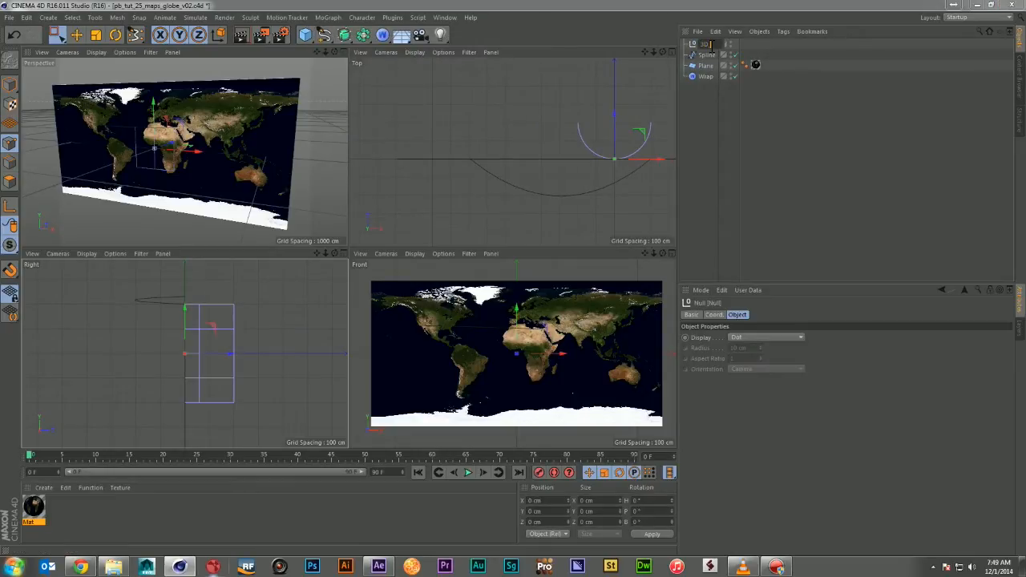
key("Return")
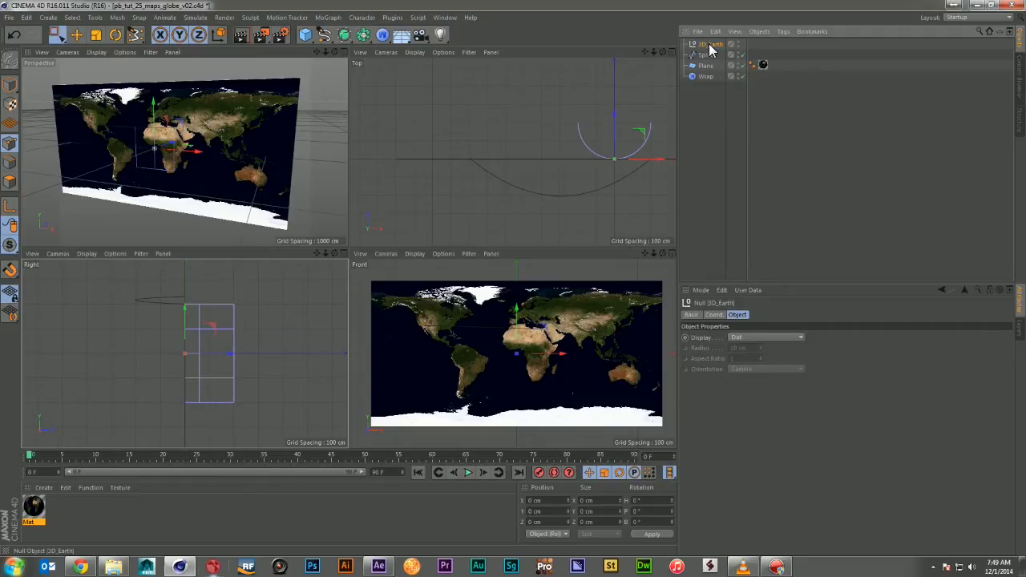
left_click_drag(708, 105, 704, 93)
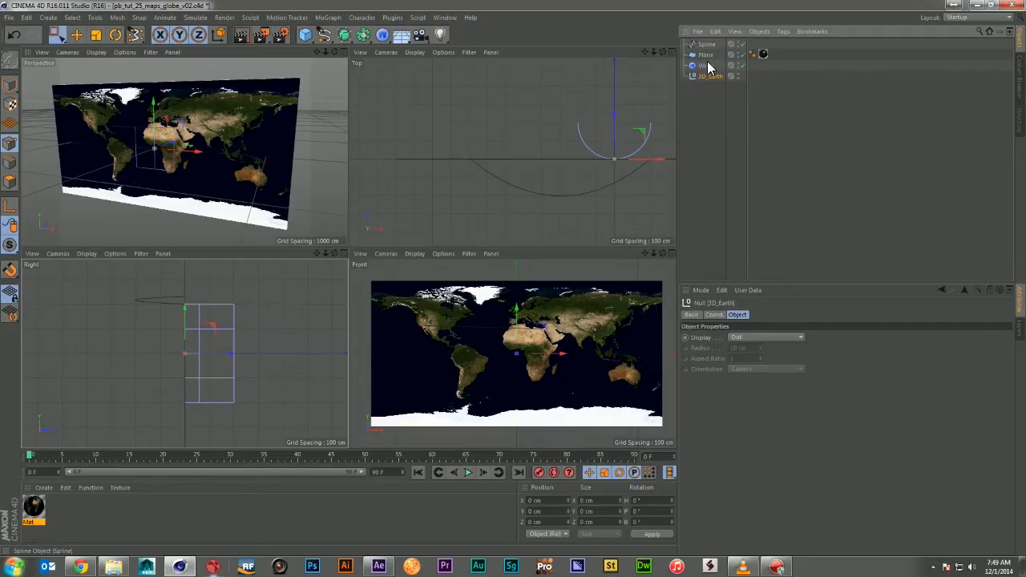
Step: Make the spline, plane and Wrap deformer children of the 3D_Earth null, with Wrap selected
left_click(705, 44)
left_click(704, 67, "shift")
left_click_drag(708, 79, 710, 50)
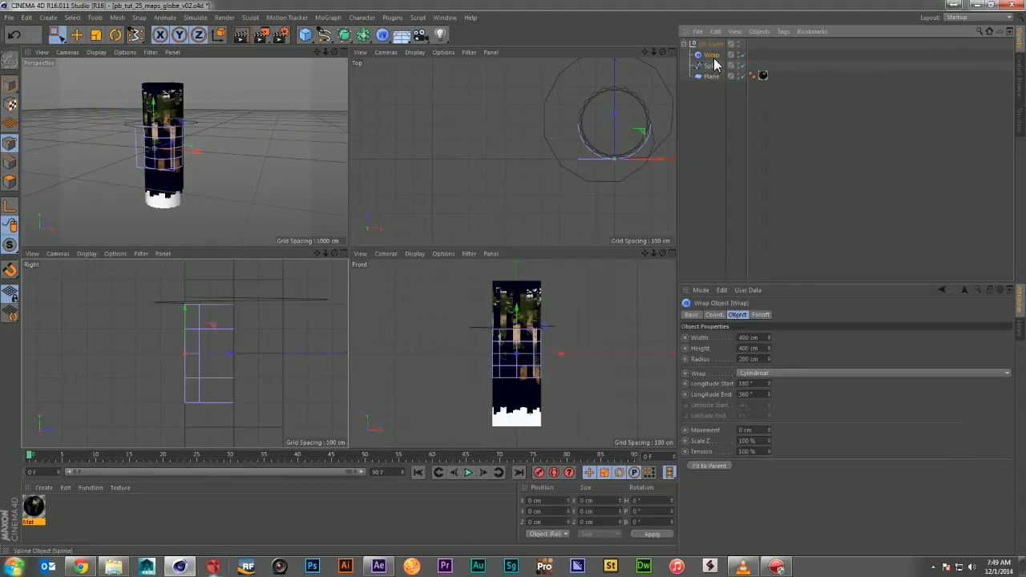
left_click(722, 110)
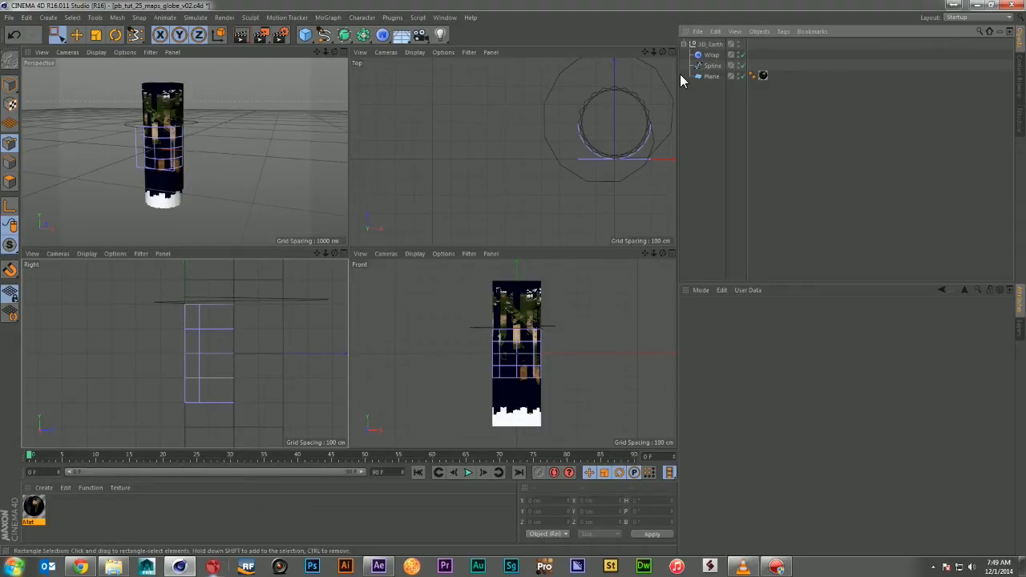
left_click(712, 54)
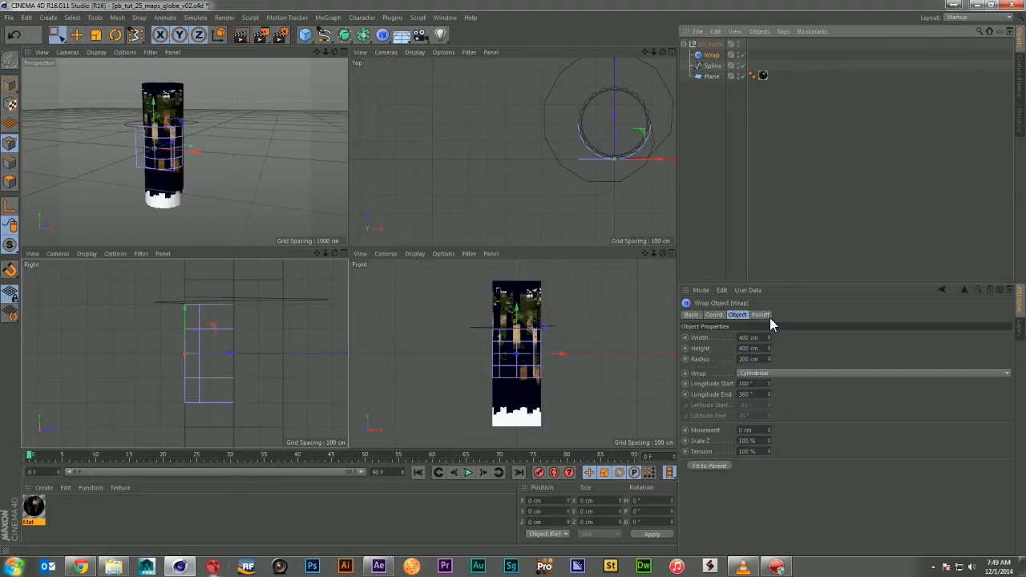
Step: Set the Wrap deformer to Spherical with a width of 1200 cm and a height of 600 cm
left_click(792, 373)
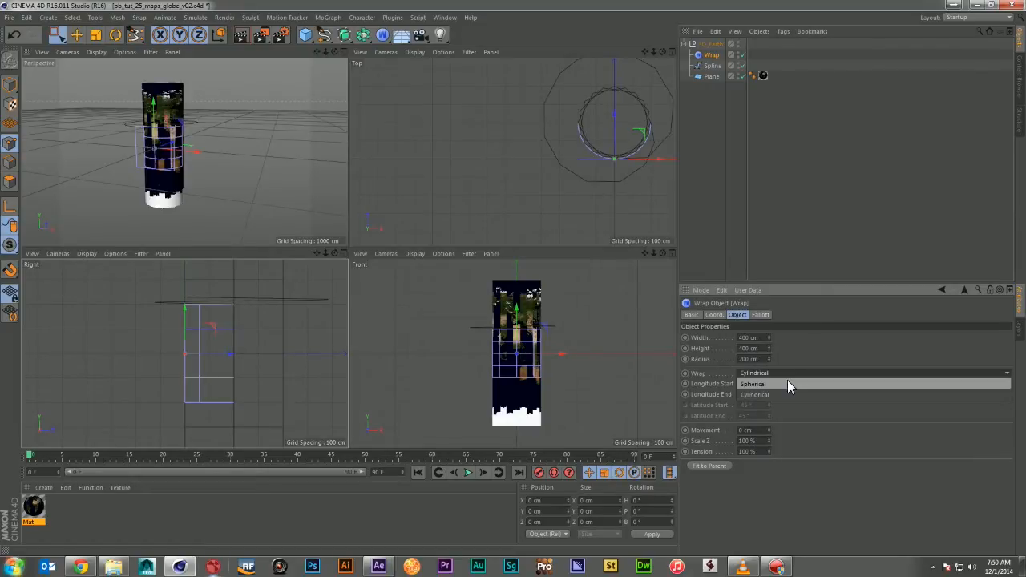
left_click(788, 383)
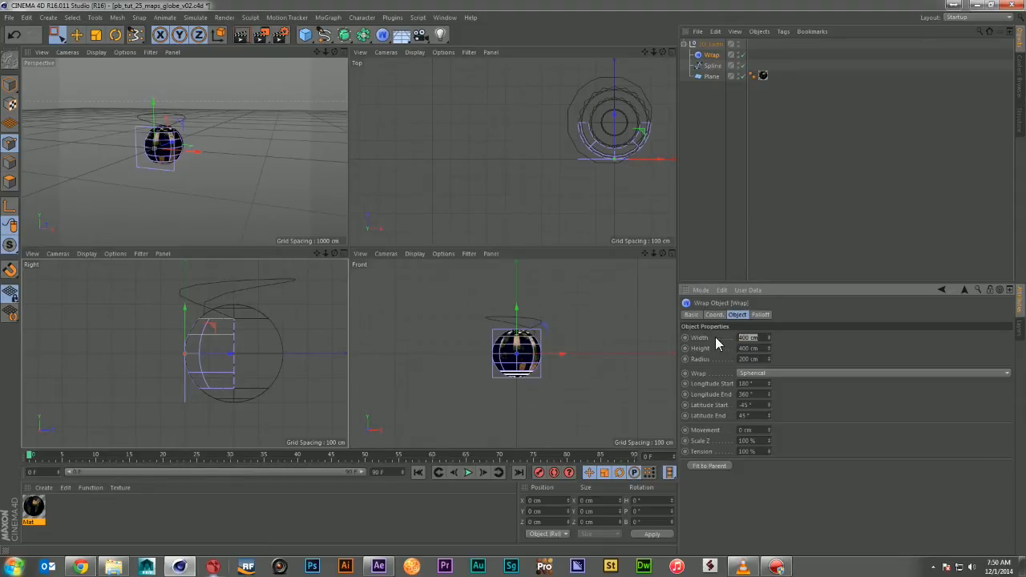
type("1200")
key("Return")
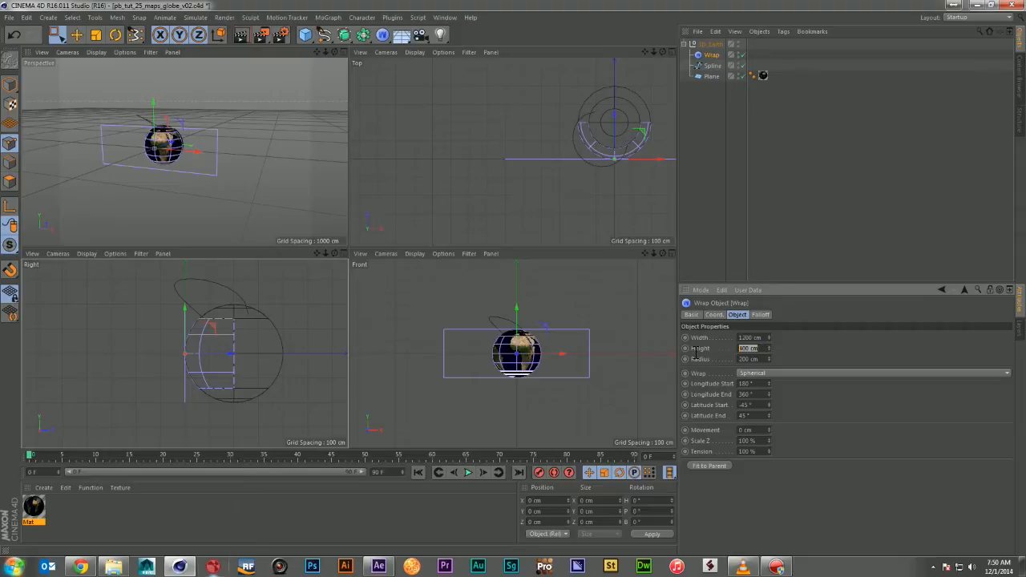
type("600")
key("Return")
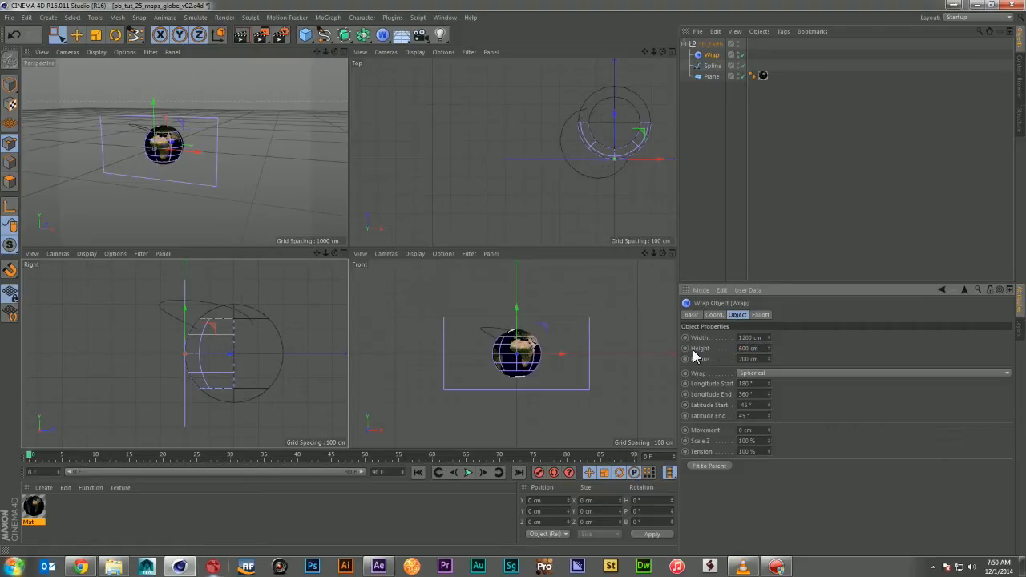
Step: Set the Wrap deformer's radius to 1000 cm
scroll(499, 346, "up", 4)
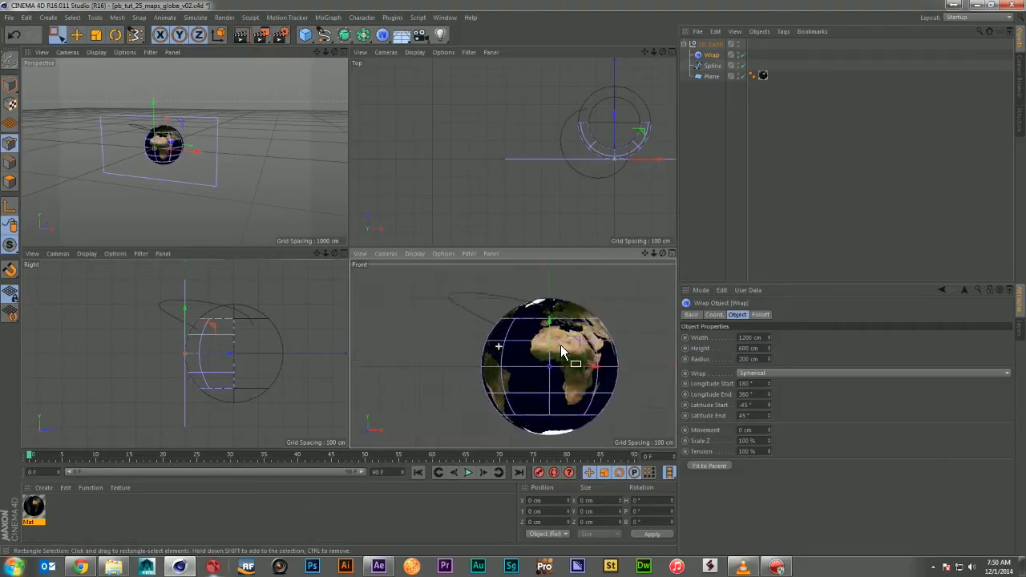
scroll(561, 350, "up", 2)
scroll(603, 360, "down", 2)
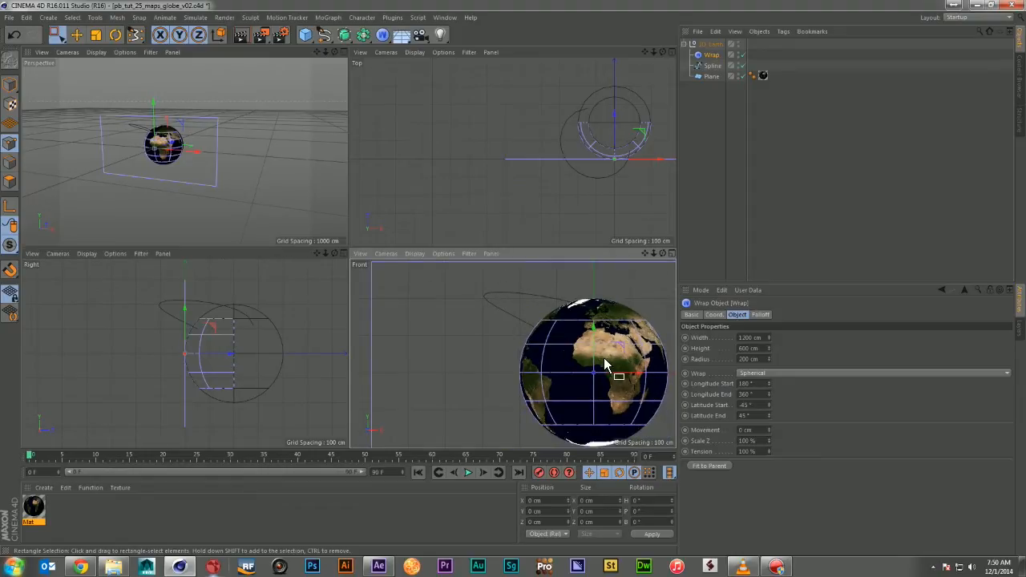
middle_click_drag(601, 354, 547, 349, "alt")
double_click(747, 359)
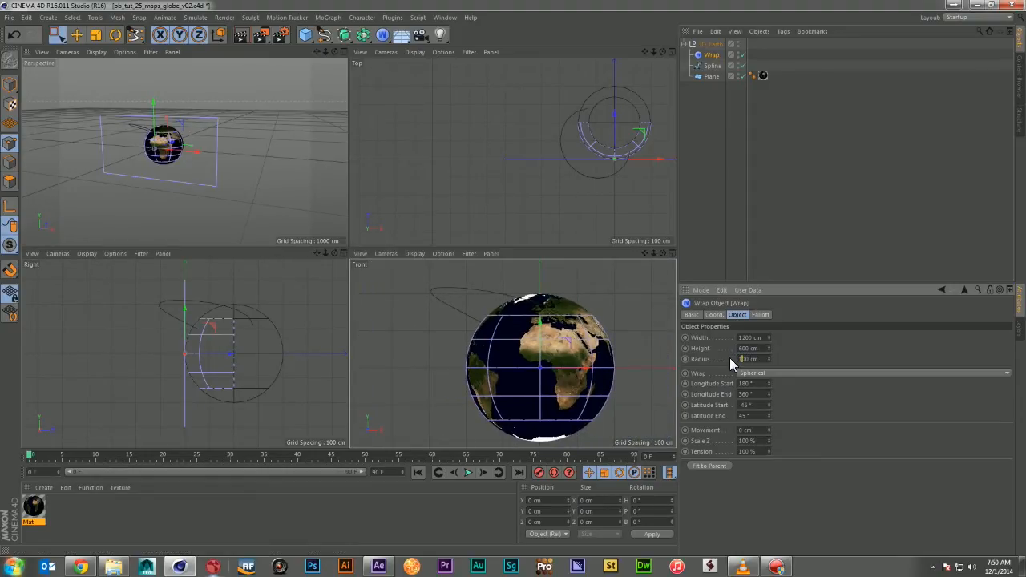
type("1000")
key("Return")
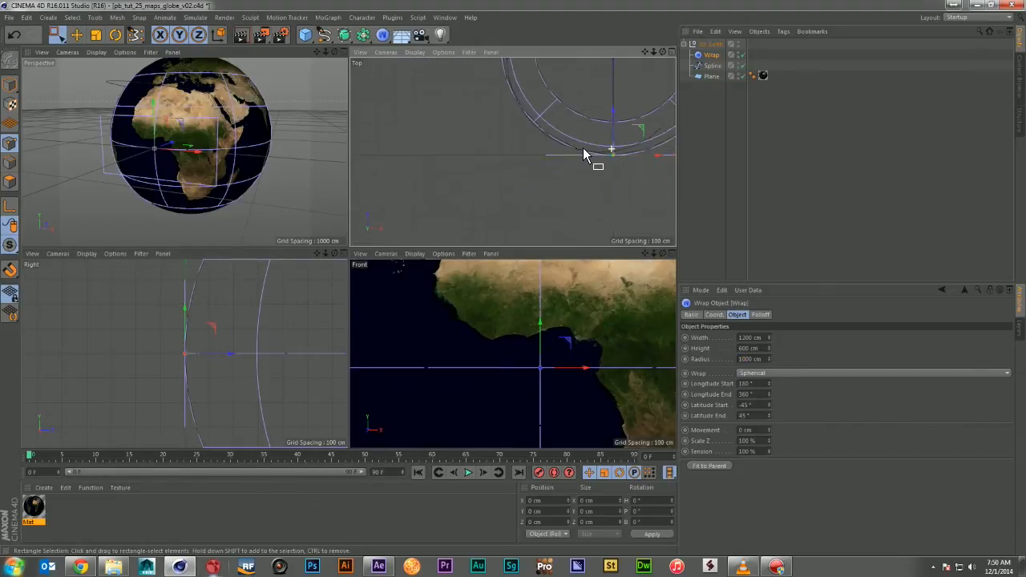
Step: Hide the Wrap deformer's cage in the viewports without disabling its effect
scroll(585, 155, "down", 5)
middle_click_drag(530, 179, 439, 199, "alt")
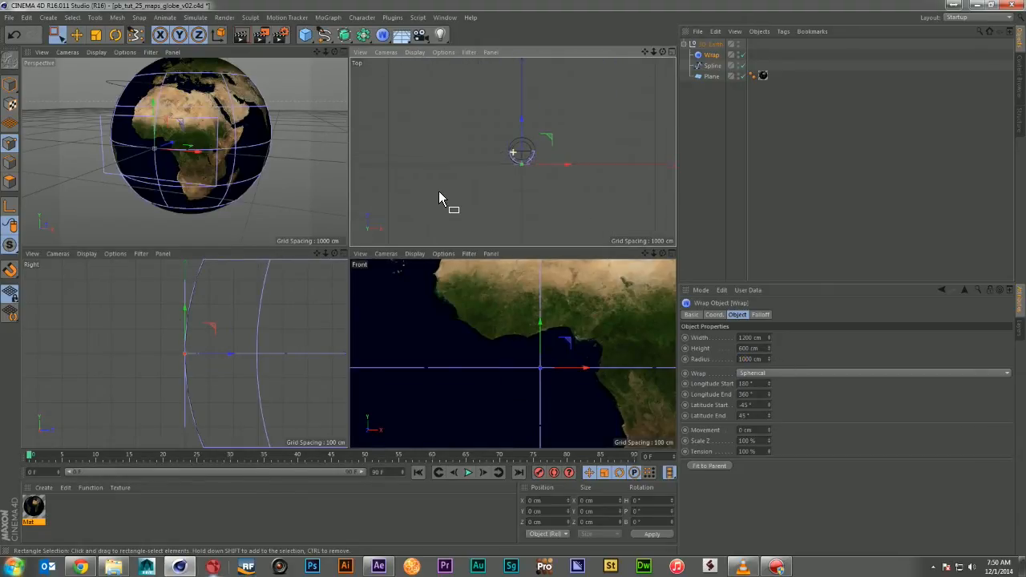
right_click_drag(438, 192, 519, 214, "alt")
middle_click_drag(545, 179, 409, 259, "alt")
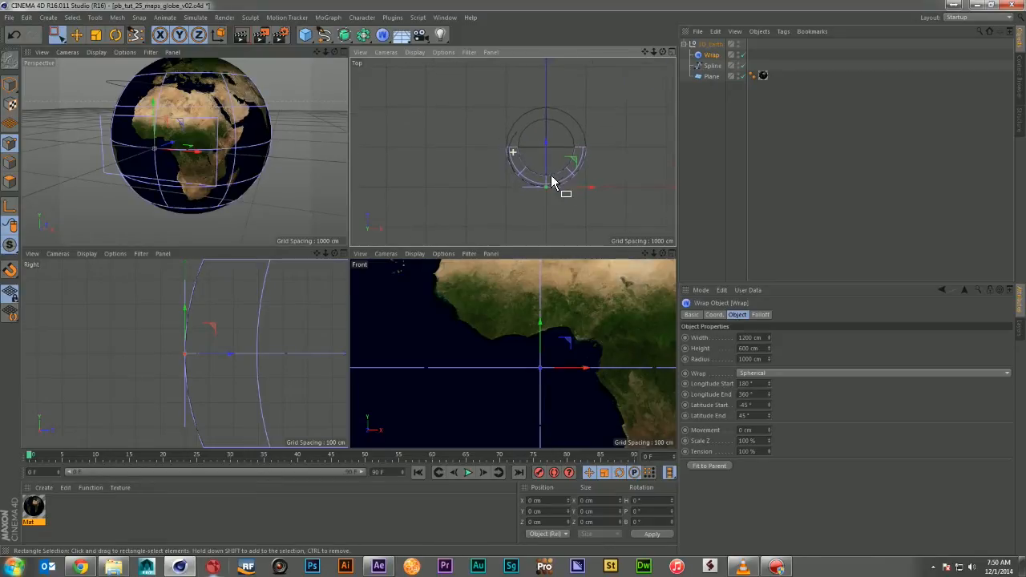
double_click(738, 52)
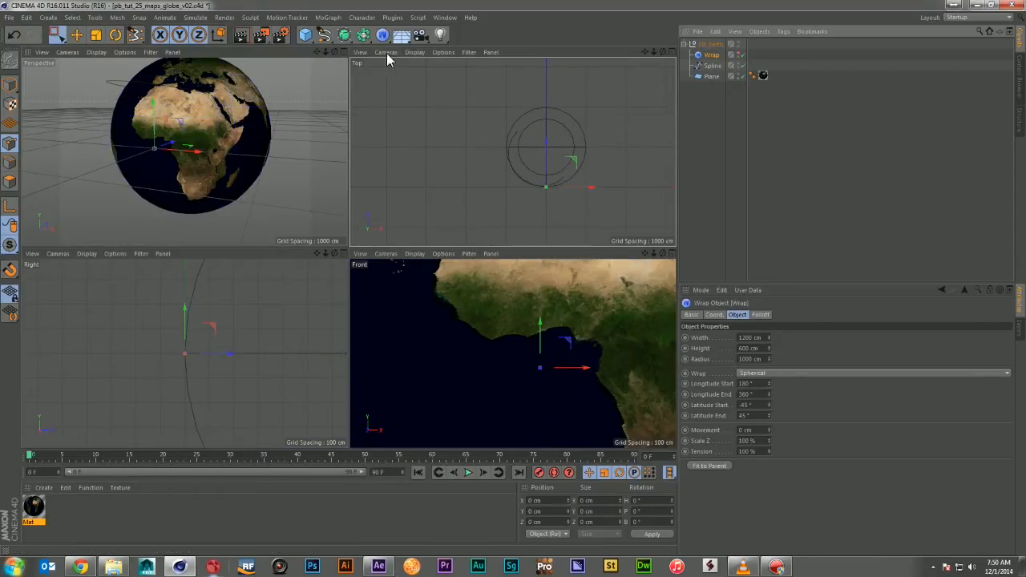
left_click_drag(335, 51, 352, 145)
left_click_drag(185, 152, 185, 151)
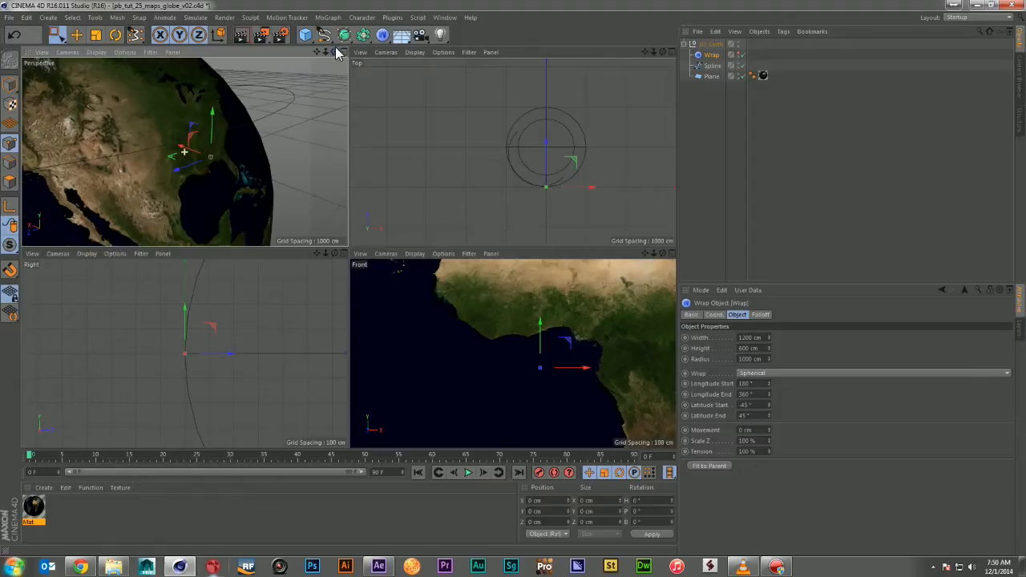
Step: Set the flight-path spline's adaptive intermediate point angle to 1° and deselect it
left_click(715, 65)
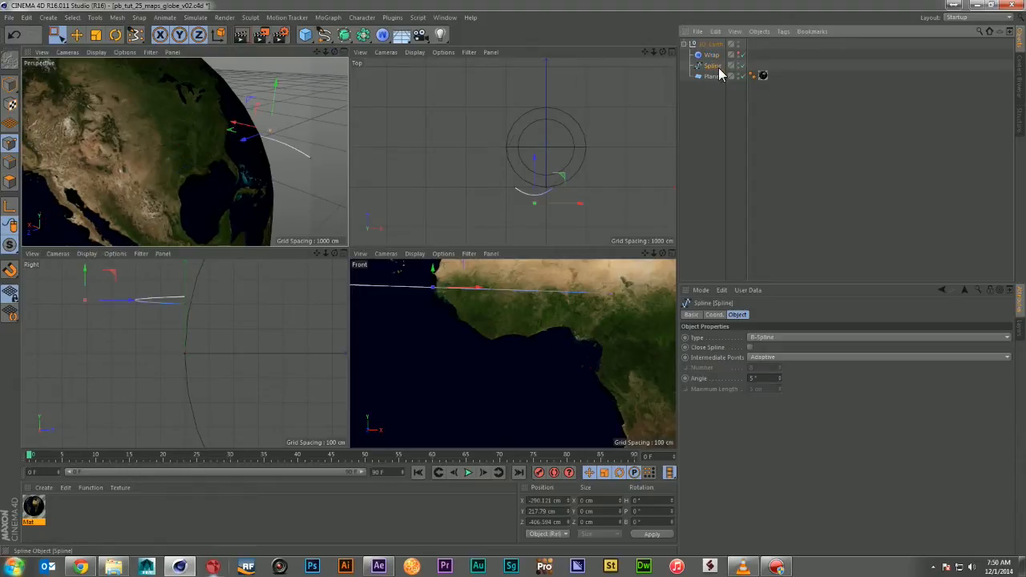
left_click(769, 380)
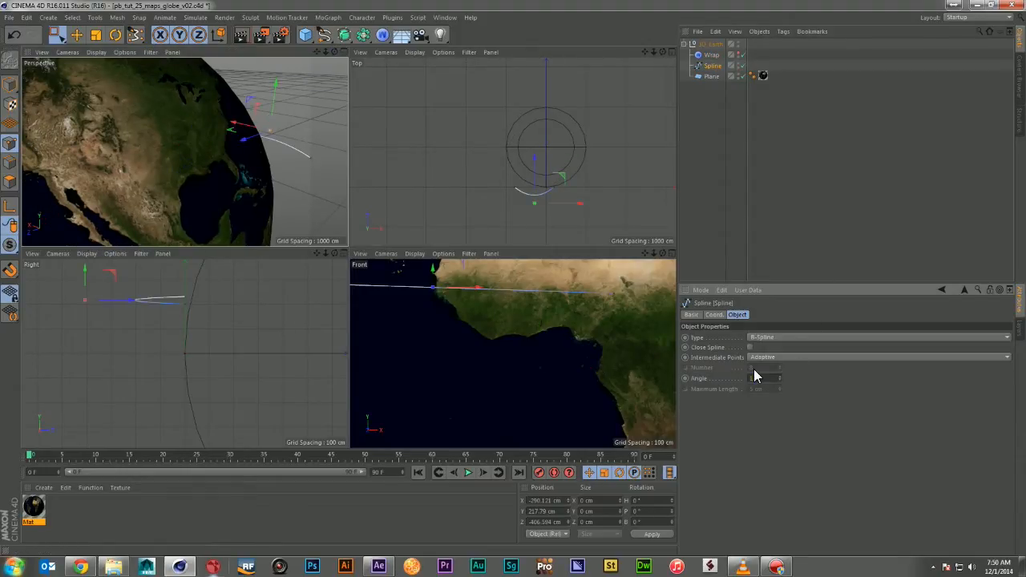
left_click(722, 163)
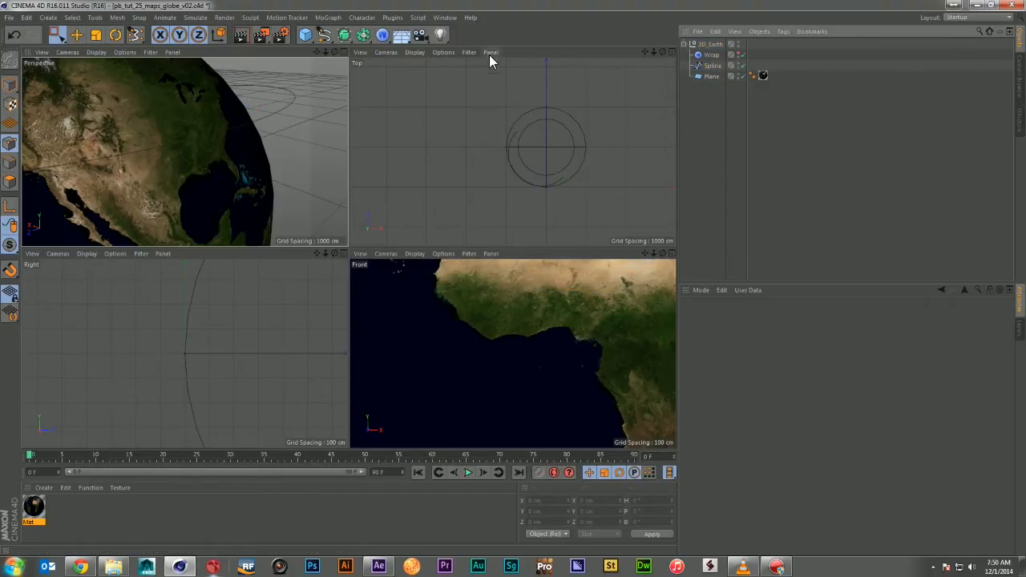
scroll(183, 152, "up", 2)
left_click_drag(335, 52, 398, 55)
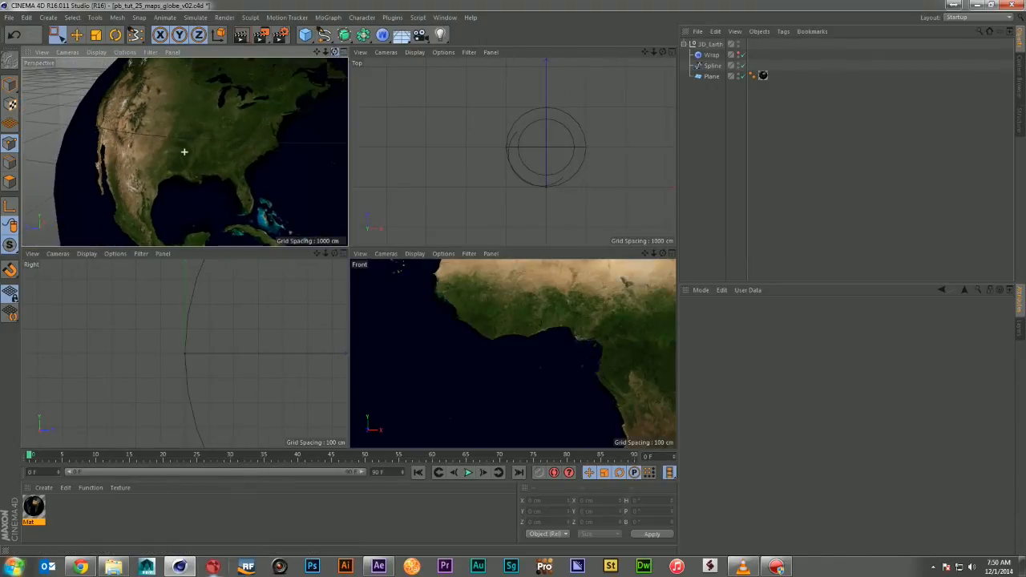
Step: Disable the Wrap deformer and move the spline's eastern end point to Britain, at about X -7 cm, Y 340 cm
left_click(741, 55)
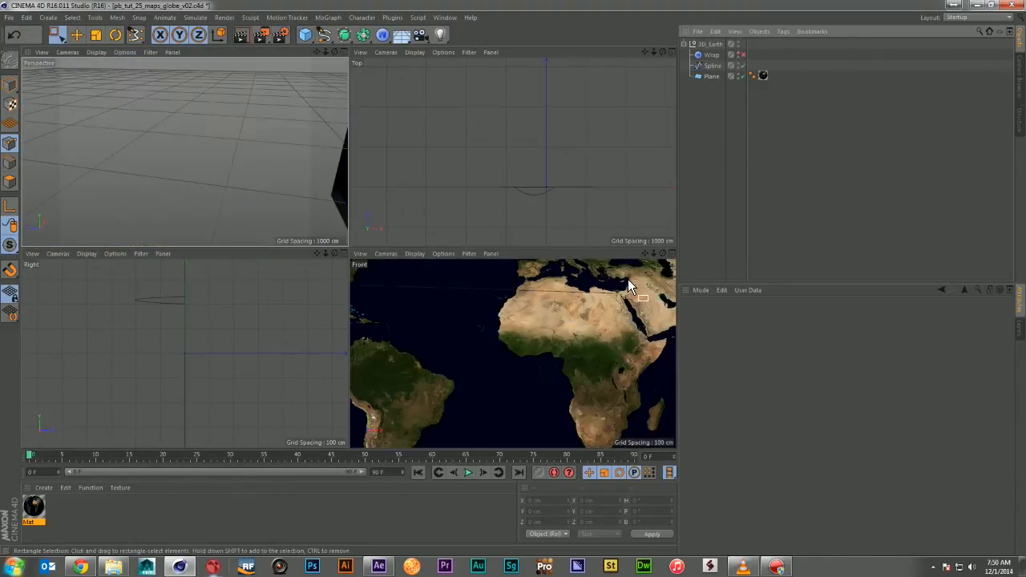
left_click_drag(653, 253, 641, 255)
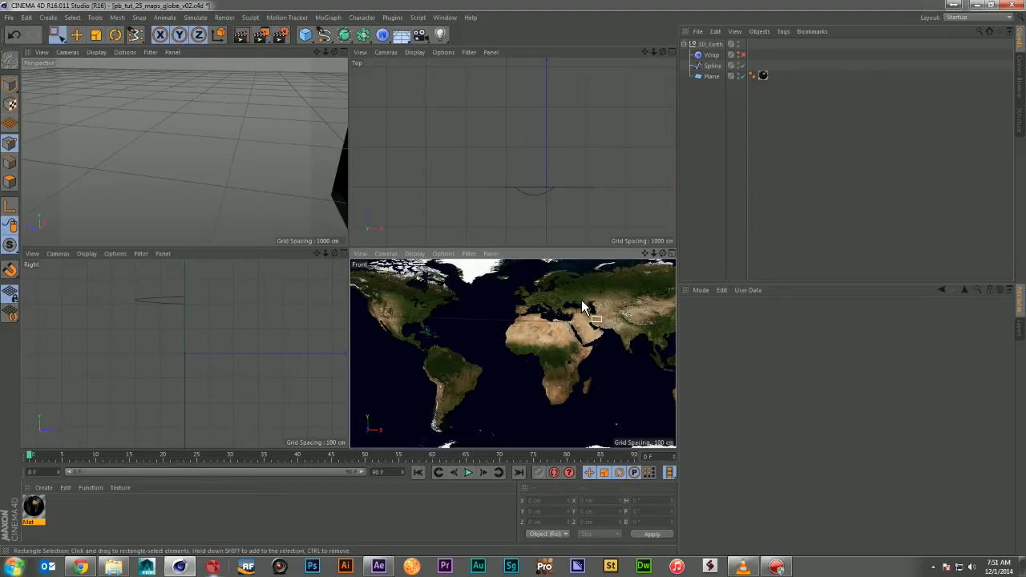
left_click(722, 65)
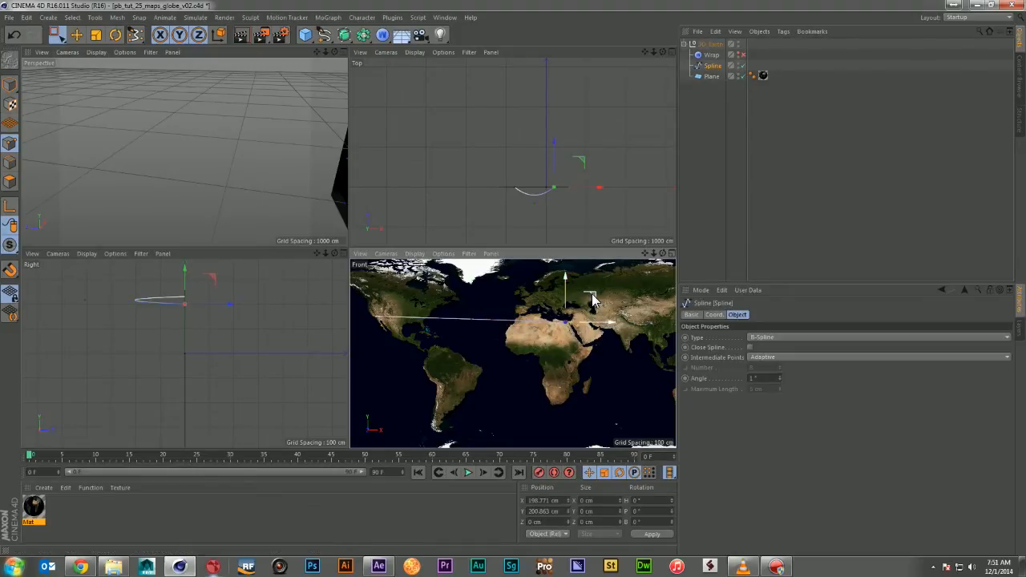
left_click_drag(591, 293, 553, 275)
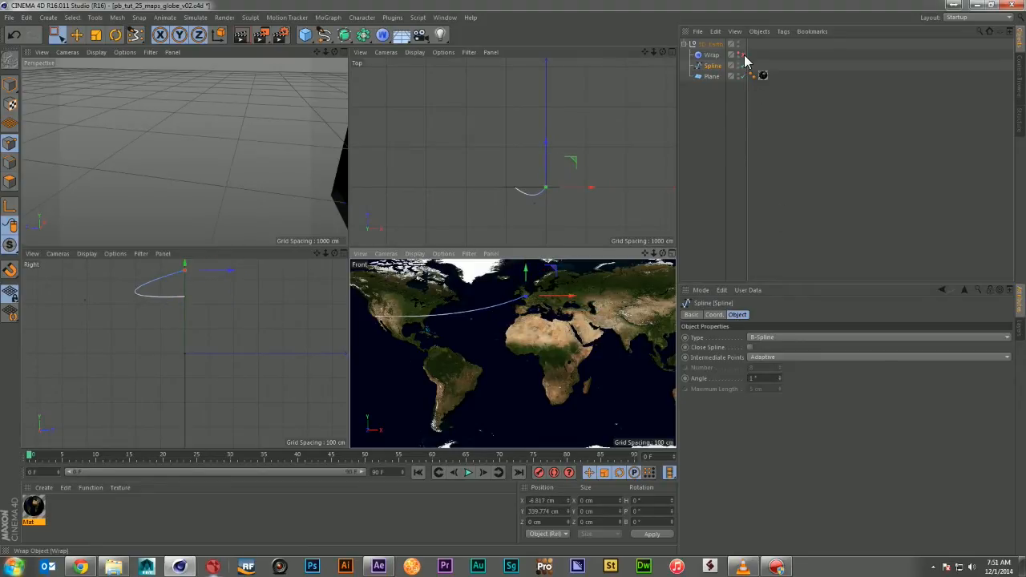
Step: Raise the spline's middle point to about Y 268 cm and re-enable the Wrap deformer to check the path on the globe
mouse_move(557, 198)
left_mouse_down()
mouse_move(511, 225)
mouse_move(569, 209)
left_mouse_up()
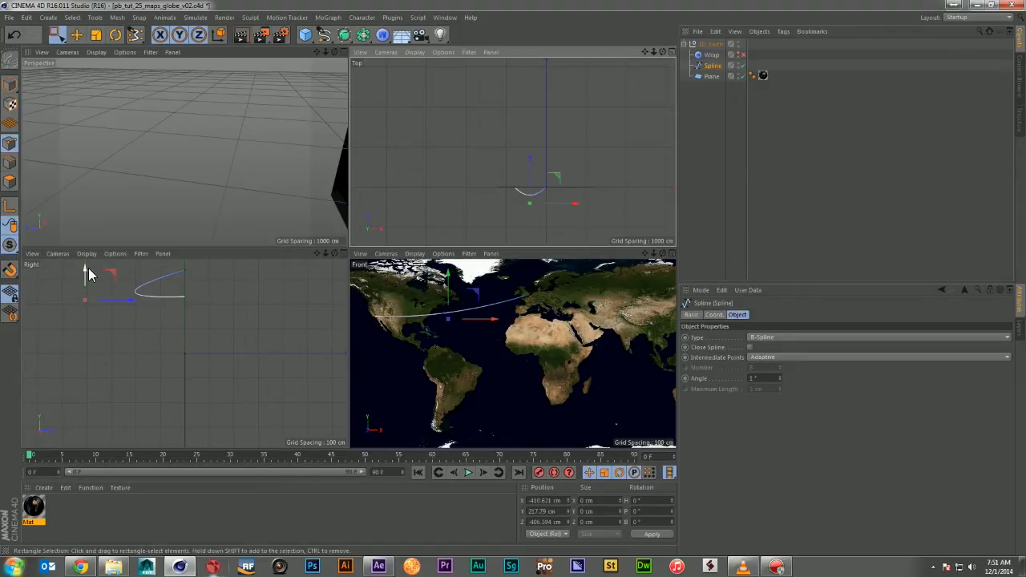
left_click_drag(88, 274, 88, 262)
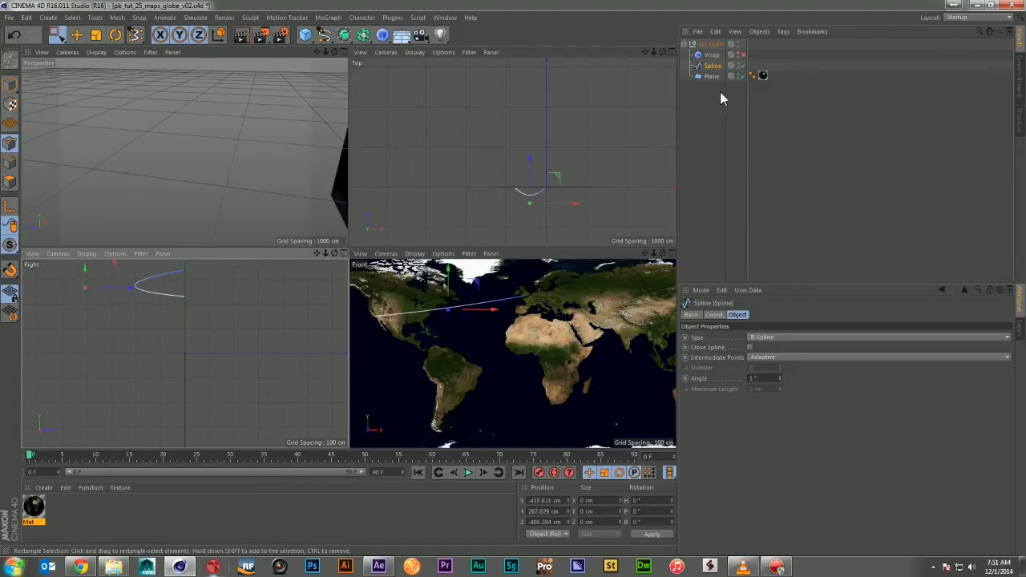
left_click(740, 54)
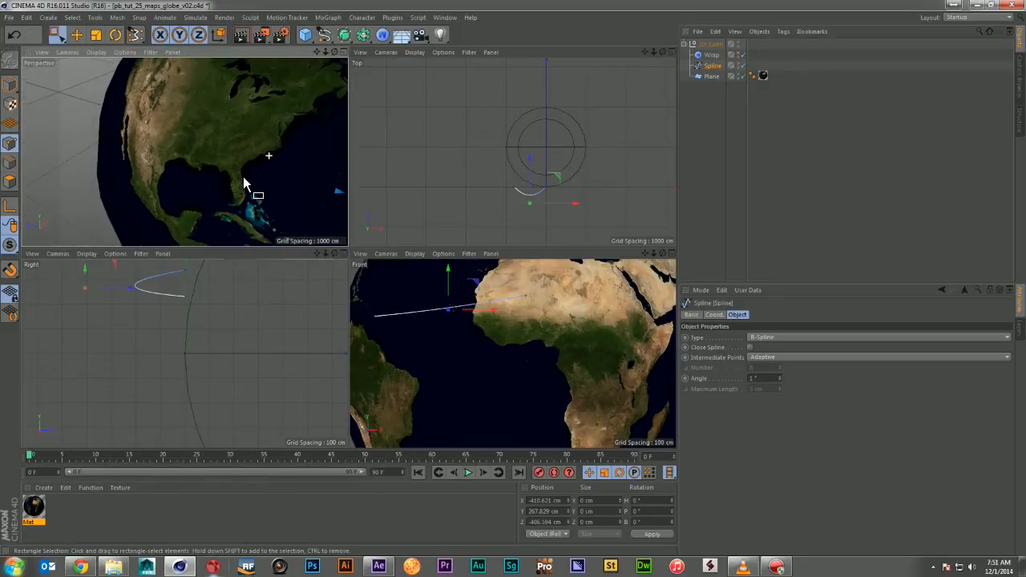
right_click_drag(242, 166, 178, 167, "alt")
left_click_drag(192, 173, 250, 187, "alt")
left_click(706, 129)
left_click_drag(184, 152, 82, 122, "alt")
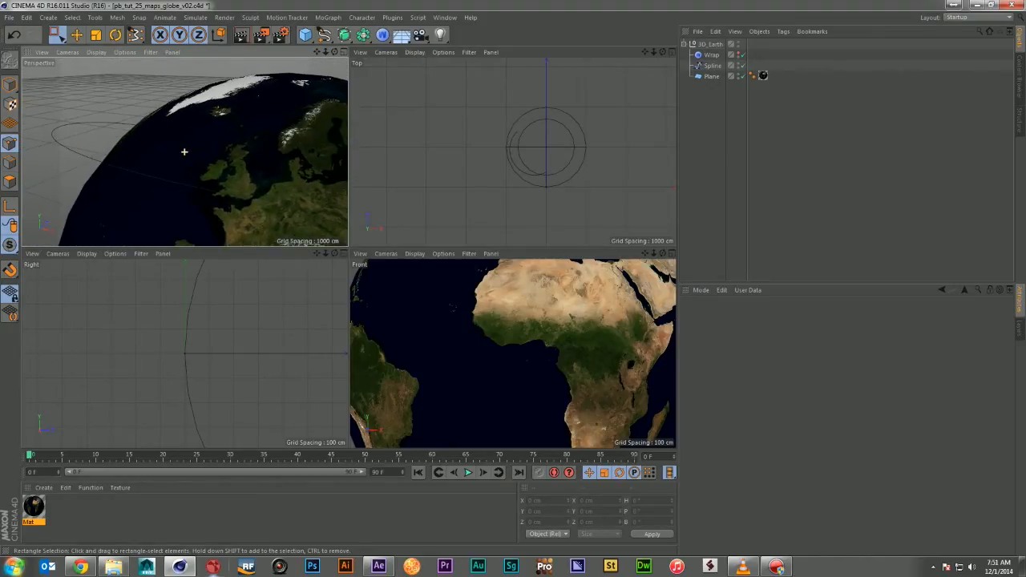
left_click_drag(185, 152, 228, 208, "alt")
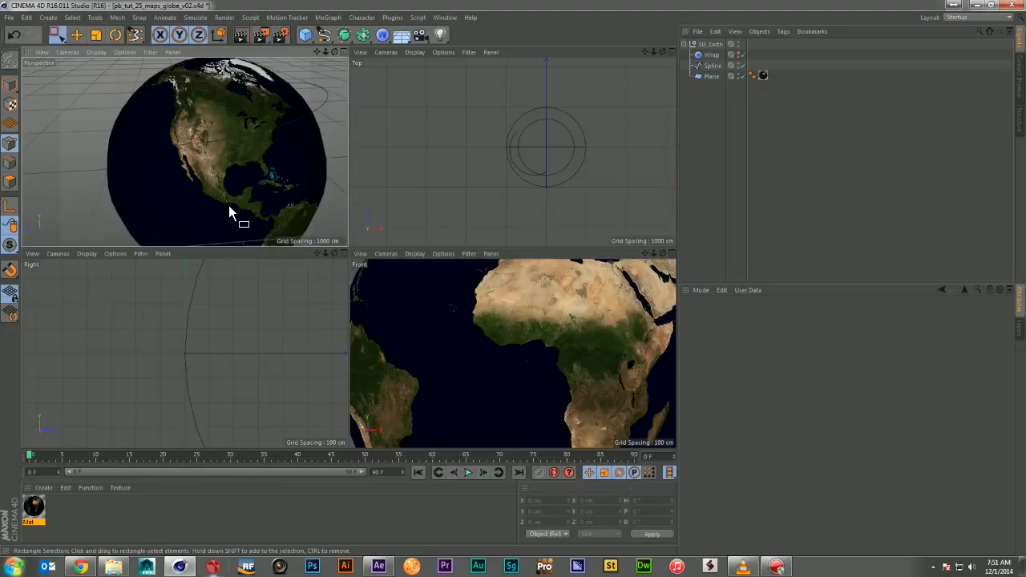
Step: With the Wrap deformer disabled, add a Rectangle spline and move the flight-path spline out of the 3D_Earth null
left_click(741, 54)
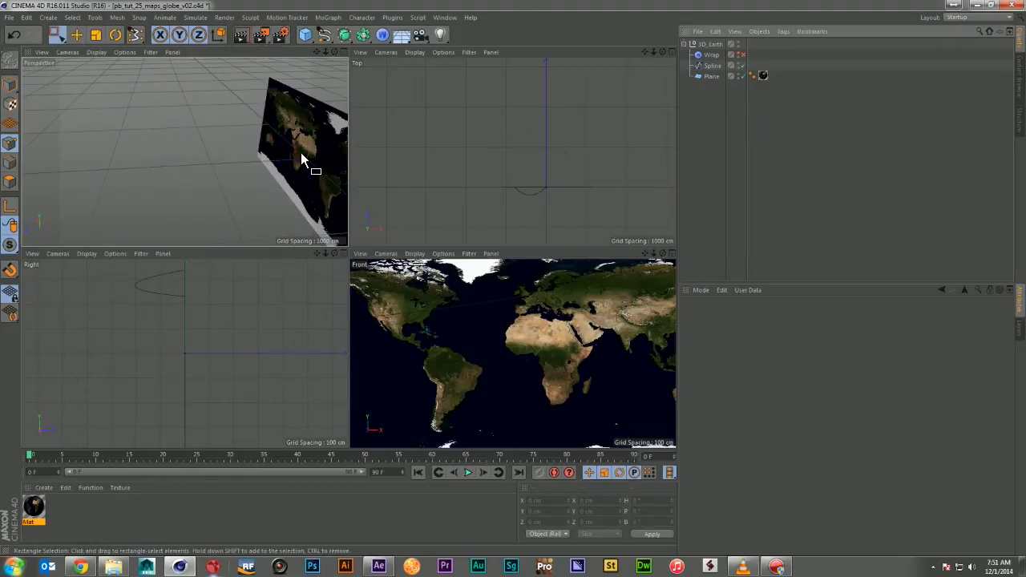
left_click_drag(291, 168, 189, 153, "alt")
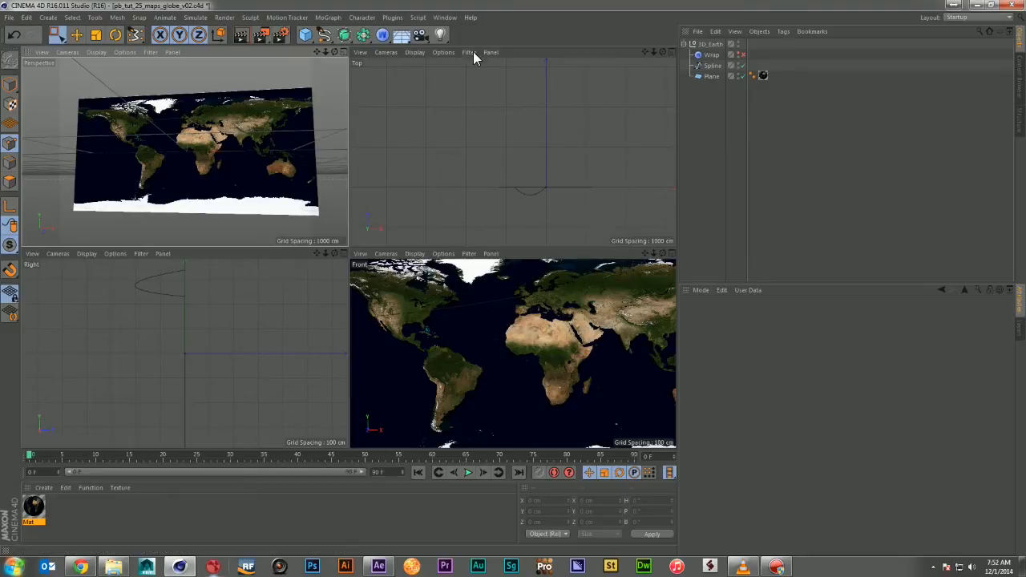
left_click_drag(330, 36, 427, 100)
mouse_move(711, 46)
left_mouse_down()
mouse_move(717, 80)
mouse_move(714, 50)
left_mouse_up()
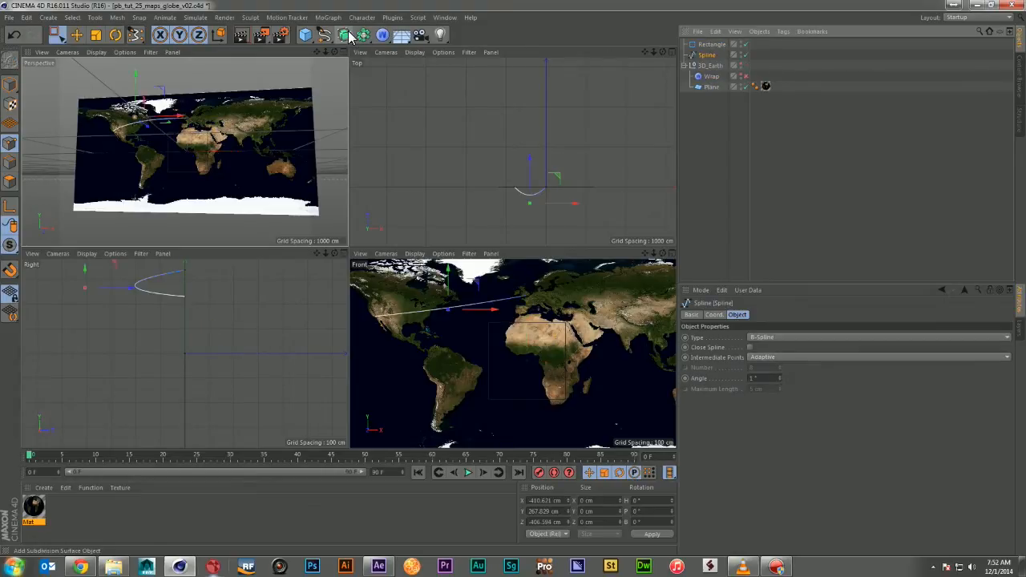
Step: Add a Sweep object and make the Rectangle and the flight-path spline its children
left_click_drag(344, 35, 395, 86)
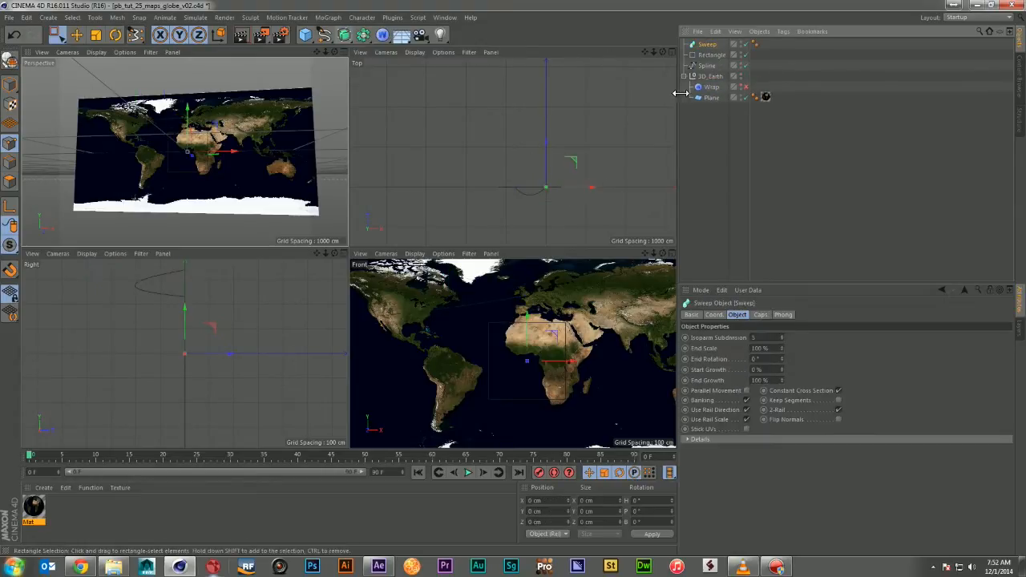
left_click(710, 55)
left_click(706, 66, "ctrl")
left_click_drag(705, 72, 710, 46)
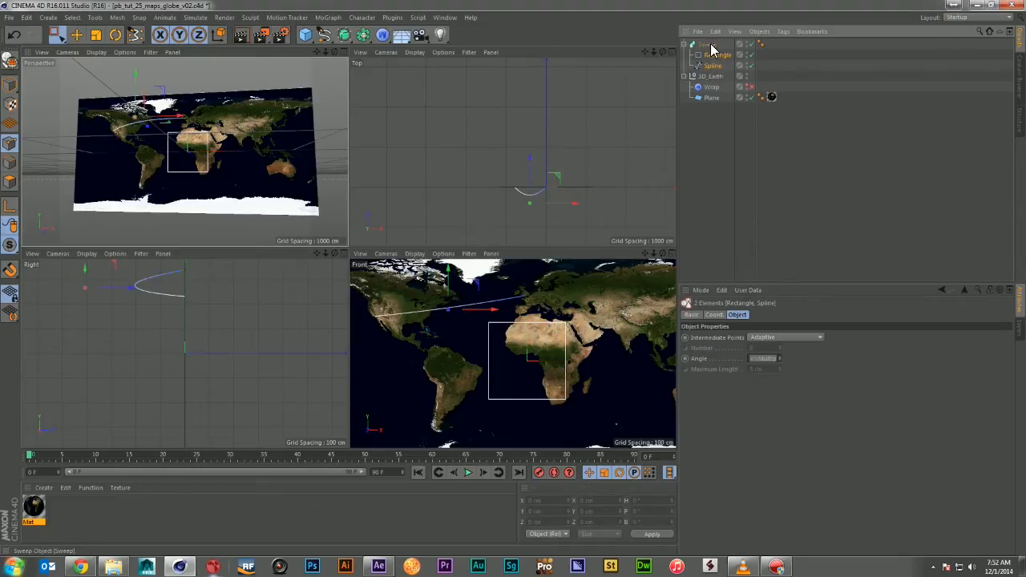
Step: Set the Rectangle profile to a width of 1 cm and a height of 10 cm
left_click(712, 54)
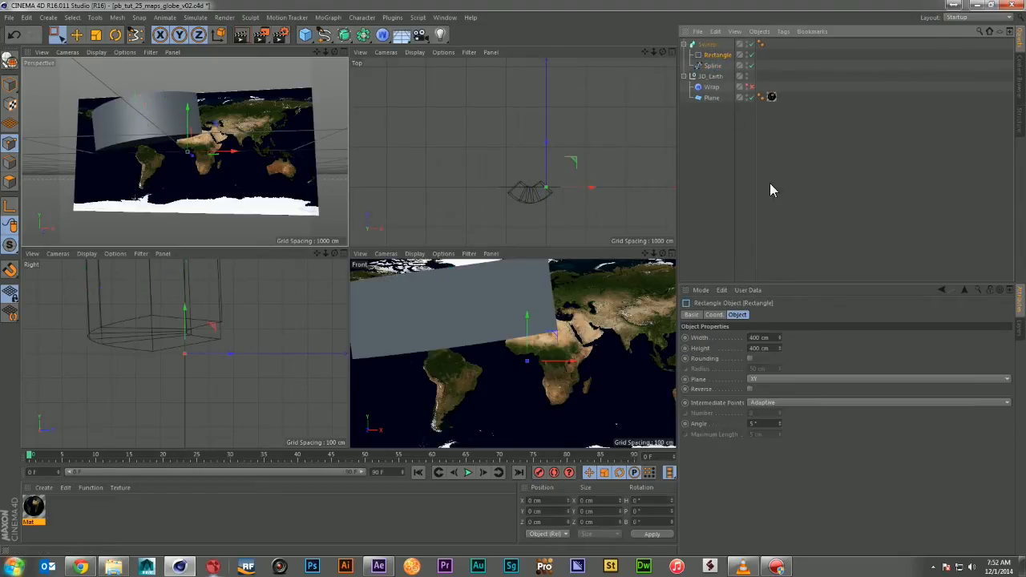
left_click_drag(781, 337, 747, 337)
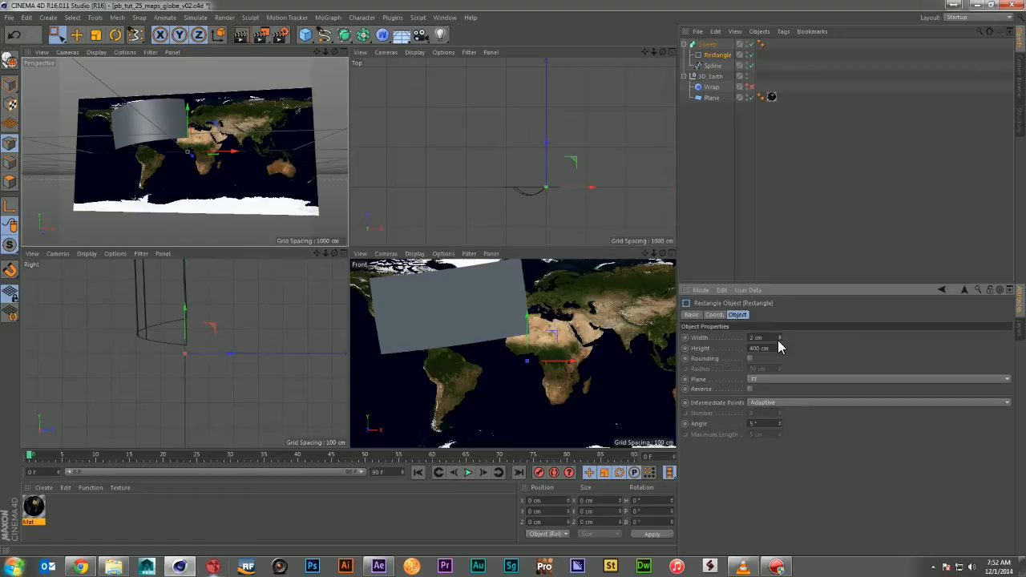
left_click_drag(779, 348, 670, 341)
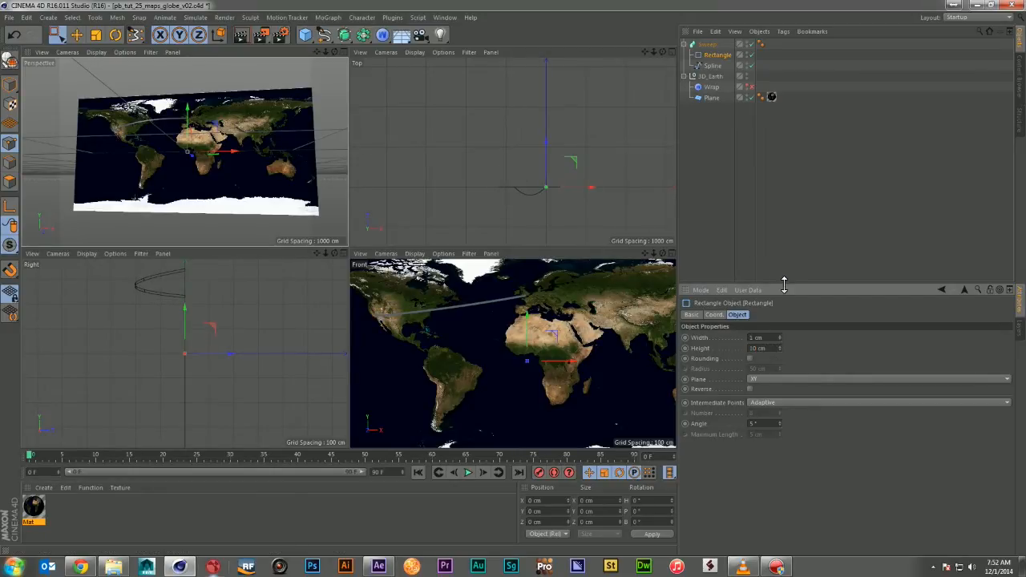
Step: Place the Sweep inside the 3D_Earth null between Wrap and Plane, and re-enable the Wrap deformer
left_click_drag(699, 47, 710, 91)
left_click(755, 55)
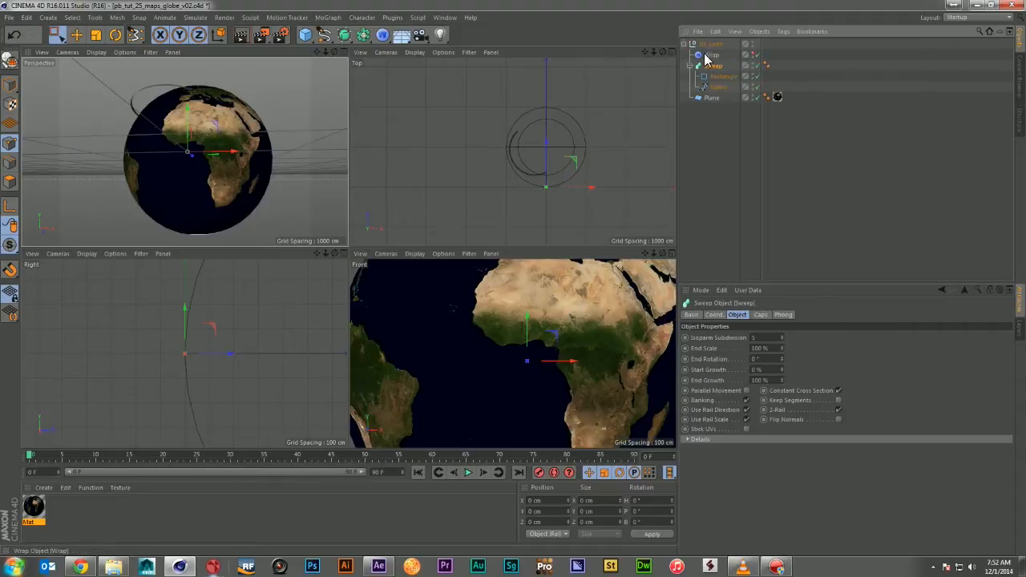
left_click_drag(230, 124, 291, 209, "alt")
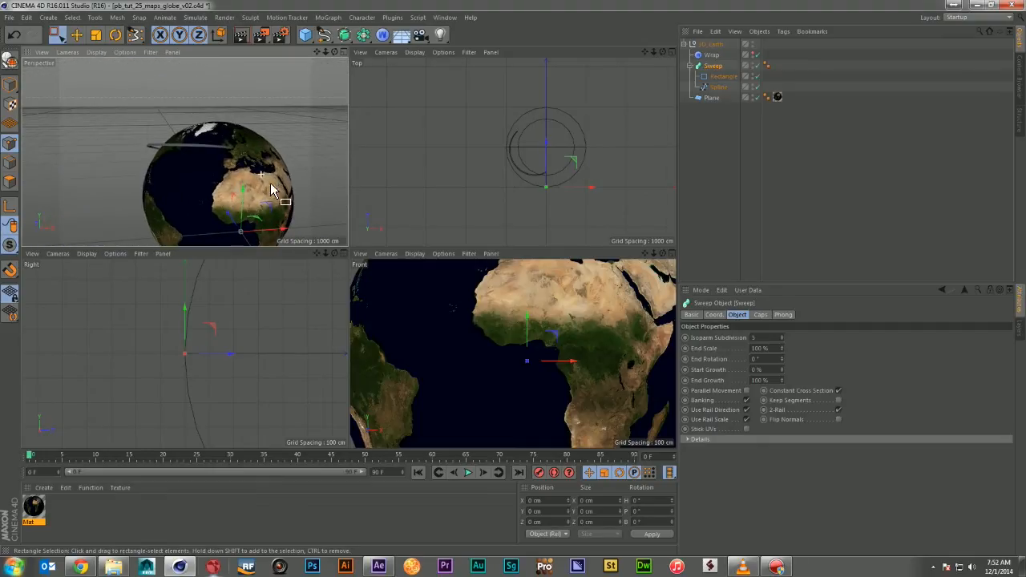
Step: With the Wrap deformer disabled, move the flight-path spline's European end point to northern Egypt, at about X 208 cm, Y 202 cm
right_click_drag(260, 174, 316, 174, "alt")
left_click_drag(261, 174, 167, 165, "alt")
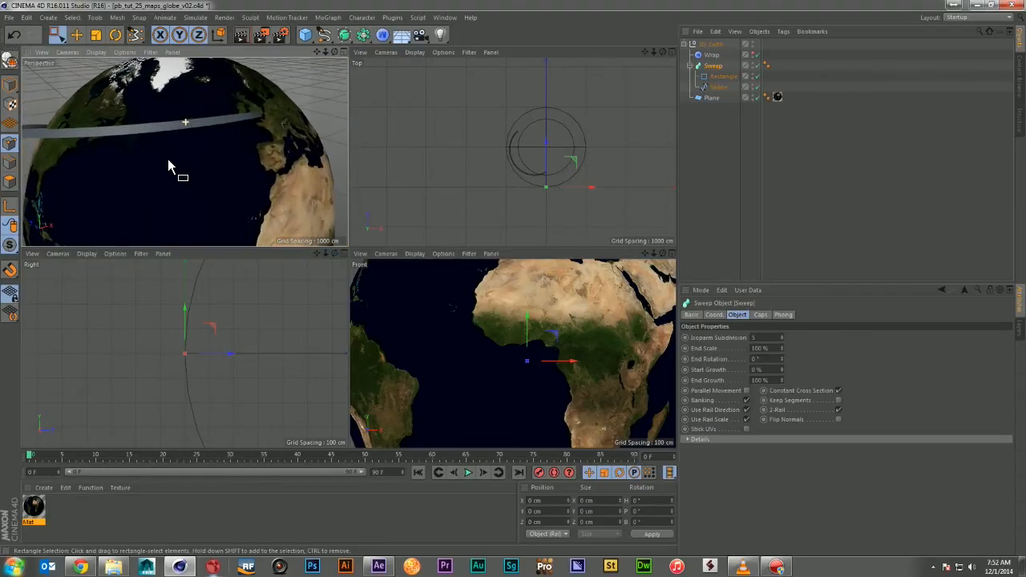
left_click(754, 55)
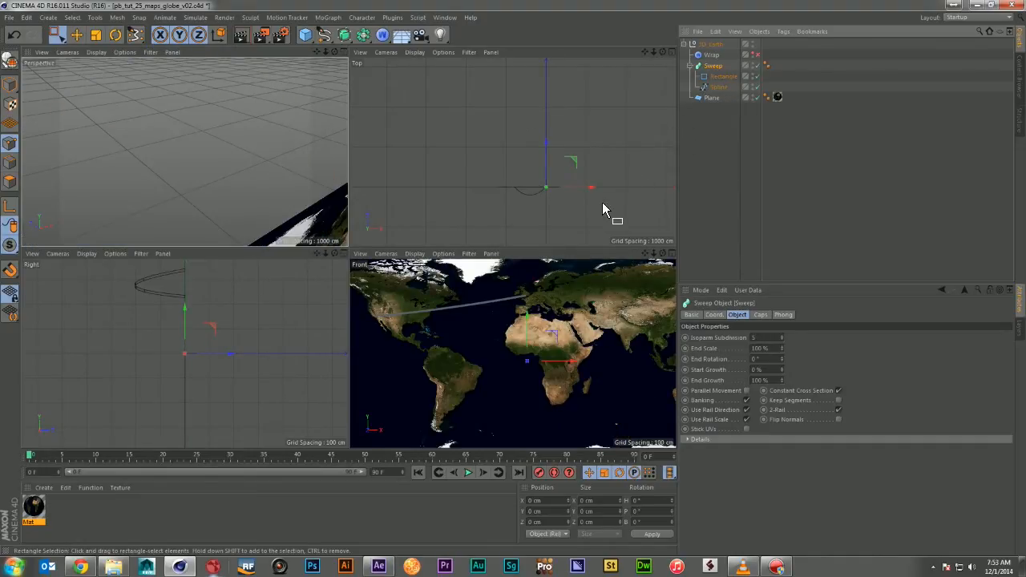
left_click(718, 87)
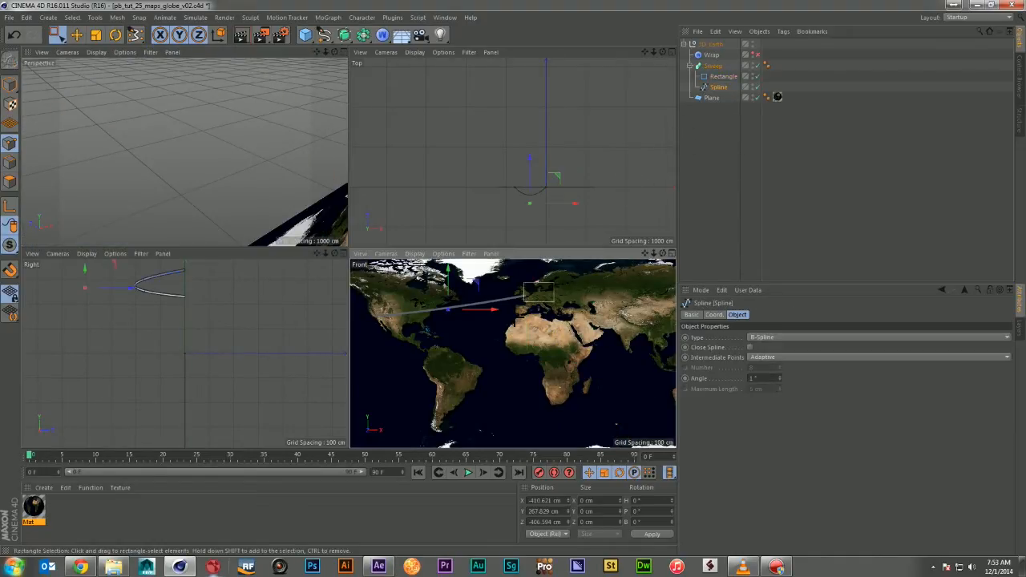
left_click_drag(536, 286, 595, 296)
scroll(620, 294, "up", 5)
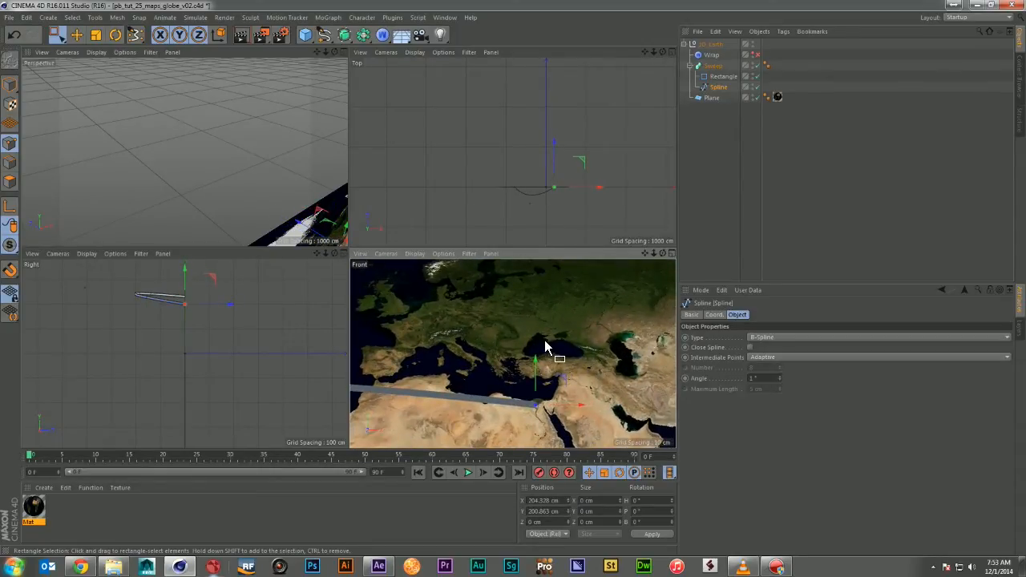
scroll(545, 347, "up", 4)
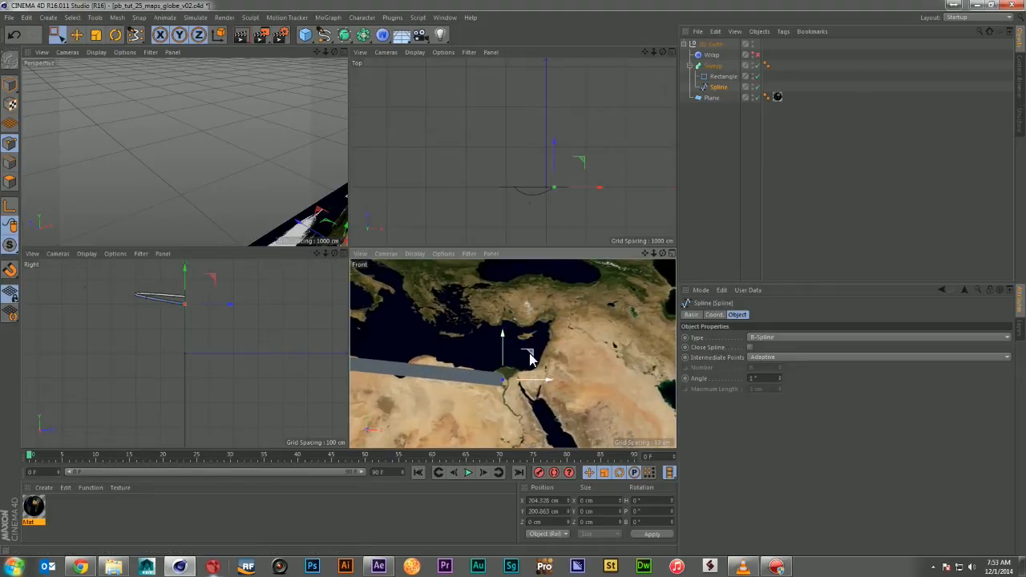
left_click_drag(529, 358, 536, 351)
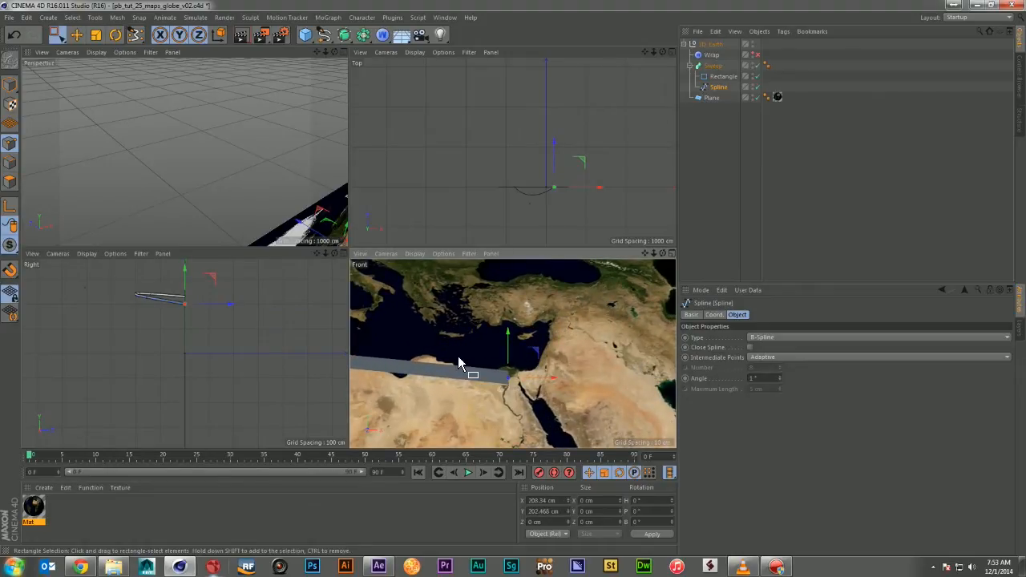
Step: Move the flight-path spline's western end point onto Los Angeles on the California coast
middle_click_drag(404, 347, 898, 354, "alt")
middle_click_drag(376, 335, 629, 352, "alt")
middle_click_drag(298, 324, 487, 328, "alt")
key("ctrl+shift+z")
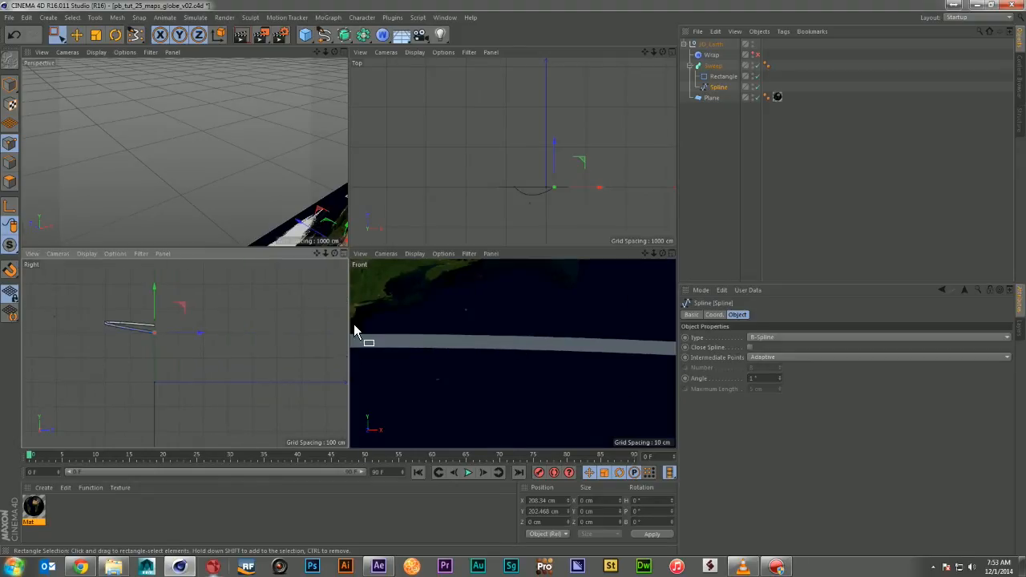
middle_click_drag(394, 322, 893, 324, "alt")
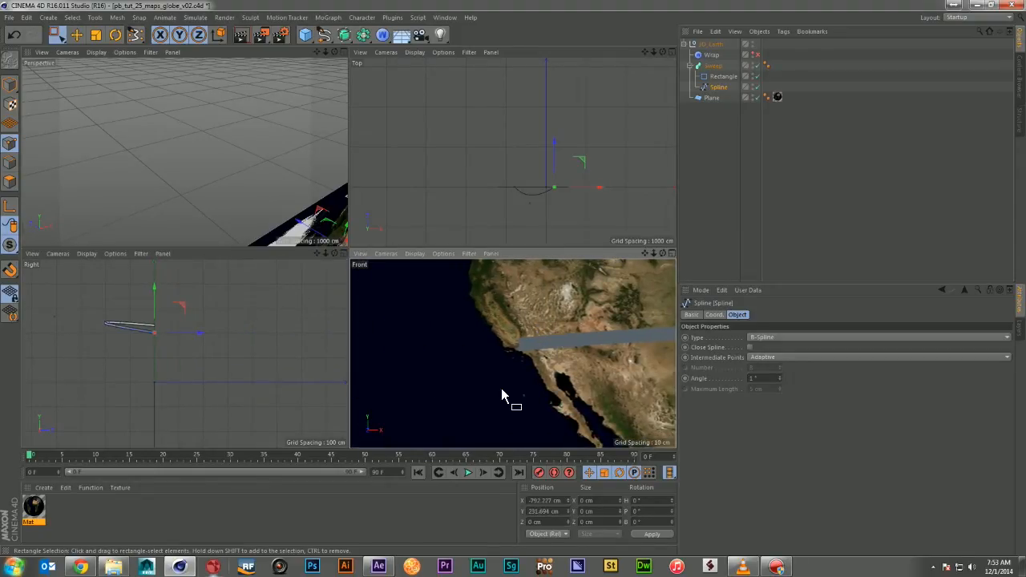
left_click_drag(501, 387, 537, 316)
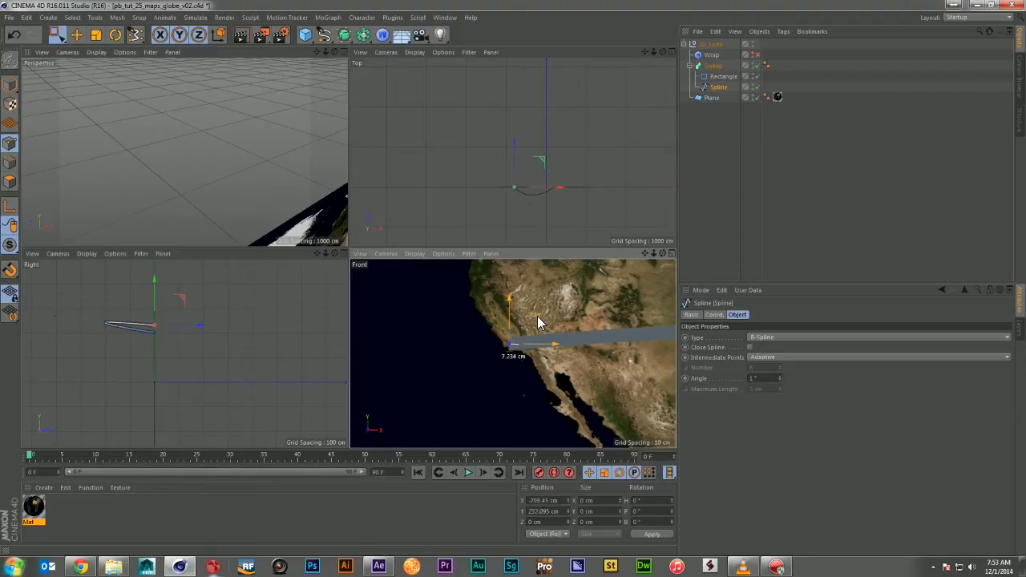
Step: Set the height of the Sweep's Rectangle profile to 5 cm
left_click(721, 76)
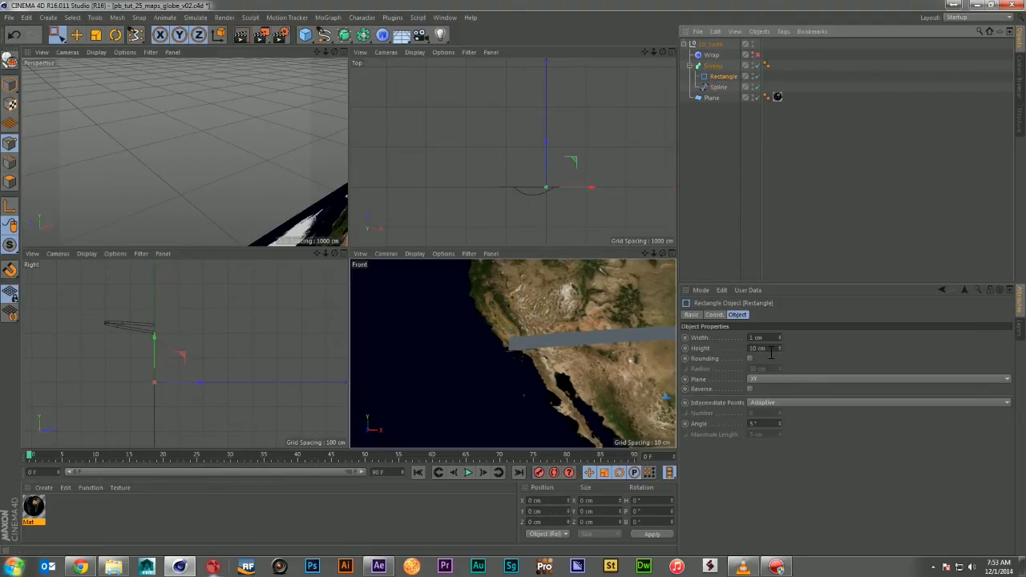
left_click_drag(771, 352, 708, 351)
type("5")
key("Return")
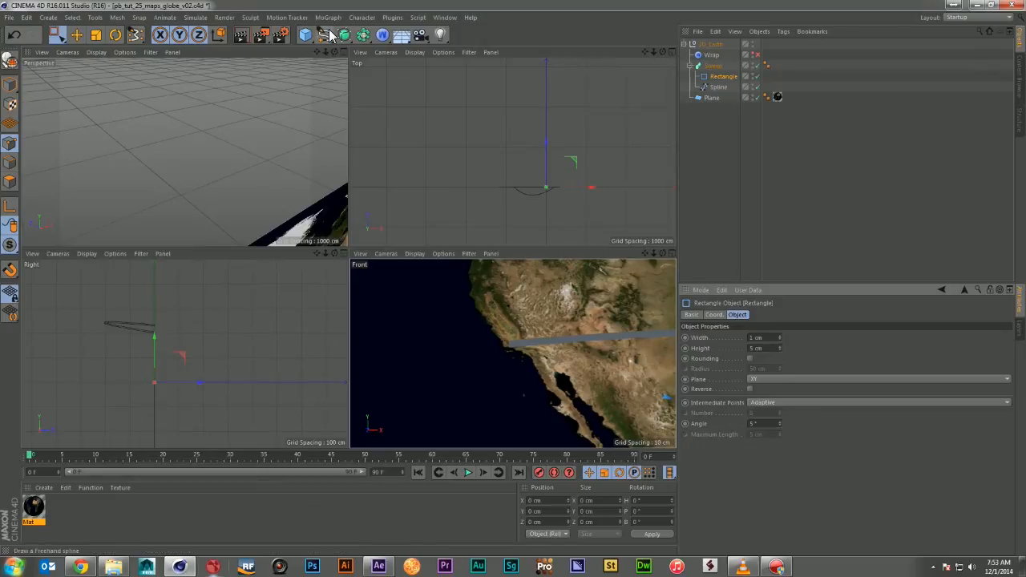
Step: Add a Cylinder with -Z orientation, a height of 20 cm and a radius of 10 cm
left_click(304, 35)
left_click(526, 53)
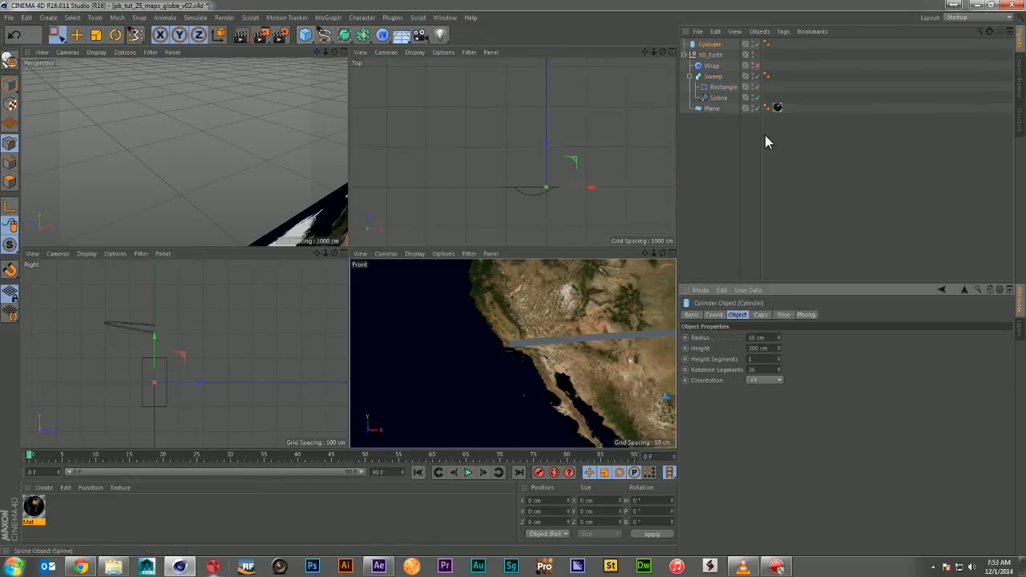
left_click(769, 380)
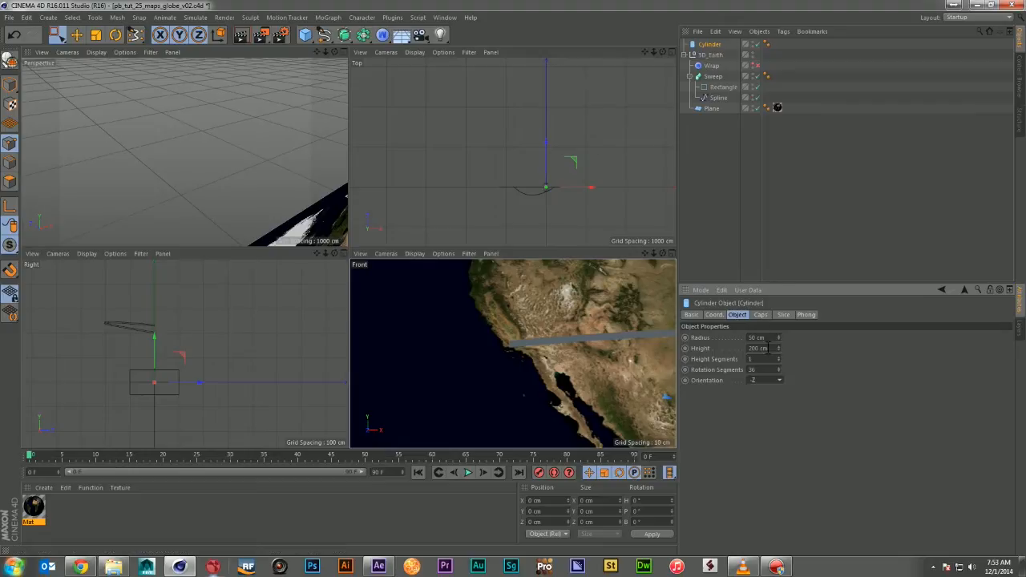
double_click(761, 348)
type("20")
key("Return")
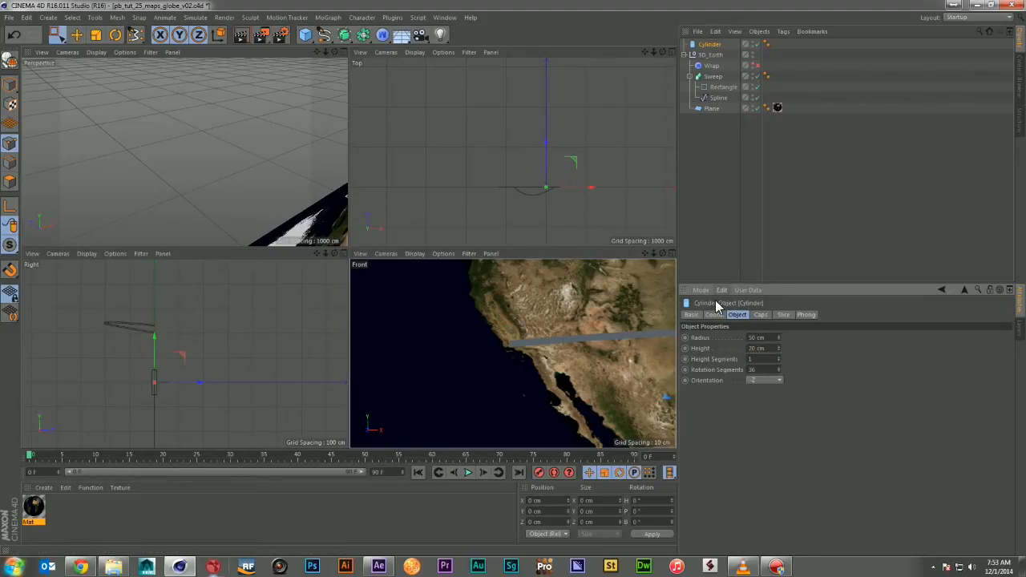
type("10")
key("Return")
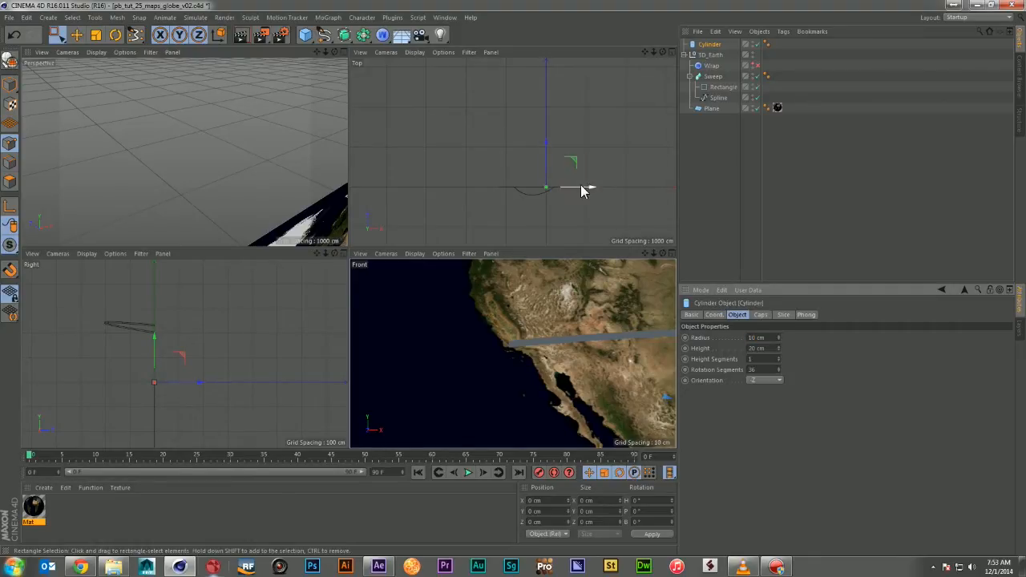
Step: Move the Cylinder in the front view onto the flight path's Los Angeles end
scroll(597, 301, "down", 5)
middle_click_drag(616, 294, 210, 285, "alt")
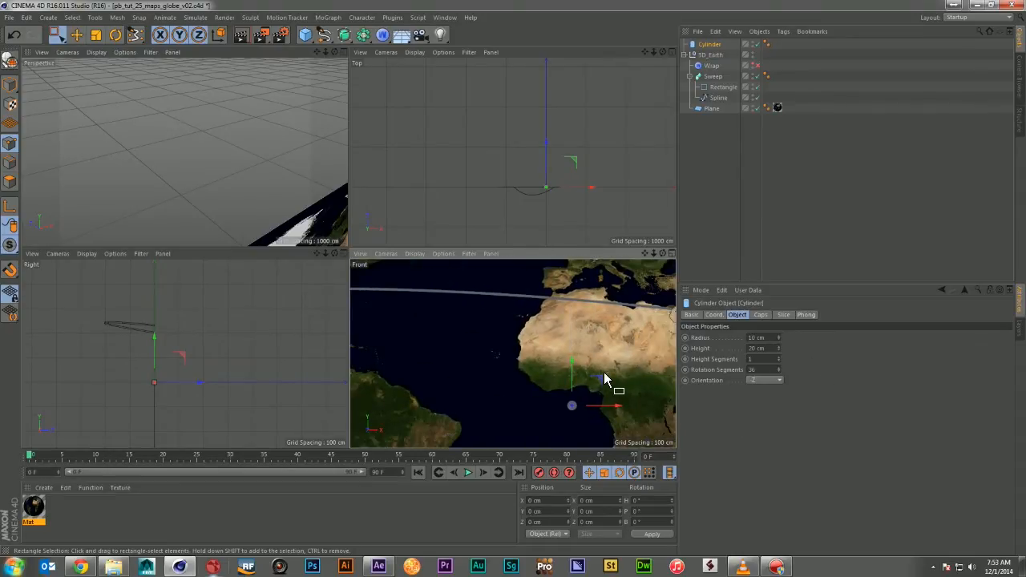
left_click_drag(603, 379, 394, 269)
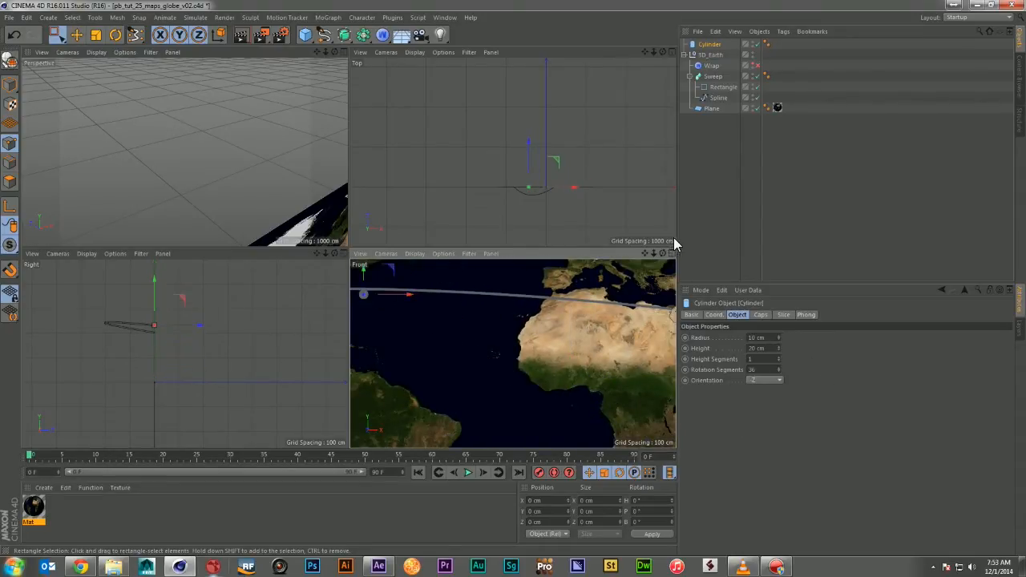
left_click_drag(645, 253, 906, 275)
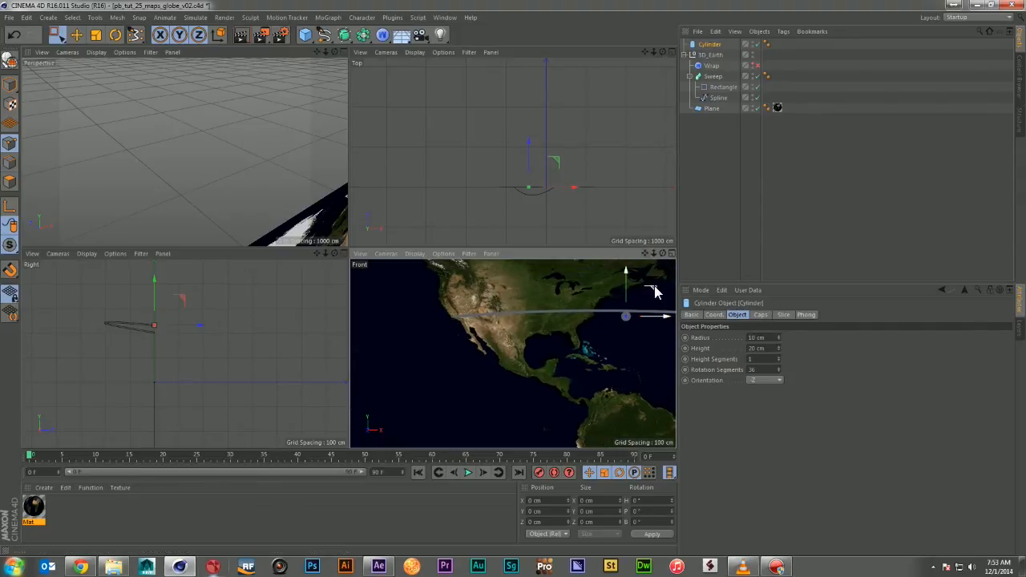
left_click_drag(653, 287, 481, 291)
left_click_drag(648, 256, 698, 285)
scroll(513, 352, "up", 5)
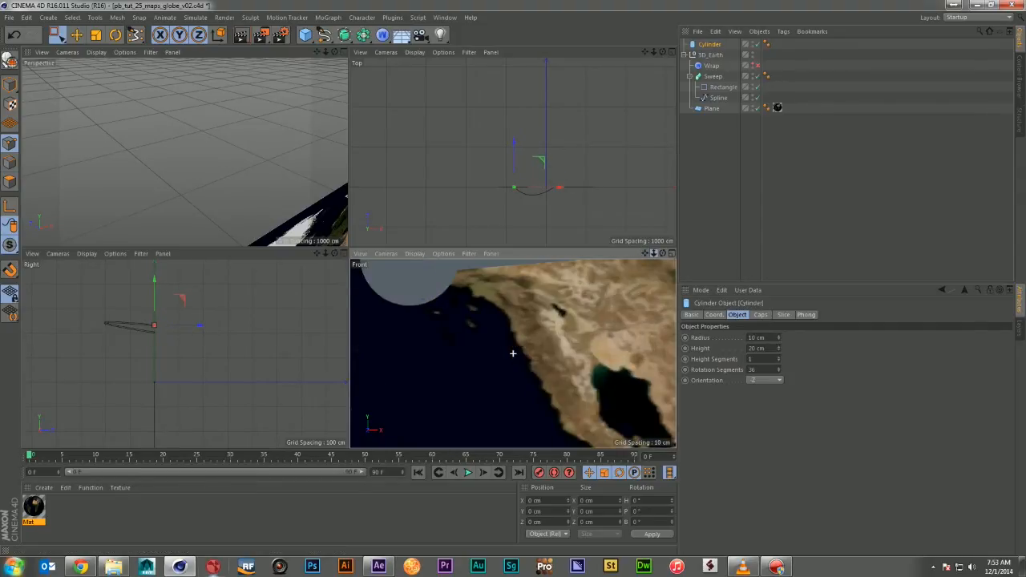
left_click_drag(646, 254, 742, 366)
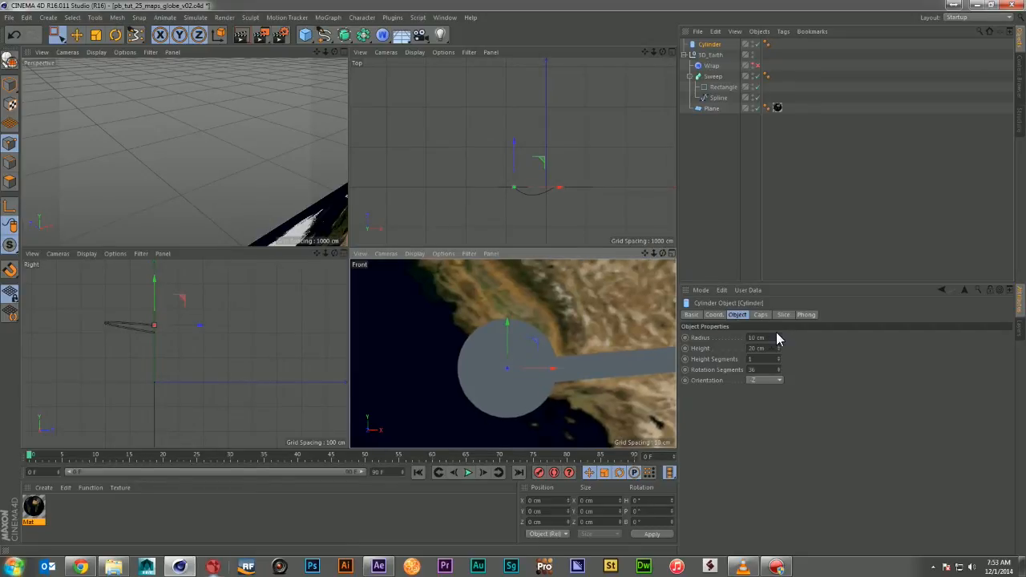
Step: Set the Cylinder's radius to 5 cm and nudge it to centre it on the end of the flight path
left_click(757, 337)
type("5")
key("Return")
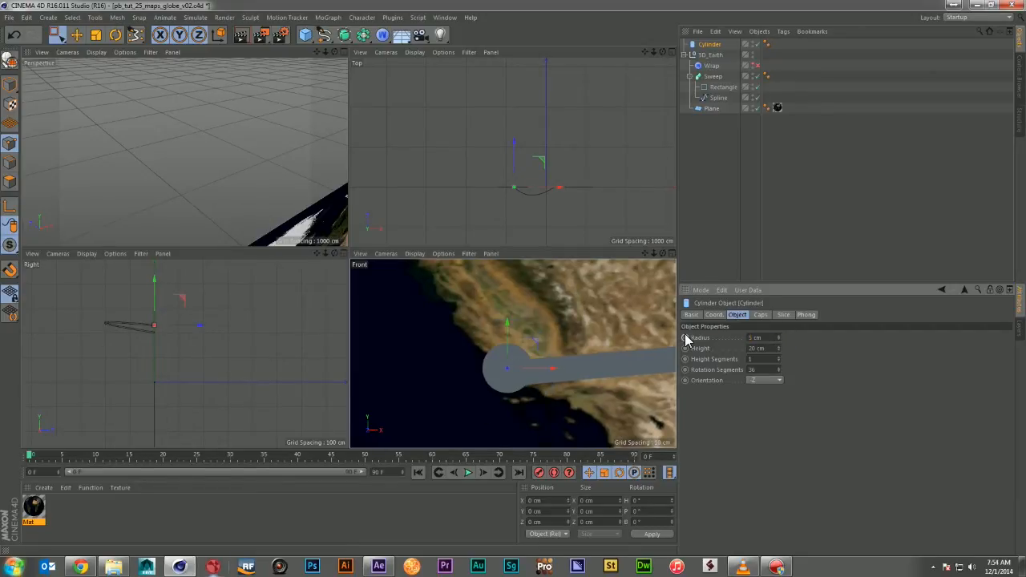
left_click_drag(535, 339, 530, 346)
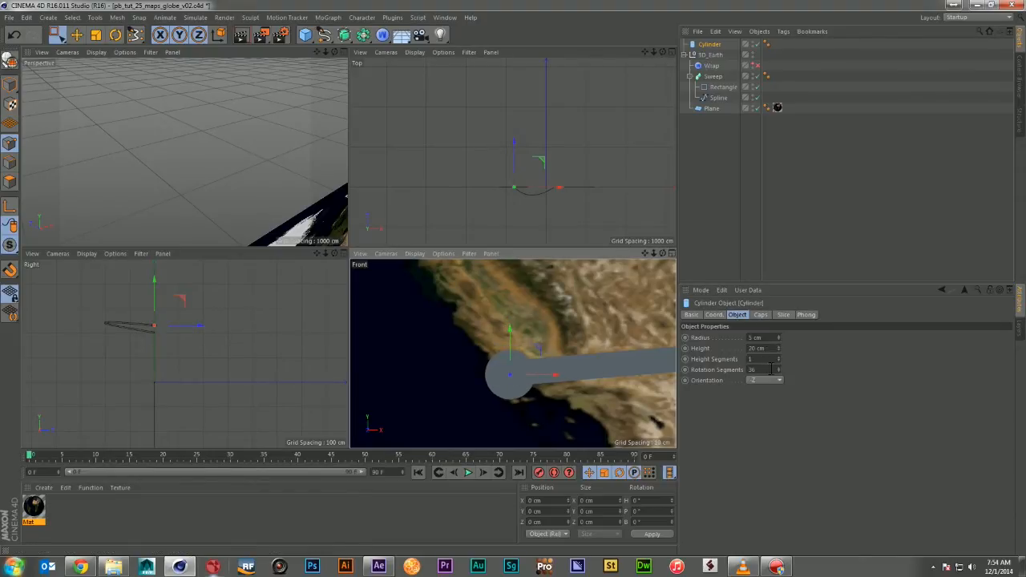
Step: Enable the fillet on the Cylinder's caps with a radius of 1 cm
left_click(760, 315)
left_click(723, 361)
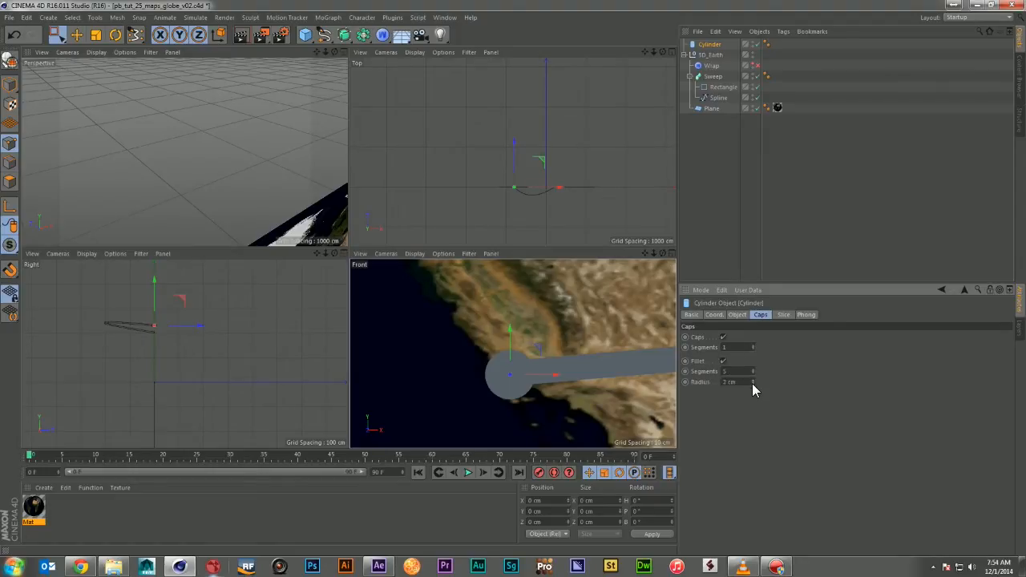
left_click(751, 384)
Step: Set the Cylinder's height to 5 cm and shift it slightly along Z in front of the map plane
left_click_drag(644, 52, 513, 152)
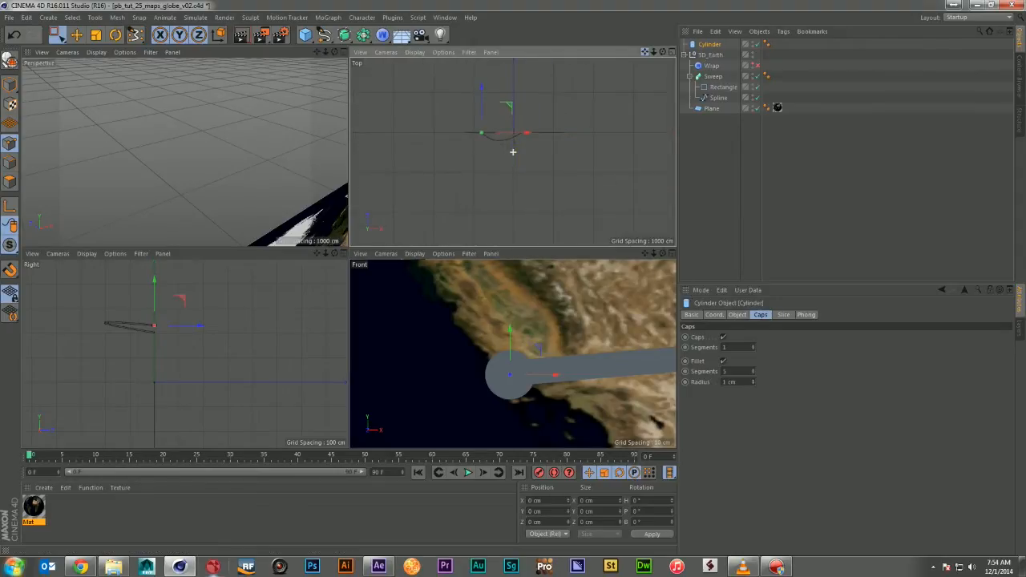
left_click_drag(653, 52, 513, 152)
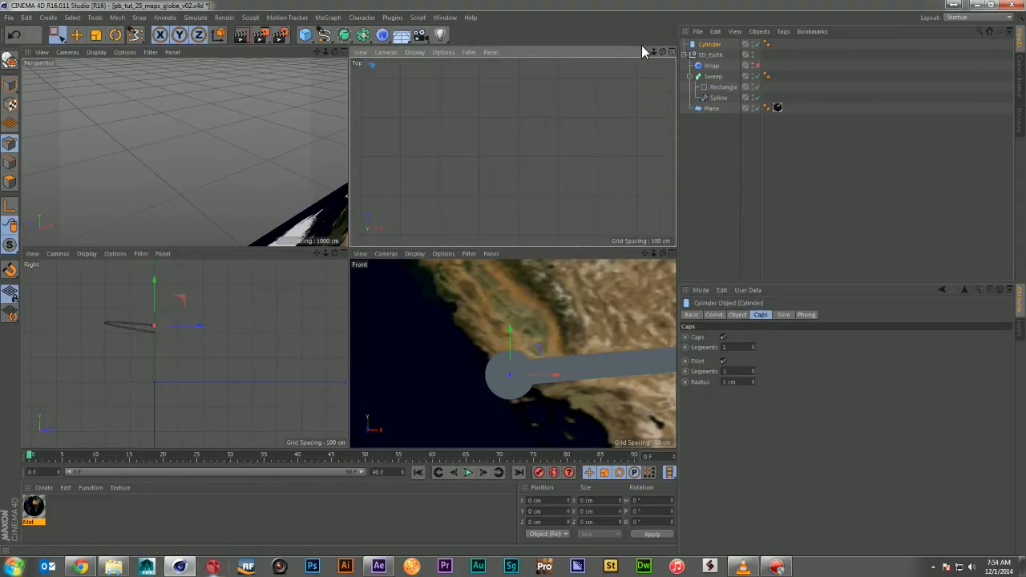
left_click_drag(645, 52, 513, 152)
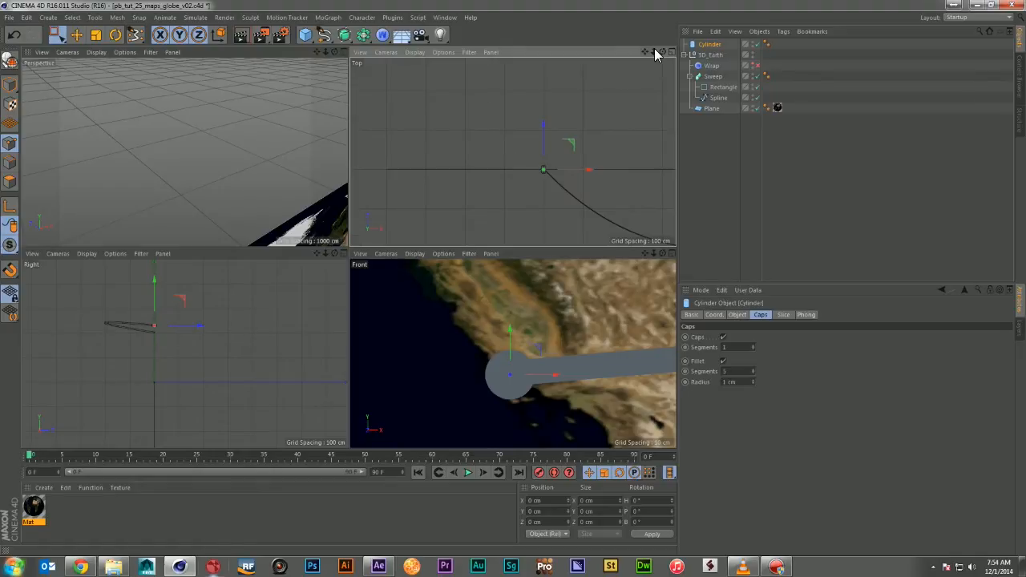
left_click_drag(654, 53, 513, 152)
left_click_drag(645, 52, 513, 152)
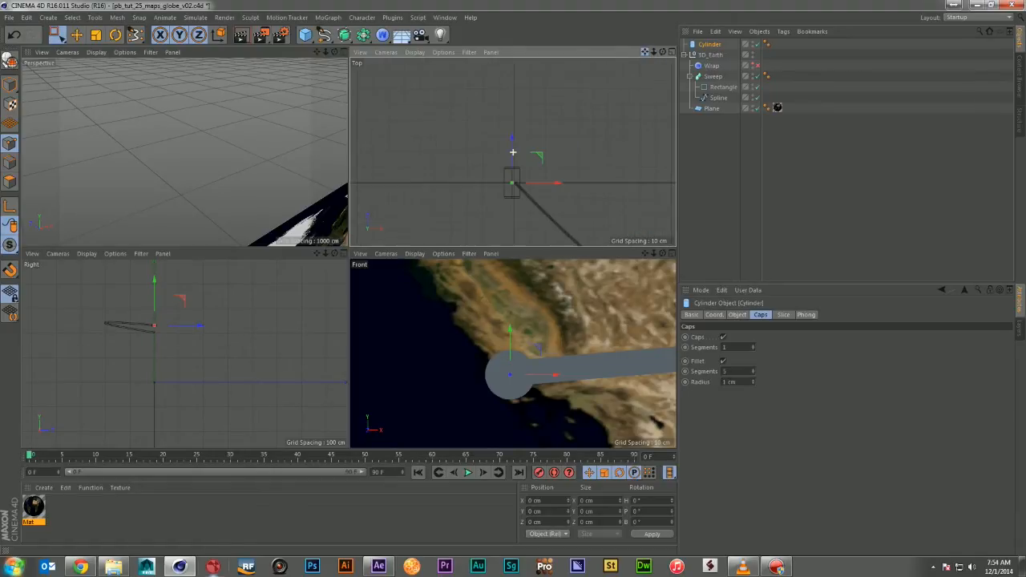
left_click(737, 314)
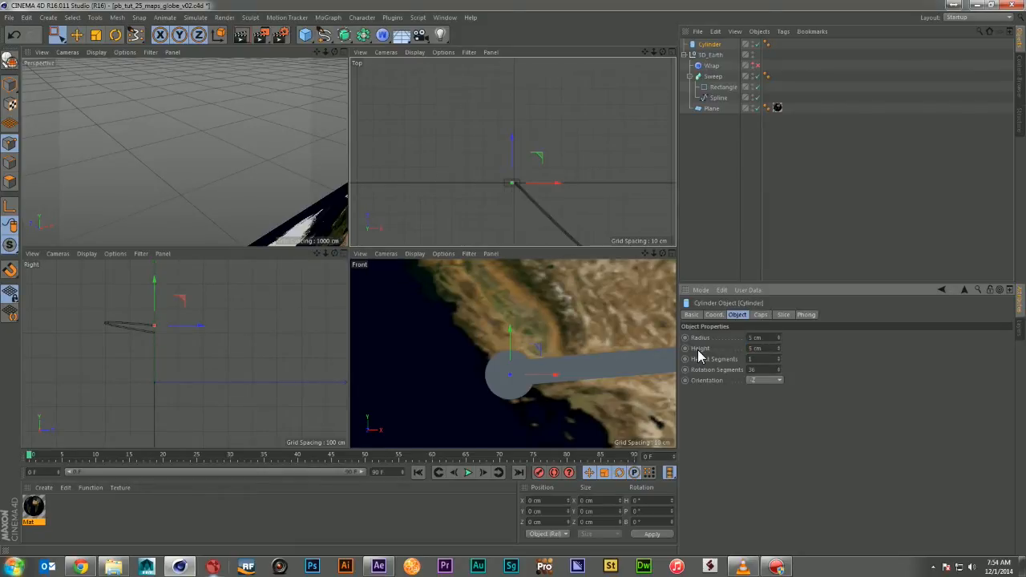
left_click_drag(509, 137, 514, 145)
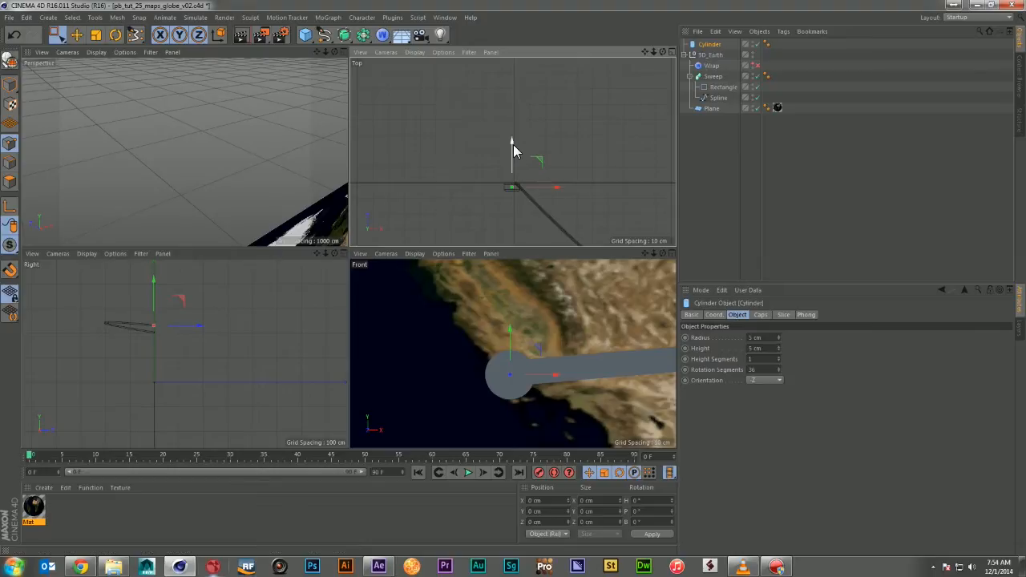
mouse_move(512, 145)
left_mouse_down()
mouse_move(514, 177)
mouse_move(519, 149)
left_mouse_up()
Step: Add a MoText object with the text "LOS ANGELES"
left_click(328, 17)
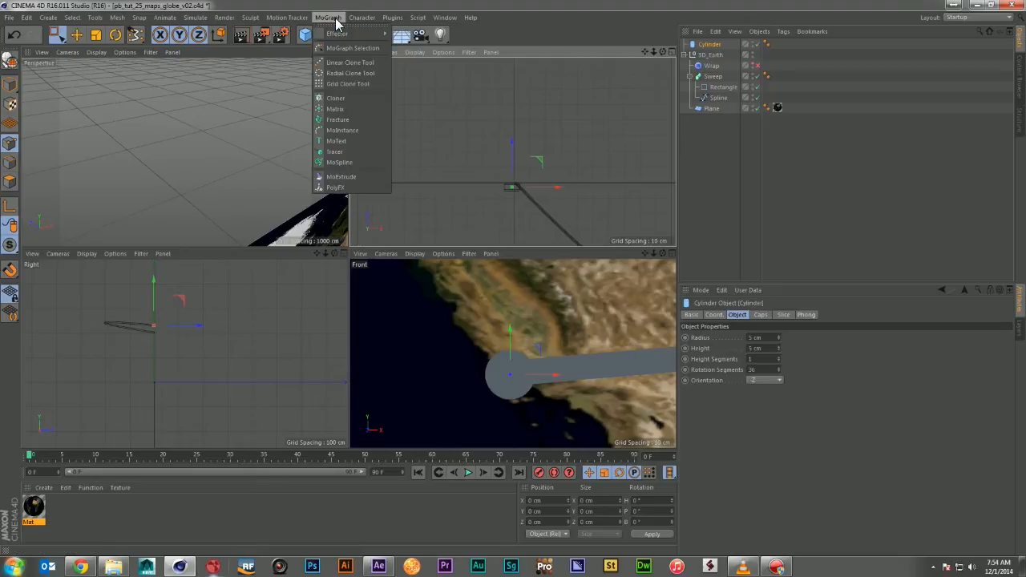
left_click(354, 142)
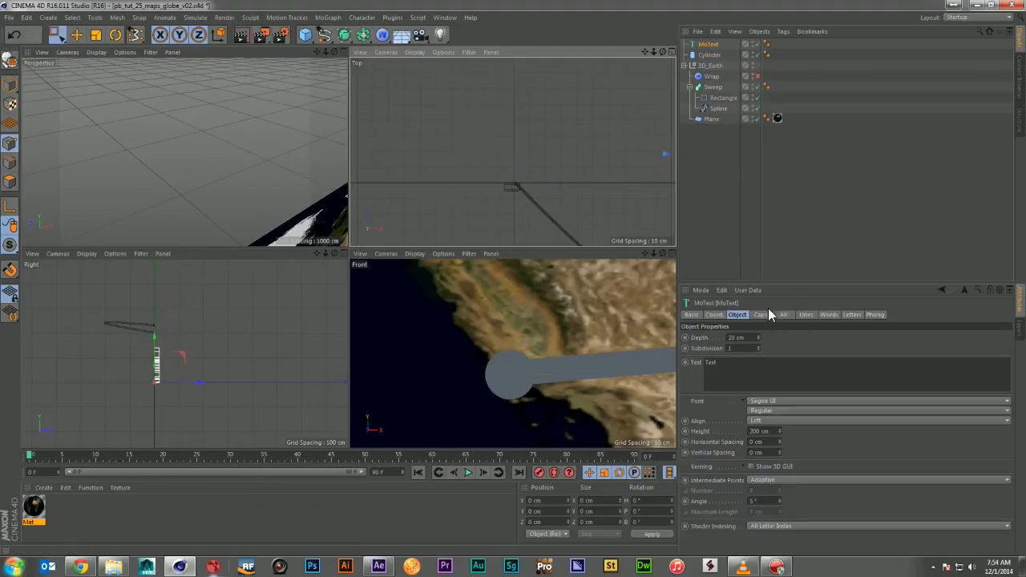
left_click_drag(759, 375, 637, 361)
type("LO")
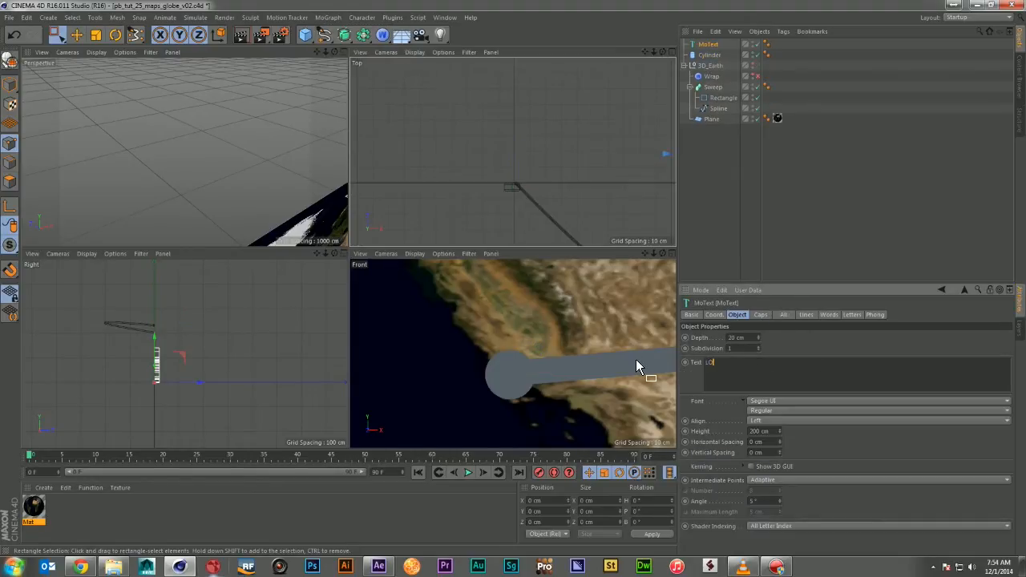
type("S ANGELES")
Step: Change the LOS ANGELES text's font to Rexlia Free
left_click(761, 314)
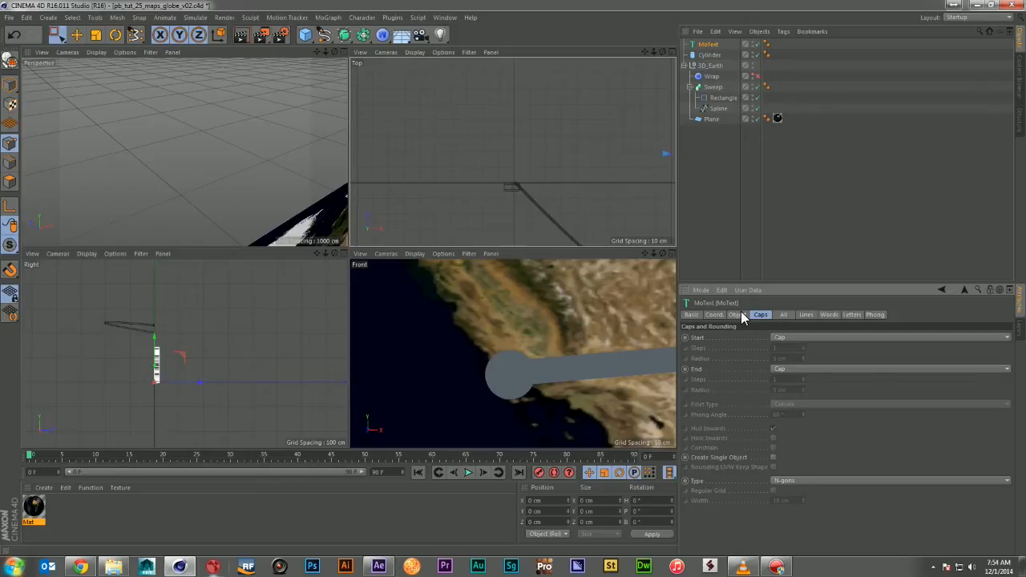
left_click(739, 314)
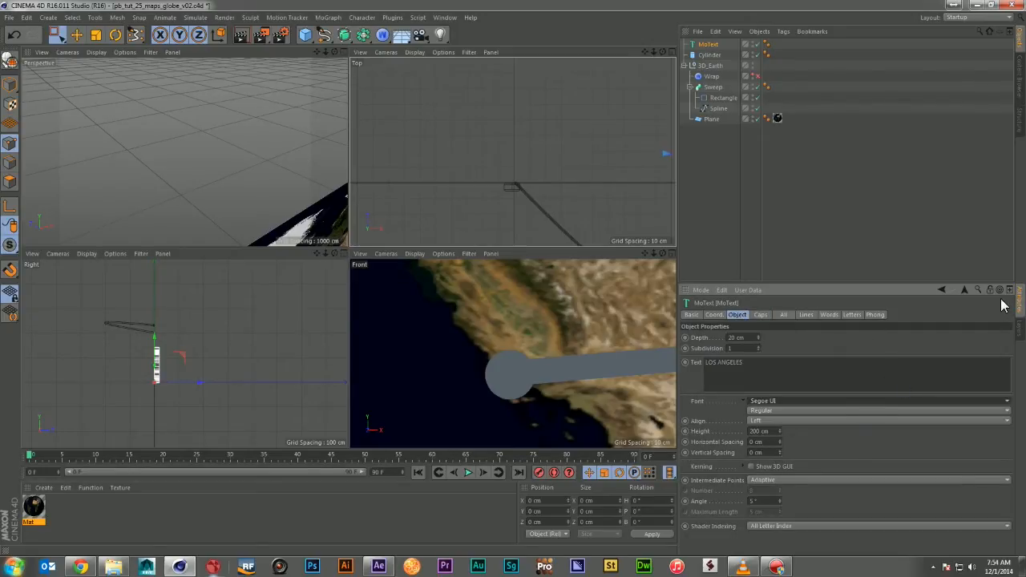
left_click(836, 401)
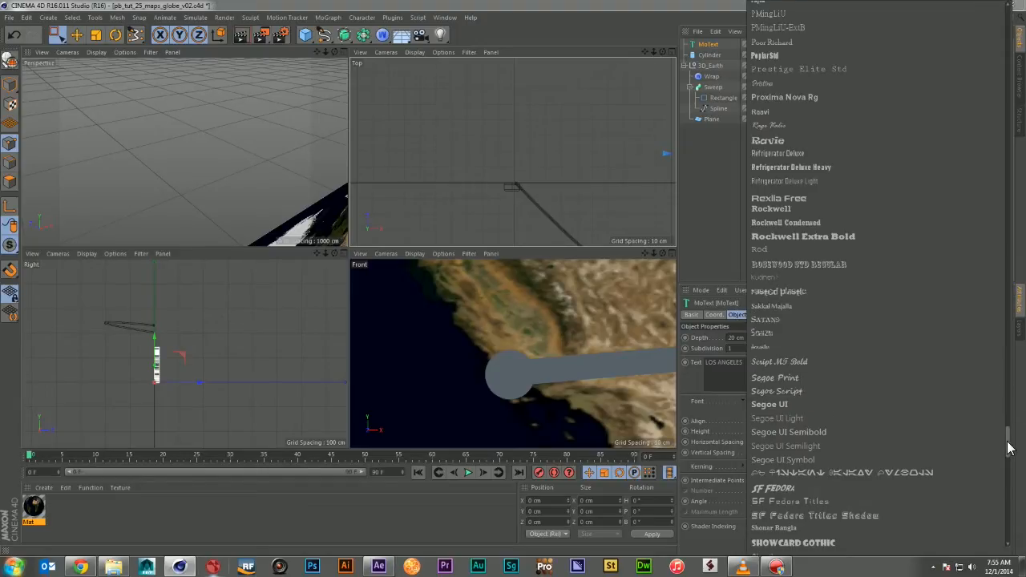
left_click(842, 196)
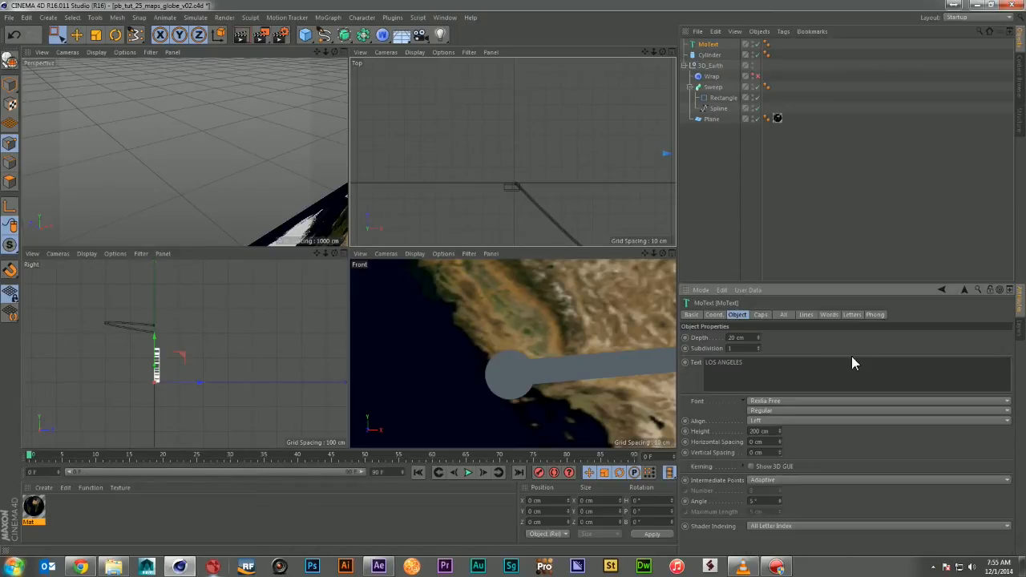
Step: Move the LOS ANGELES text about 1261 cm towards the map's west edge, slightly in front of the plane, and raise it
left_click_drag(653, 52, 513, 152)
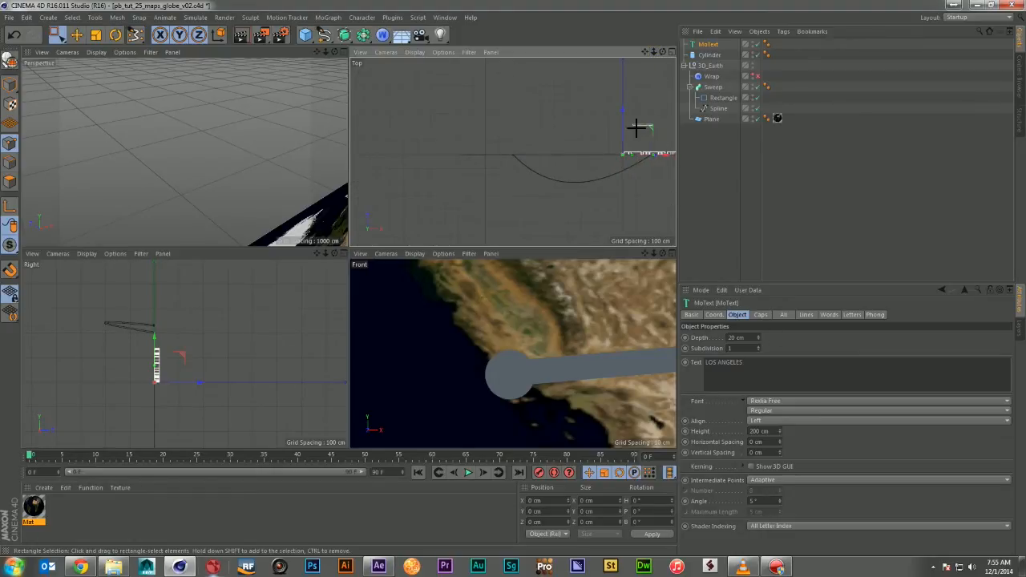
left_click_drag(648, 131, 476, 133)
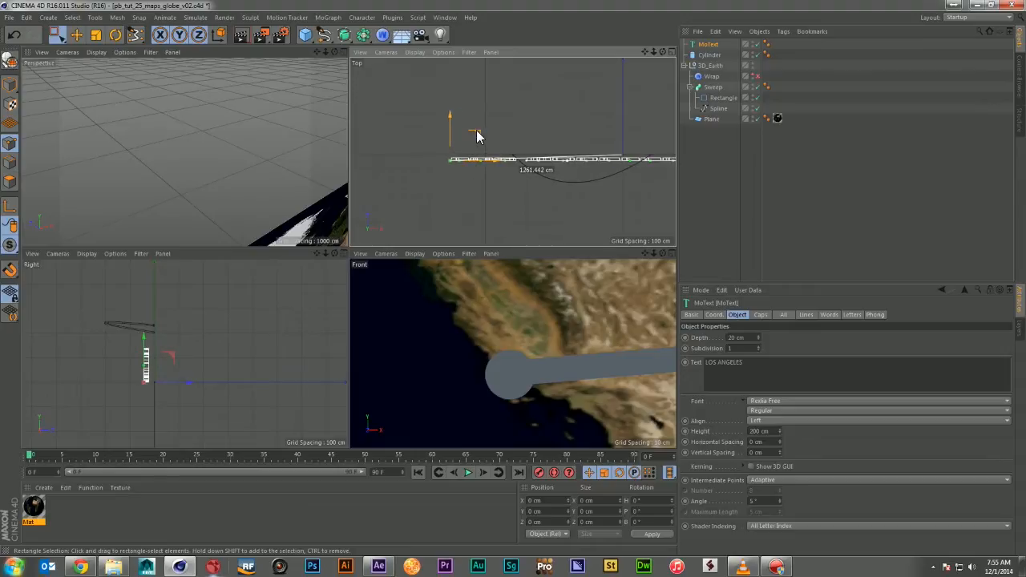
left_click_drag(141, 335, 148, 318)
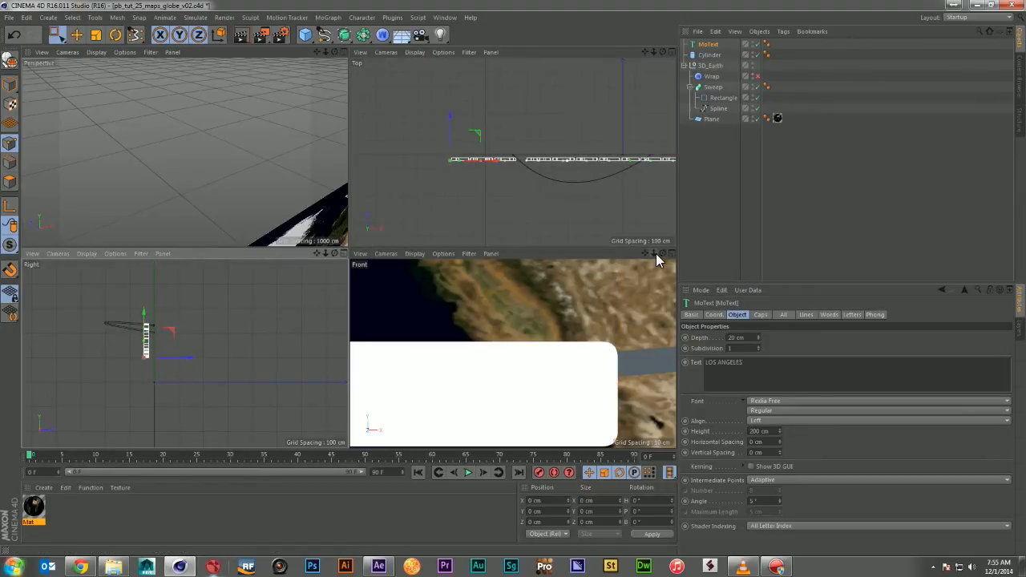
left_click_drag(654, 253, 557, 253)
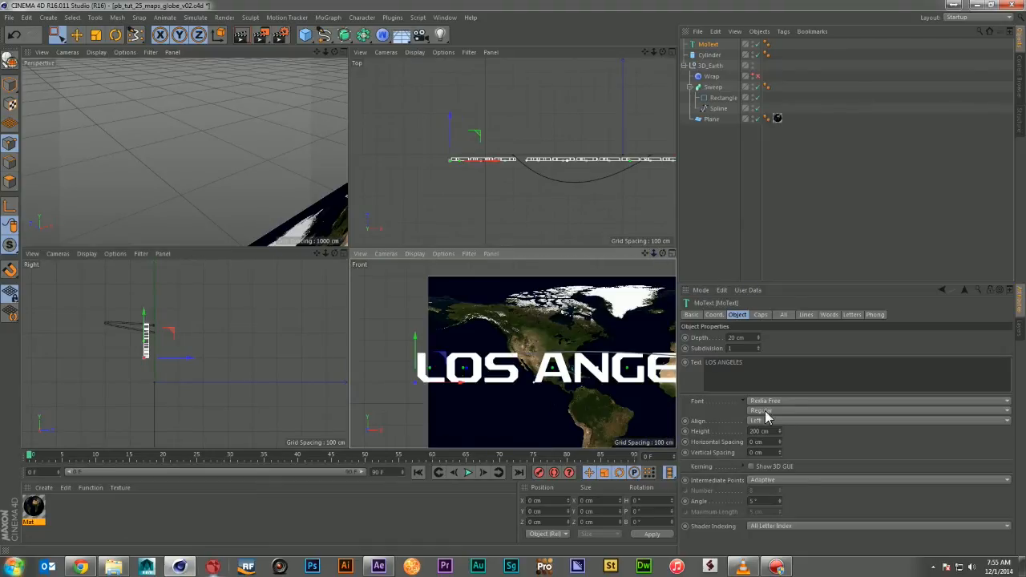
Step: Reduce the text height to 50 cm and then 11 cm, moving the label onto North America's west coast
left_click_drag(772, 432, 681, 433)
type("5")
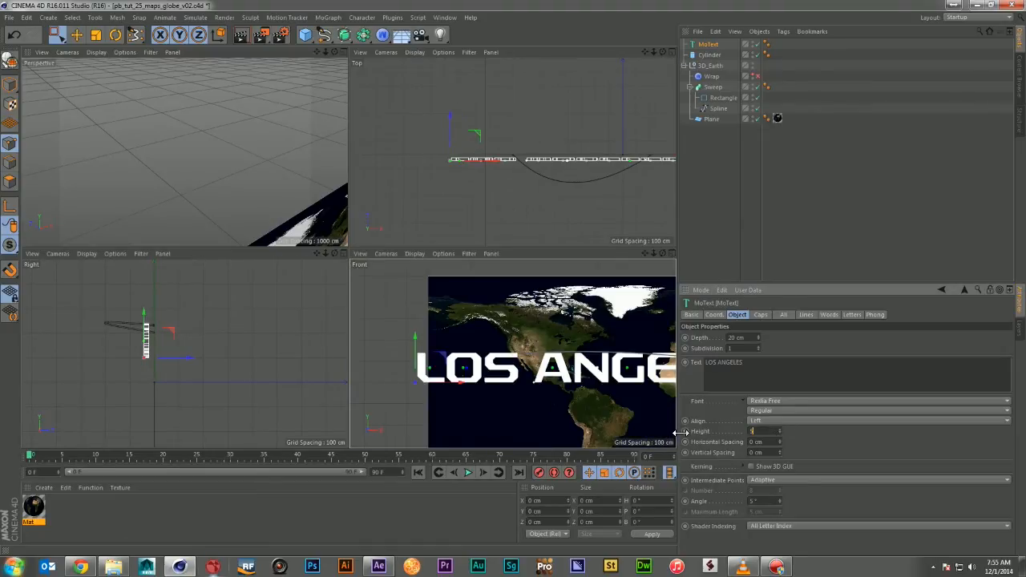
type("0")
key("Return")
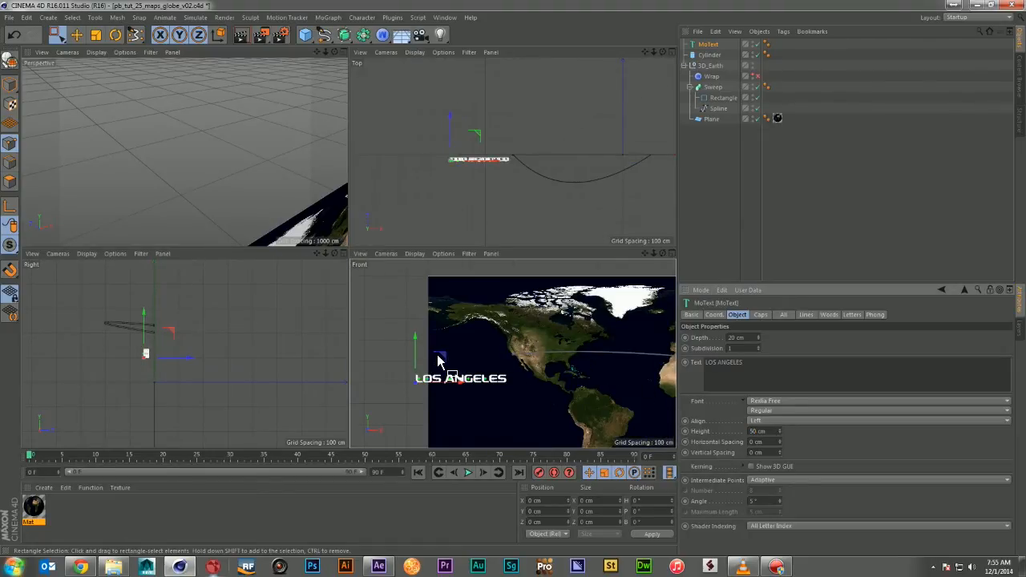
left_click_drag(438, 360, 532, 340)
left_click_drag(781, 429, 780, 451)
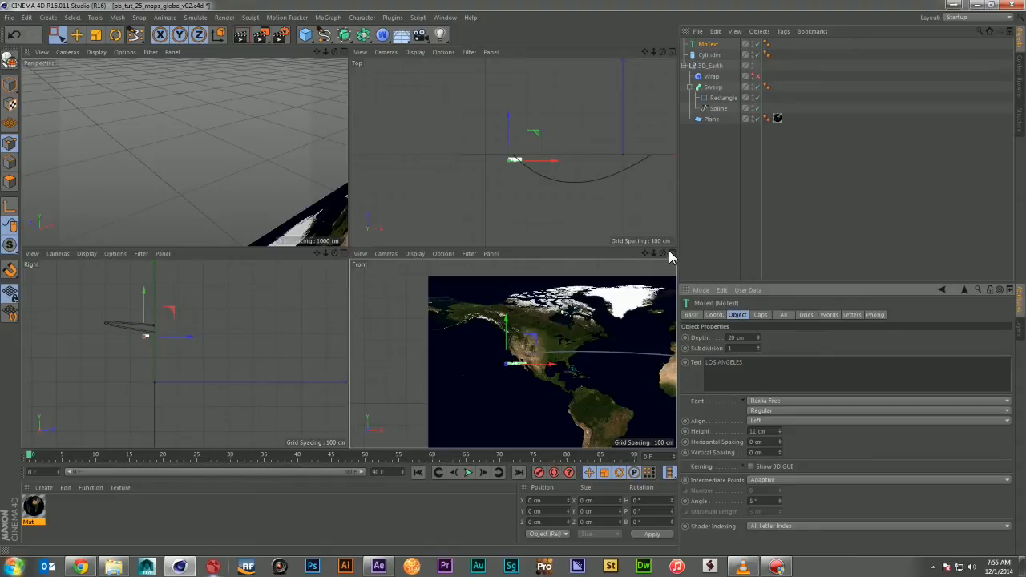
Step: Position the LOS ANGELES label just below the cylinder marker on the California coast
left_click_drag(644, 254, 697, 254)
left_click_drag(600, 392, 559, 369)
left_click_drag(646, 411, 603, 412)
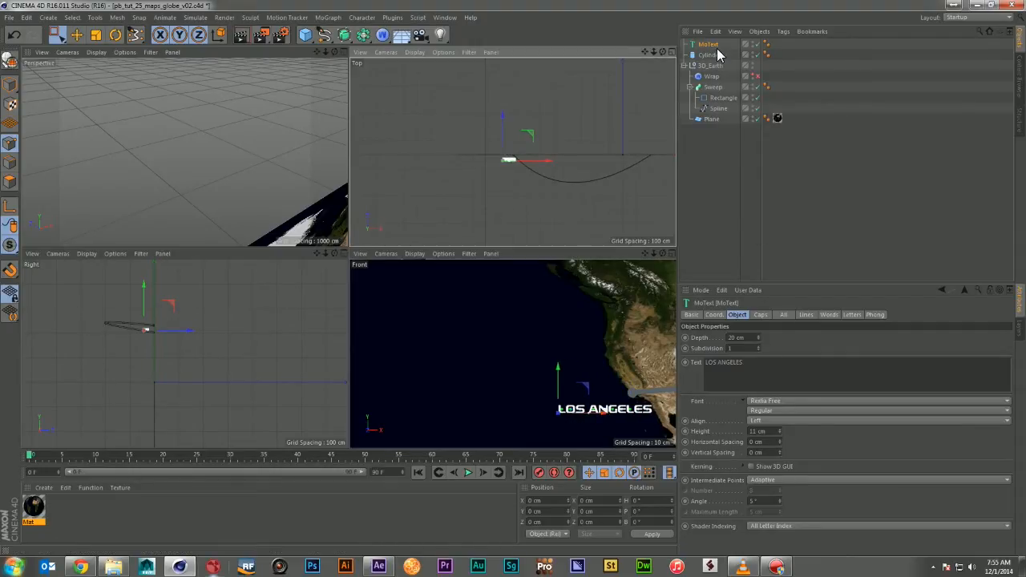
Step: Set the text depth to 5 cm and shift the label along Z closer to the map plane
left_click_drag(653, 52, 465, 144)
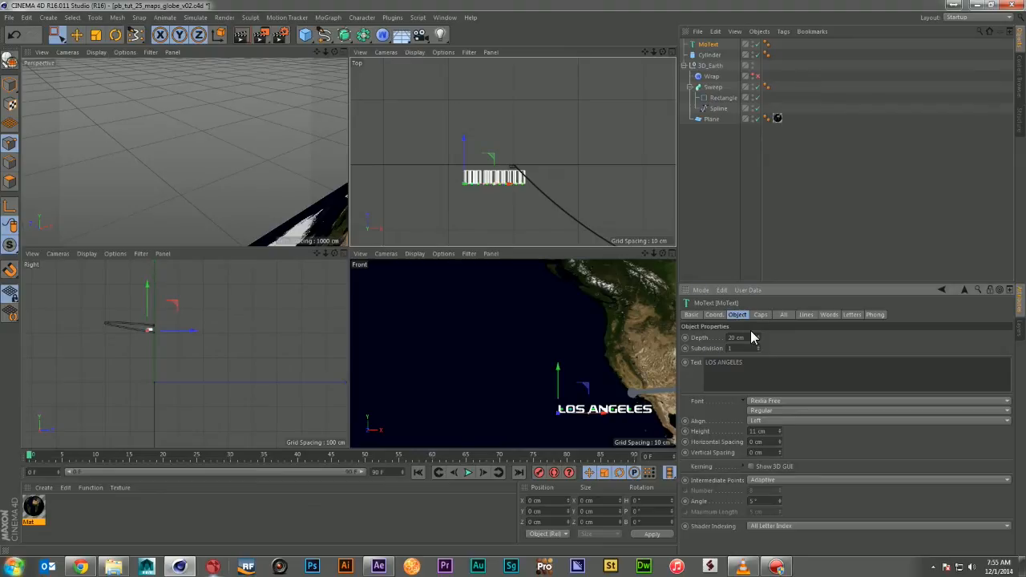
left_click_drag(750, 338, 627, 335)
type("5")
key("Return")
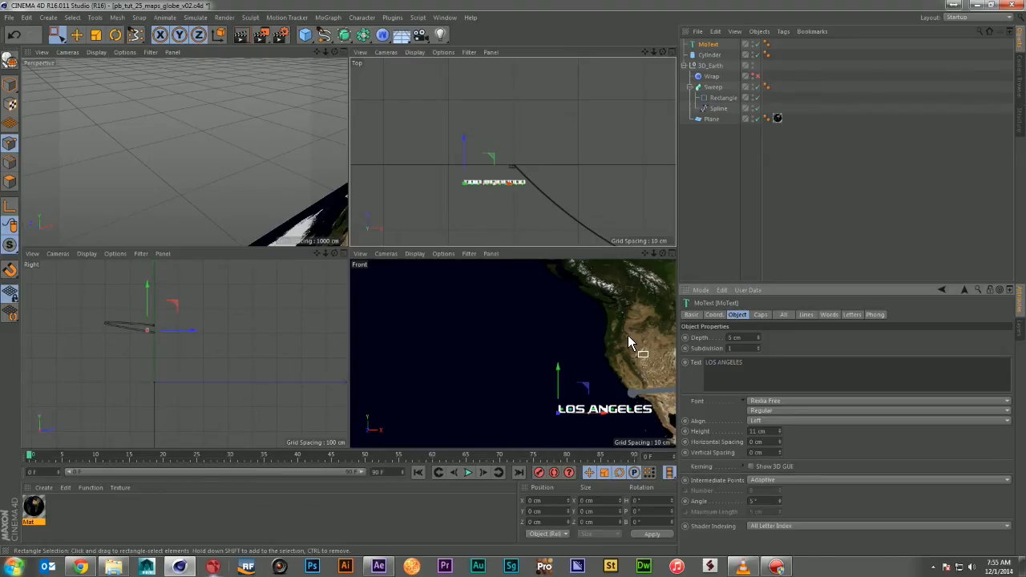
left_click_drag(465, 136, 461, 131)
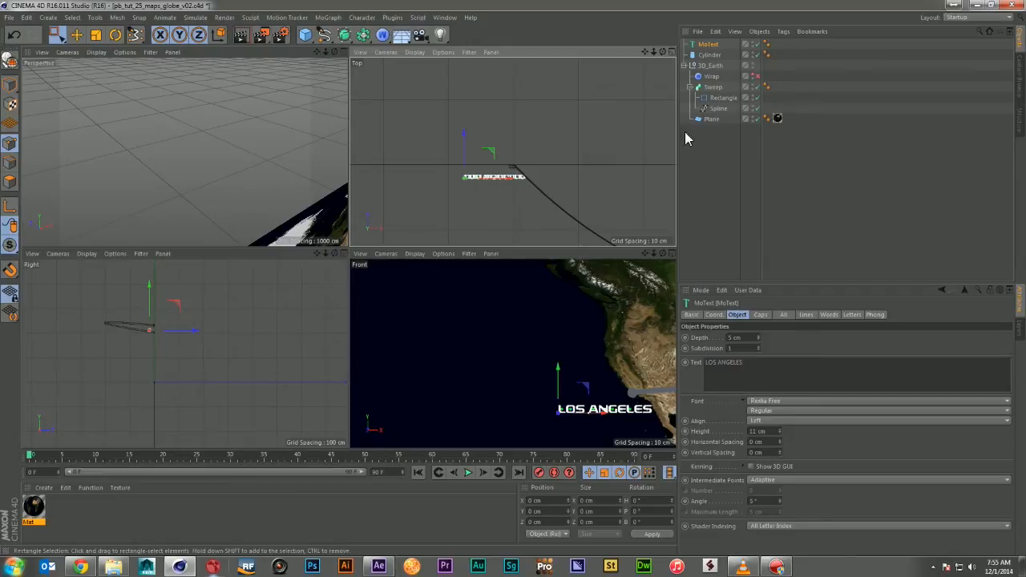
Step: Move the MoText and Cylinder objects into the 3D_Earth group, between Wrap and Sweep
left_click(708, 58, "shift")
left_click(712, 44)
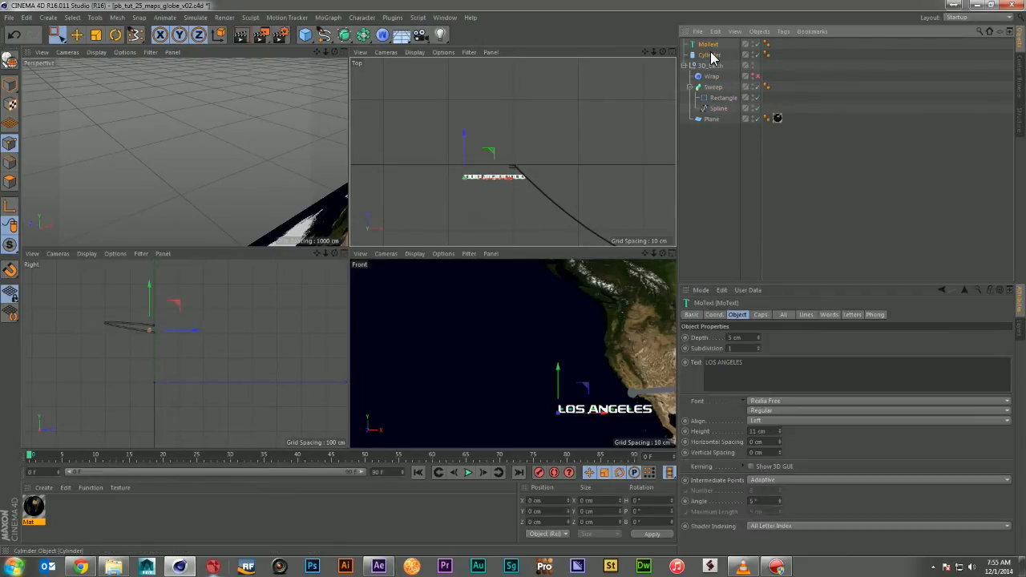
left_click(706, 57, "shift")
left_click_drag(706, 57, 728, 82)
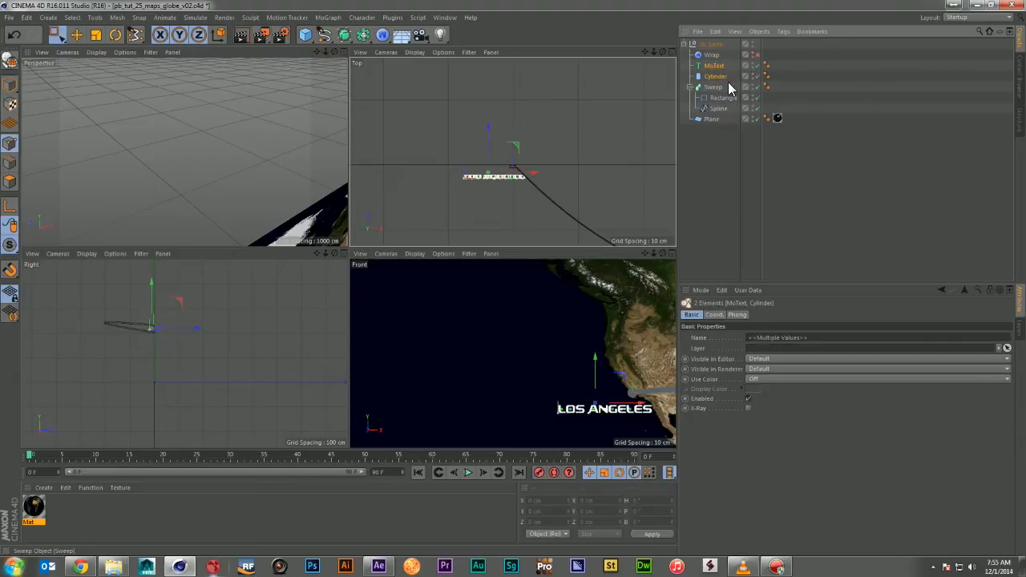
Step: Enable the Wrap deformer, examine the label and flight path on the globe from several angles, and disable it again
left_click(803, 75)
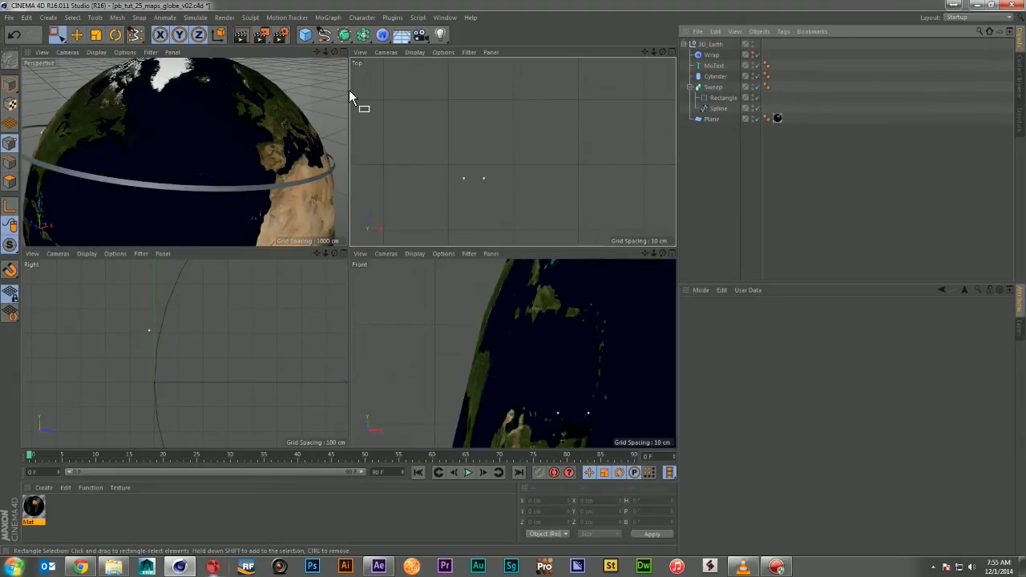
mouse_move(334, 51)
left_mouse_down()
mouse_move(311, 61)
mouse_move(280, 53)
mouse_move(325, 50)
mouse_move(288, 52)
mouse_move(317, 52)
left_mouse_up()
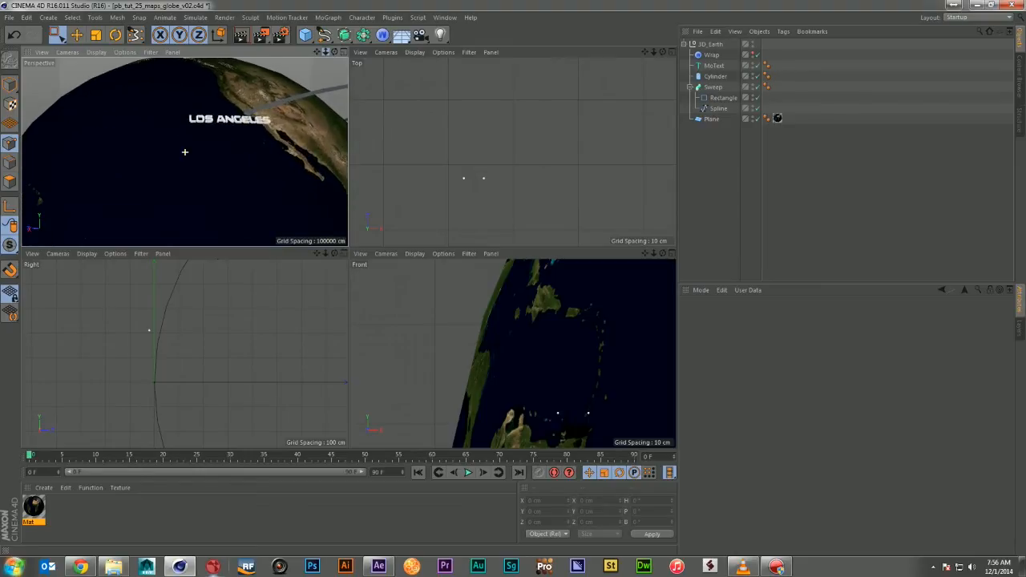
left_click(342, 51)
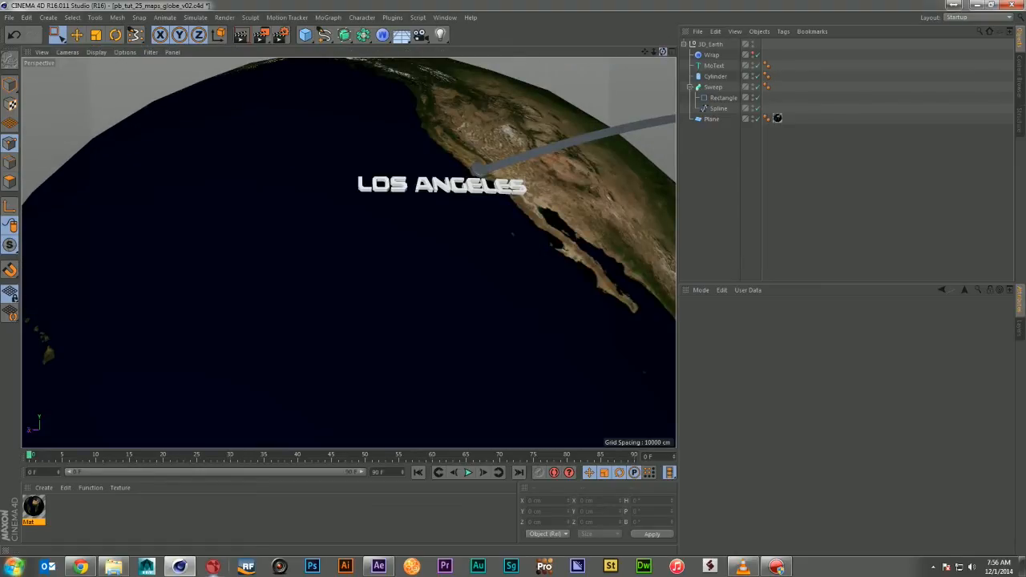
left_click_drag(663, 51, 781, 73)
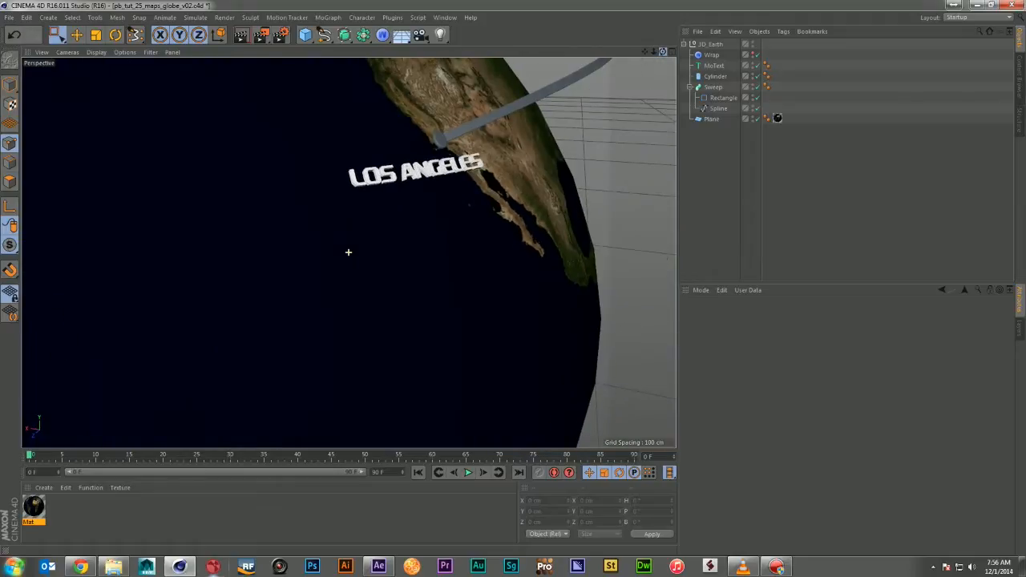
mouse_move(652, 52)
left_mouse_down()
mouse_move(682, 65)
mouse_move(670, 49)
left_mouse_up()
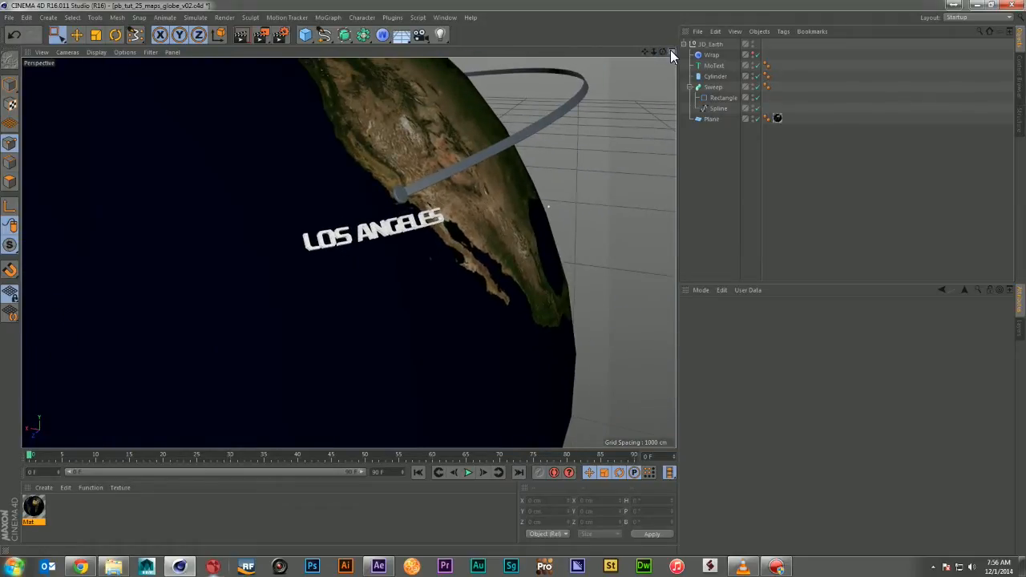
left_click(671, 51)
left_click(756, 54)
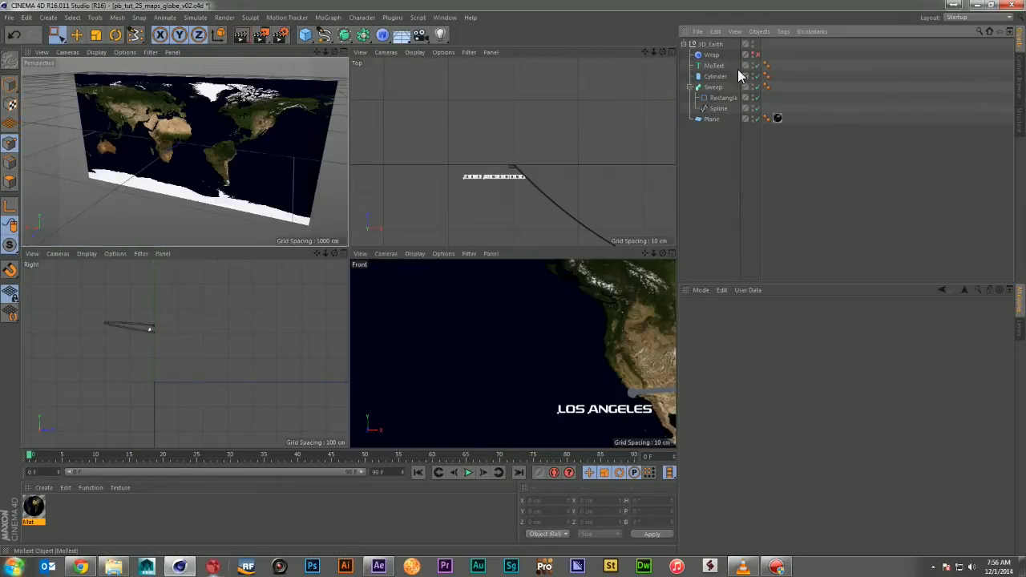
Step: Duplicate the MoText and Cylinder objects by copying and pasting them
left_click(715, 65)
left_click(715, 76, "ctrl")
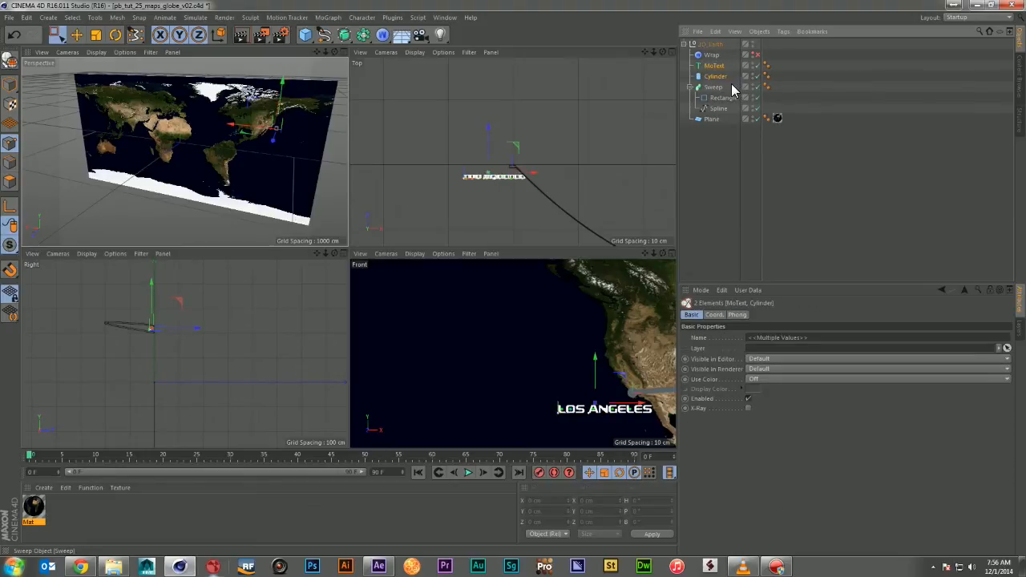
key("ctrl+b")
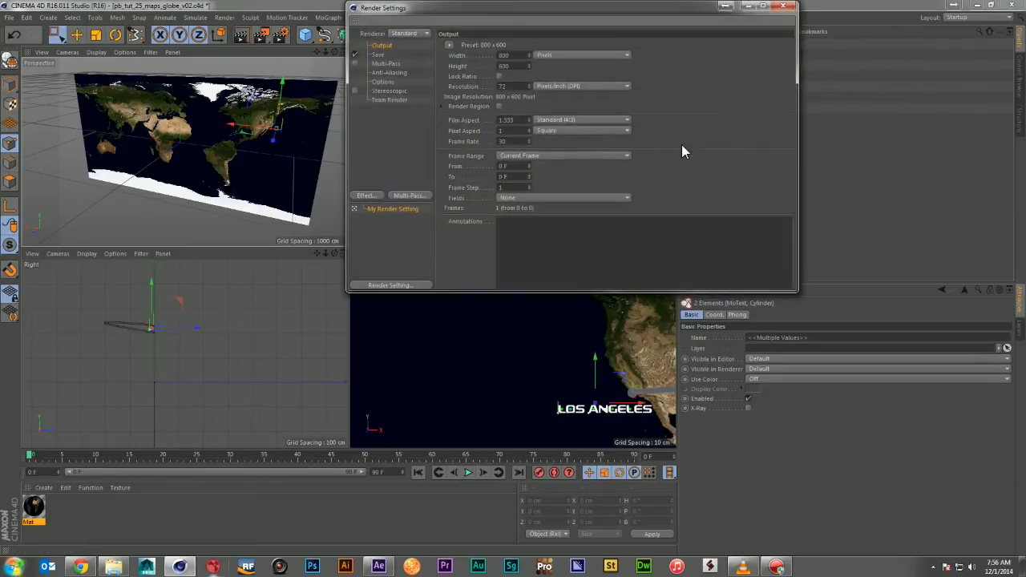
left_click(785, 7)
key("ctrl+c")
key("ctrl+v")
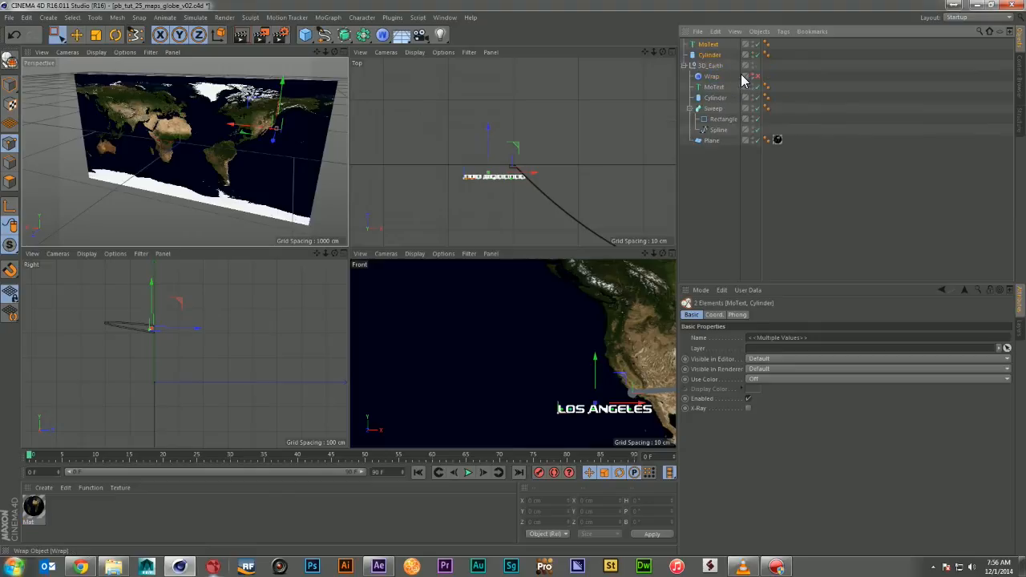
Step: Move the copied label and marker across the map so the marker sits on the flight path's end in Egypt
left_click_drag(644, 253, 481, 250)
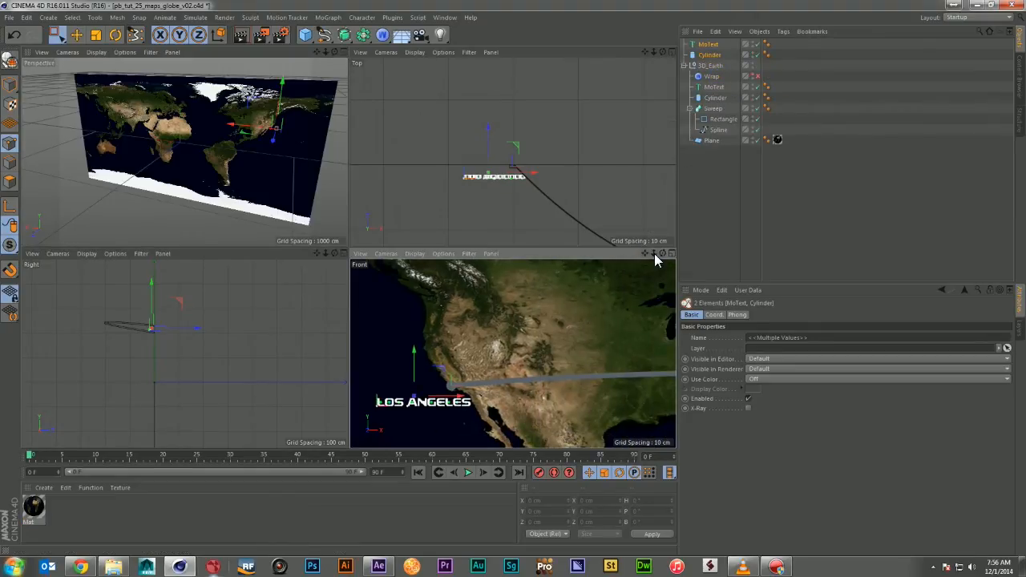
left_click_drag(654, 254, 609, 265)
left_click_drag(499, 346, 661, 304)
left_click_drag(644, 254, 647, 254)
left_click_drag(377, 320, 633, 378)
left_click_drag(646, 261, 652, 253)
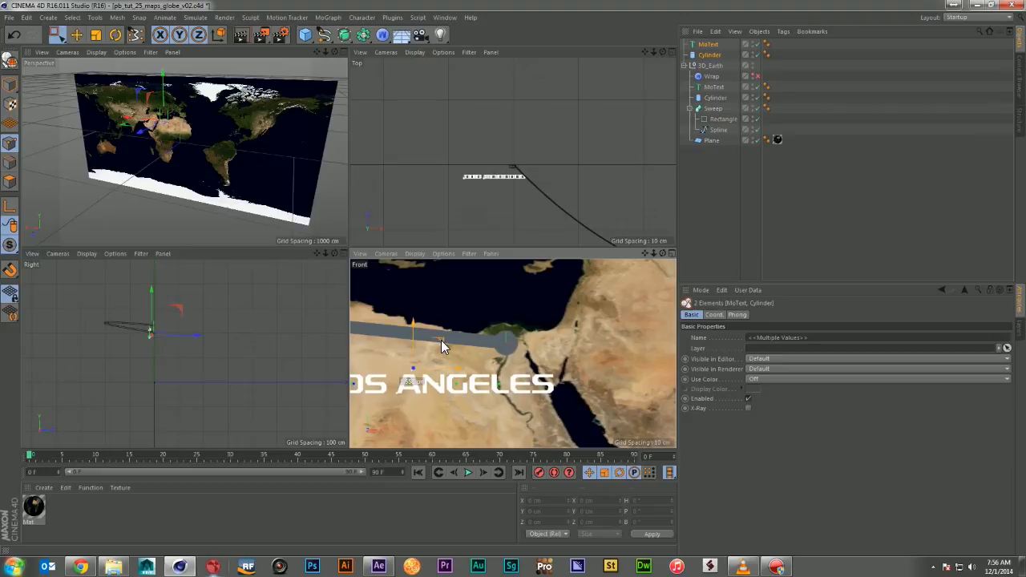
left_click(795, 196)
Step: Replace the copied MoText's text with "CARIO" after shifting the label slightly
left_click(708, 44)
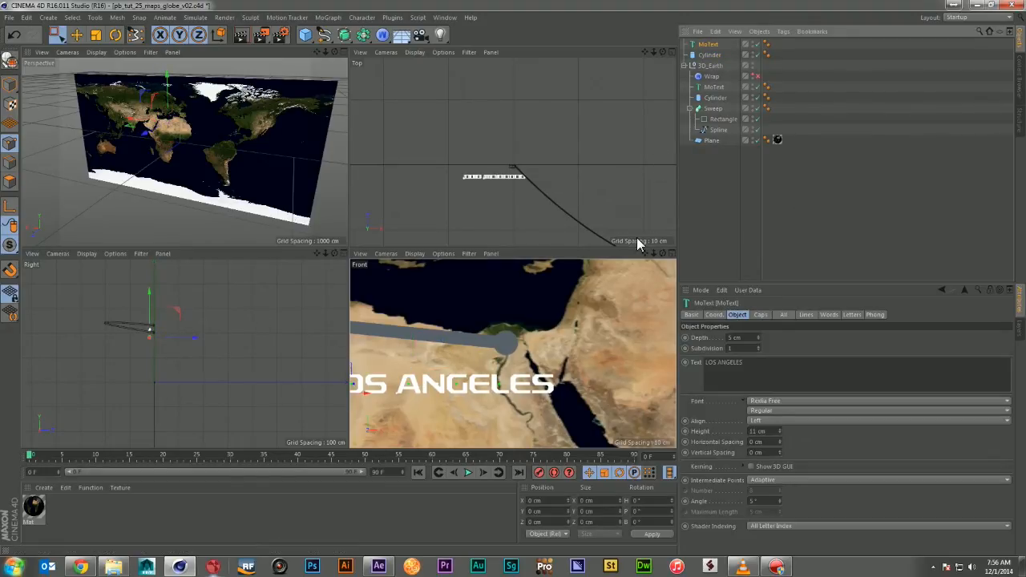
left_click_drag(644, 254, 687, 248)
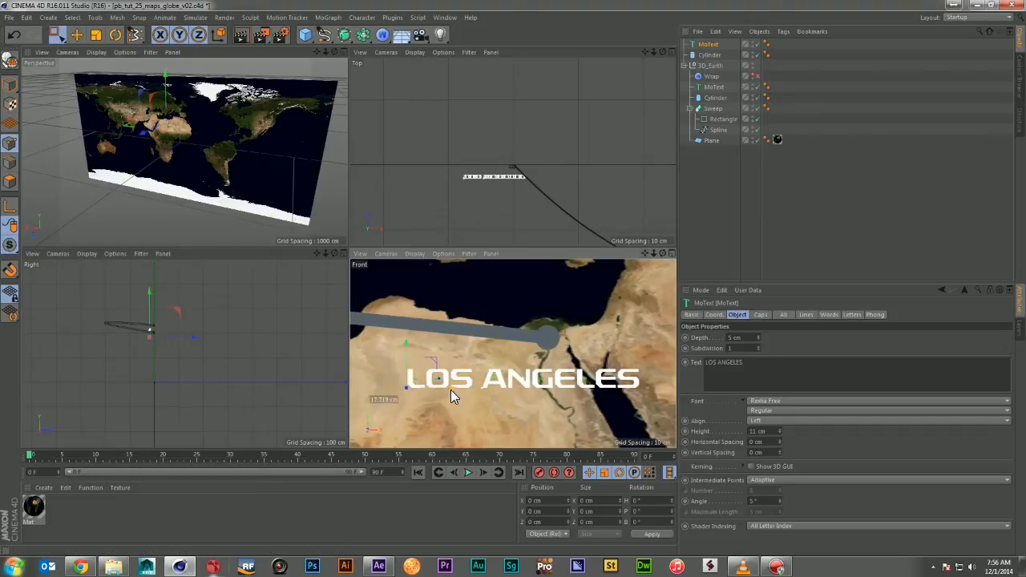
left_click(766, 369)
key("ctrl+a")
key("BackSpace")
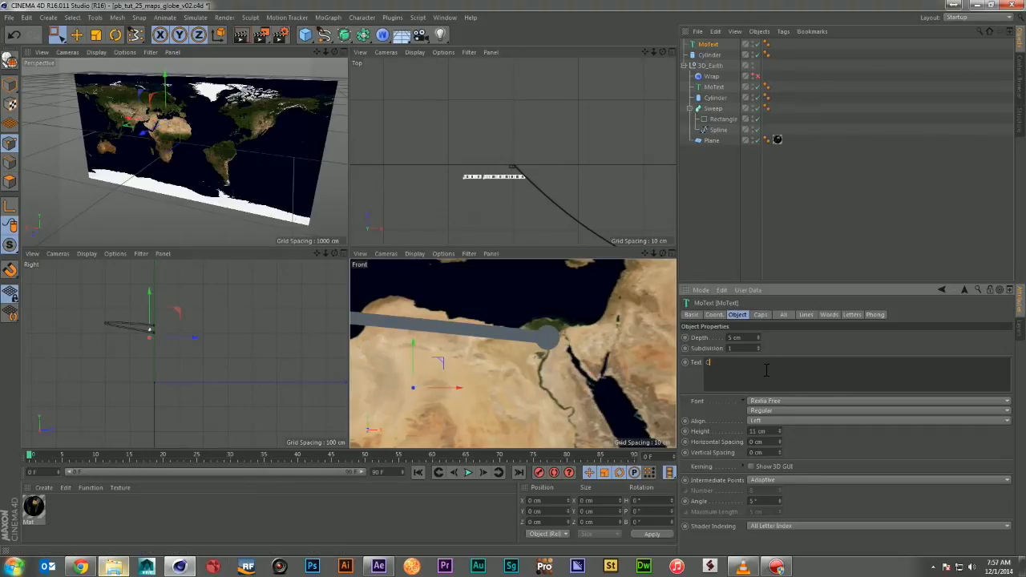
left_click(708, 44)
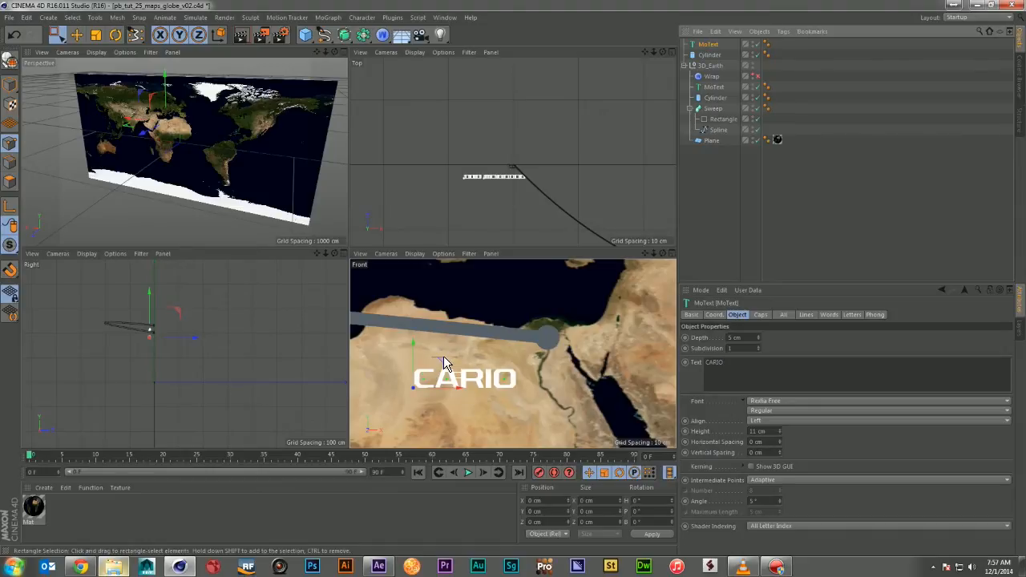
Step: Move the CARIO label about 42 cm to just above its marker and enable the Wrap deformer
left_click_drag(438, 367, 520, 286)
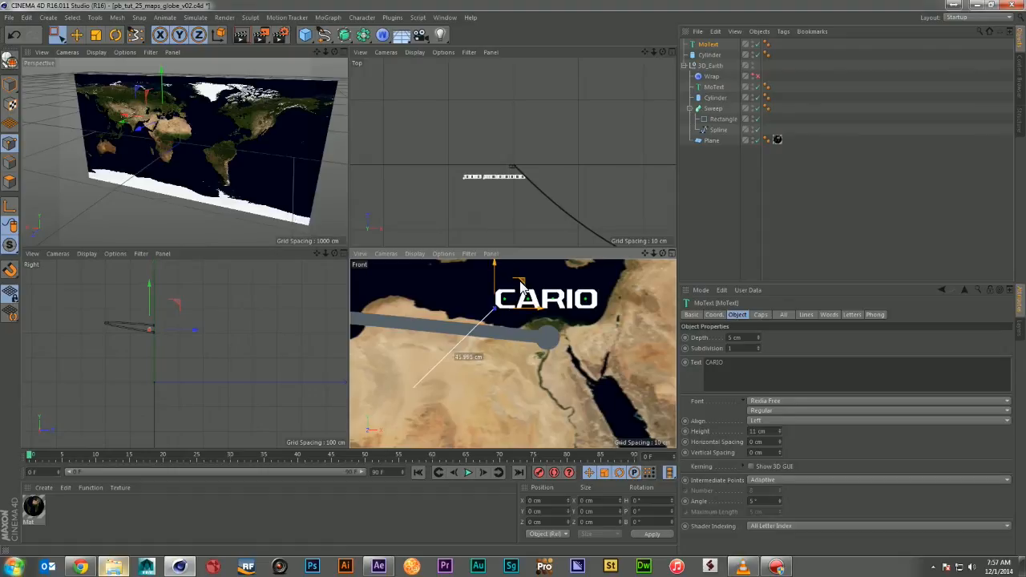
left_click(789, 179)
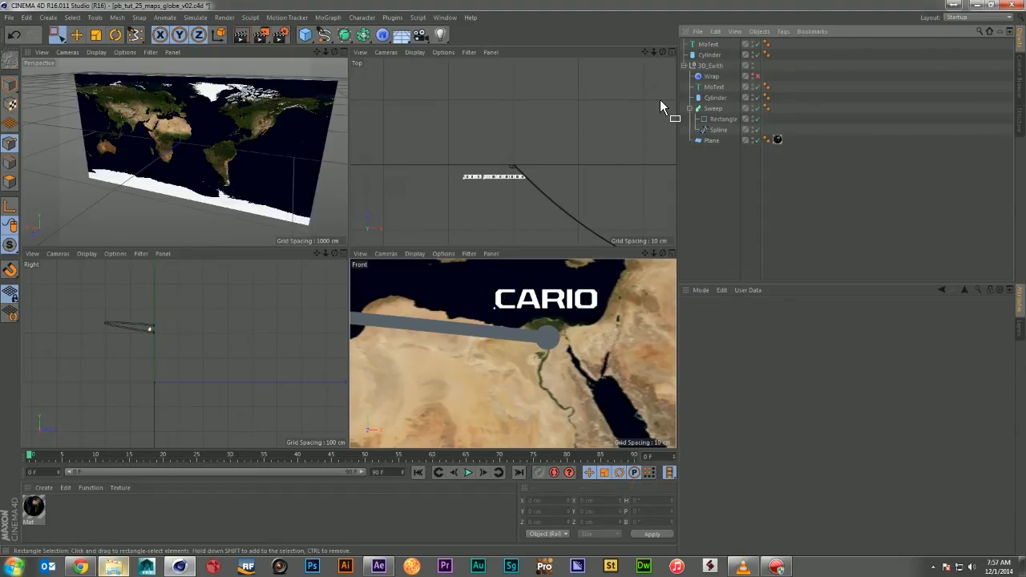
left_click(758, 77)
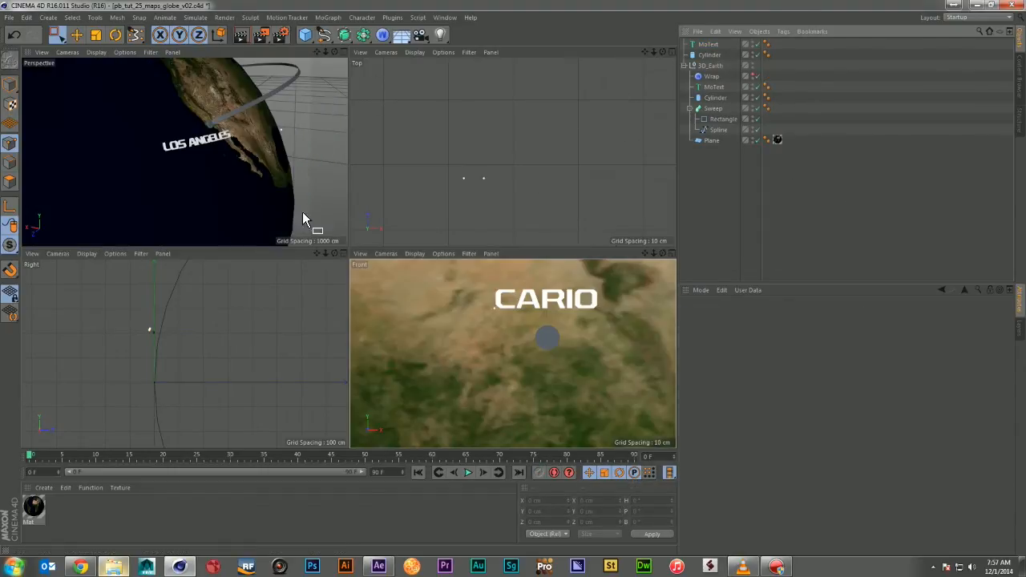
Step: Move the CARIO MoText and its Cylinder marker into the 3D_Earth group below Wrap and enable the Wrap deformer
mouse_move(334, 51)
left_mouse_down()
mouse_move(360, 54)
mouse_move(337, 53)
left_mouse_up()
left_click(343, 52)
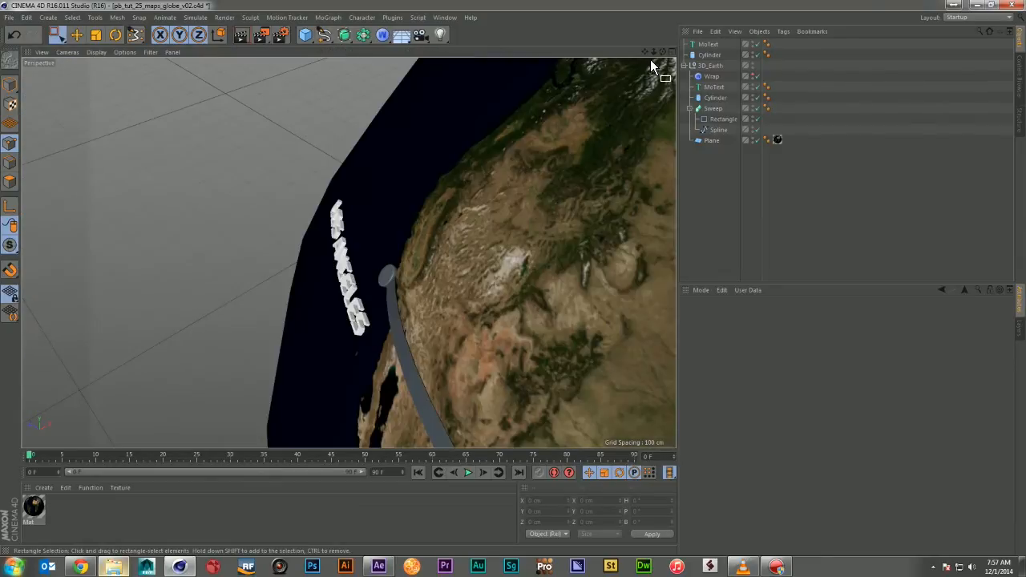
mouse_move(653, 52)
left_mouse_down()
mouse_move(449, 16)
mouse_move(656, 53)
mouse_move(573, 70)
mouse_move(667, 44)
mouse_move(668, 33)
left_mouse_up()
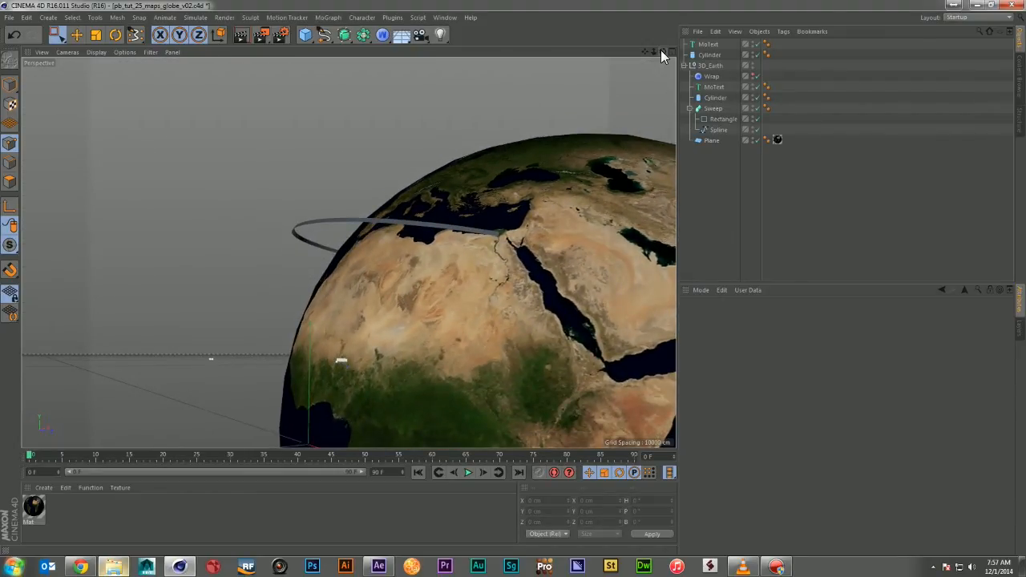
left_click(756, 76)
left_click(723, 44)
left_click(722, 54, "ctrl")
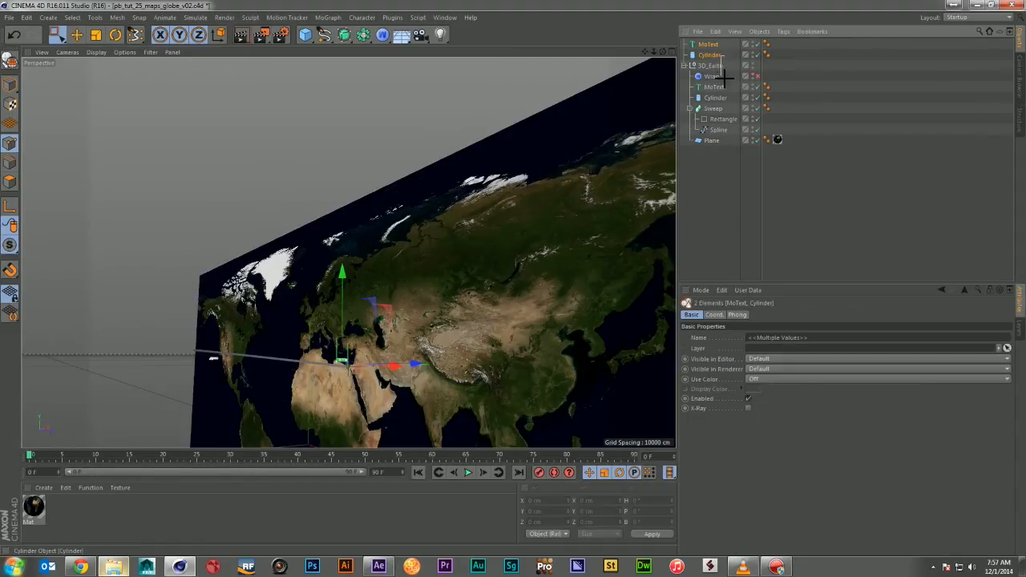
left_click(716, 45)
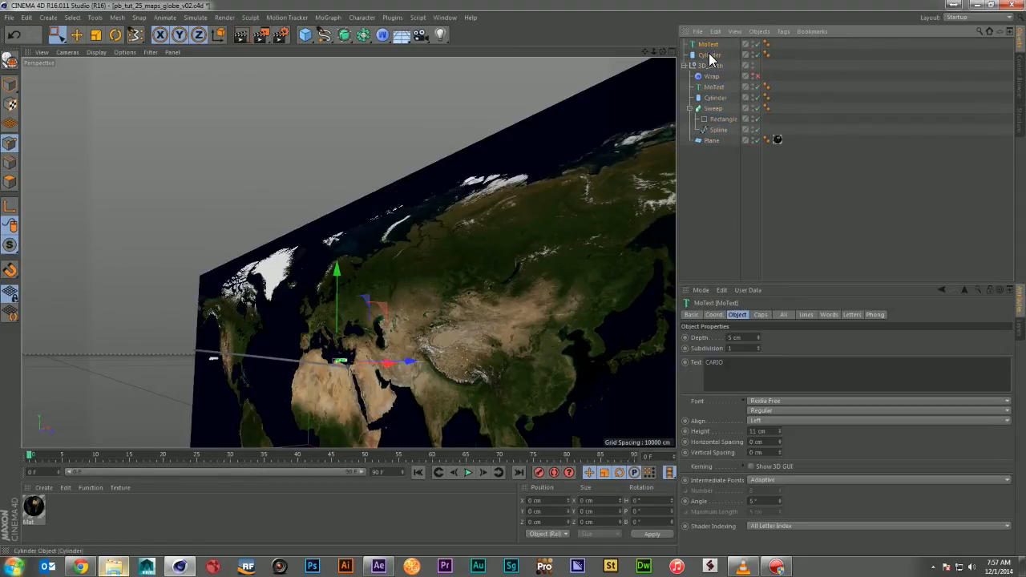
left_click(710, 56, "ctrl")
left_click_drag(709, 58, 716, 83)
left_click(757, 56)
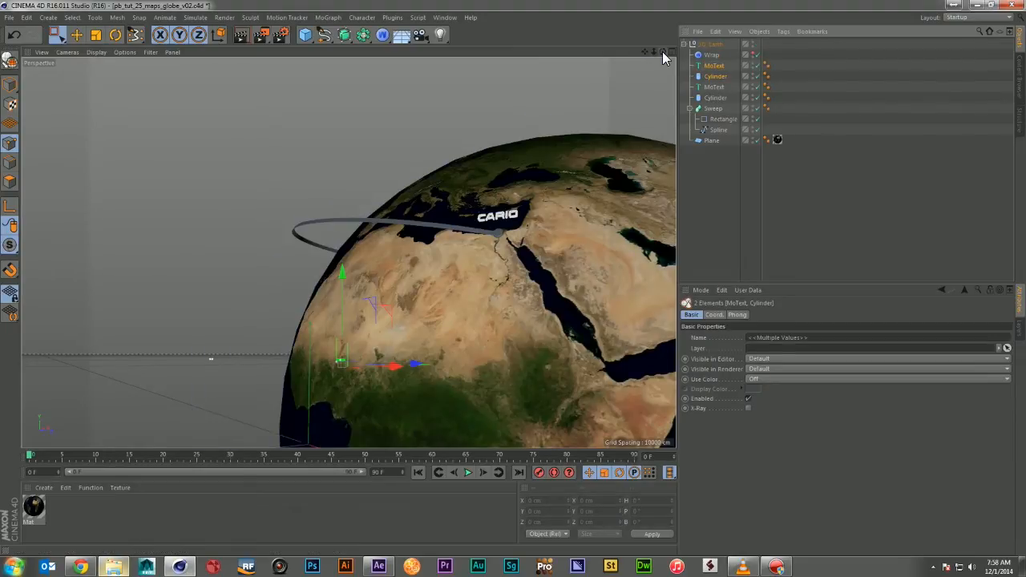
left_click_drag(662, 51, 505, 40)
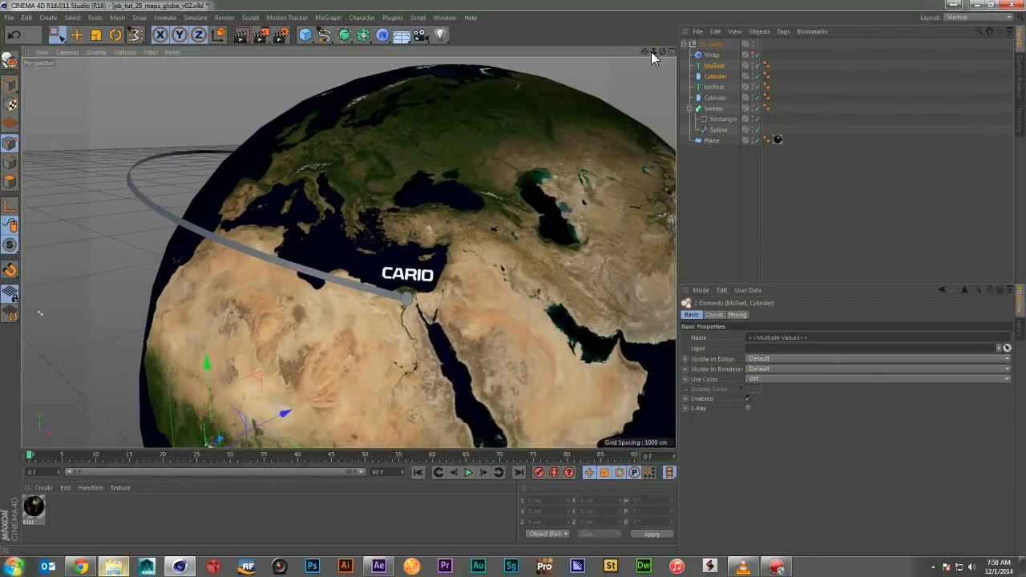
Step: Disable the Wrap deformer and nudge the CARIO label by about 0.6 cm above its marker
left_click(756, 55)
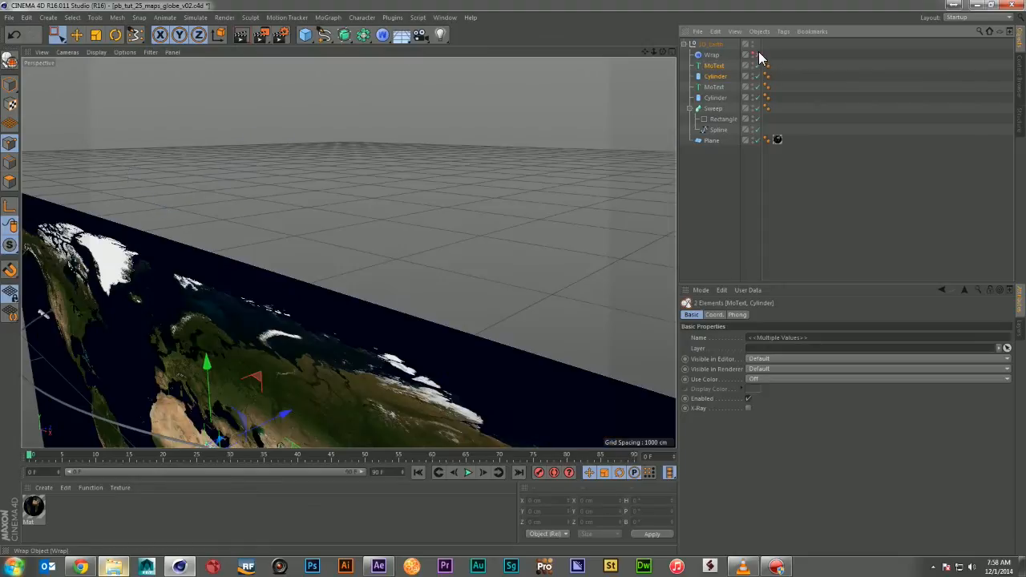
left_click(670, 52)
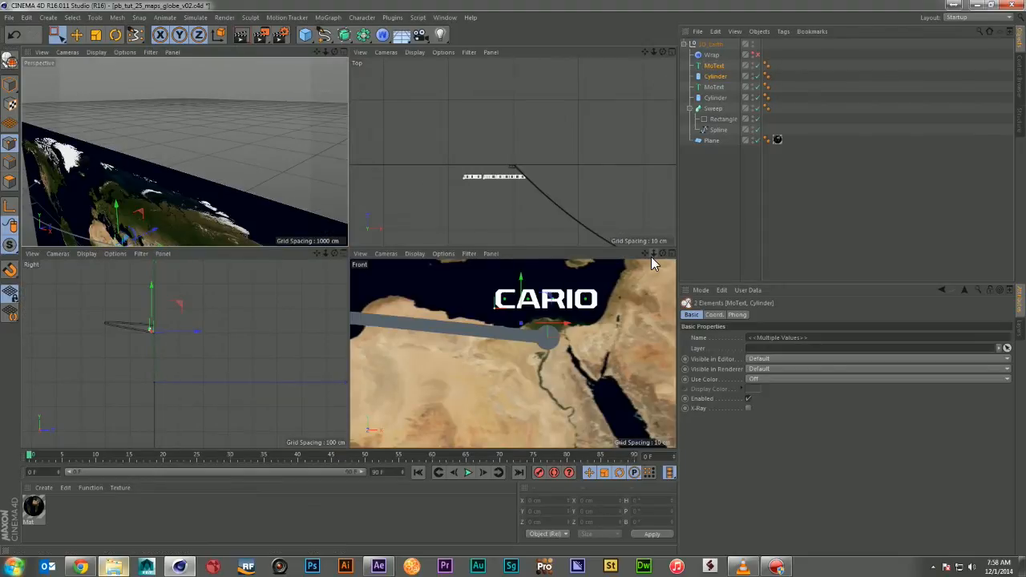
left_click_drag(650, 256, 625, 259)
left_click(723, 66)
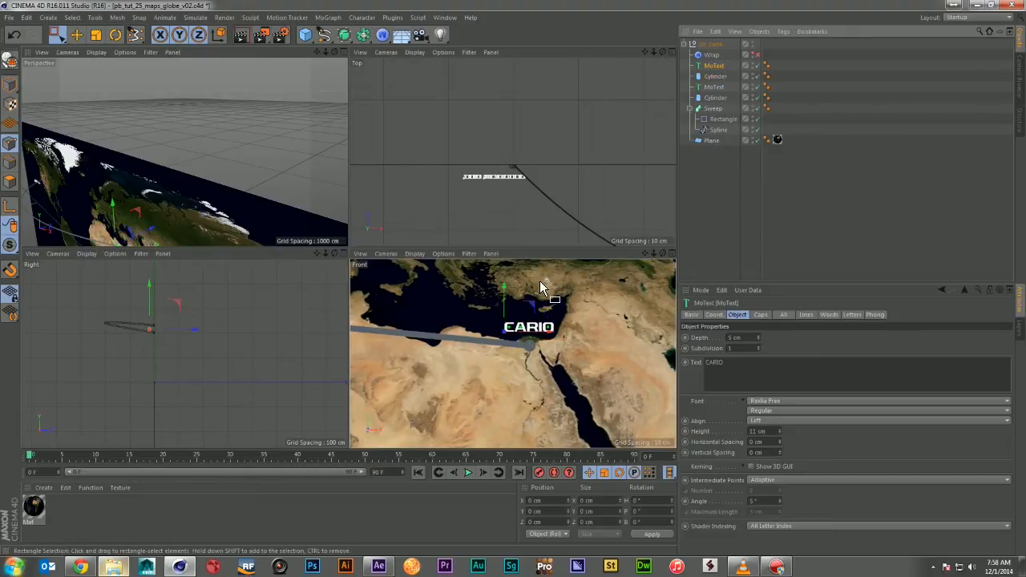
left_click_drag(530, 307, 534, 309)
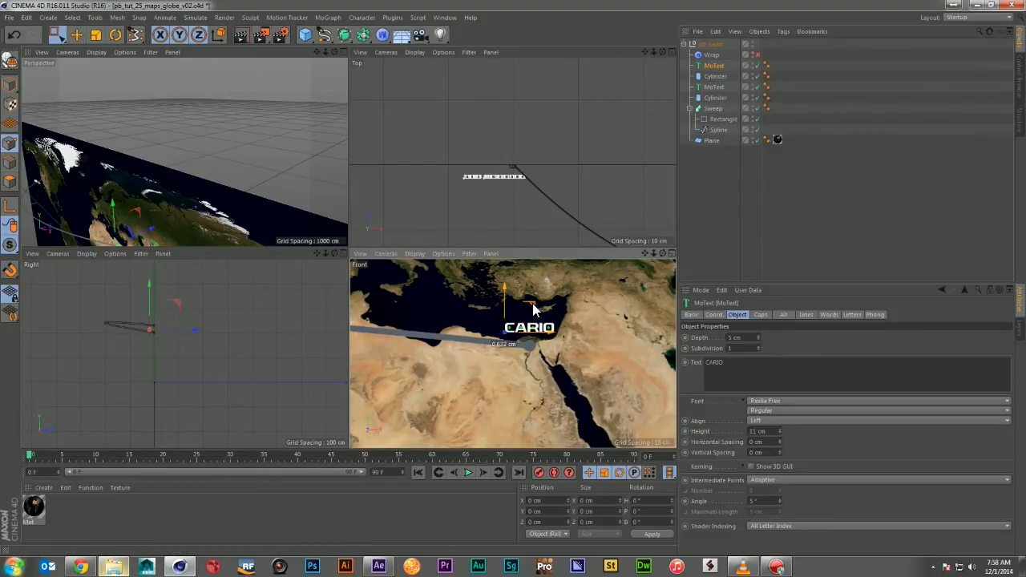
Step: Rename the CARIO MoText as End_Place and its Cylinder marker as End_Dot
left_click(689, 108)
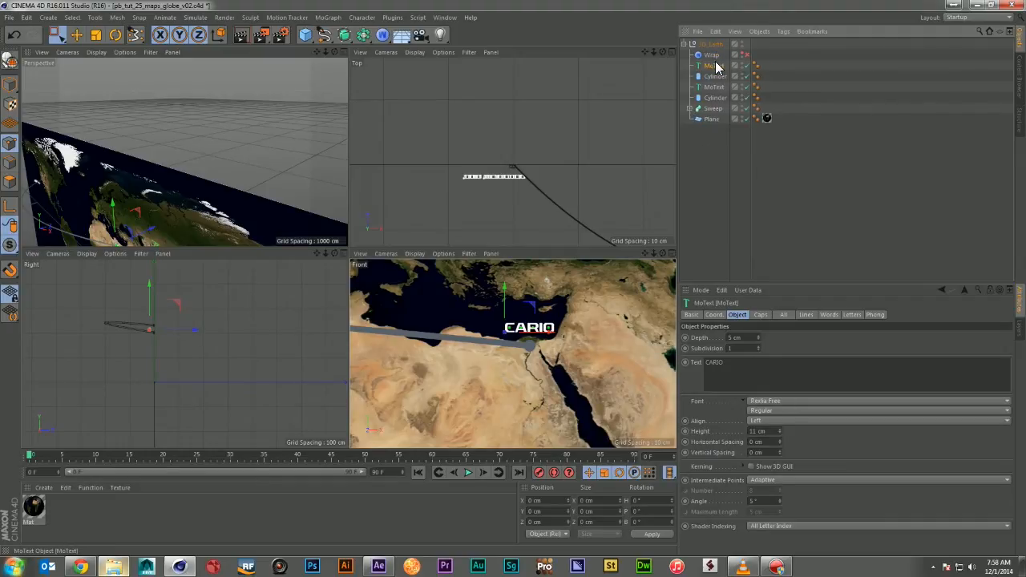
double_click(715, 63)
type("Egy_")
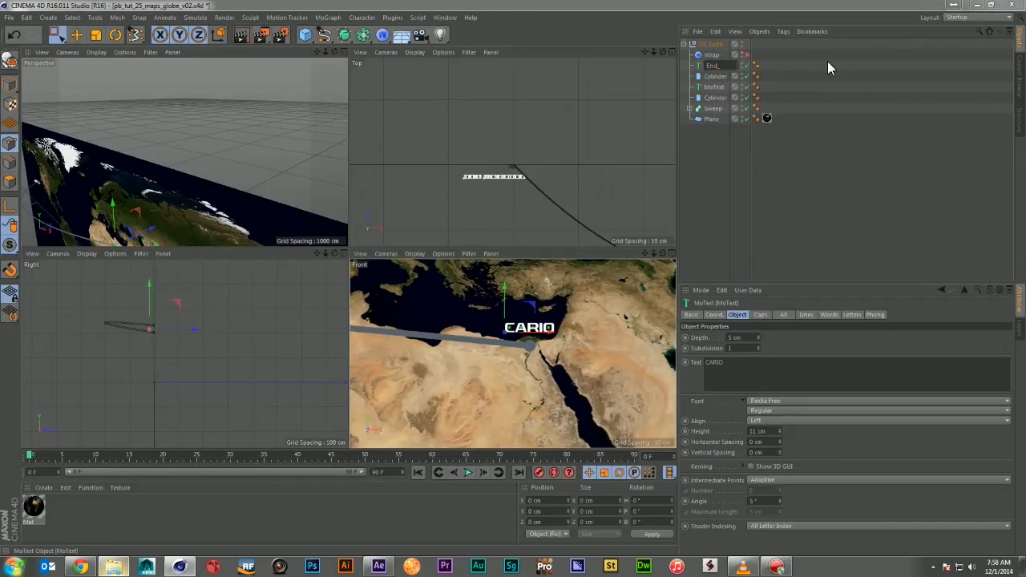
type("Place")
key("Return")
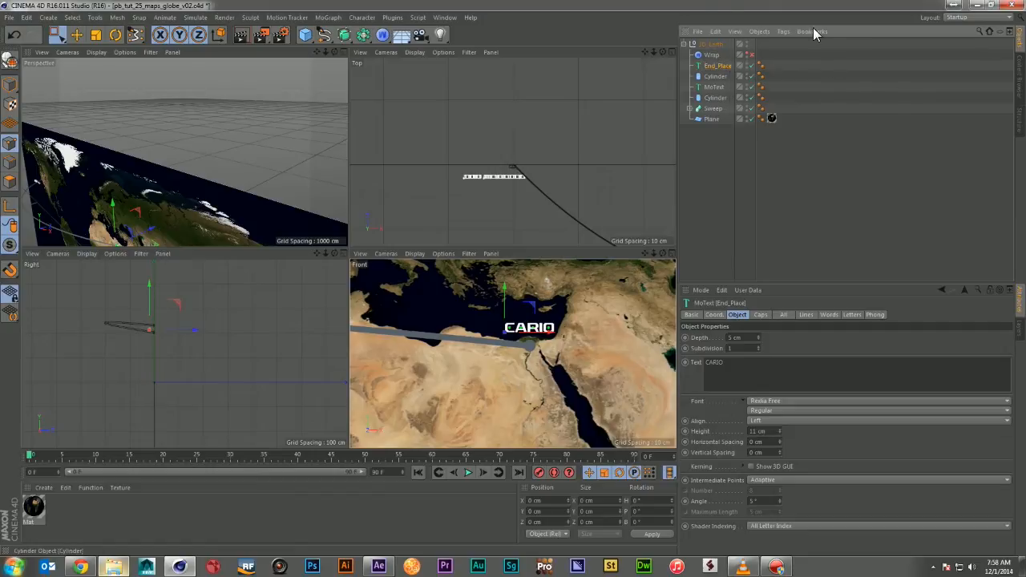
double_click(720, 75)
type("E")
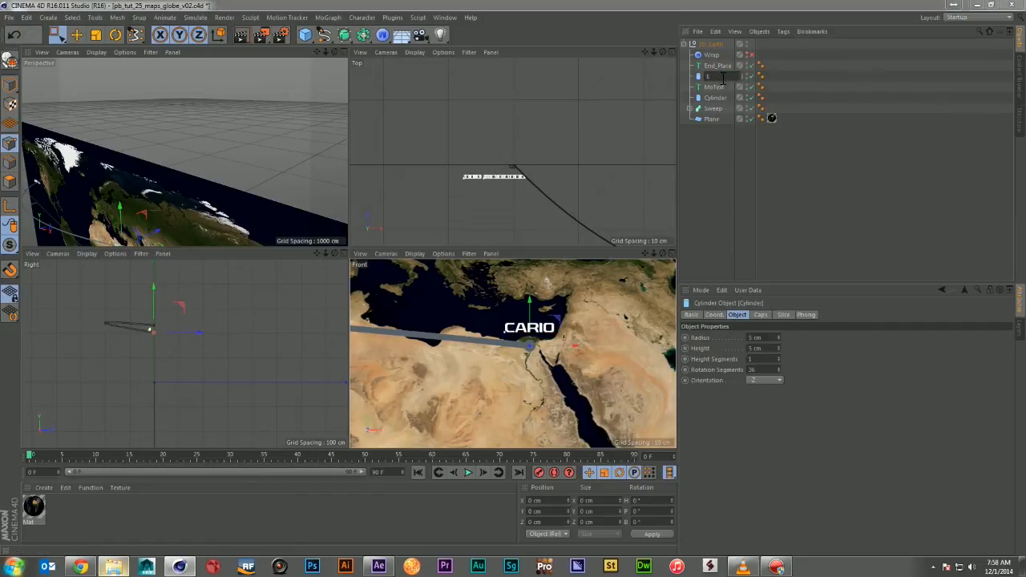
type("nd_Dot")
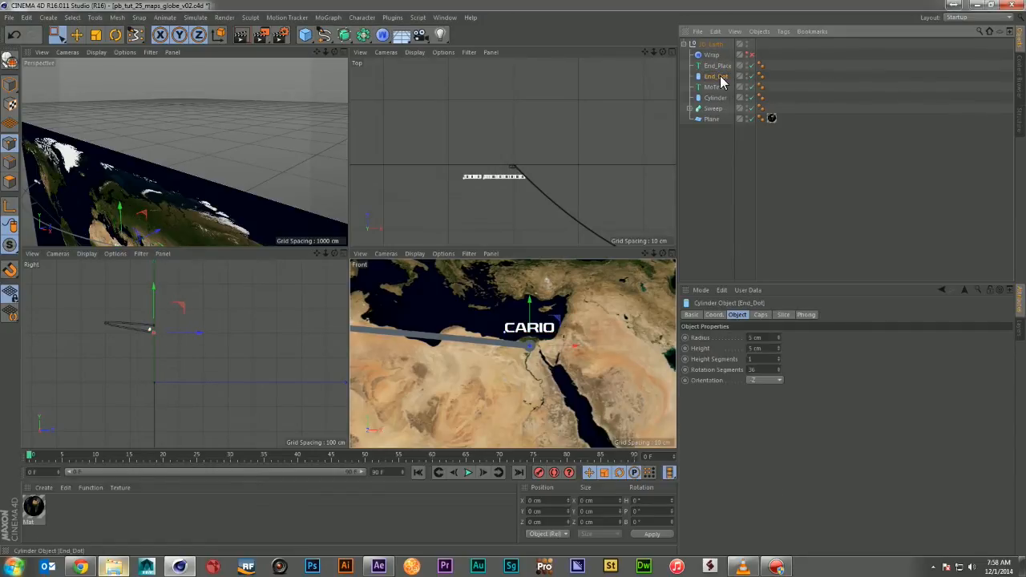
key("Return")
Step: Rename the LOS ANGELES MoText as Begin_Place and its Cylinder marker as Begin_Dot
double_click(715, 87)
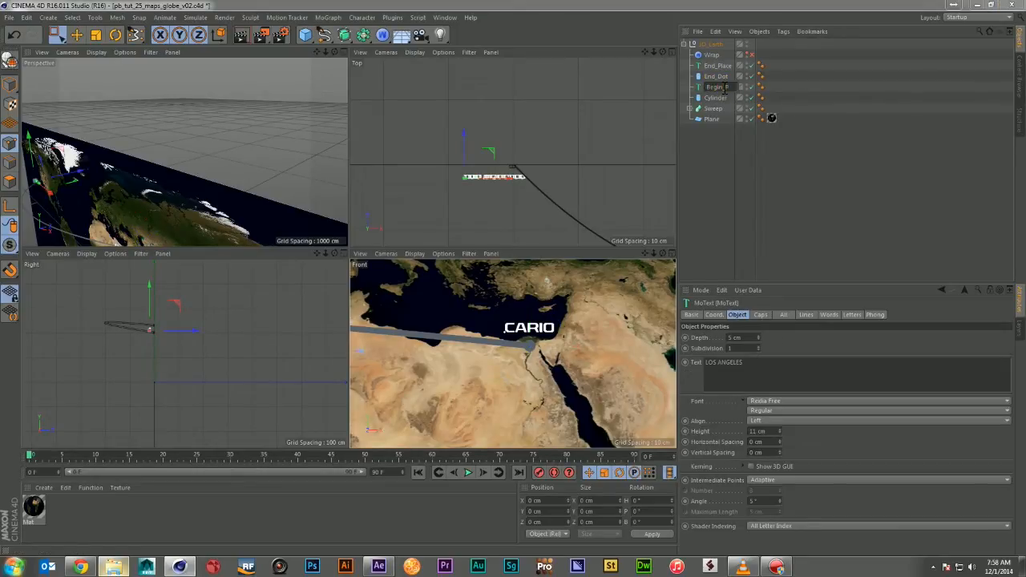
key("Return")
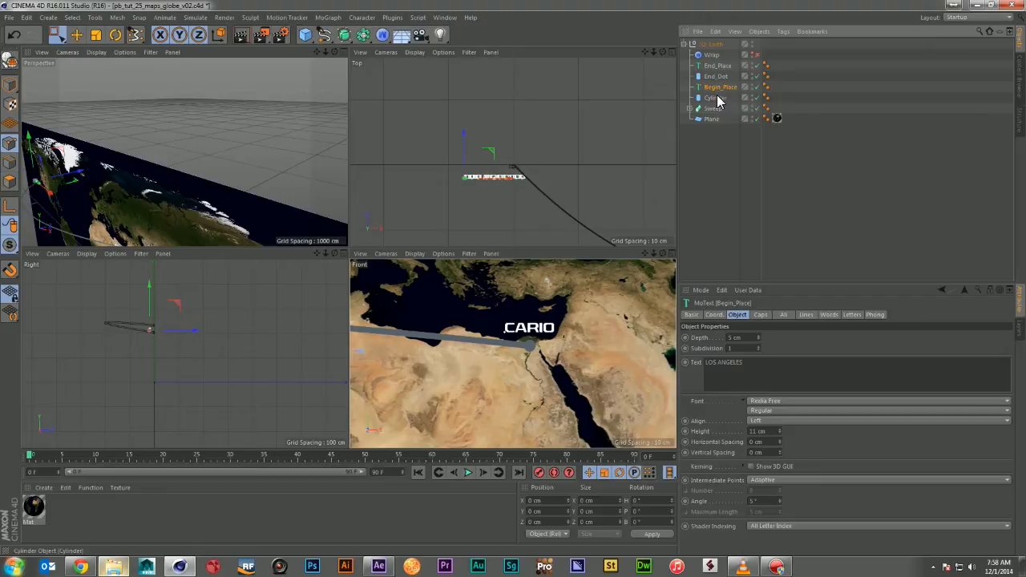
double_click(712, 97)
type("Begin_Dot")
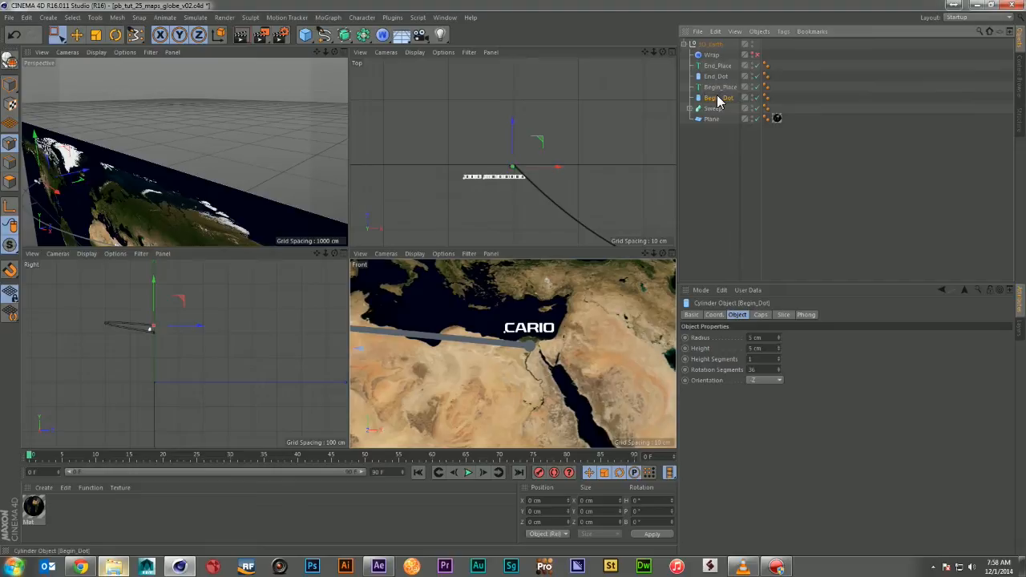
key("Return")
Step: Rename the Sweep object as Path and the Earth-textured Plane as Map
double_click(714, 108)
type("Path")
key("Return")
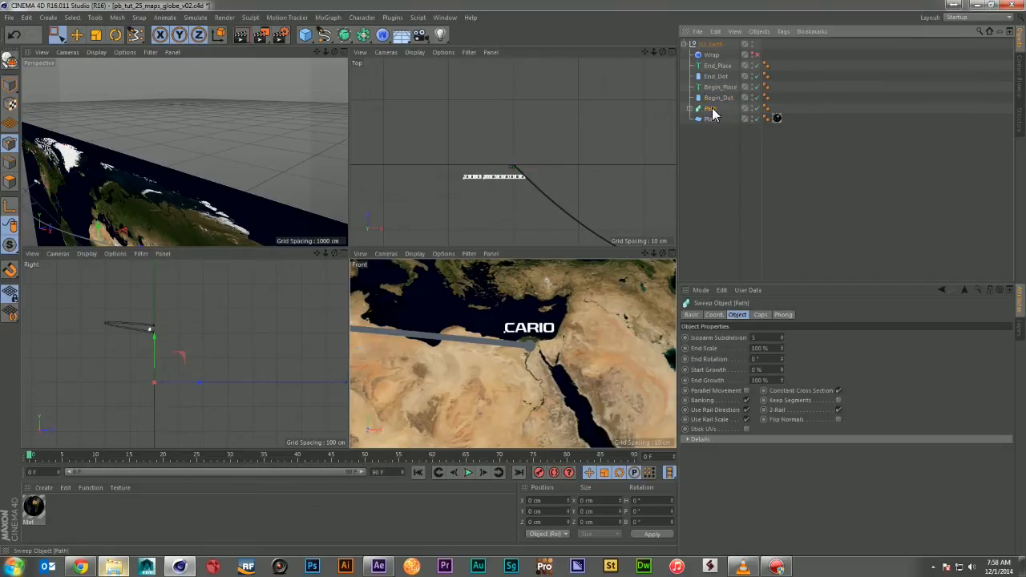
double_click(713, 119)
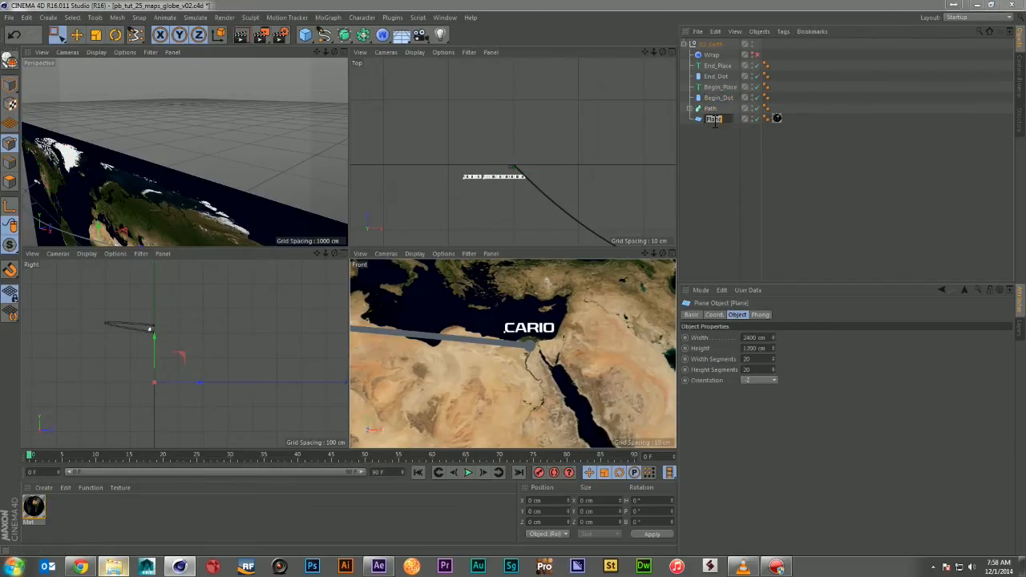
type("Map")
key("Return")
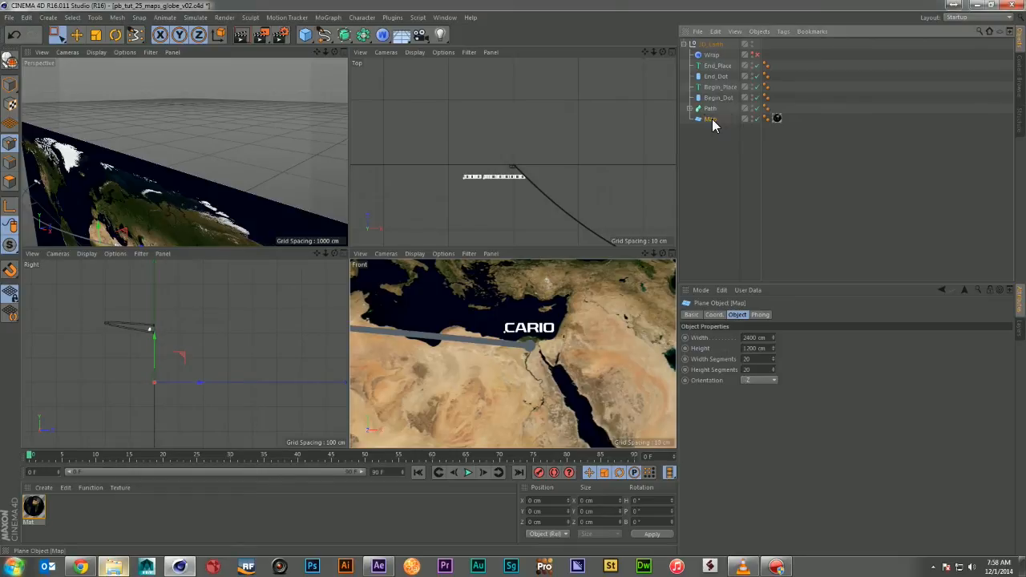
Step: Duplicate the Map plane outside the 3D_Earth group as Cloud and remove the copy's texture tag
left_click_drag(722, 121, 734, 55, "ctrl")
double_click(706, 45)
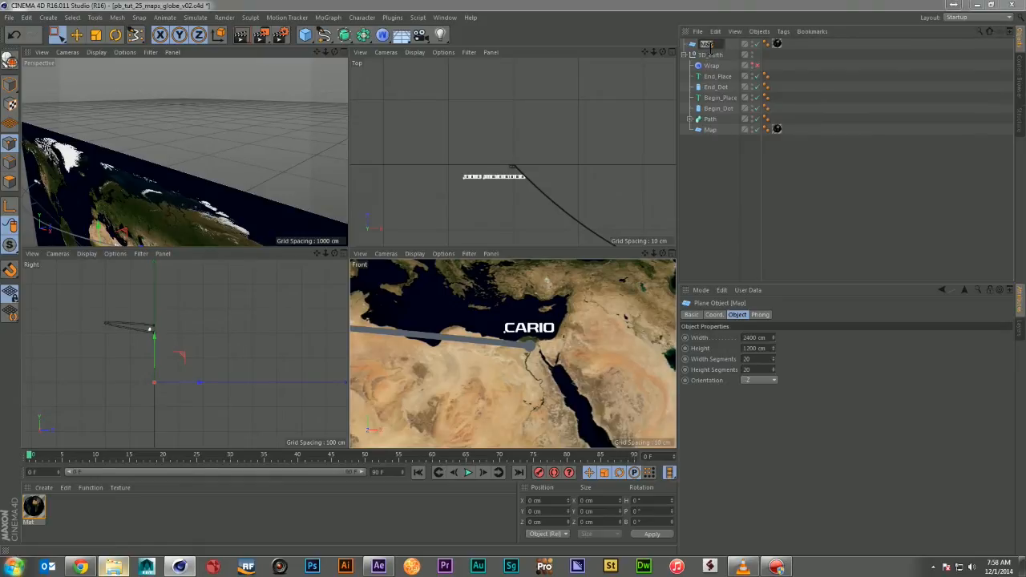
type("Cloud")
key("Return")
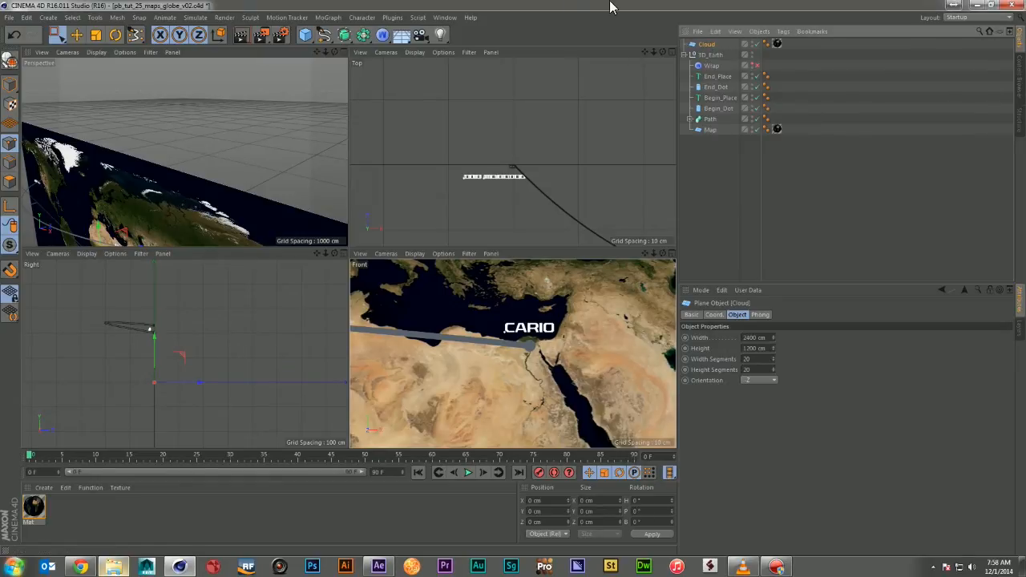
left_click(776, 44)
key("Delete")
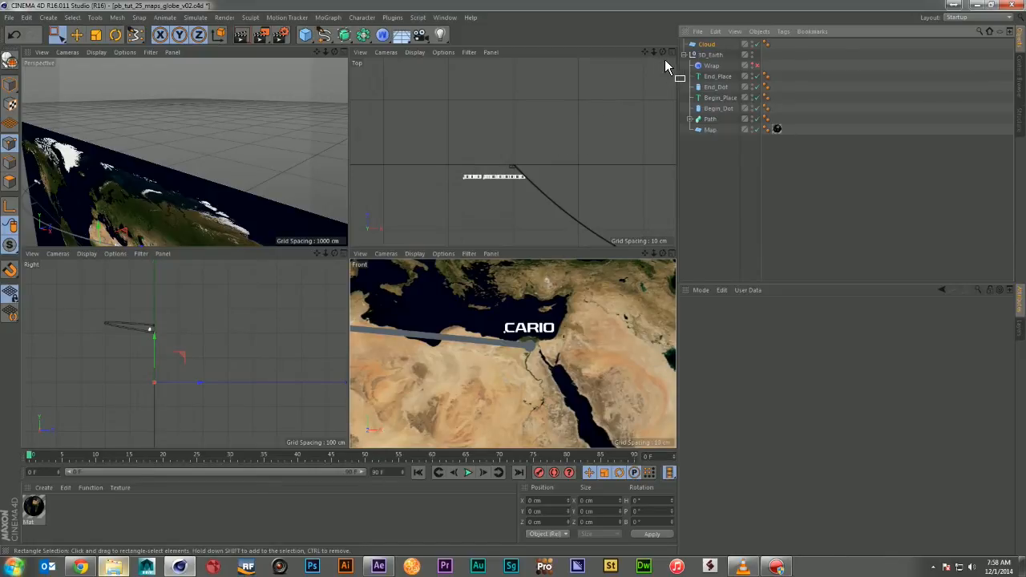
Step: Move the Cloud plane slightly along Z so it sits just in front of the Map plane
left_click(699, 45)
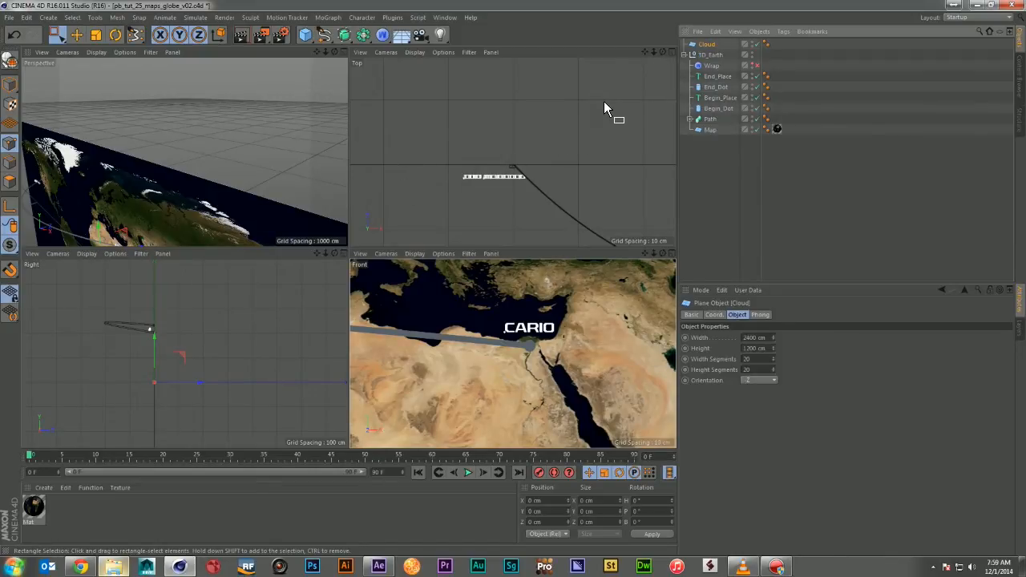
left_click_drag(654, 52, 538, 52)
left_click_drag(654, 51, 705, 52)
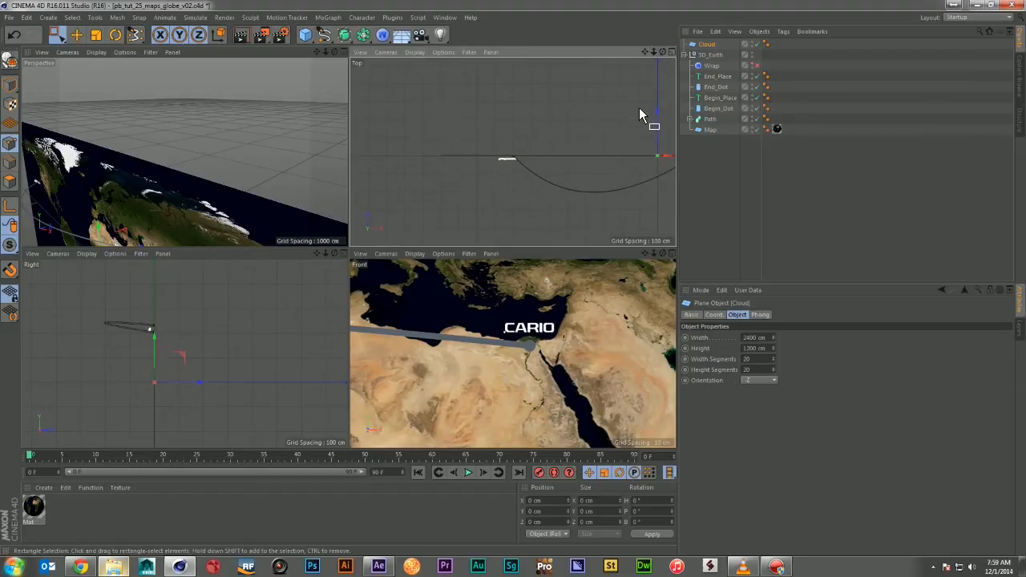
left_click_drag(654, 112, 652, 114)
left_click_drag(646, 51, 575, 54)
left_click(670, 52)
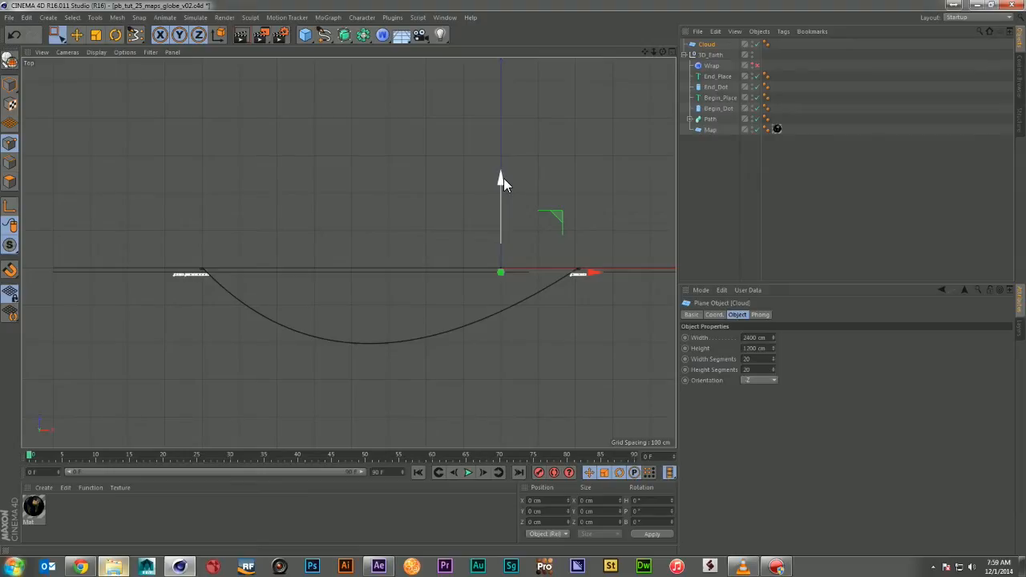
left_click_drag(503, 177, 504, 177)
left_click(671, 51)
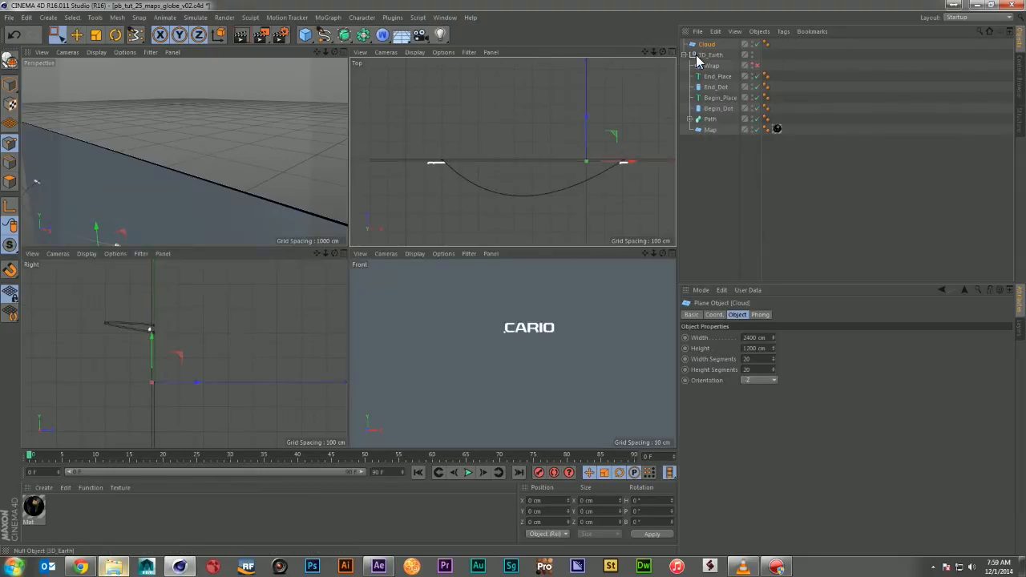
Step: Create a new material and load earthclouds_21600x10800.jpg as its Color texture
left_click(44, 491)
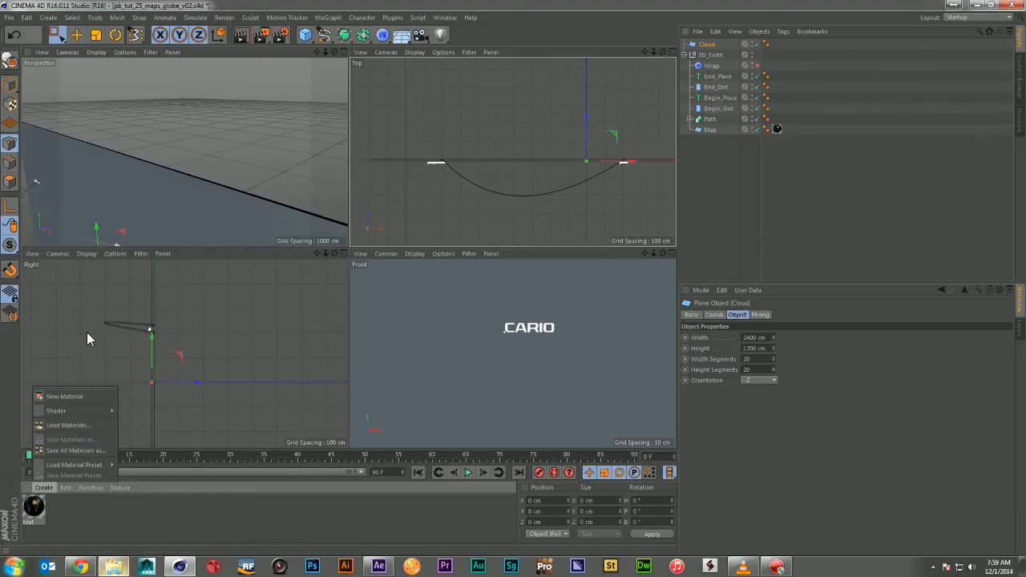
left_click(58, 392)
double_click(34, 508)
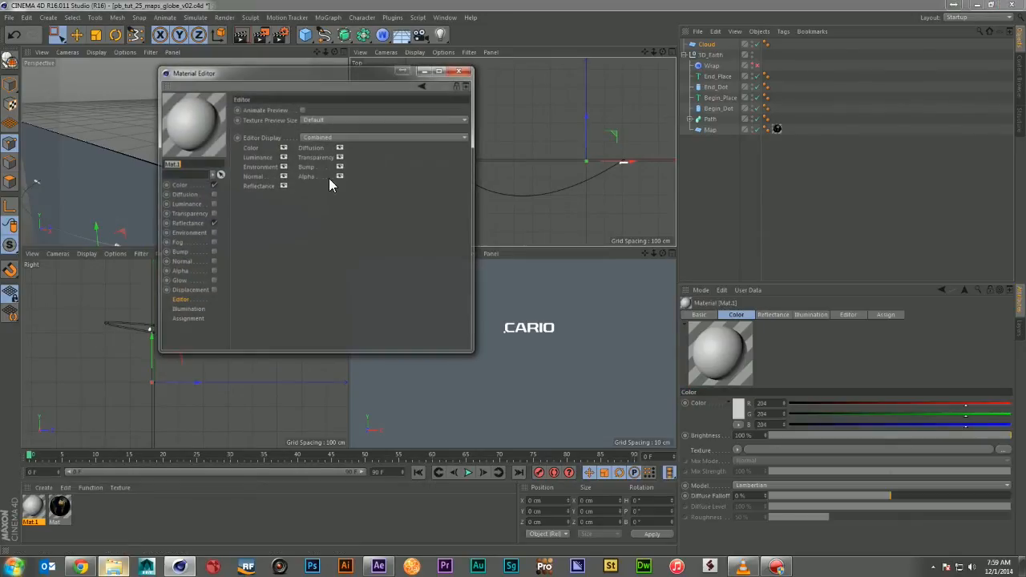
left_click(192, 183)
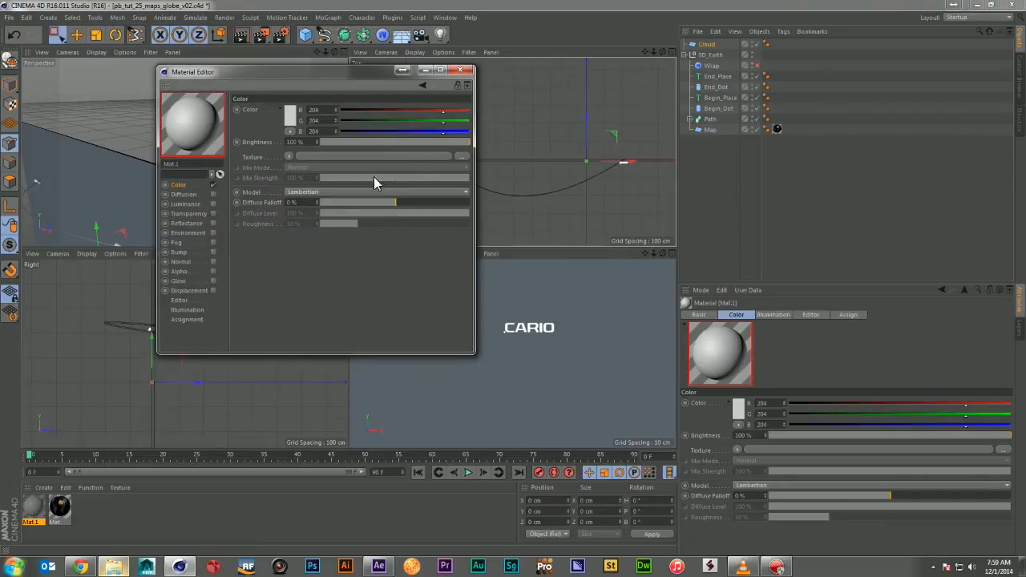
left_click(460, 156)
left_click(282, 204)
double_click(282, 204)
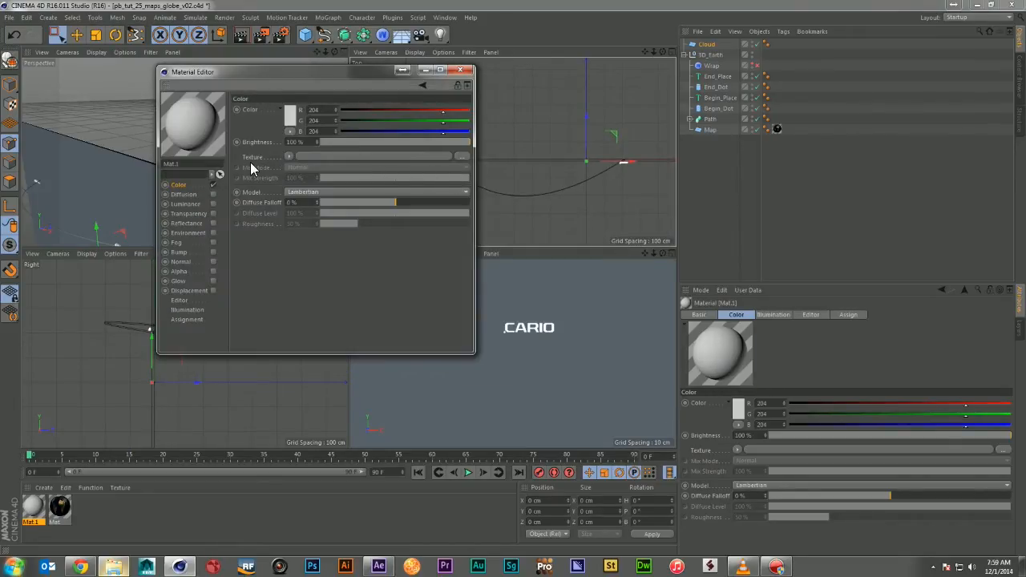
Step: Enable the new material's Alpha channel and assign earthclouds_21600x10800.jpg as its texture
left_click(212, 271)
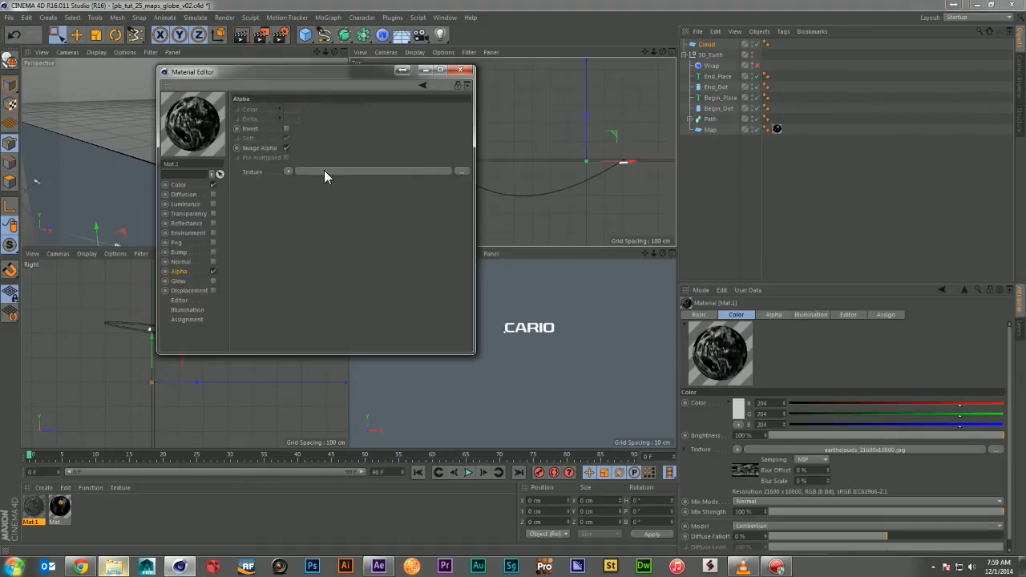
left_click(288, 172)
mouse_move(323, 264)
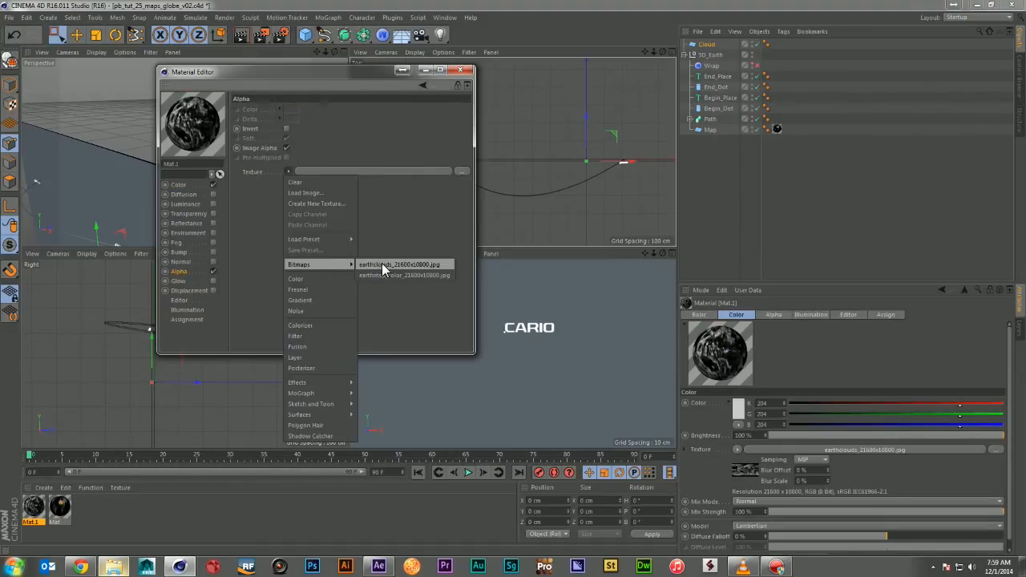
left_click(384, 267)
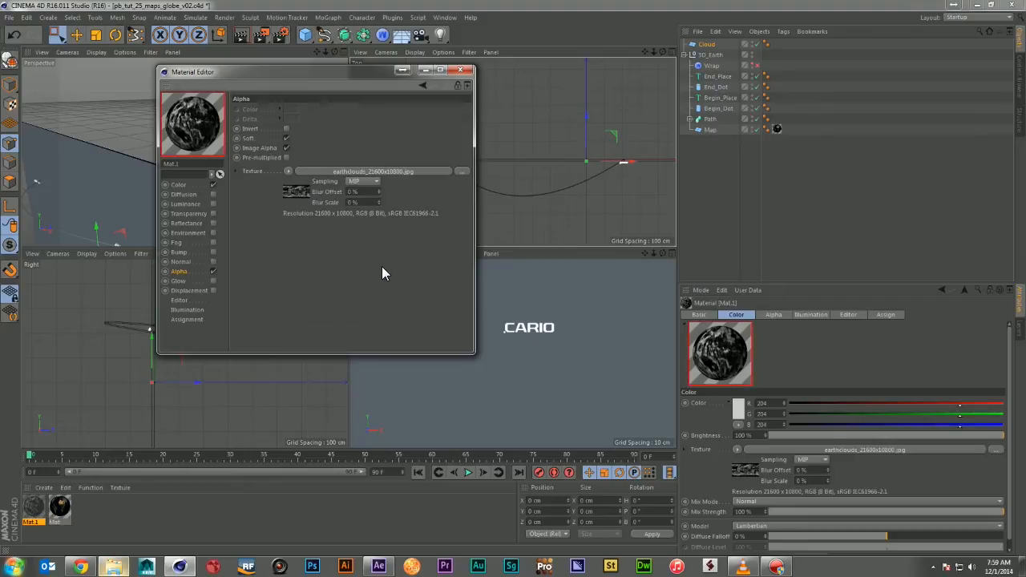
Step: Turn on Pre-multiplied for the cloud material's alpha and finish editing the material
left_click(285, 158)
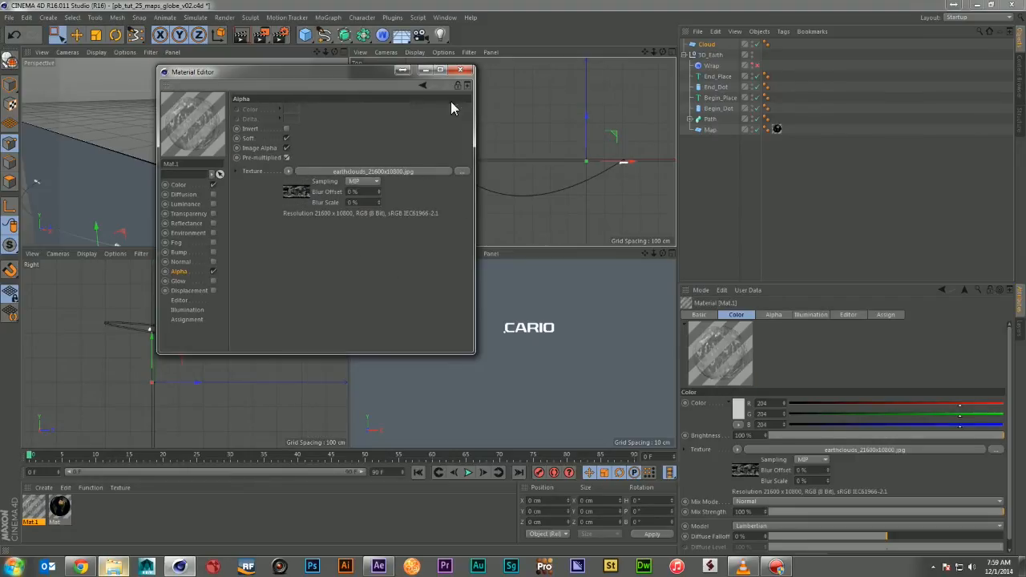
left_click(460, 70)
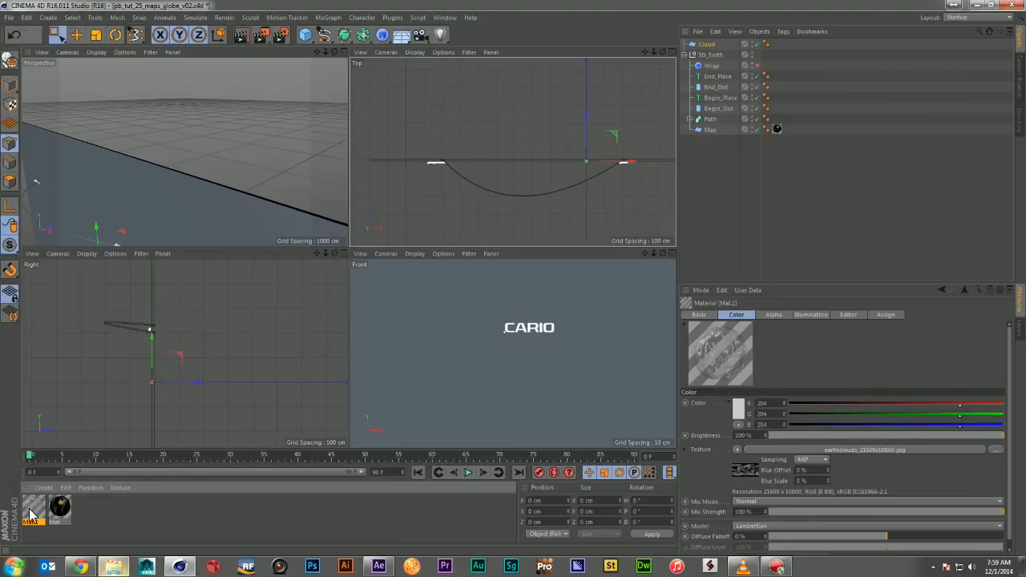
Step: Apply the Mat.1 cloud material to the Cloud plane, place Cloud below Map in the 3D_Earth group, and enable the Wrap deformer
left_click_drag(30, 515, 709, 138)
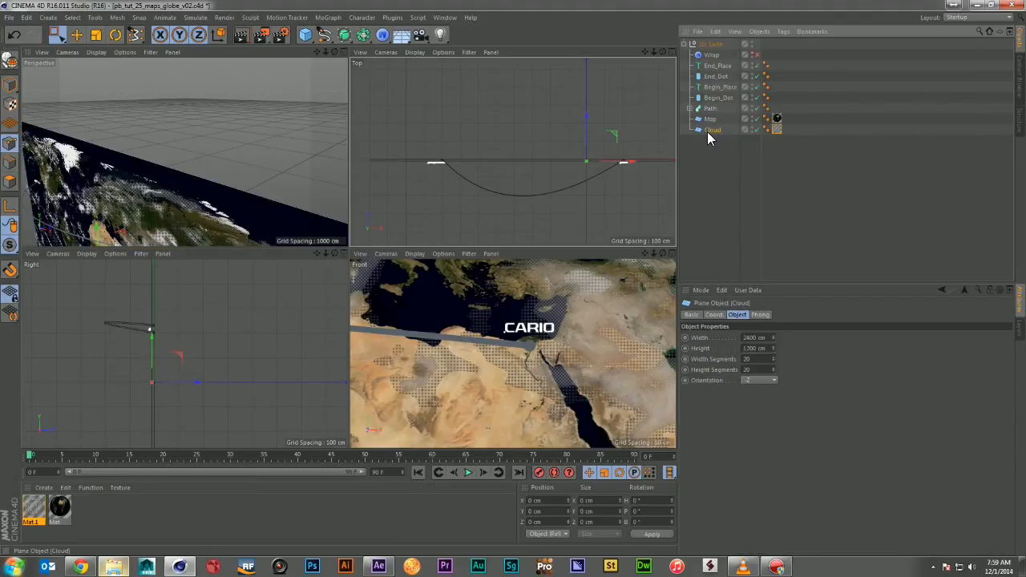
left_click(730, 150)
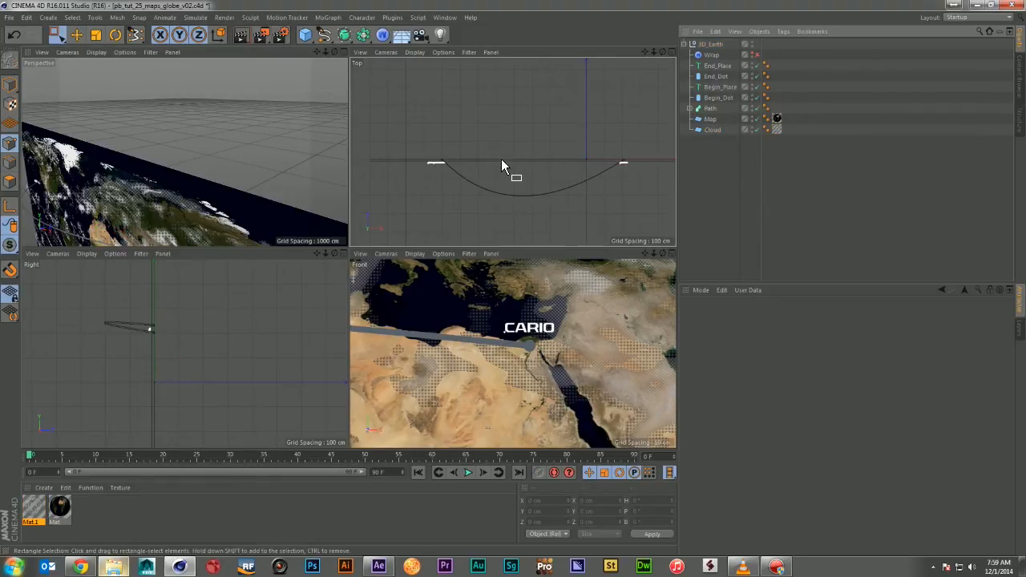
left_click(756, 55)
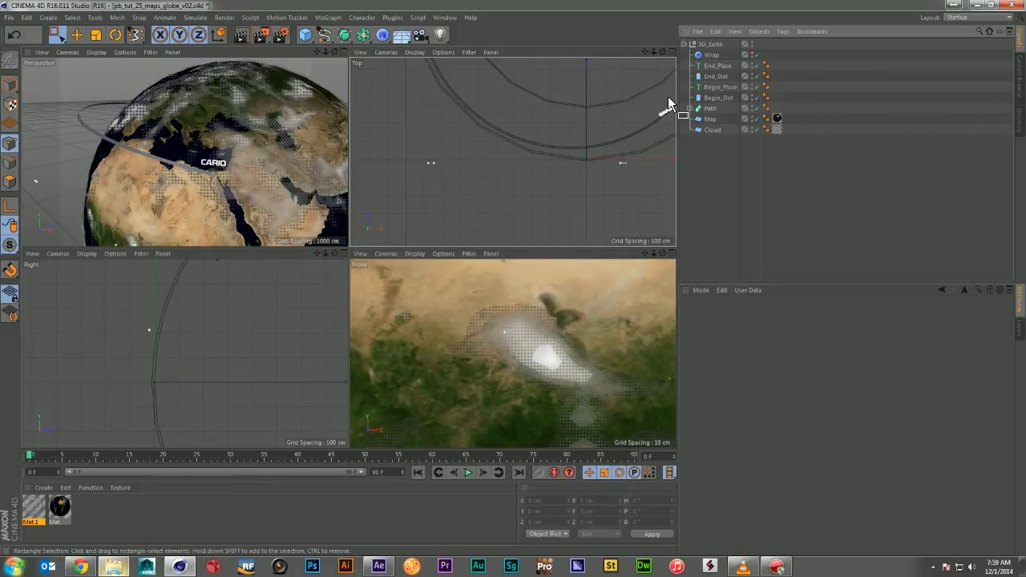
Step: Try shifting the wrapped Cloud plane along Z in the Right view, checking its distance from the globe
left_click(343, 253)
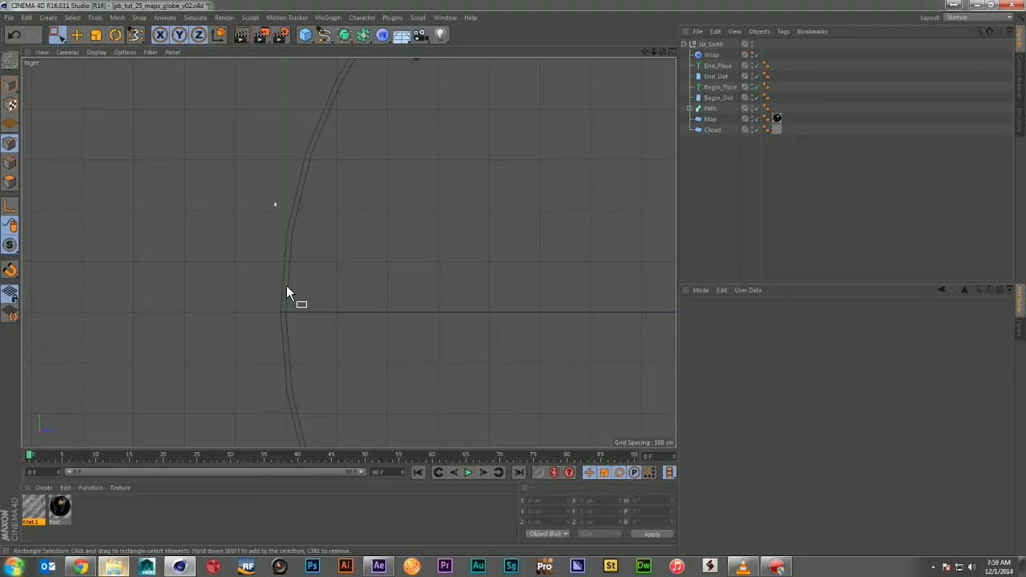
left_click(712, 131)
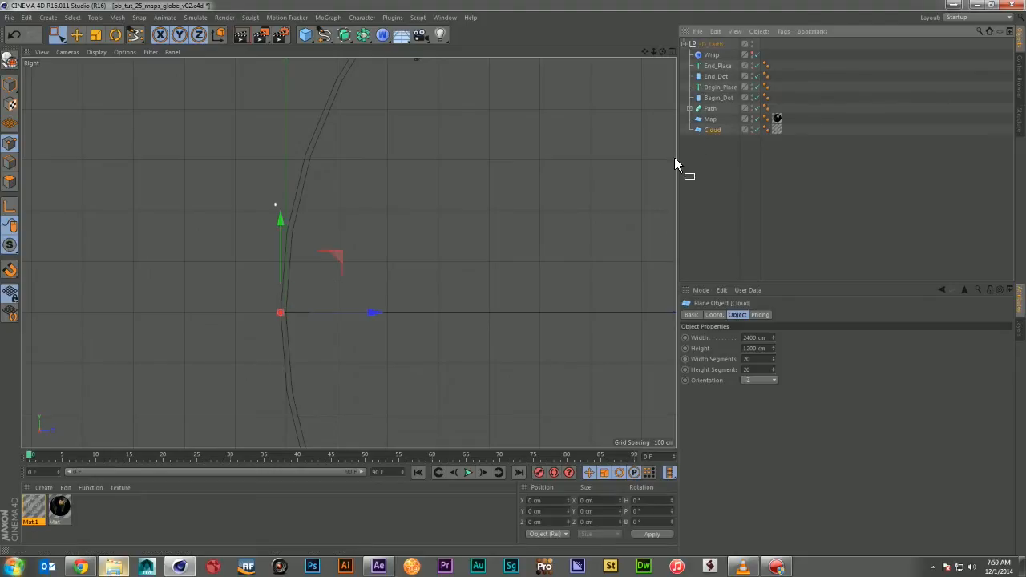
left_click_drag(378, 313, 334, 314)
mouse_move(653, 52)
left_mouse_down()
mouse_move(473, 52)
mouse_move(653, 51)
left_mouse_up()
mouse_move(420, 266)
left_mouse_down()
mouse_move(275, 273)
mouse_move(423, 276)
left_mouse_up()
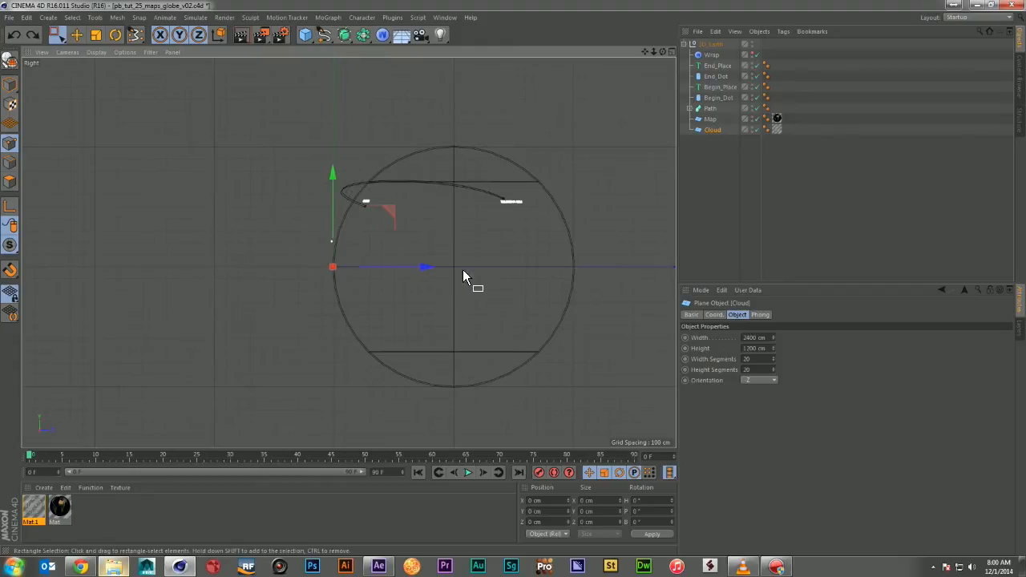
Step: Render a preview of the Perspective view to examine the cloud layer on the globe
left_click(669, 51)
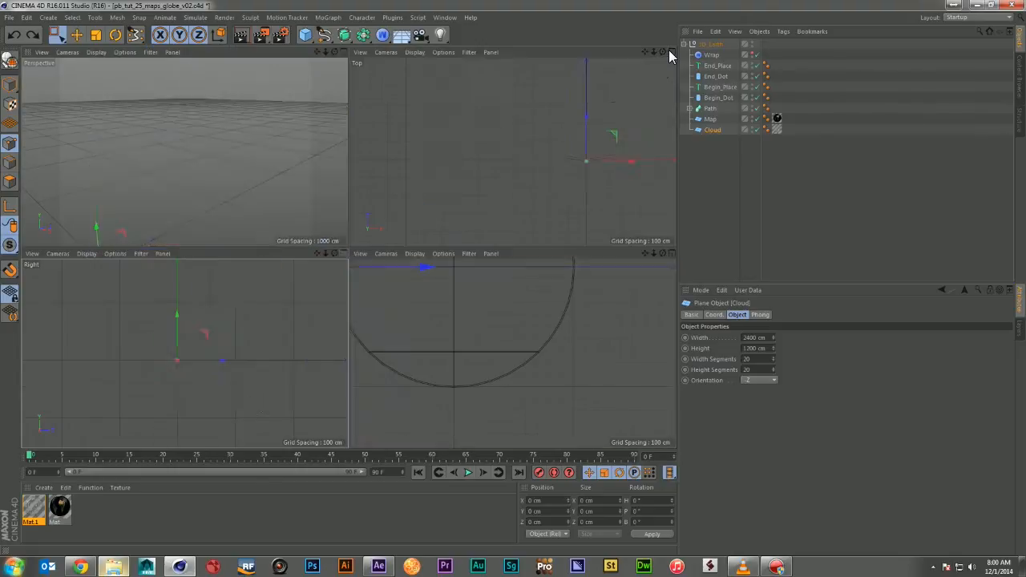
left_click(335, 51)
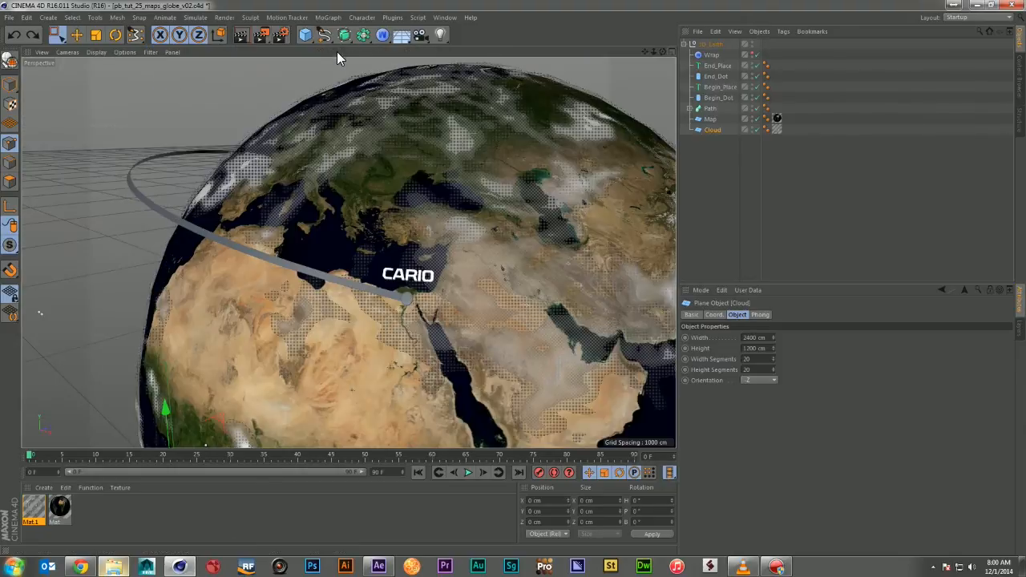
left_click(240, 35)
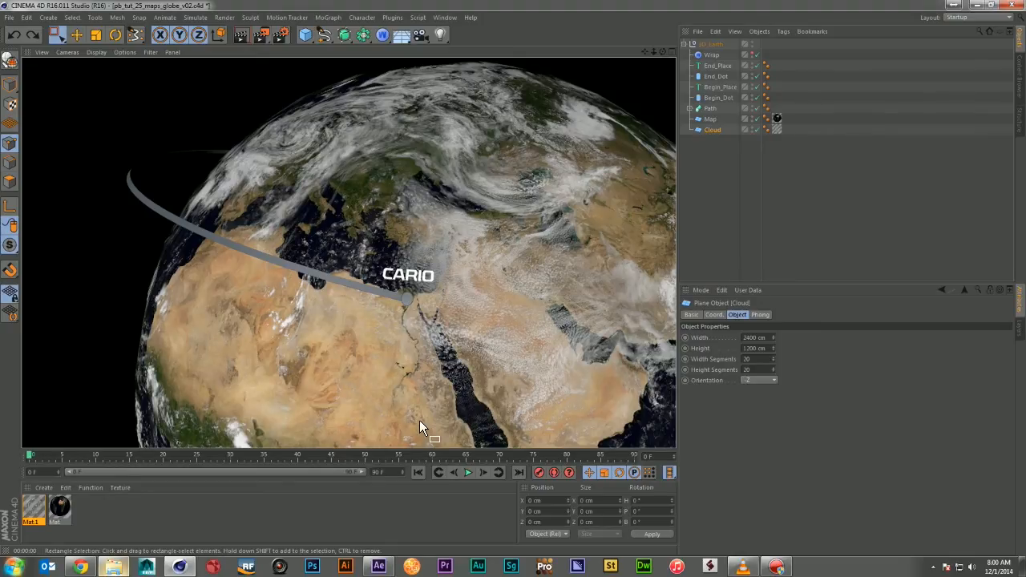
left_click(753, 217)
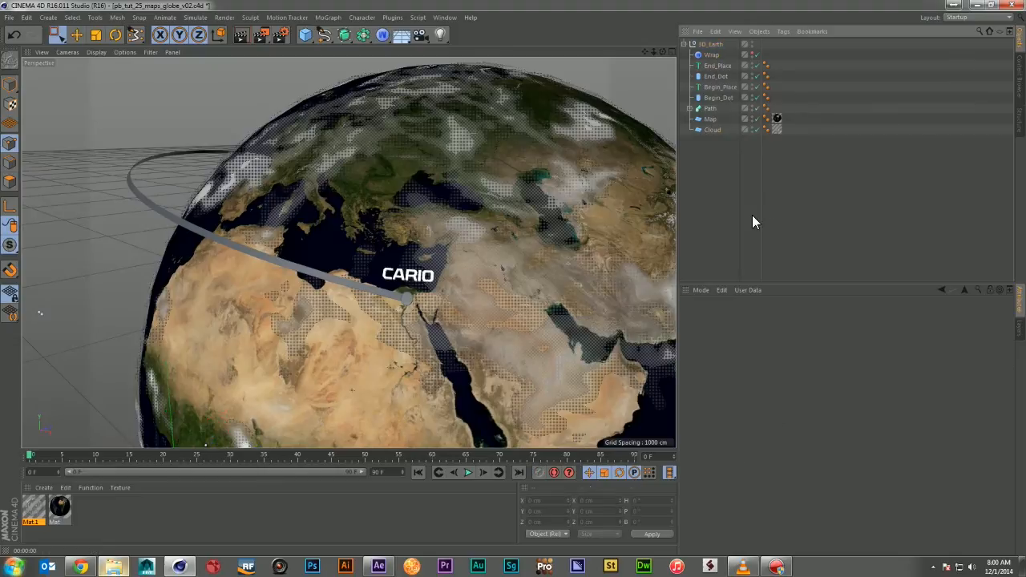
Step: Create two new materials, Mat.2 and Mat.3
left_click(43, 488)
left_click(64, 396)
left_click(43, 488)
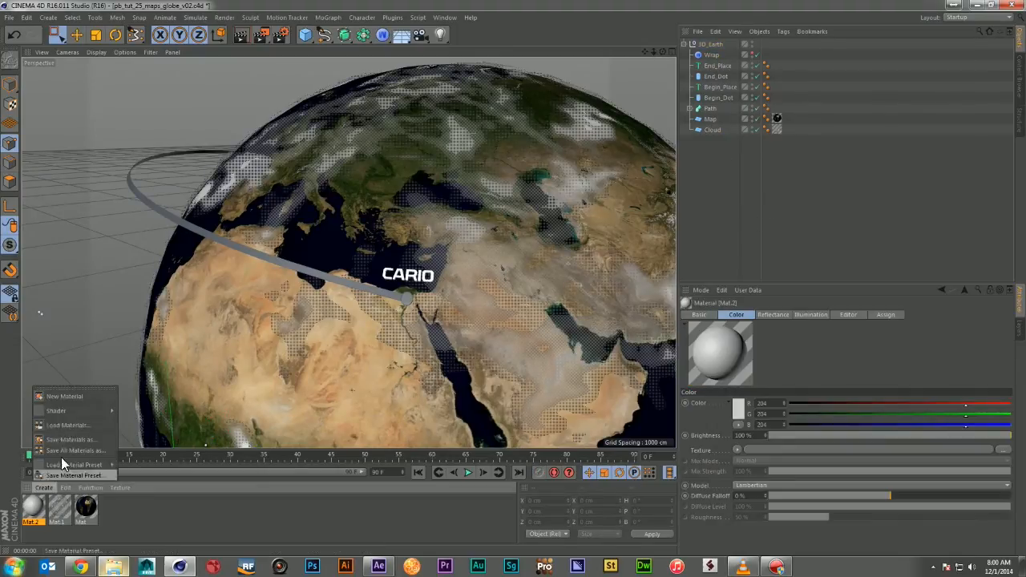
left_click(64, 396)
Step: Set the Mat.2 material's color to pure red (R 255, G 0, B 0) with its Reflectance channel enabled
double_click(59, 506)
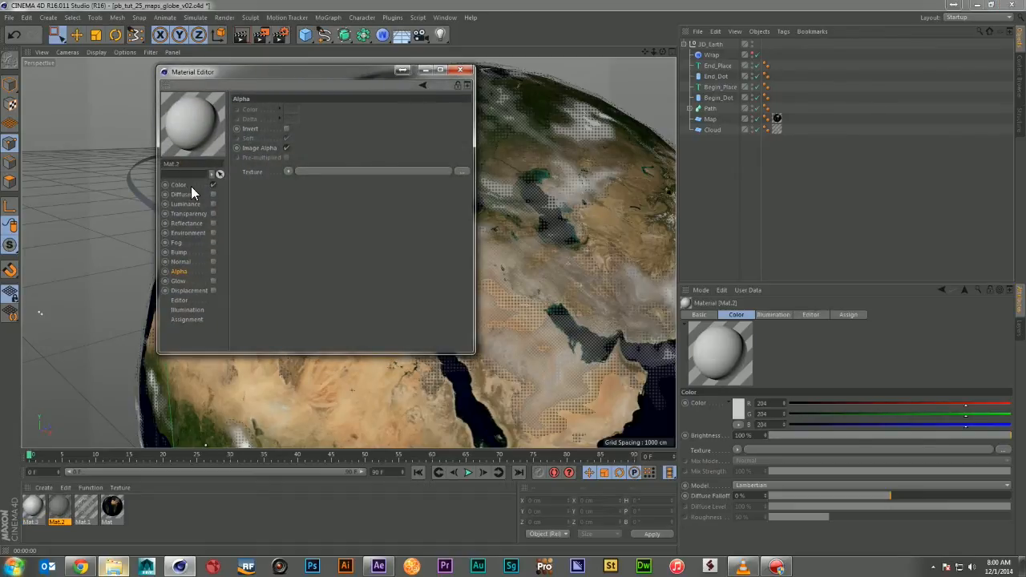
left_click(181, 185)
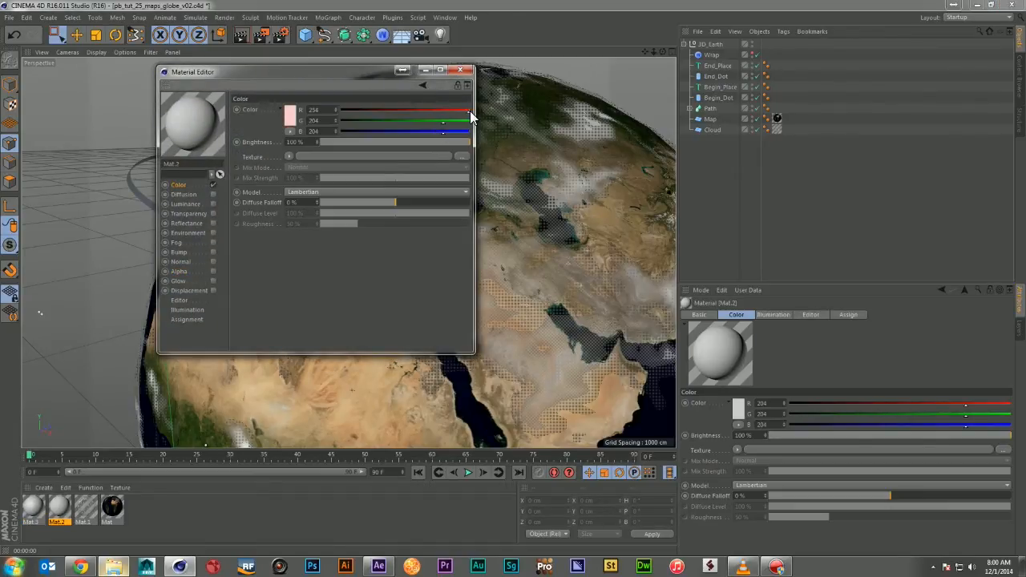
left_click_drag(469, 112, 290, 139)
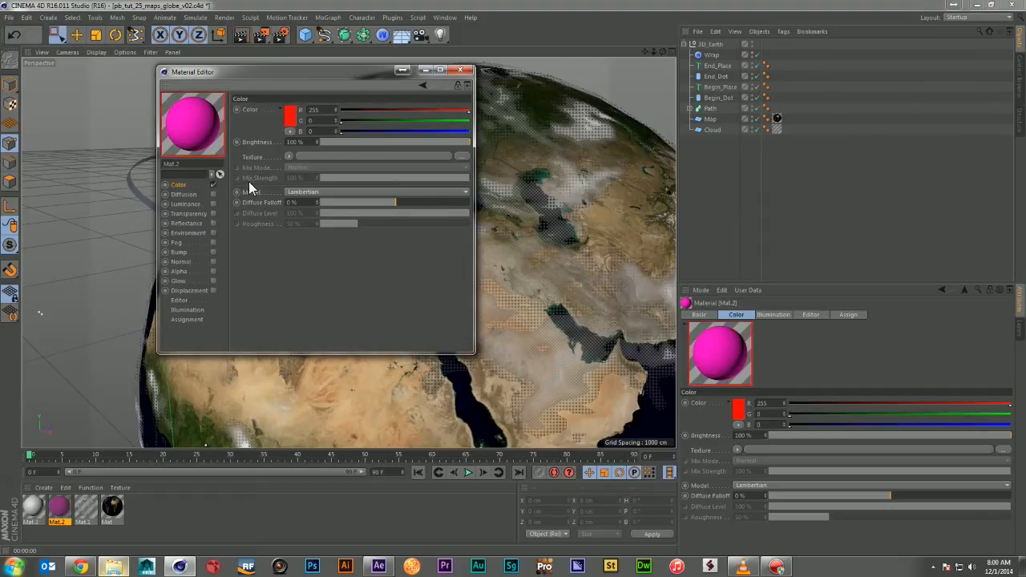
left_click(213, 223)
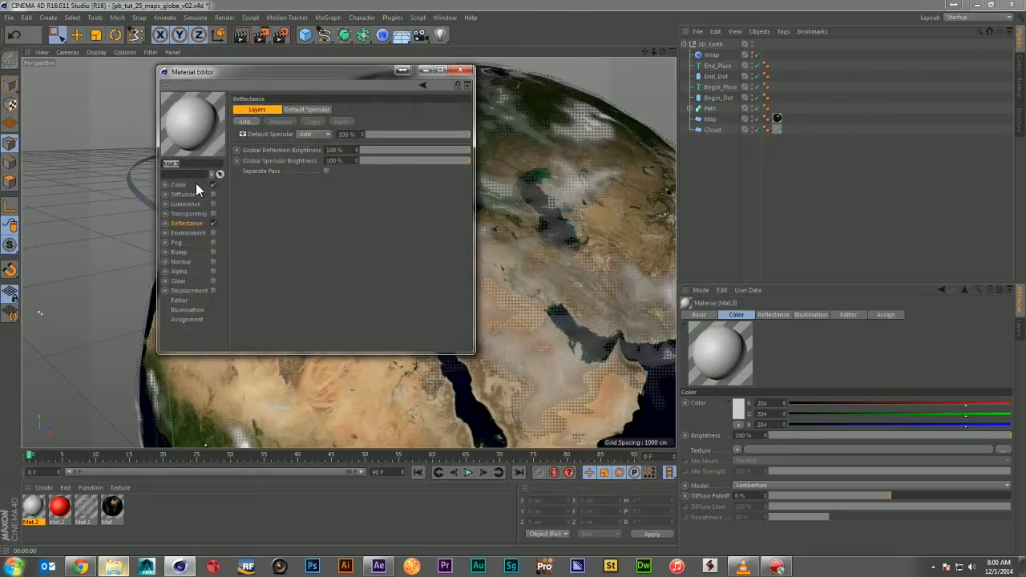
Step: Set the Mat.3 material's color to orange with R 255, G 139, B 0
left_click(196, 185)
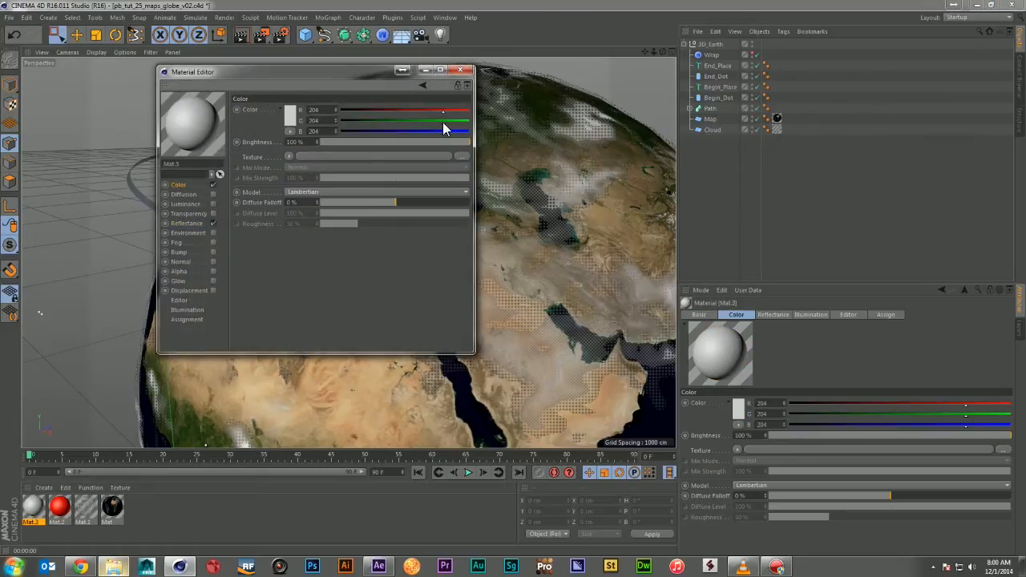
left_click_drag(441, 134, 333, 133)
left_click_drag(444, 111, 486, 114)
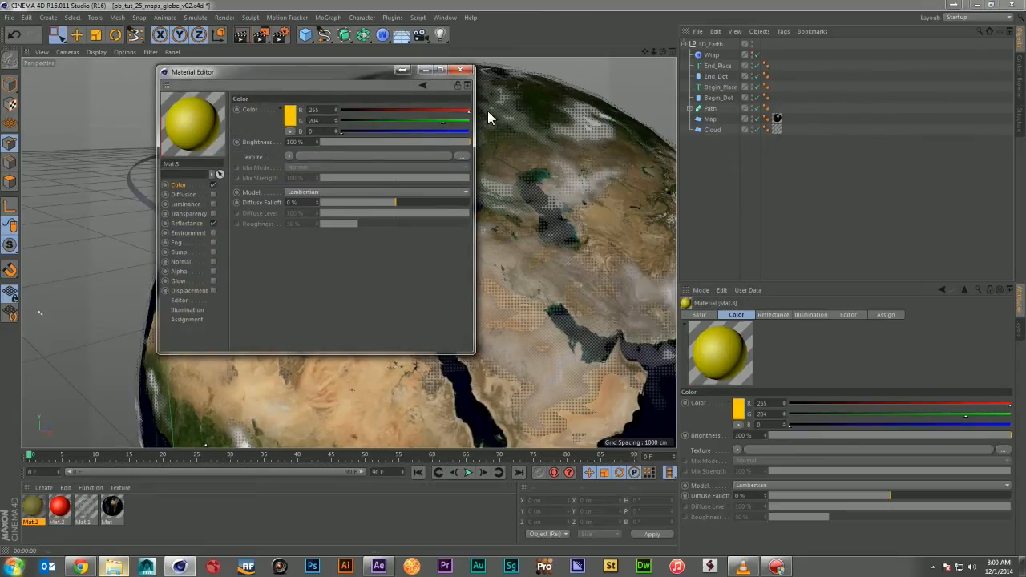
left_click(410, 122)
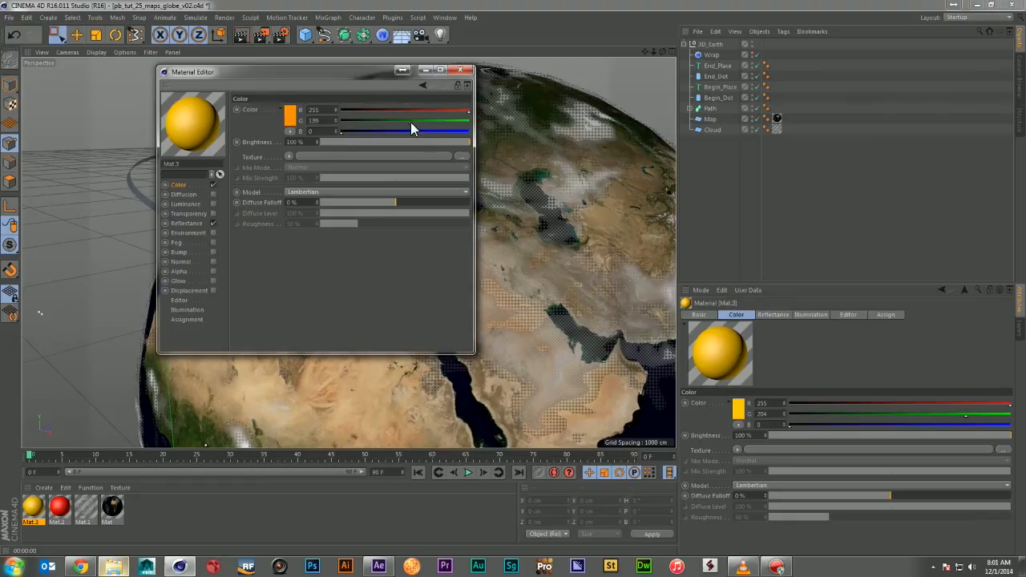
left_click(460, 70)
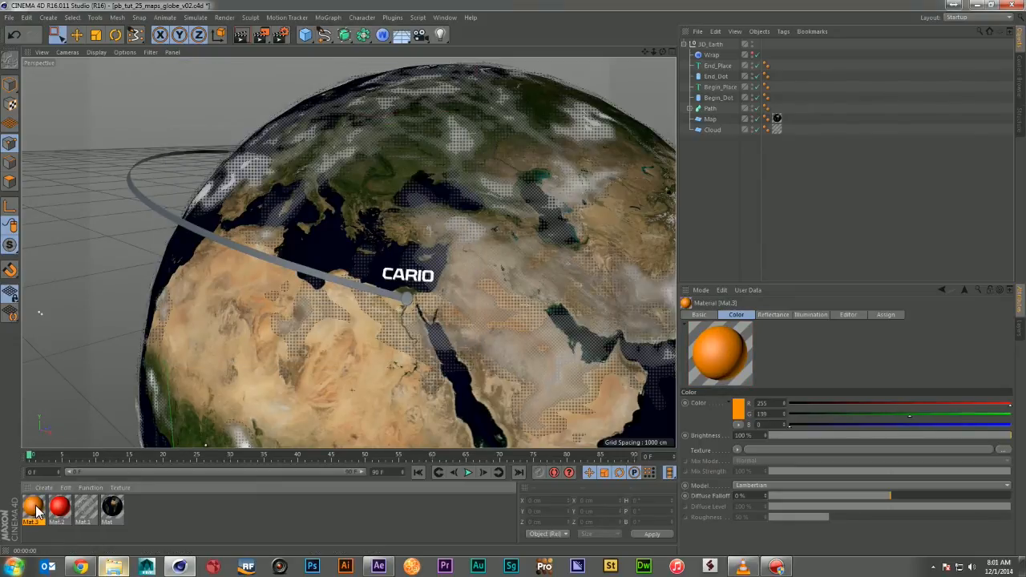
Step: Apply orange Mat.3 to End_Place and Begin_Place and red Mat.2 to End_Dot, Begin_Dot, and Path, and preview the render
left_click_drag(768, 33, 779, 86)
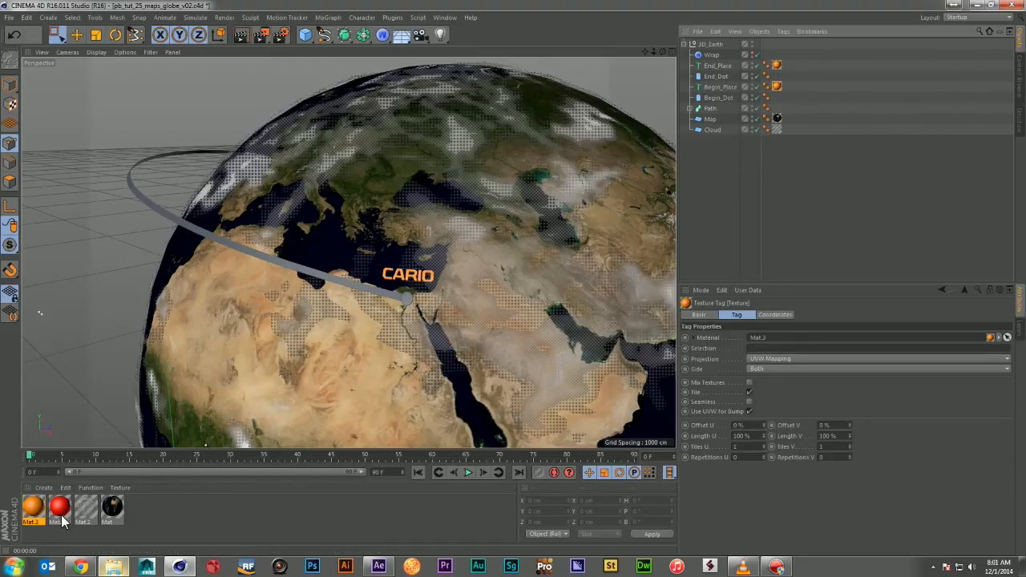
left_click_drag(60, 509, 776, 109)
left_click(687, 144)
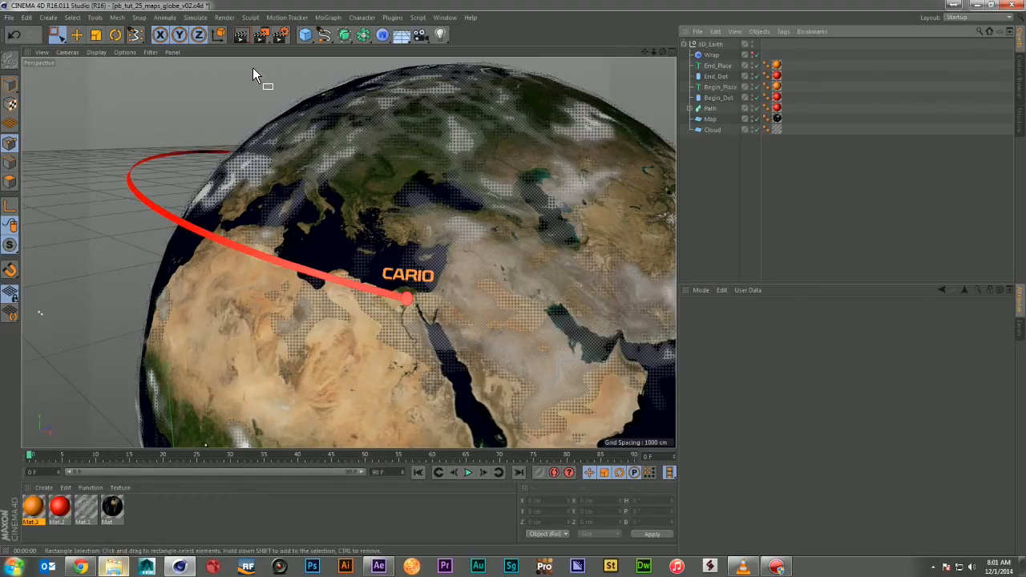
key("ctrl+r")
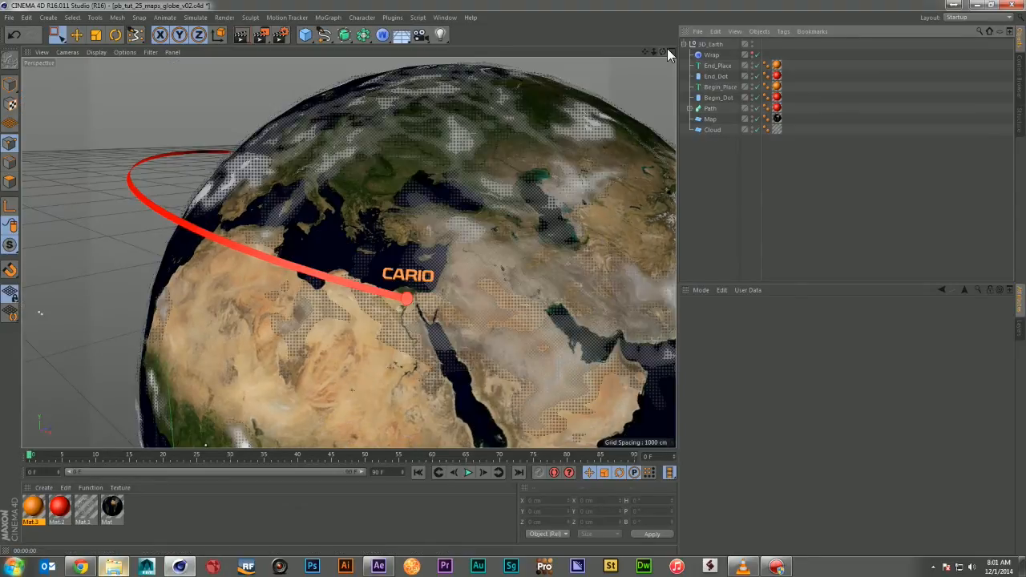
Step: Add a target camera to the scene with the whole globe framed in the Top view
left_click(670, 51)
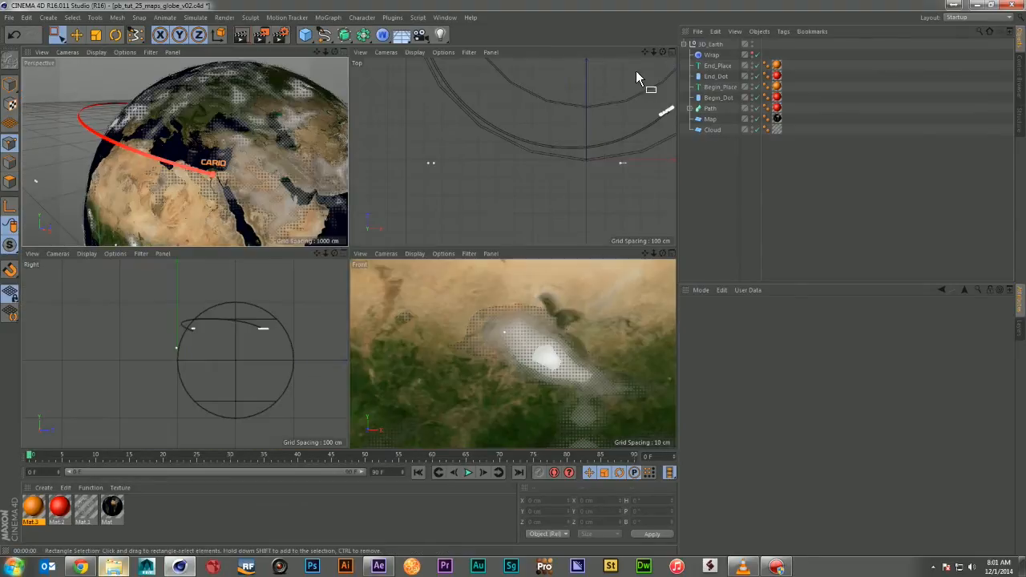
left_click_drag(654, 51, 629, 91)
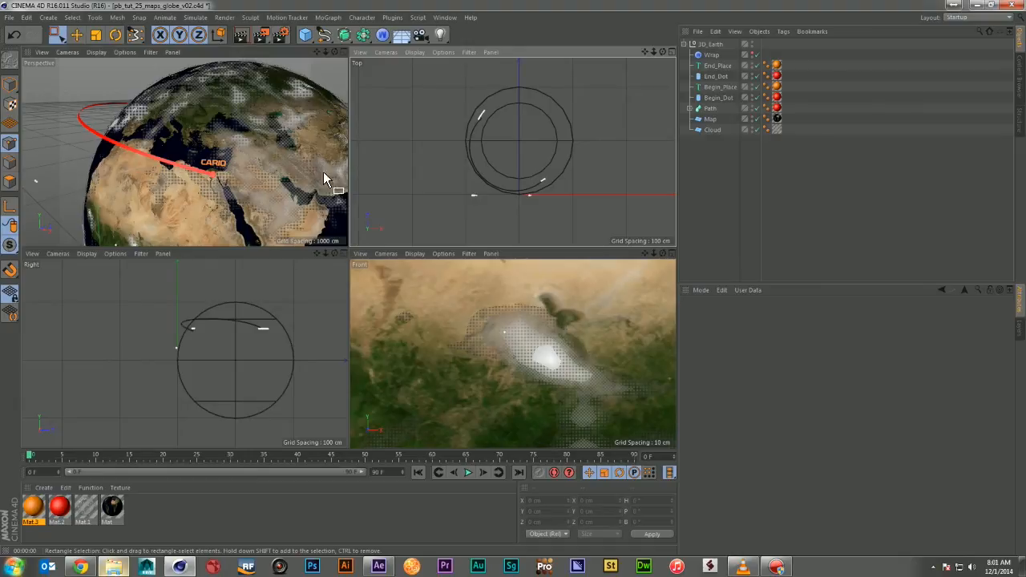
left_click_drag(420, 44, 472, 66)
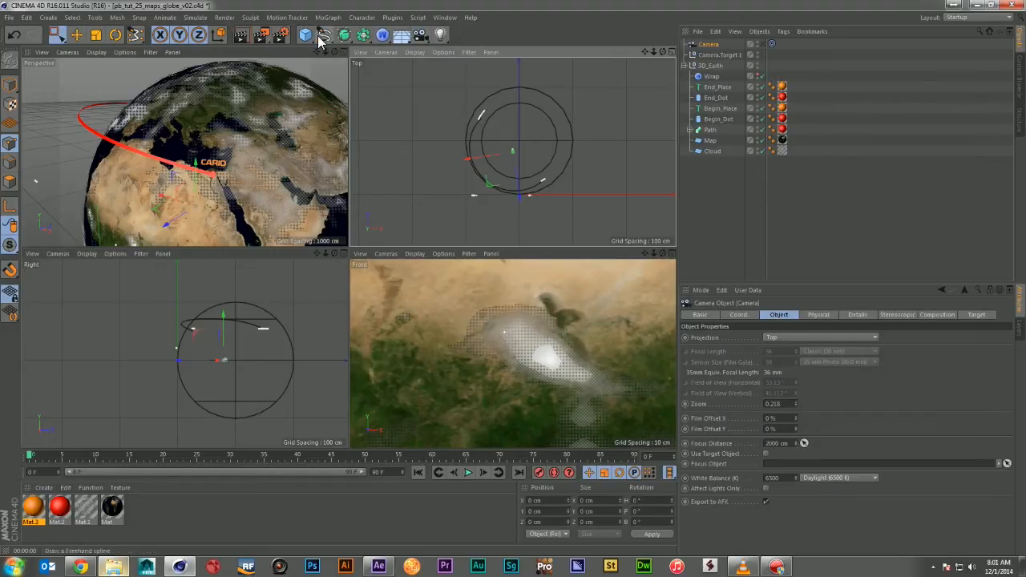
Step: Add a null object named Camera_Rotate and enter 1000 cm as its Z position
left_click_drag(303, 42, 314, 45)
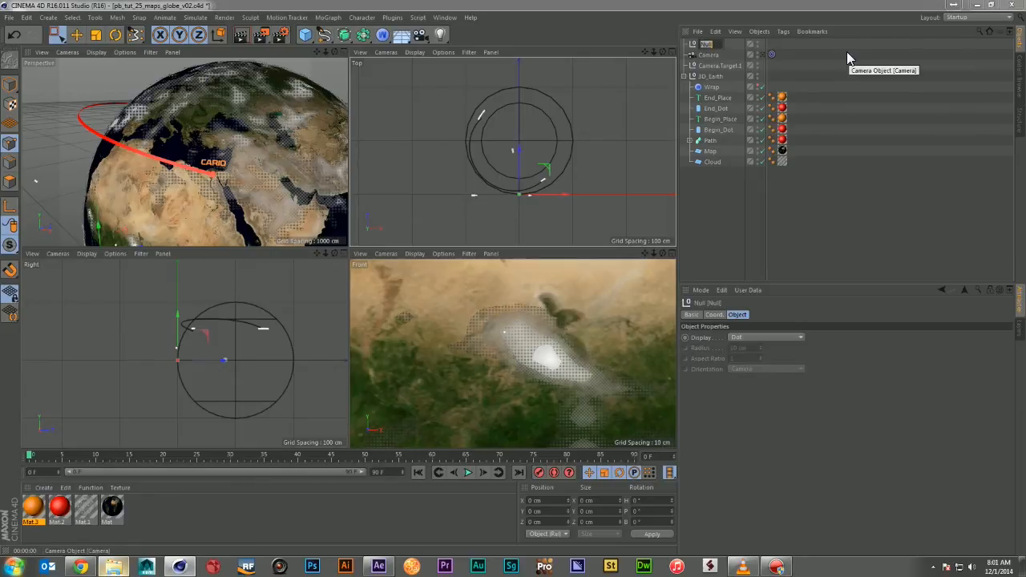
type("Camera_Rotate")
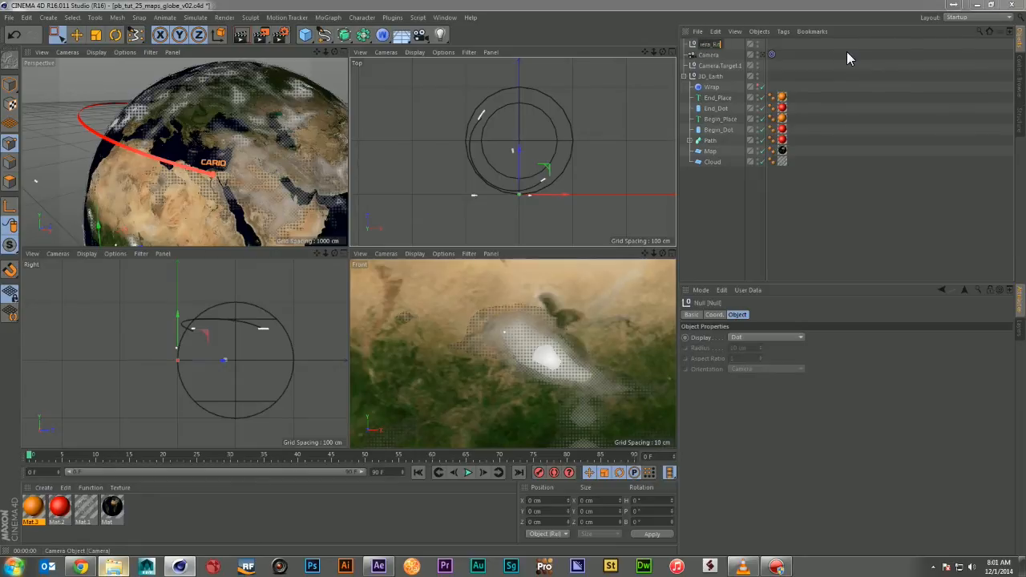
key("Return")
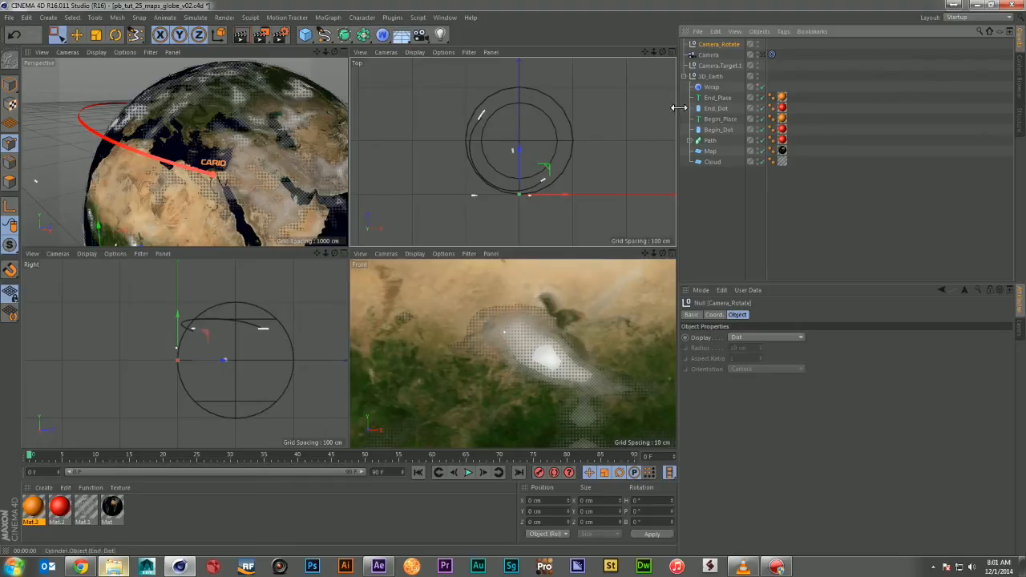
left_click(714, 315)
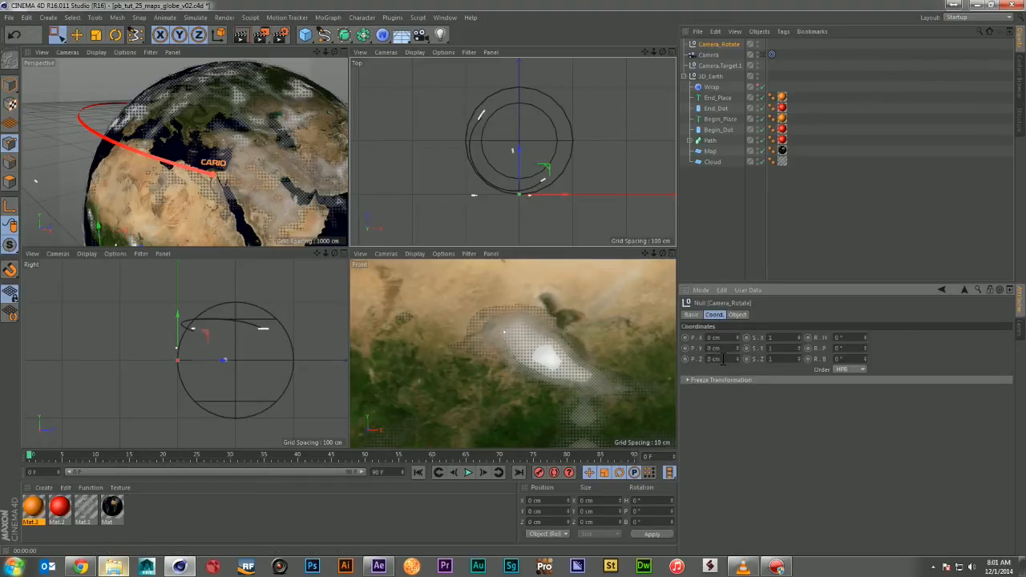
type("1000")
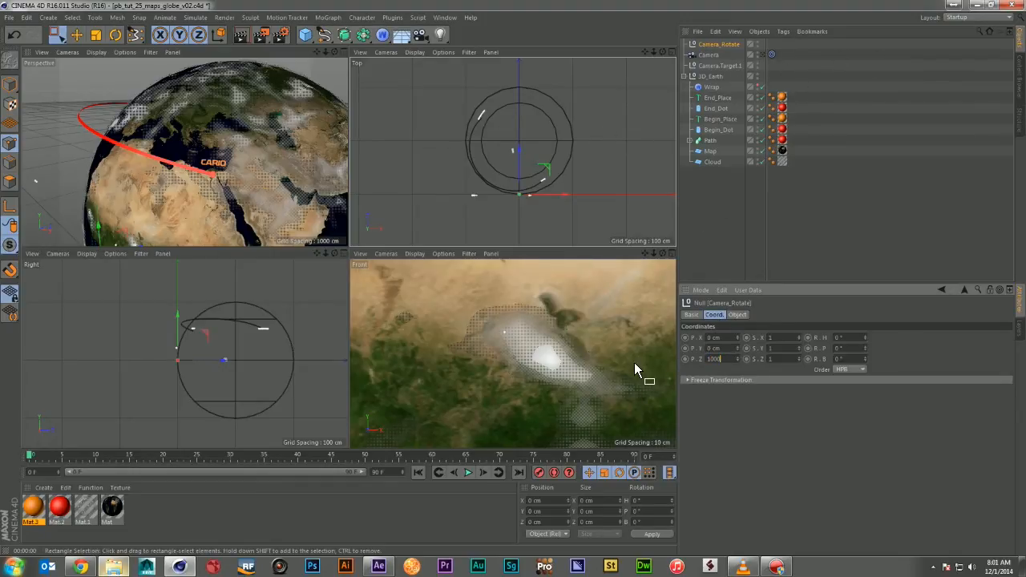
Step: Set the Camera_Rotate null's Z position to 1000 cm and make the Camera its child
key("Return")
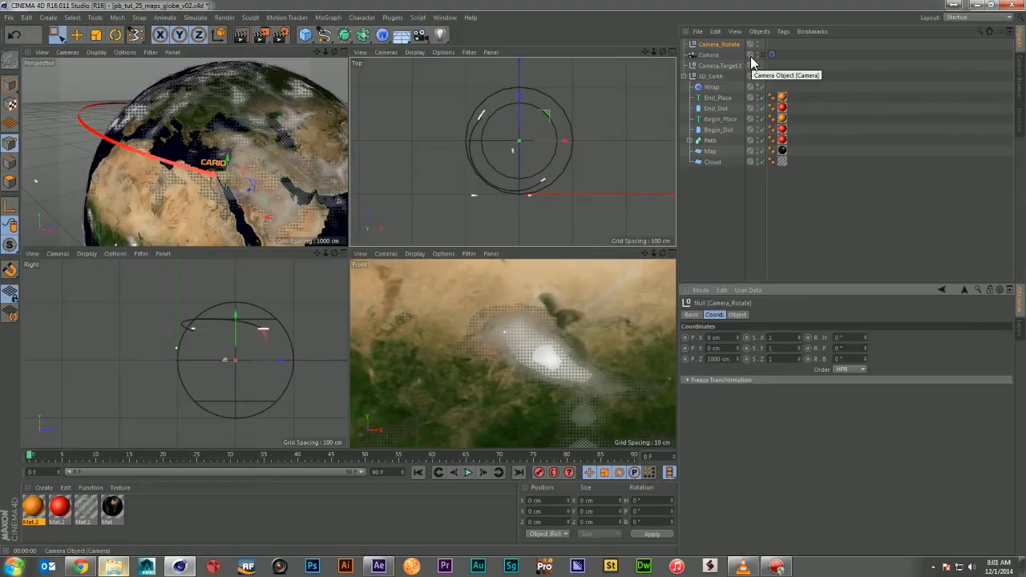
left_click_drag(710, 54, 739, 46)
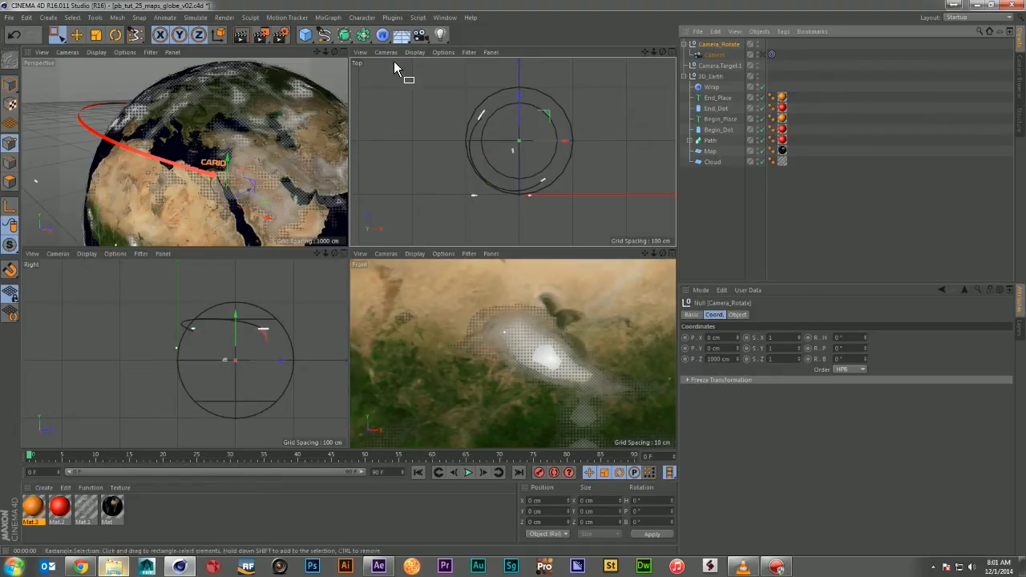
Step: Look through the Camera in the upper perspective viewport and set the camera's projection to Perspective
left_click(269, 55)
left_click(768, 54)
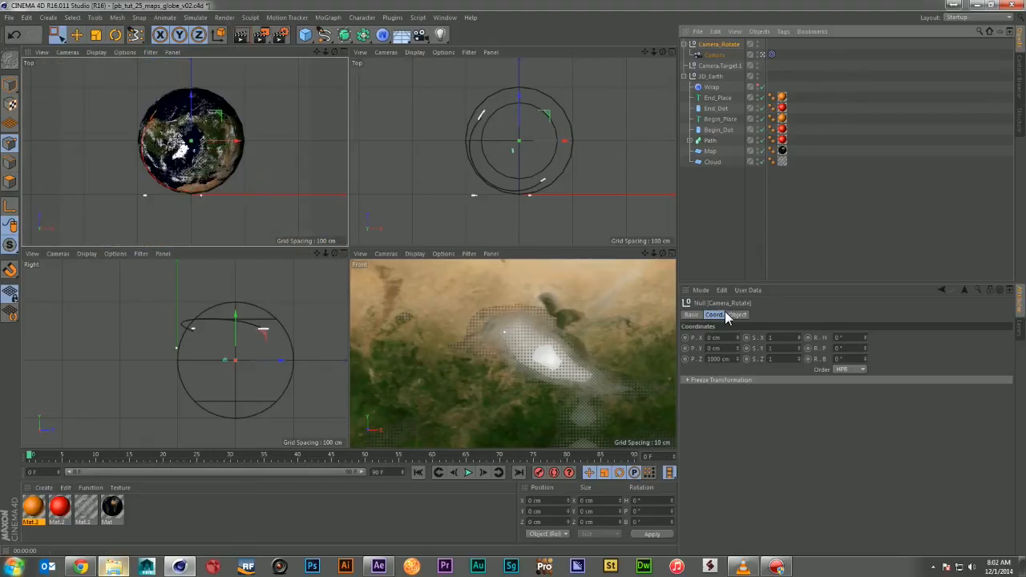
left_click(737, 315)
left_click(712, 54)
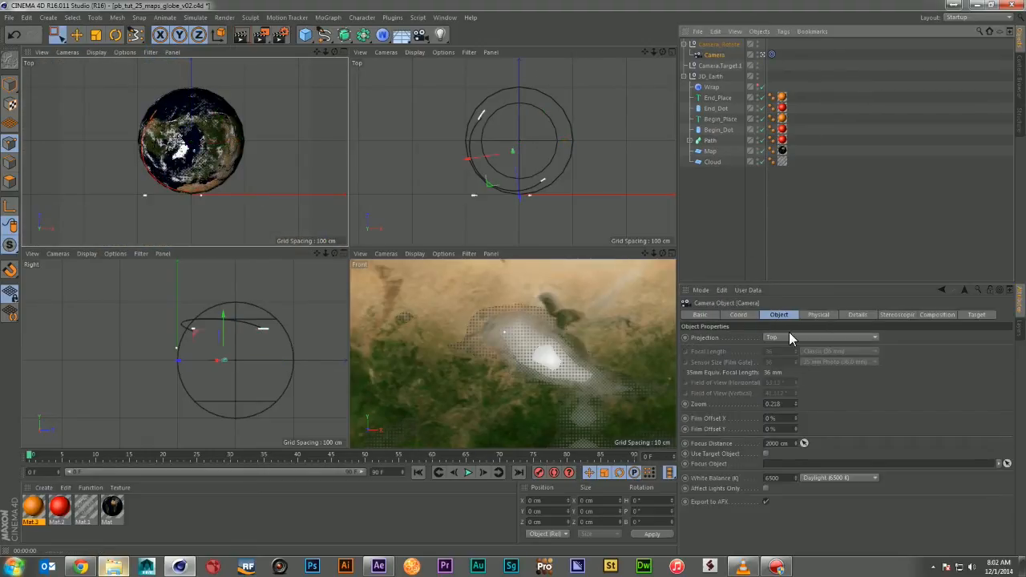
left_click(795, 337)
left_click(807, 351)
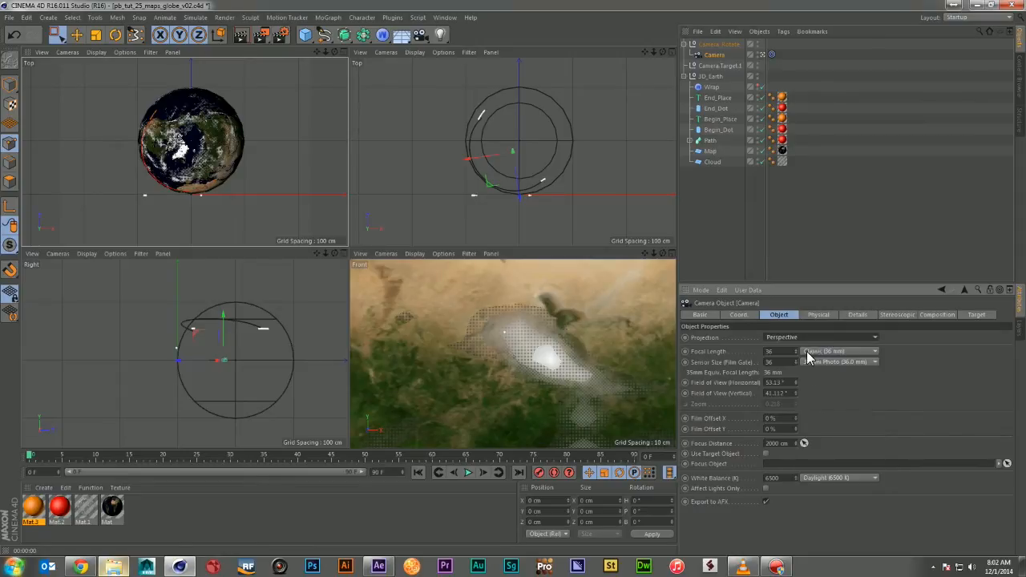
Step: Move Camera.Target.1 onto the Los Angeles dot and bring the camera in for a close framing of it
scroll(185, 152, "down", 10)
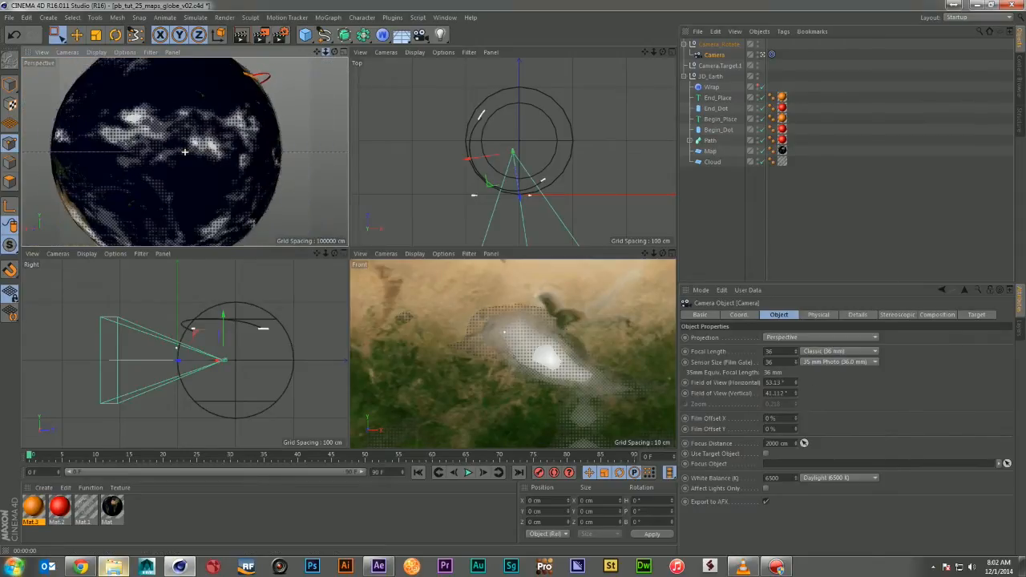
left_click_drag(335, 51, 276, 83)
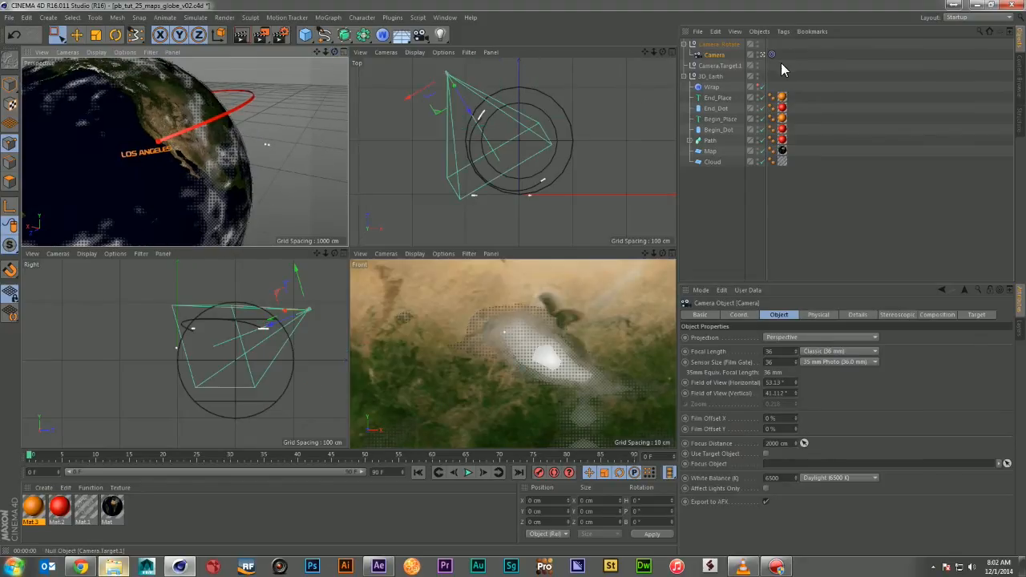
left_click(726, 66)
left_click_drag(544, 168, 506, 96)
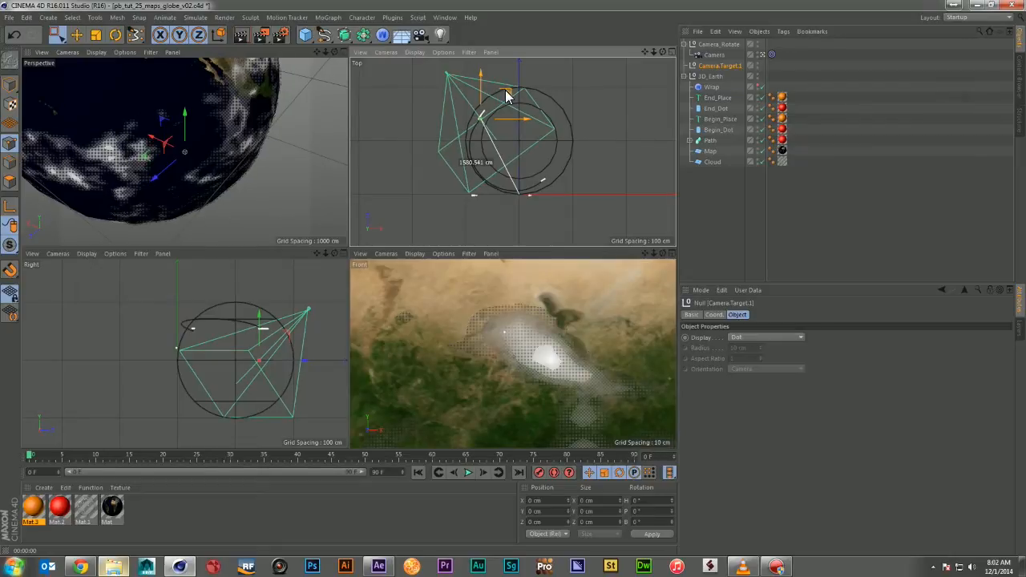
left_click_drag(258, 311, 262, 279)
left_click_drag(326, 52, 408, 52)
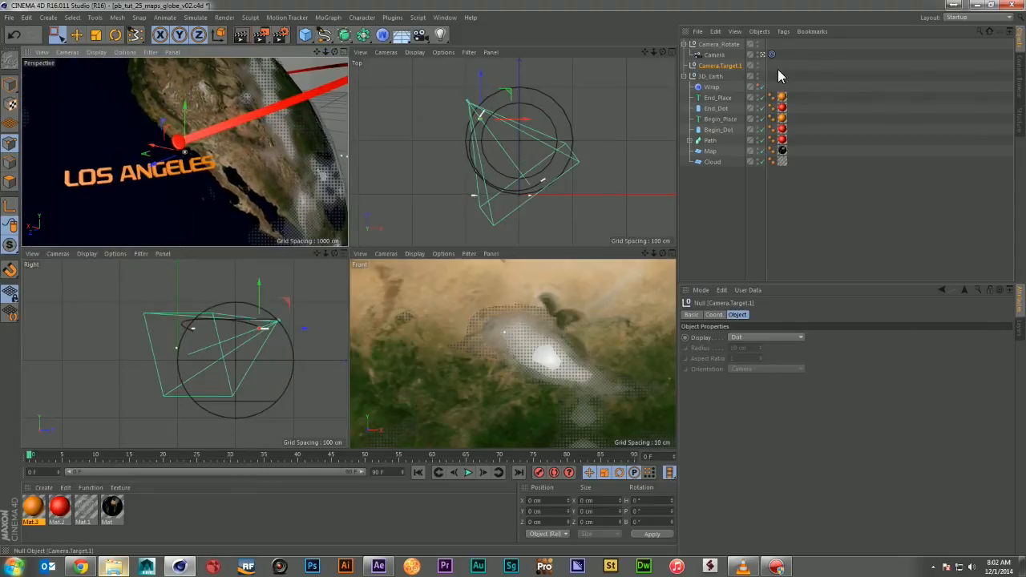
Step: Set the project length to 240 frames and extend the preview range to frame 240
left_click(717, 56)
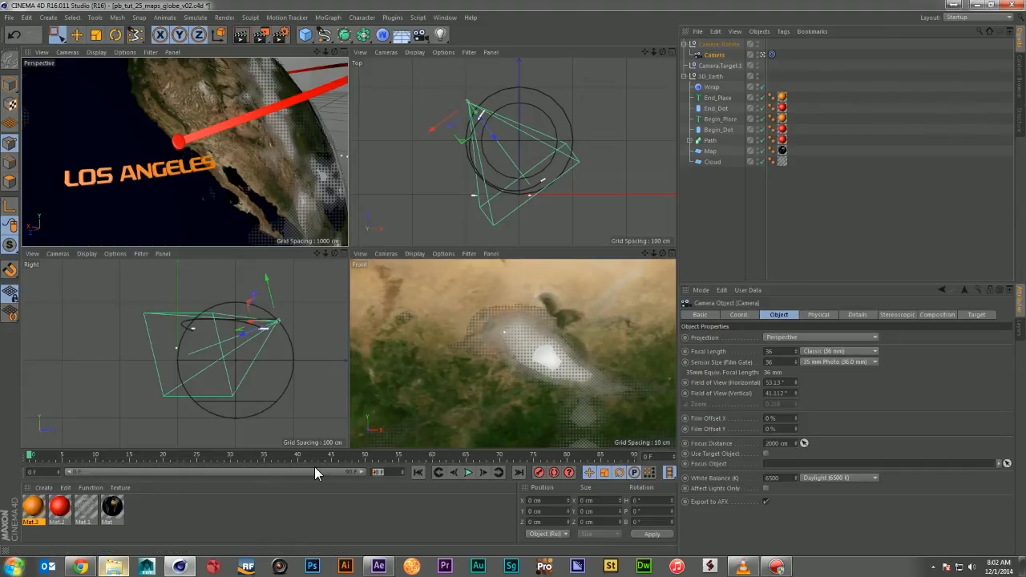
type("240")
key("Return")
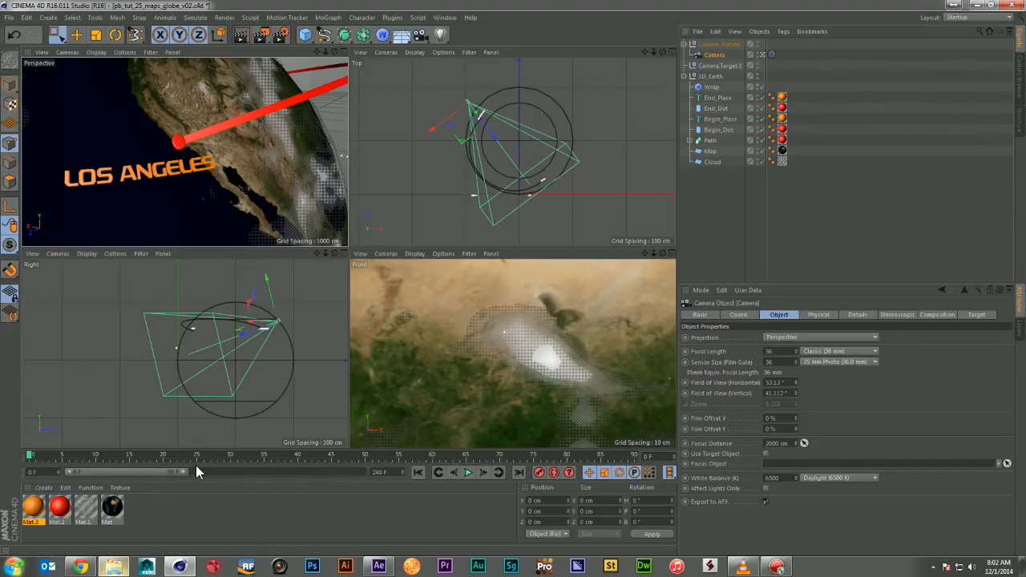
left_click_drag(181, 472, 359, 473)
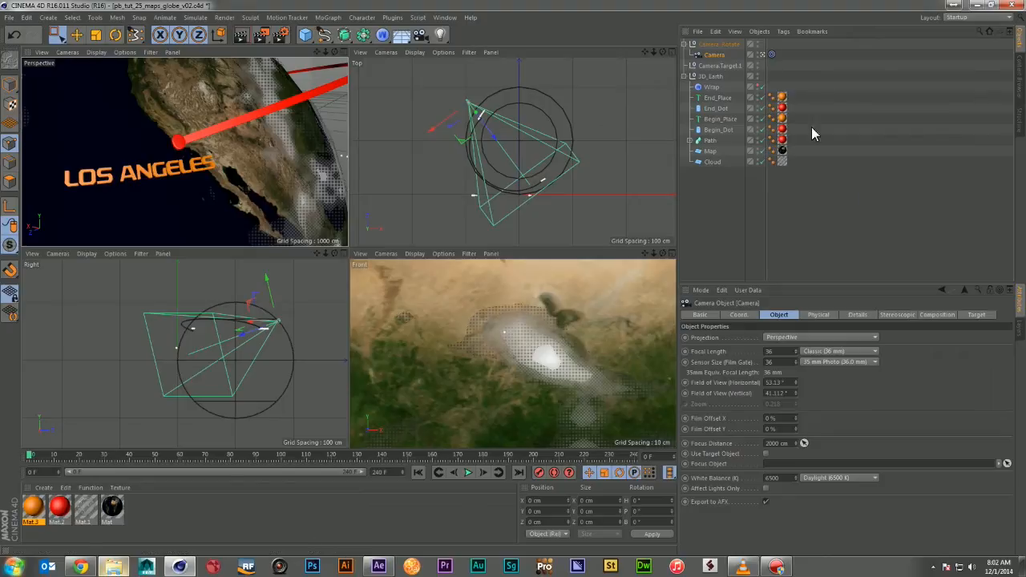
Step: Keyframe position and rotation of Camera_Rotate, Camera and Camera.Target.1 together at frame 0
left_click(719, 45)
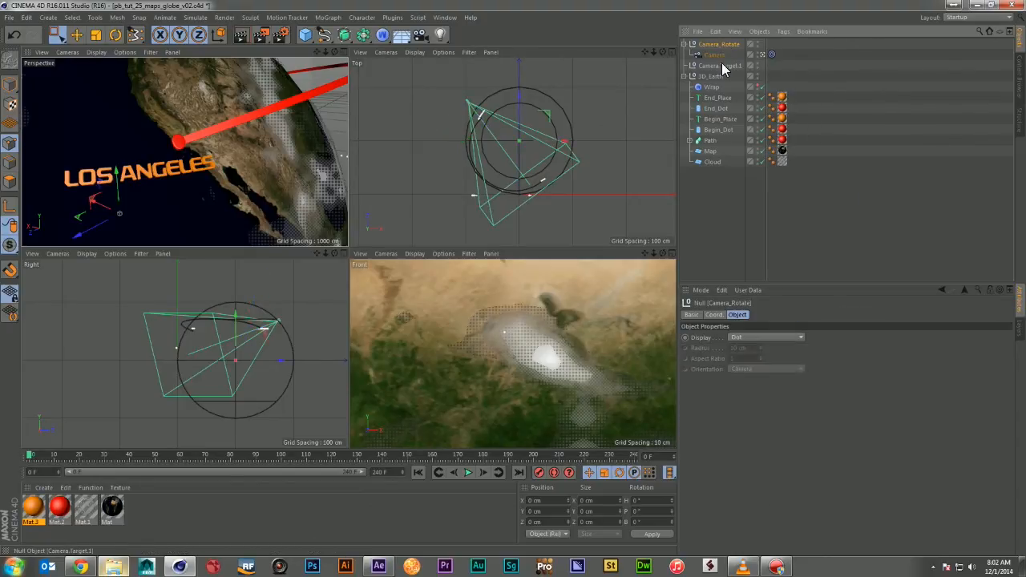
left_click(721, 65, "shift")
left_click(713, 314)
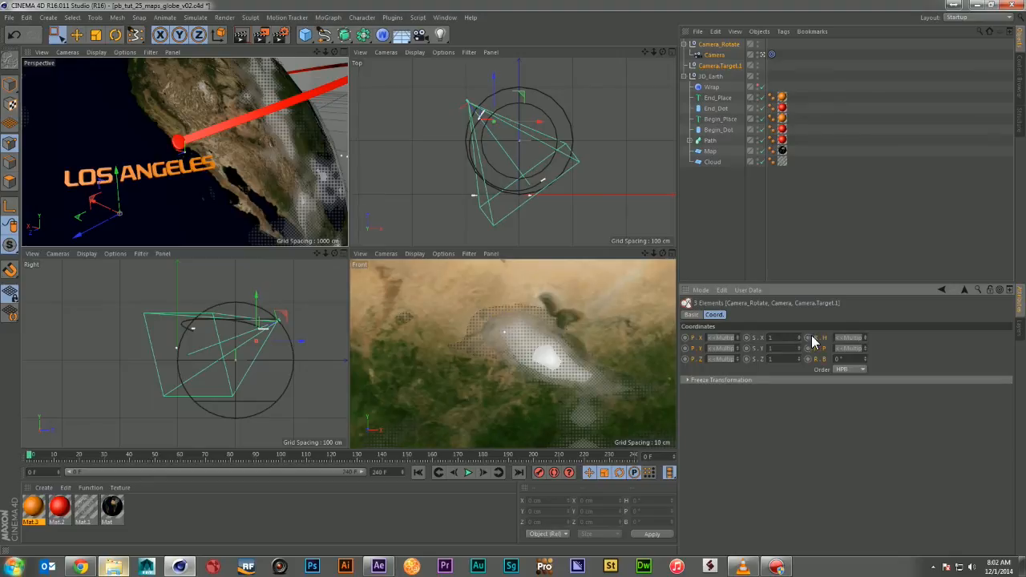
Step: At frame 240, move Camera.Target.1 to the CARIO end point, at about X 389, Z 260 cm, and lower it slightly
left_click_drag(36, 455, 559, 455)
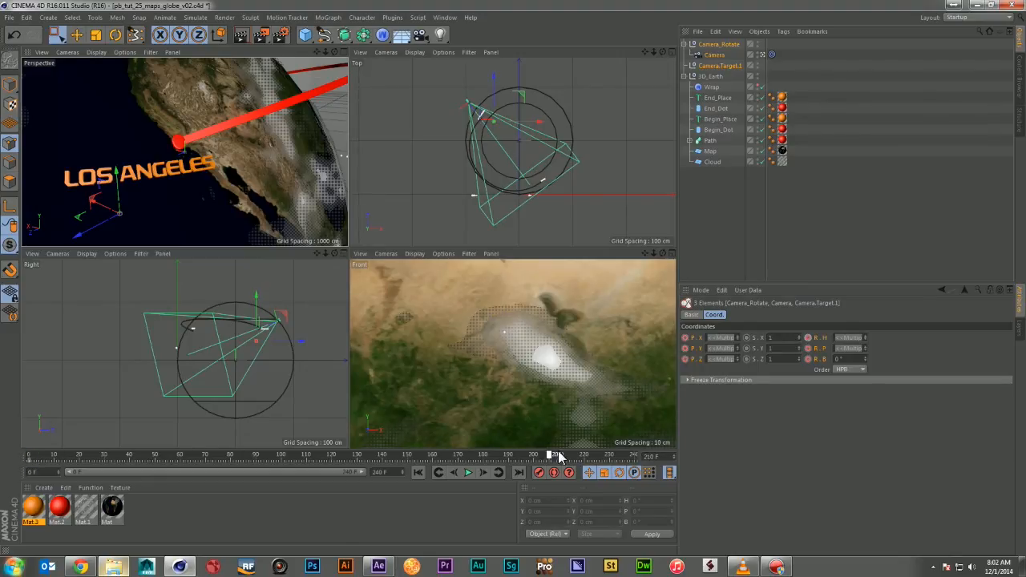
left_click(804, 66)
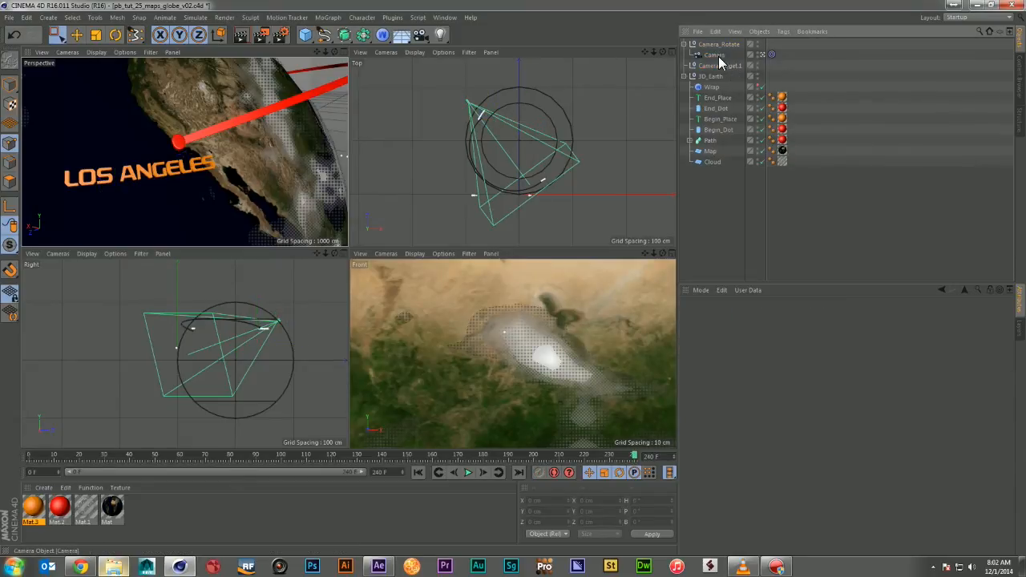
left_click(718, 65)
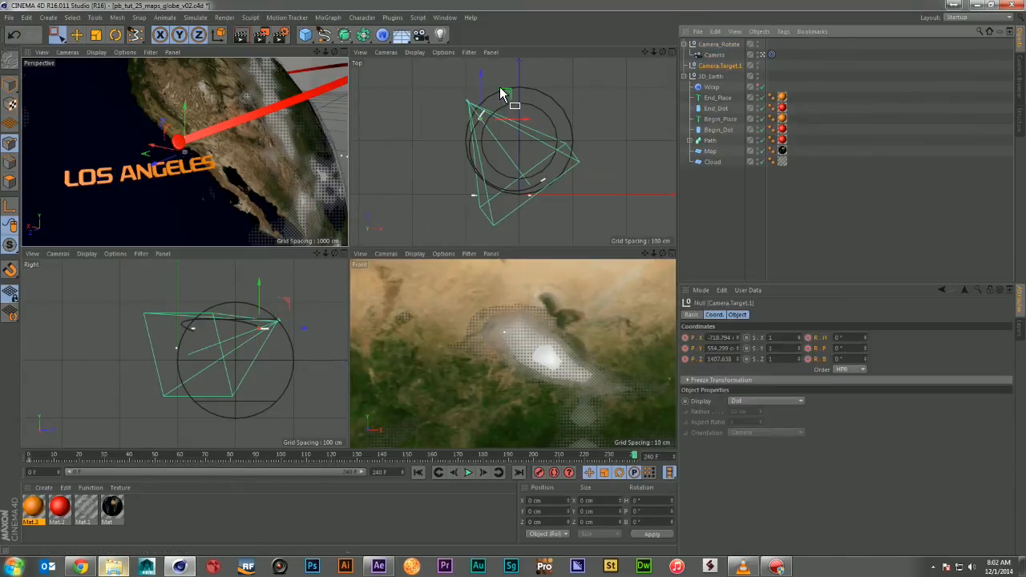
left_click_drag(504, 94, 570, 159)
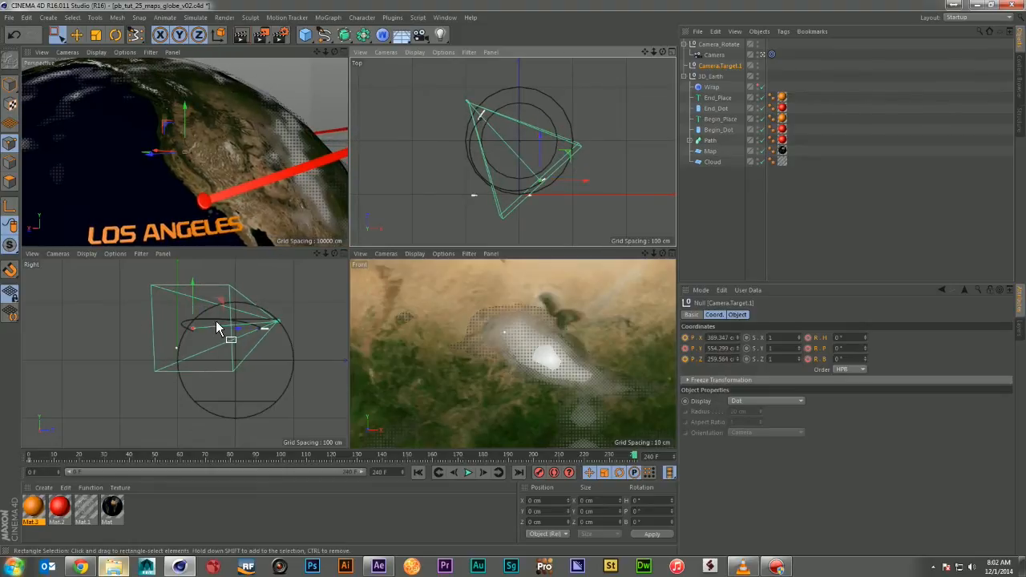
mouse_move(196, 286)
left_mouse_down()
mouse_move(191, 279)
mouse_move(193, 288)
left_mouse_up()
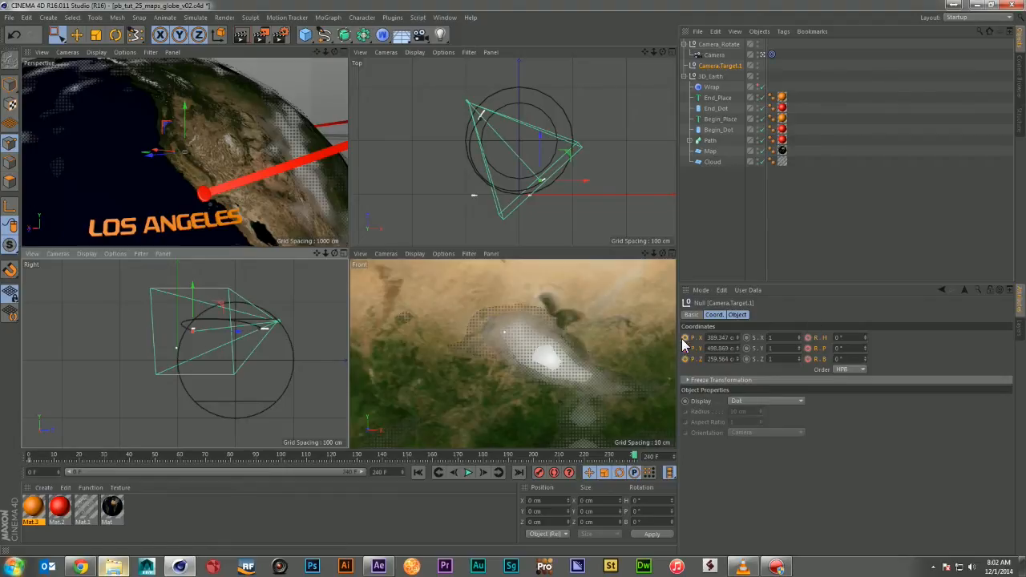
Step: Rotate the Camera_Rotate null to a heading of 162° at frame 240
left_click(724, 45)
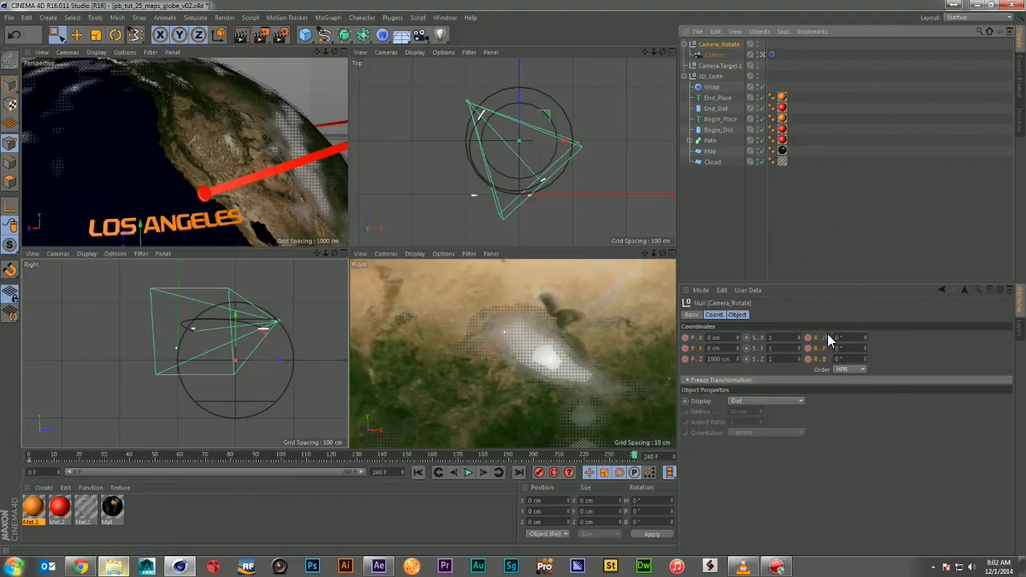
left_click_drag(865, 337, 865, 280)
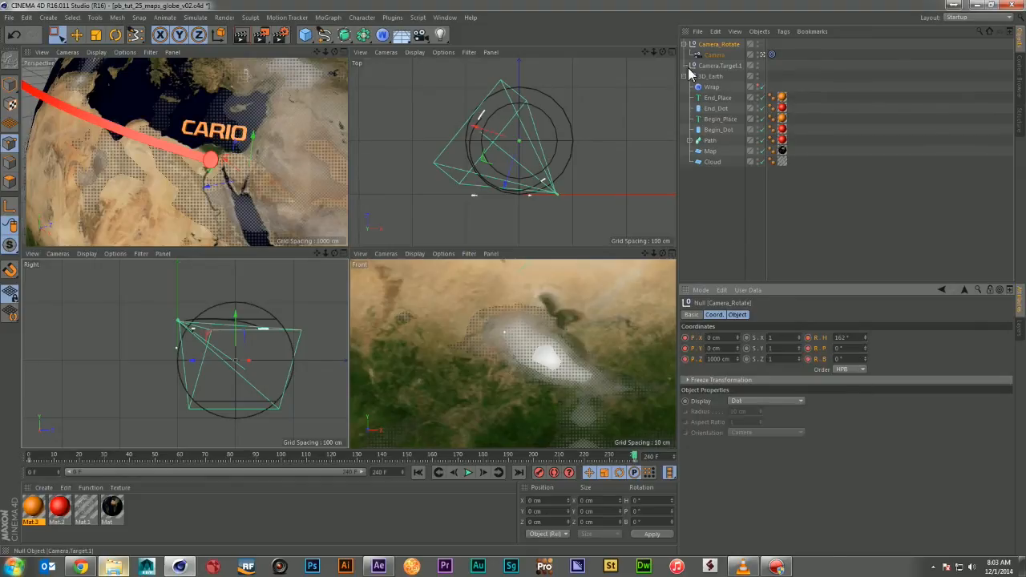
Step: Refine the frame 240 shot of CARIO: place Camera.Target.1 at about X 386, Y 566, Z 226 cm and pull the camera back
left_click(714, 55)
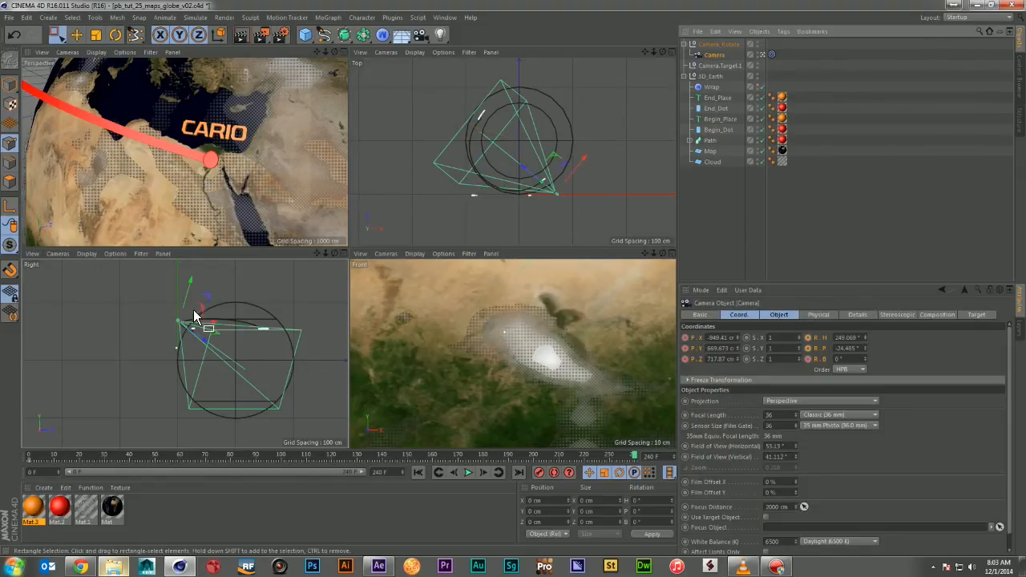
mouse_move(331, 50)
left_mouse_down()
mouse_move(343, 63)
mouse_move(330, 49)
left_mouse_up()
left_click_drag(174, 276, 198, 280)
left_click(719, 65)
left_click_drag(654, 52, 588, 139)
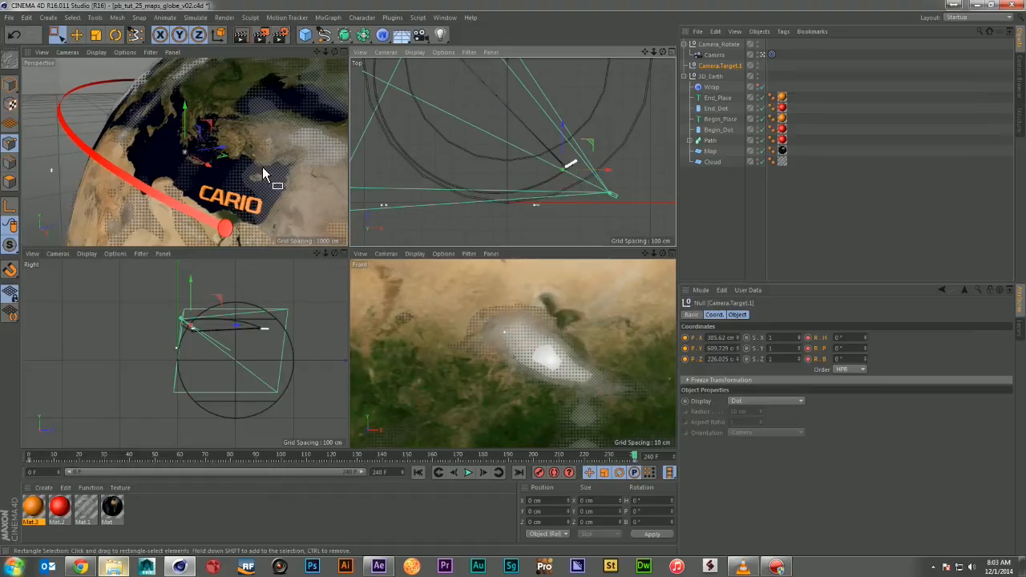
left_click_drag(186, 104, 187, 140)
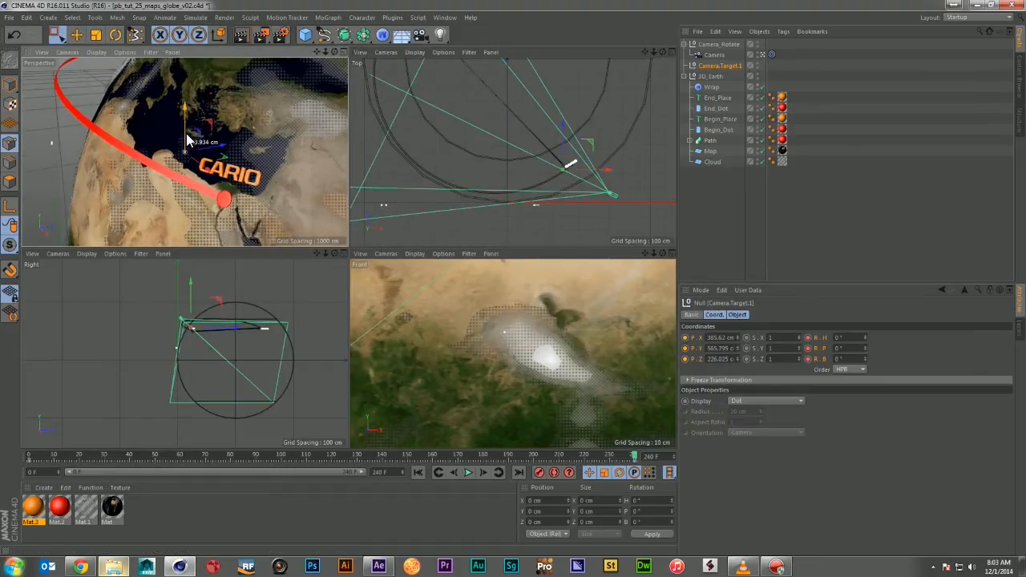
left_click_drag(337, 66, 293, 56, "alt")
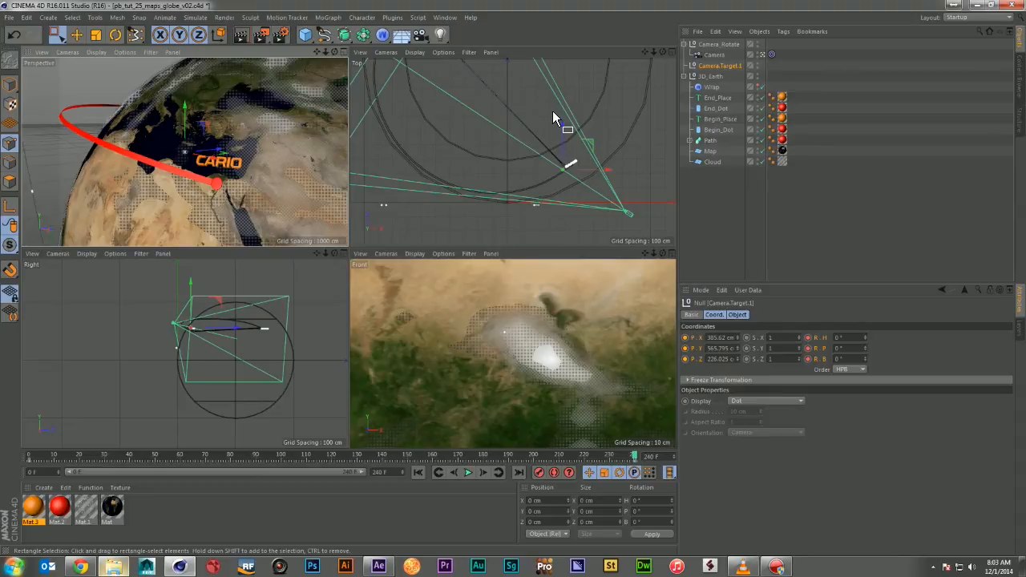
Step: Keyframe position and rotation of Camera_Rotate, Camera and Camera.Target.1 at frame 240, then clear the selection
left_click(722, 47, "shift")
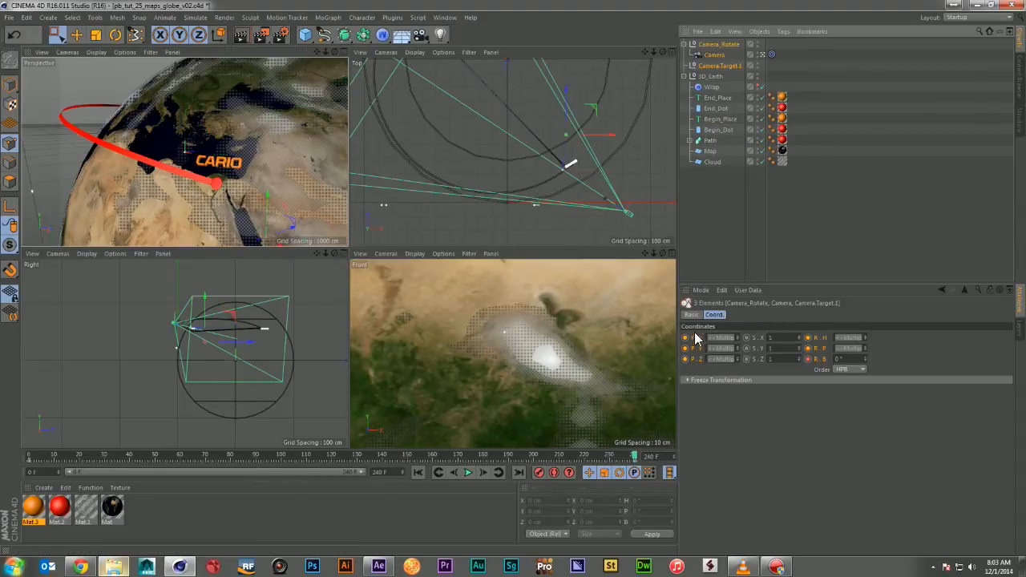
left_click(733, 214)
Step: At frame 111, pull the Camera back to about X -1626, Y 1018, Z 895 cm, keyframe it, and scrub through the animation
left_click_drag(634, 456, 308, 462)
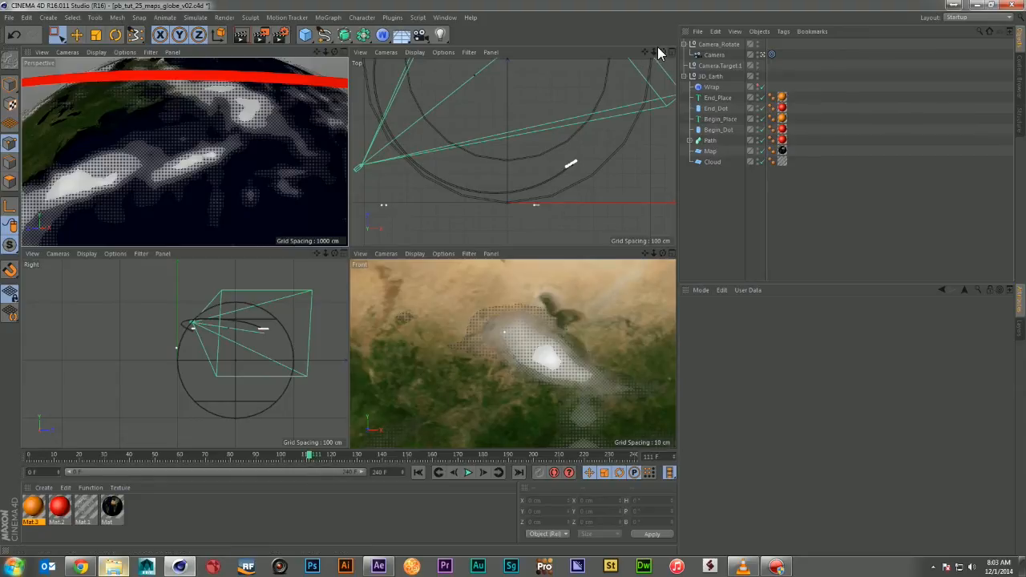
left_click_drag(654, 52, 569, 51)
left_click(713, 54)
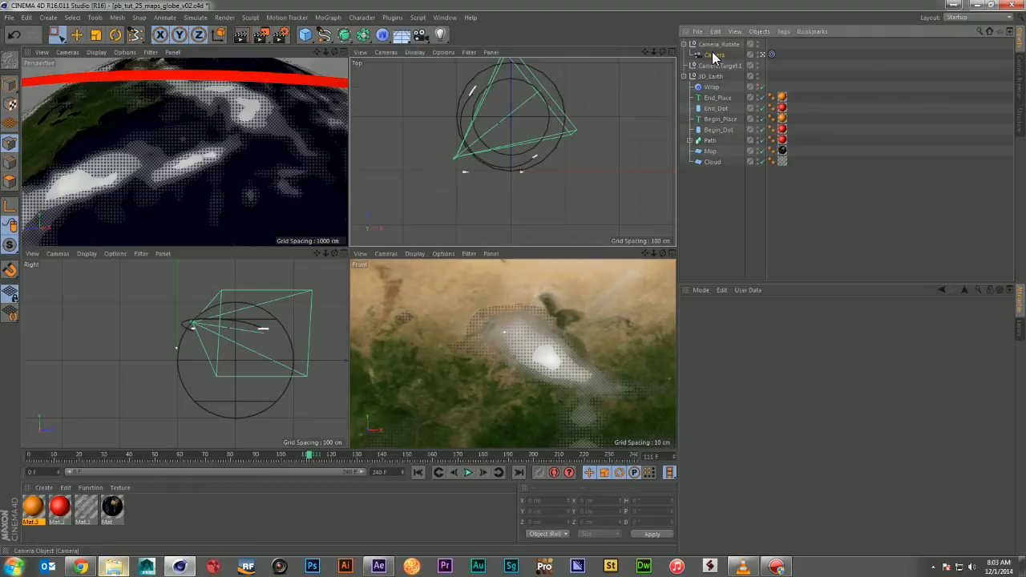
mouse_move(325, 52)
left_mouse_down()
mouse_move(261, 52)
mouse_move(330, 70)
mouse_move(342, 86)
mouse_move(327, 50)
left_mouse_up()
left_click_drag(320, 50, 259, 78)
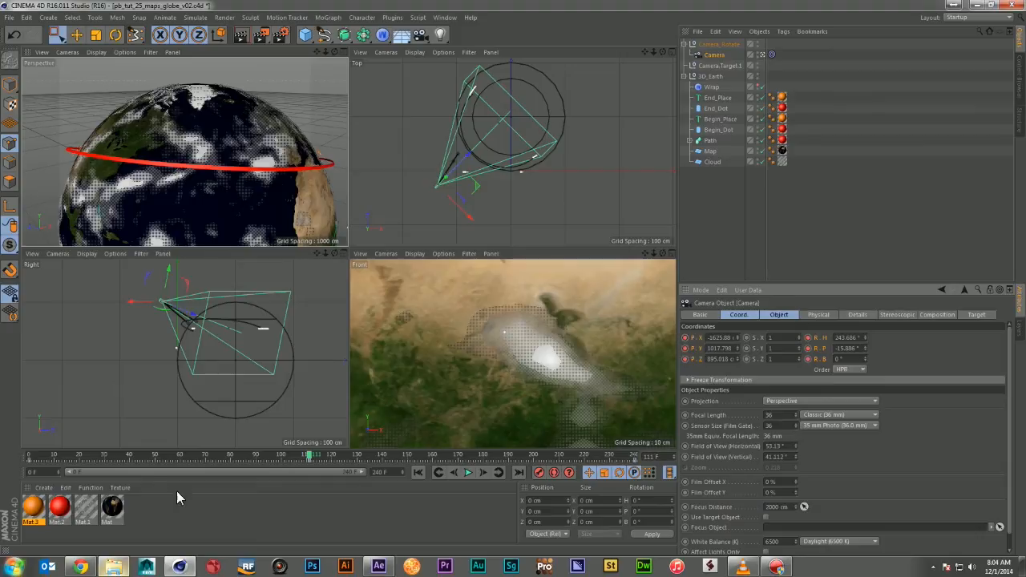
left_click_drag(28, 460, 765, 463)
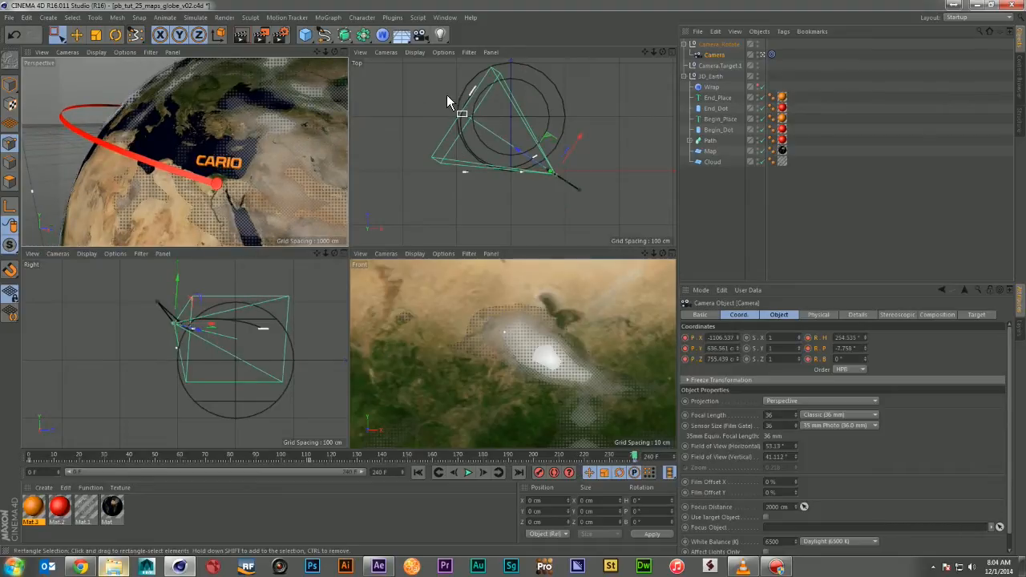
Step: Set the render output size to 1920 x 1080 pixels and return the timeline to frame 0
left_click(279, 36)
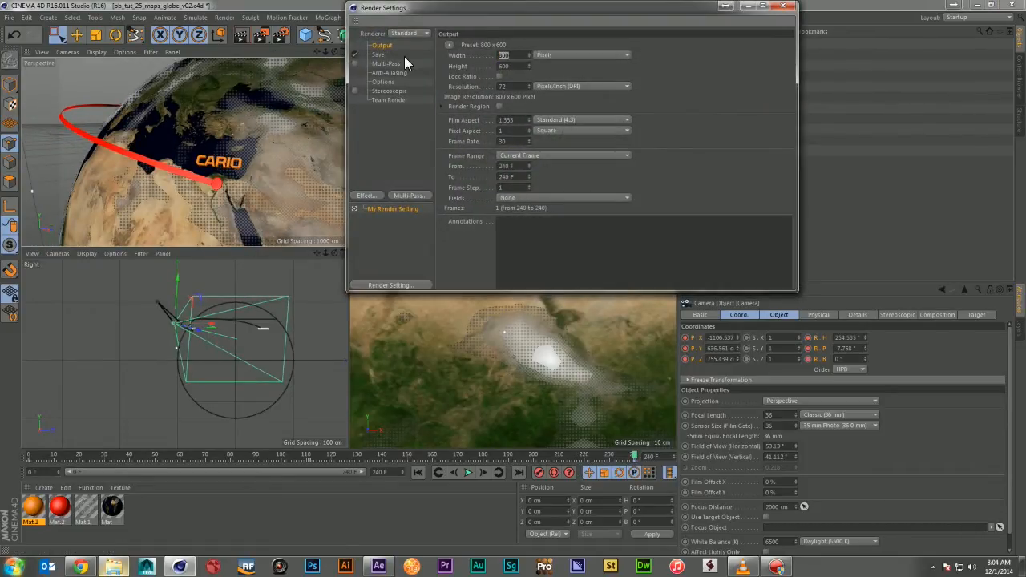
type("1920")
key("Tab")
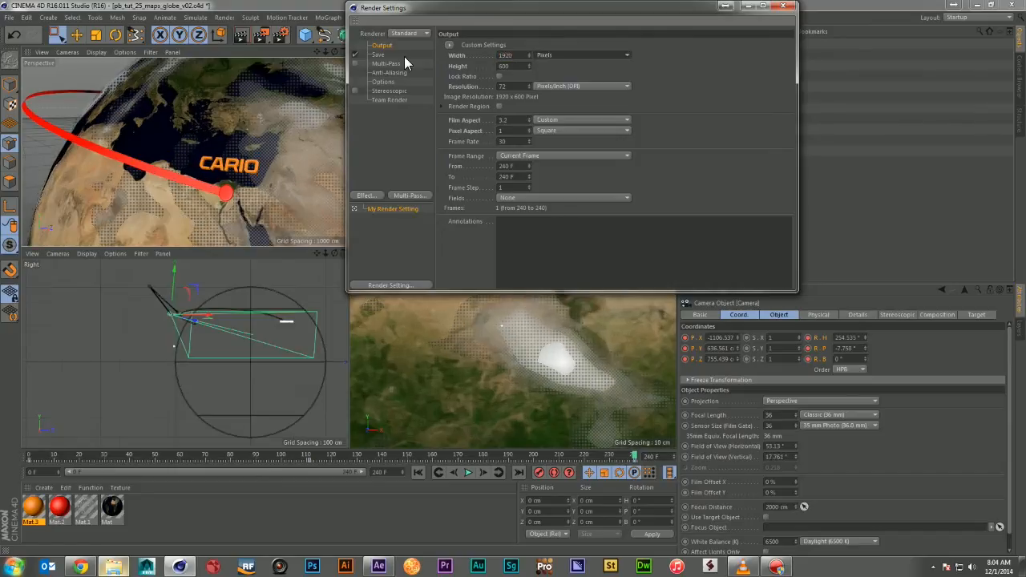
type("1080")
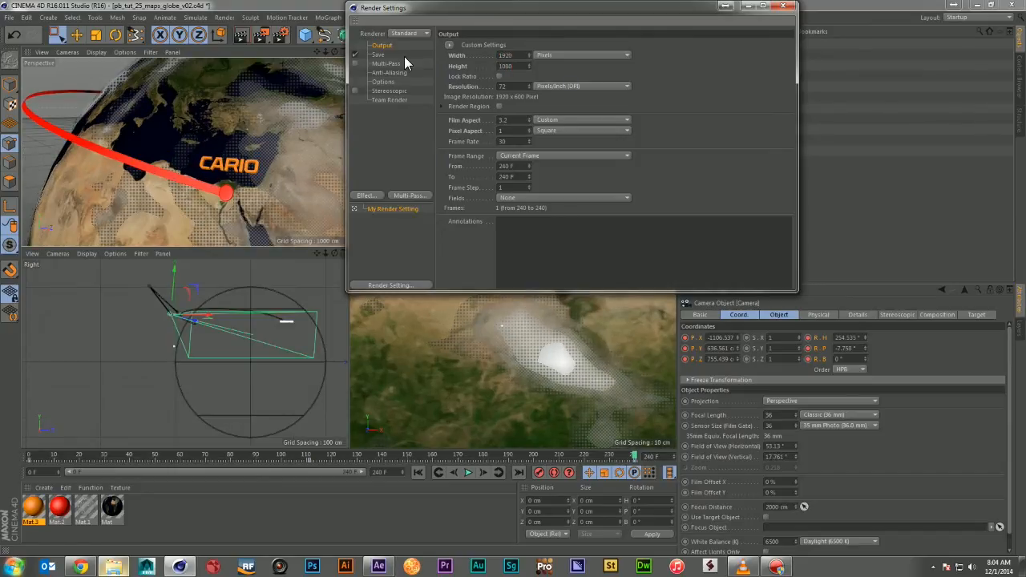
key("Return")
left_click(783, 6)
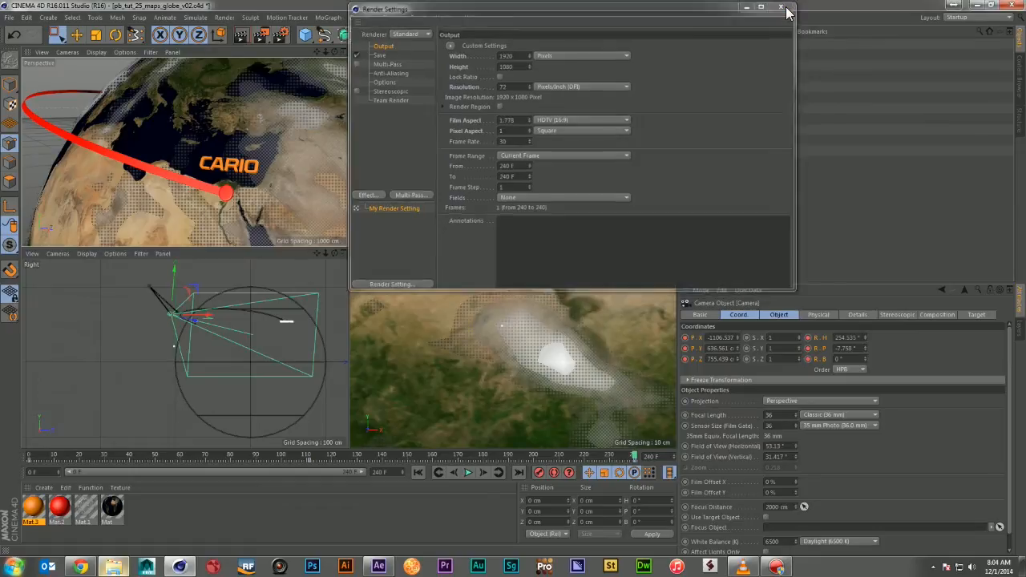
left_click(424, 472)
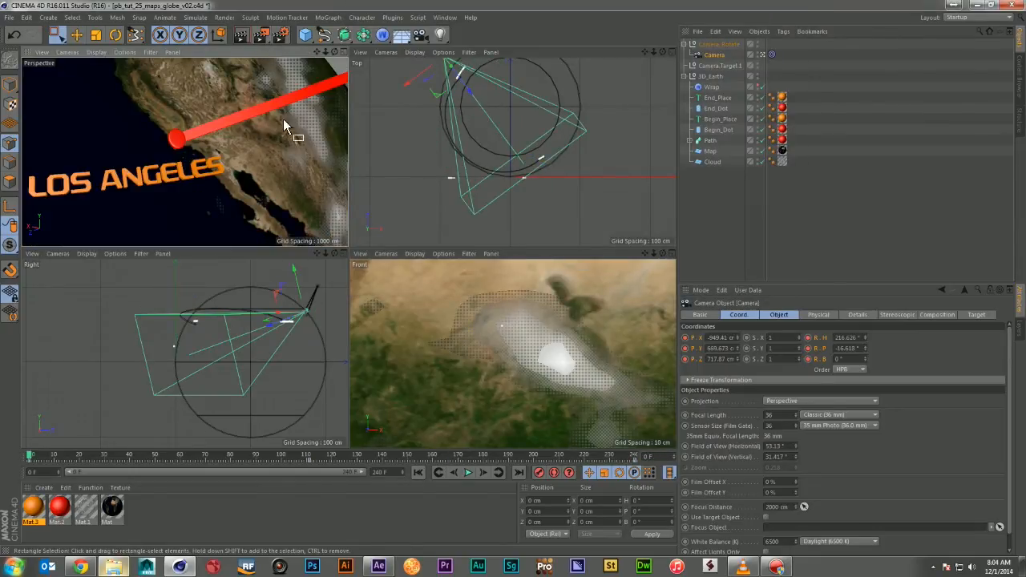
Step: At frame 0, pull the Camera back to about X -1019, Z 812 cm, keyframe it, and scrub through the opening frames
left_click_drag(326, 52, 306, 52)
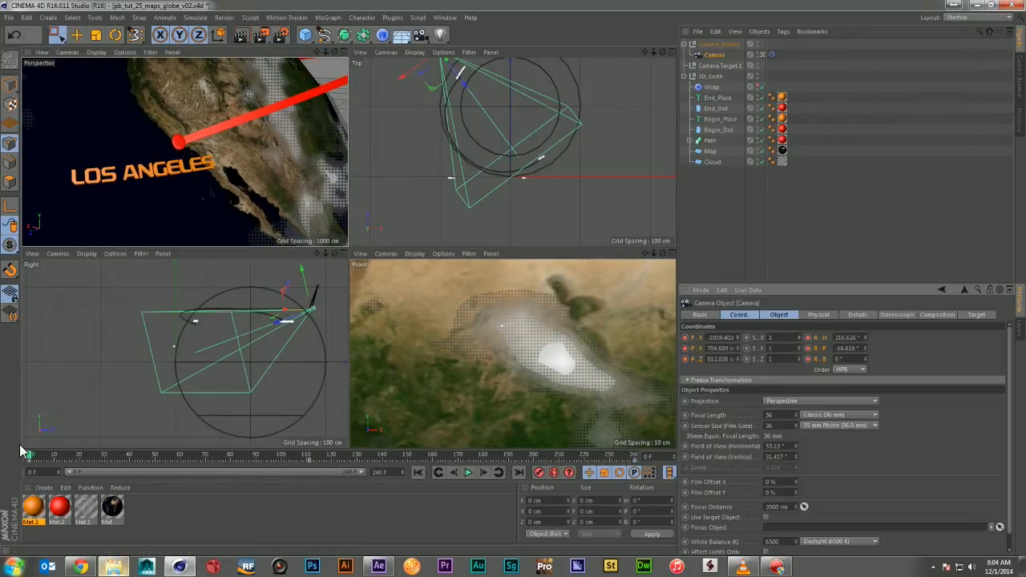
left_click_drag(30, 457, 27, 428)
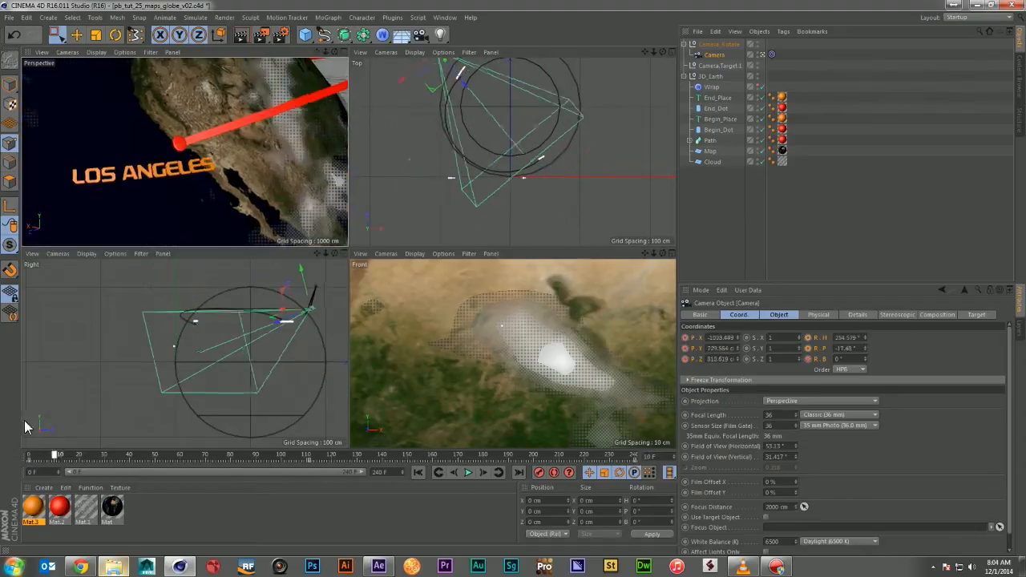
Step: Make a Hardware Preview of all frames at 960 x 540, play it through with all frames cached, and close the Picture Viewer
left_click_drag(261, 34, 327, 130)
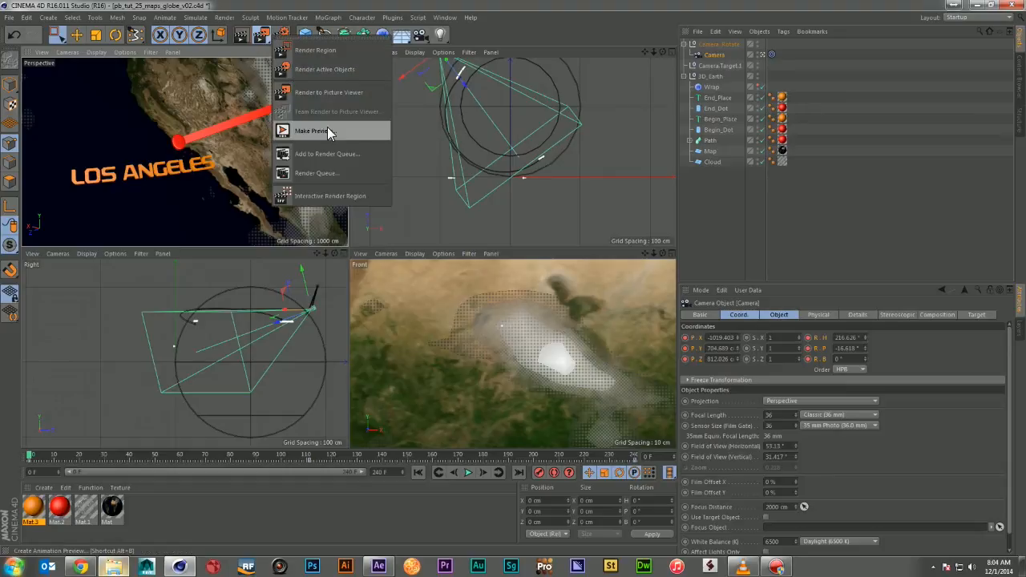
left_click(320, 131)
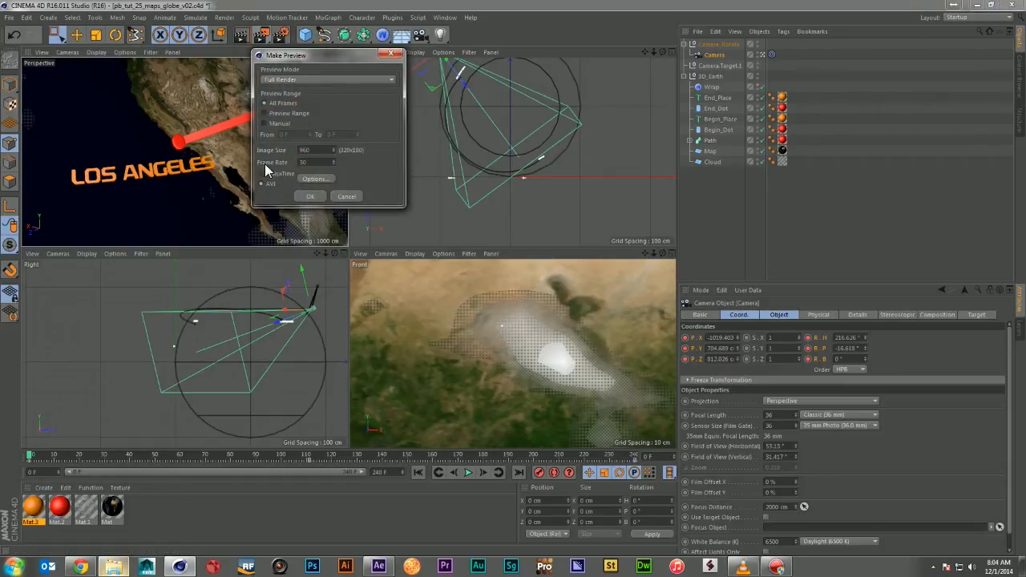
left_click(301, 77)
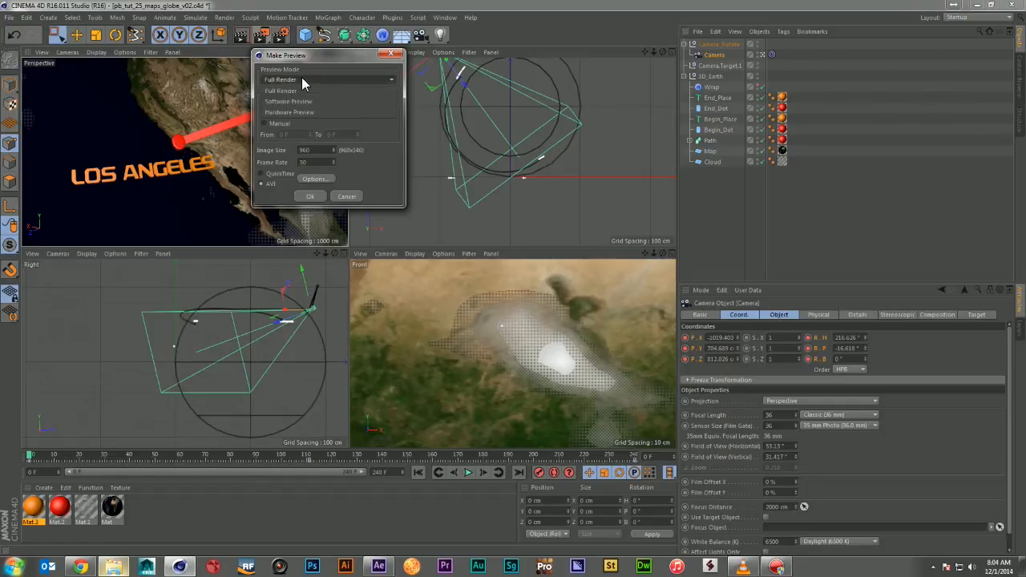
left_click(301, 113)
left_click(319, 196)
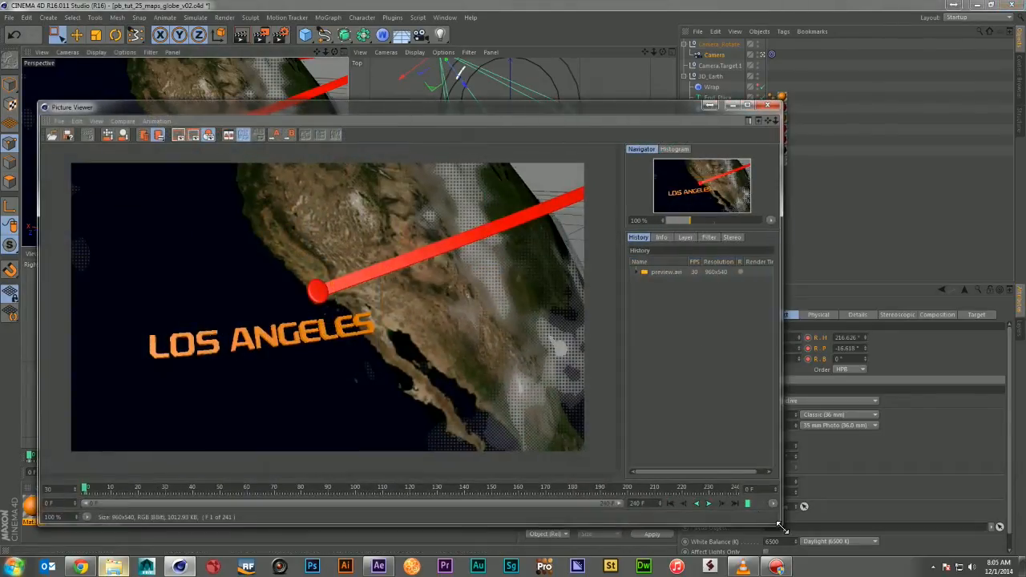
left_click(747, 504)
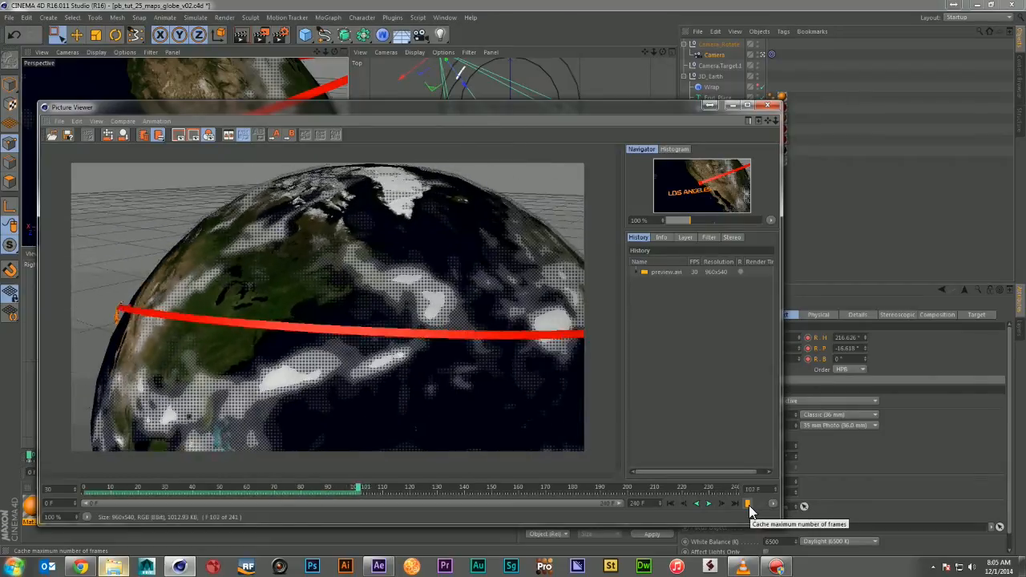
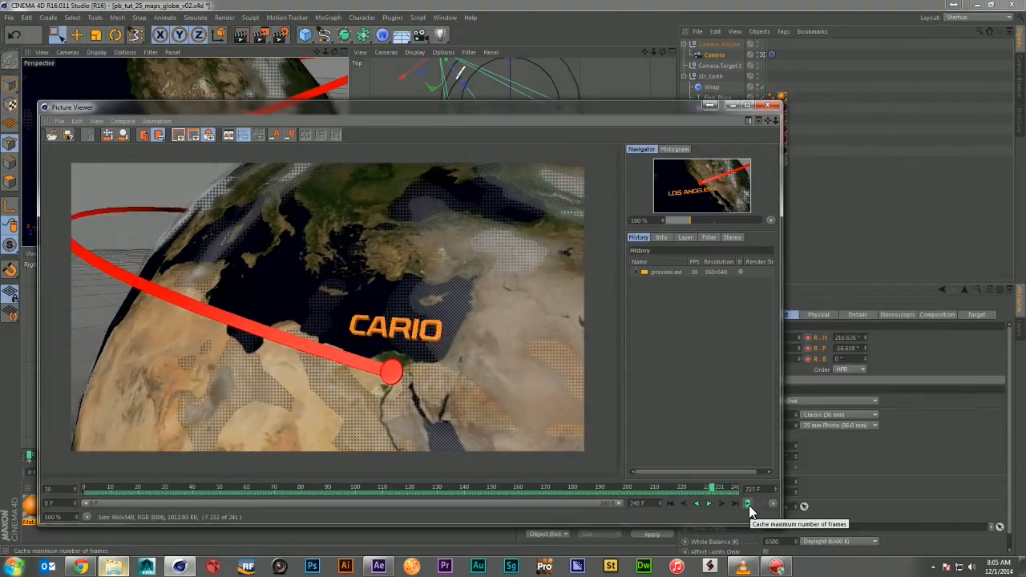
left_click(767, 105)
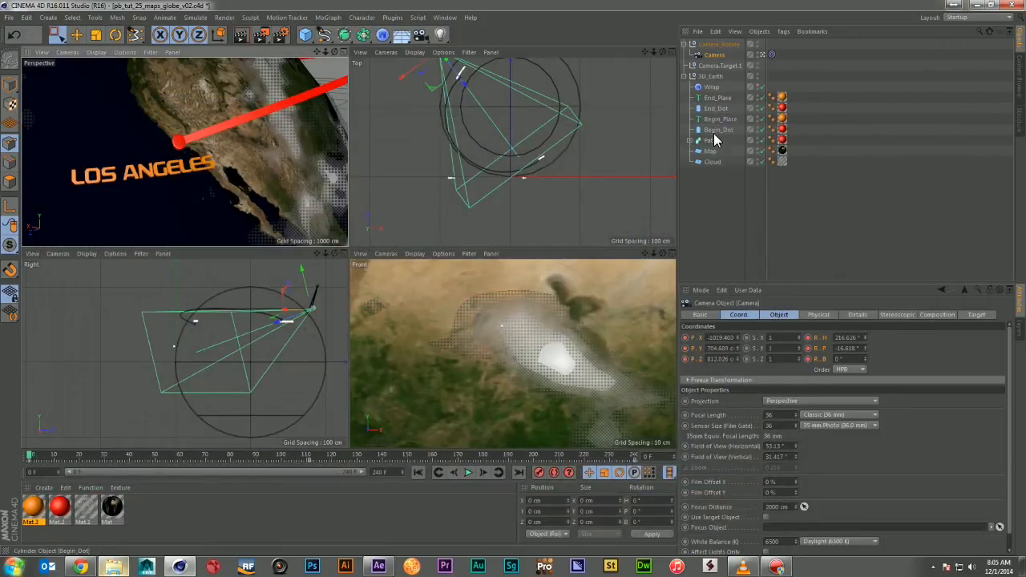
Step: Set the Path sweep's End Growth to 0 % at frame 0 and keyframe it
left_click(713, 140)
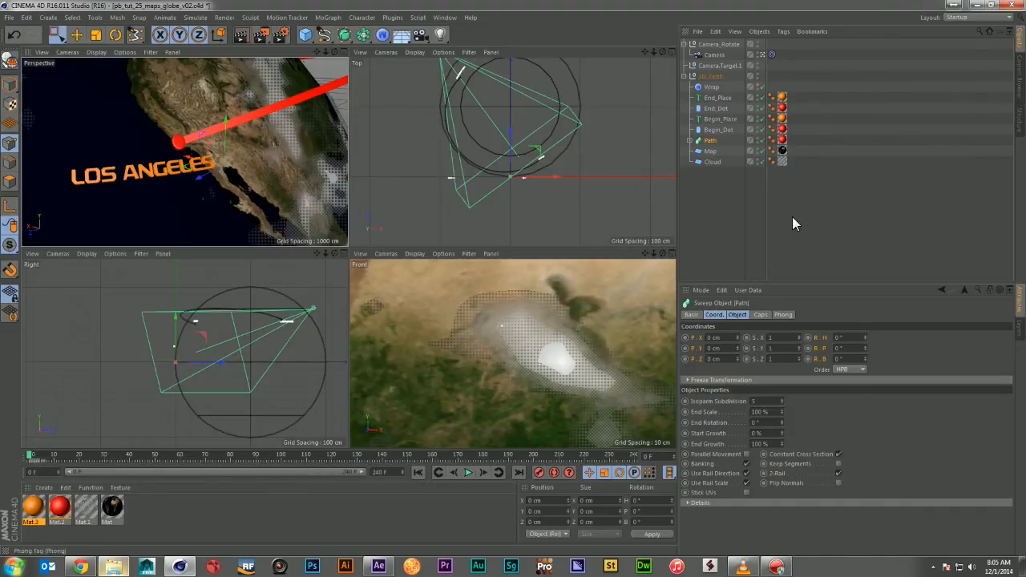
left_click(760, 314)
left_click(736, 315)
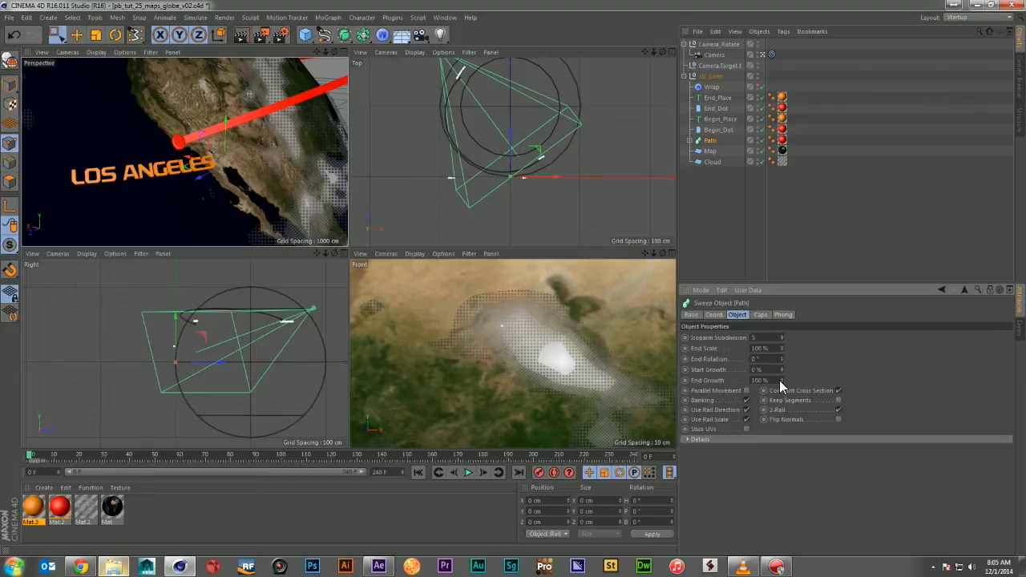
left_click_drag(781, 381, 781, 441)
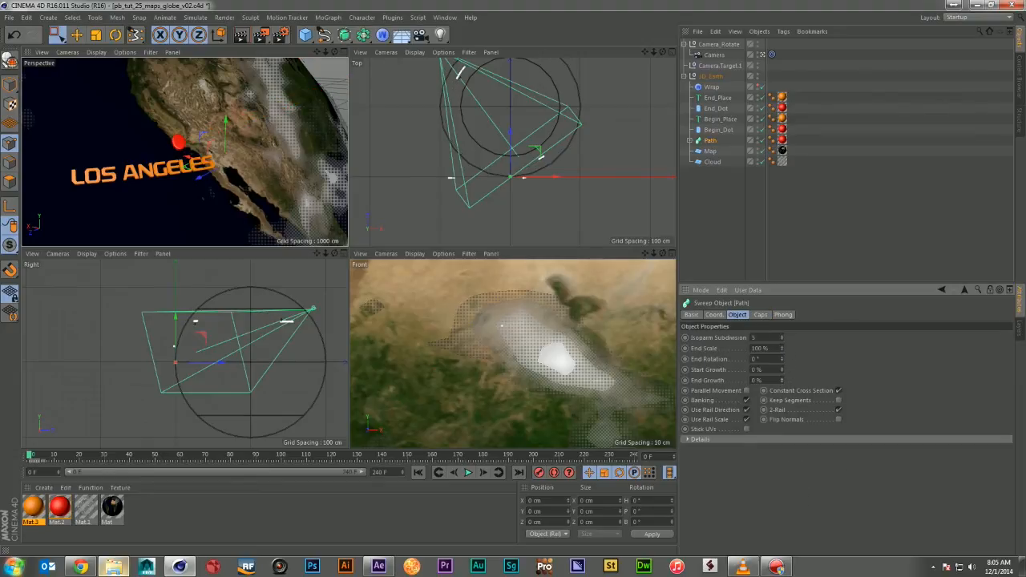
left_click(685, 380)
Step: Keyframe the Path's End Growth at 100 % on frame 240, return to frame 0, and clear the selection
left_click(634, 455)
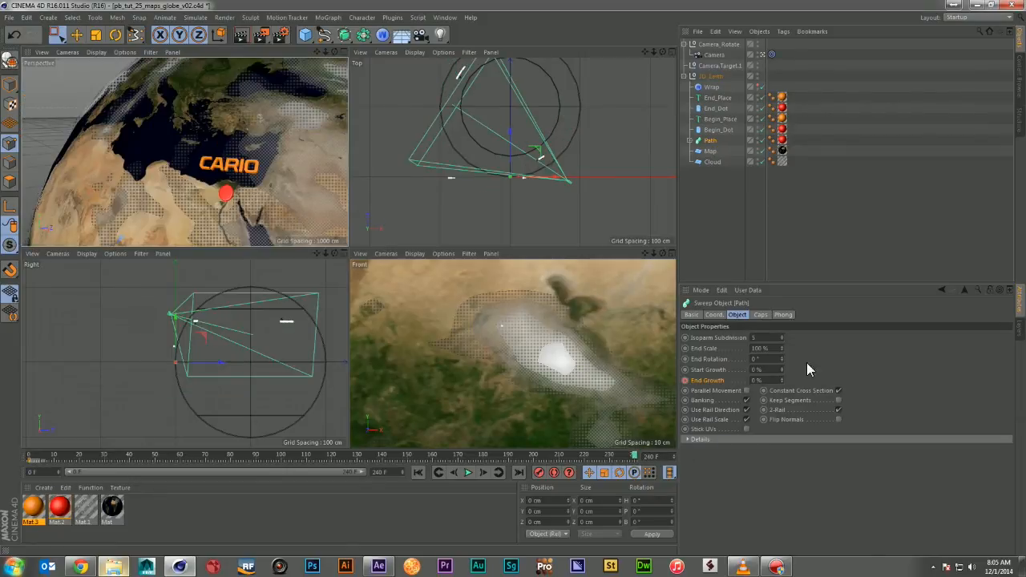
left_click(772, 382)
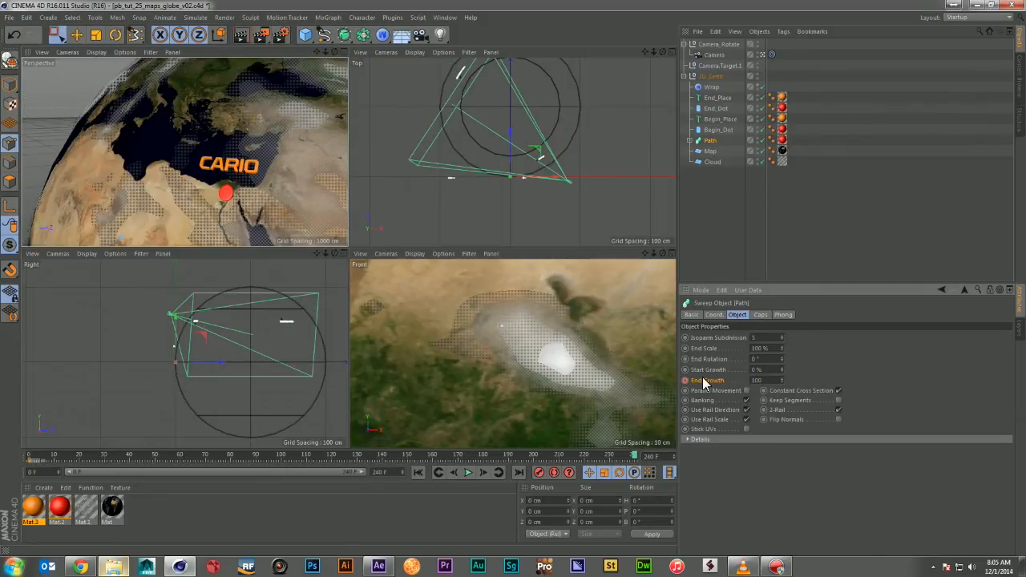
type("100")
key("Return")
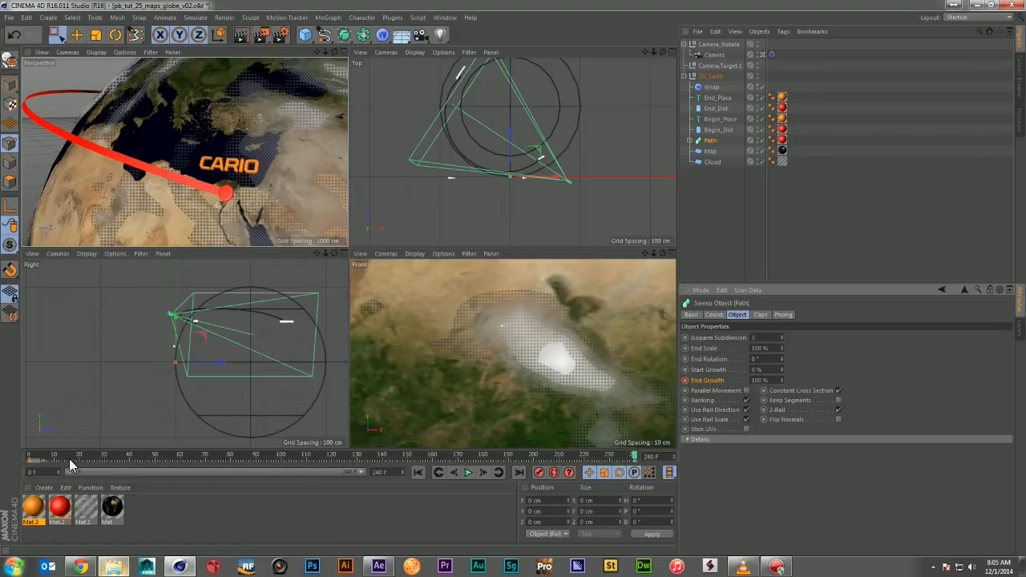
left_click_drag(49, 455, 30, 498)
left_click(740, 247)
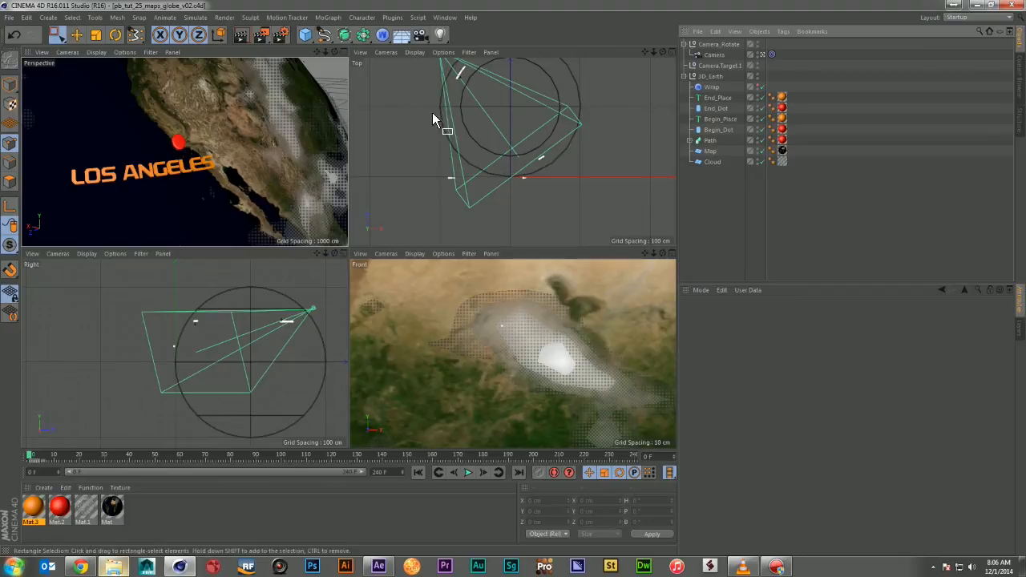
Step: Add an Omni light and place it above and away from the globe at about X -2267, Y 884, Z 1643 cm
left_click(440, 36)
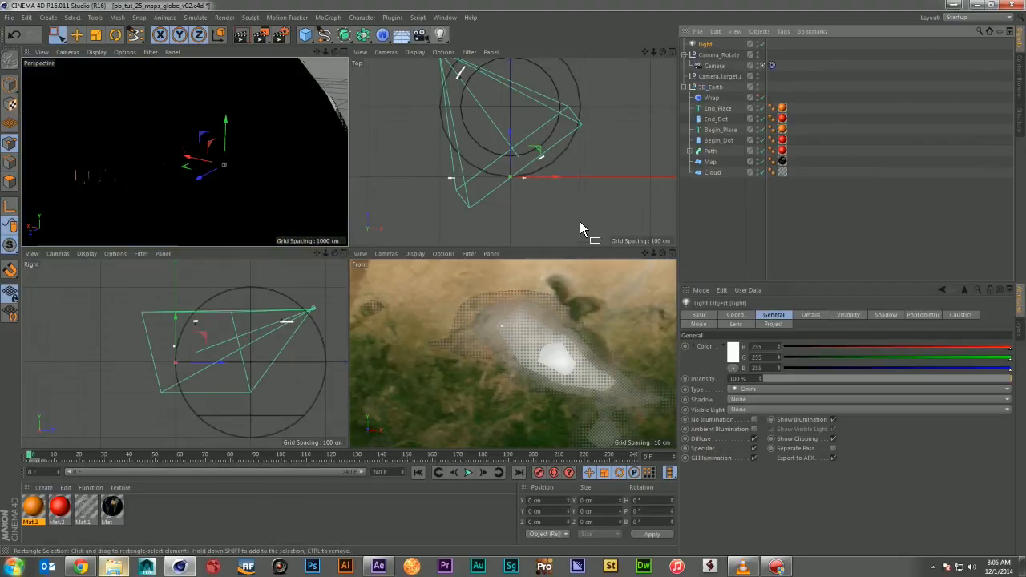
left_click_drag(463, 118, 407, 48)
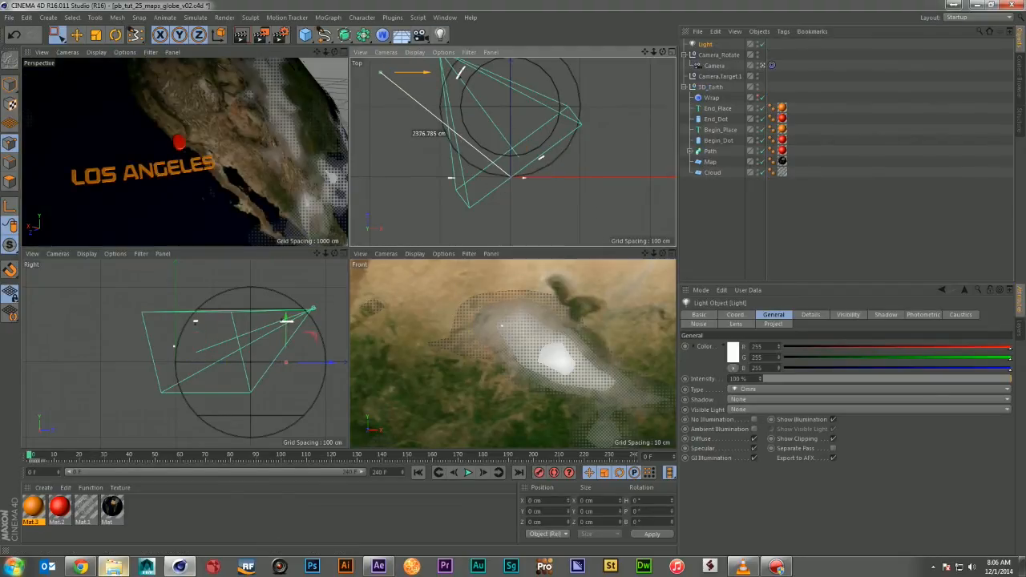
left_click_drag(654, 52, 614, 67)
left_click_drag(499, 109, 489, 103)
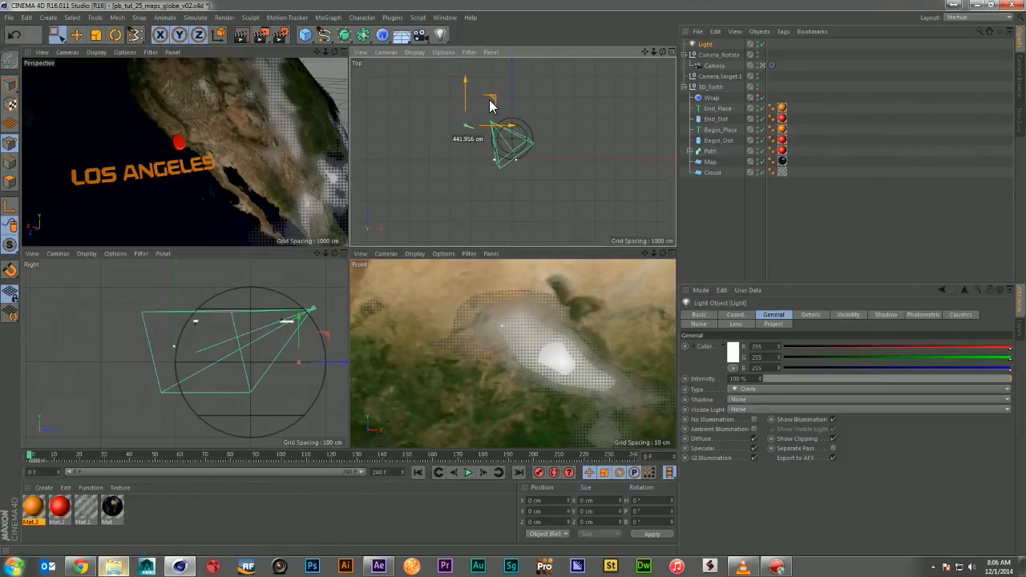
left_click_drag(298, 321, 301, 274)
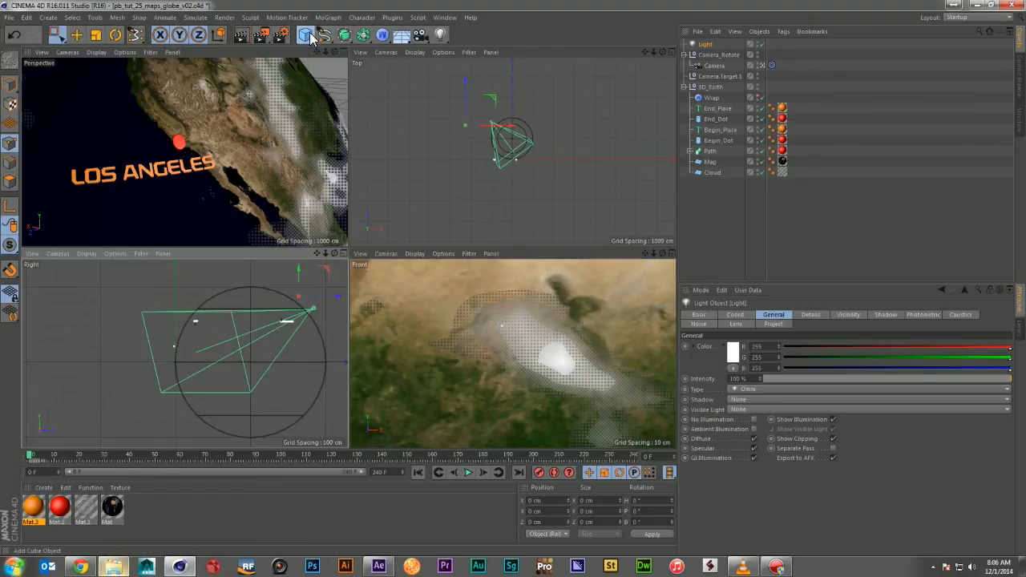
Step: Create a null named Light_Rotate and make the Light its child
left_click_drag(305, 35, 343, 48)
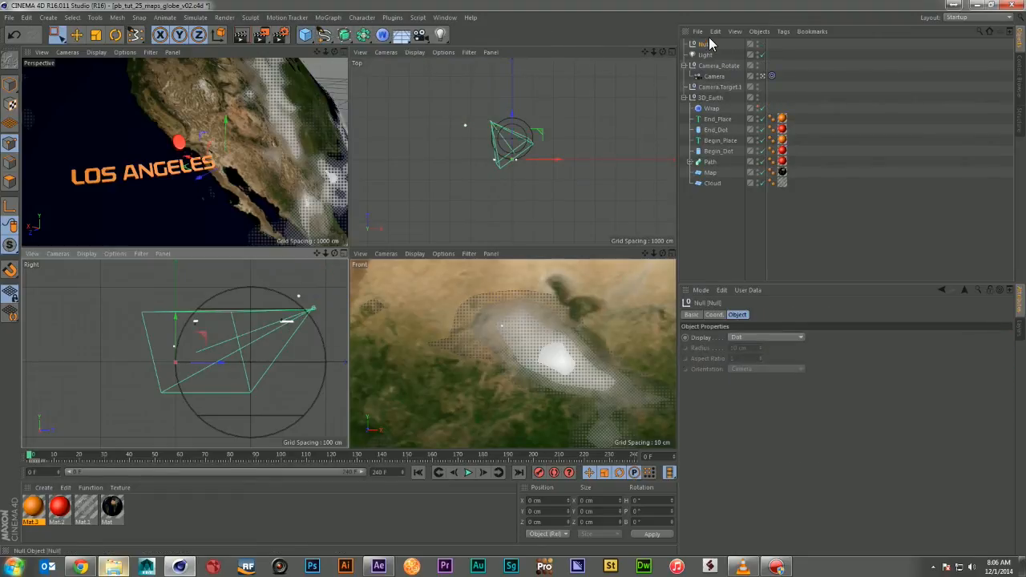
double_click(705, 43)
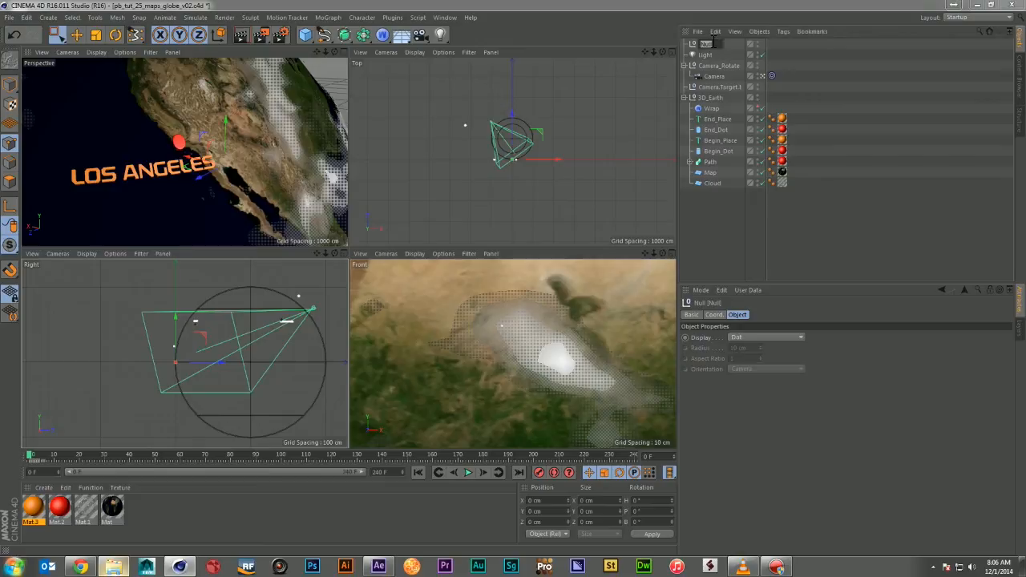
type("Light_Rotate")
key("Return")
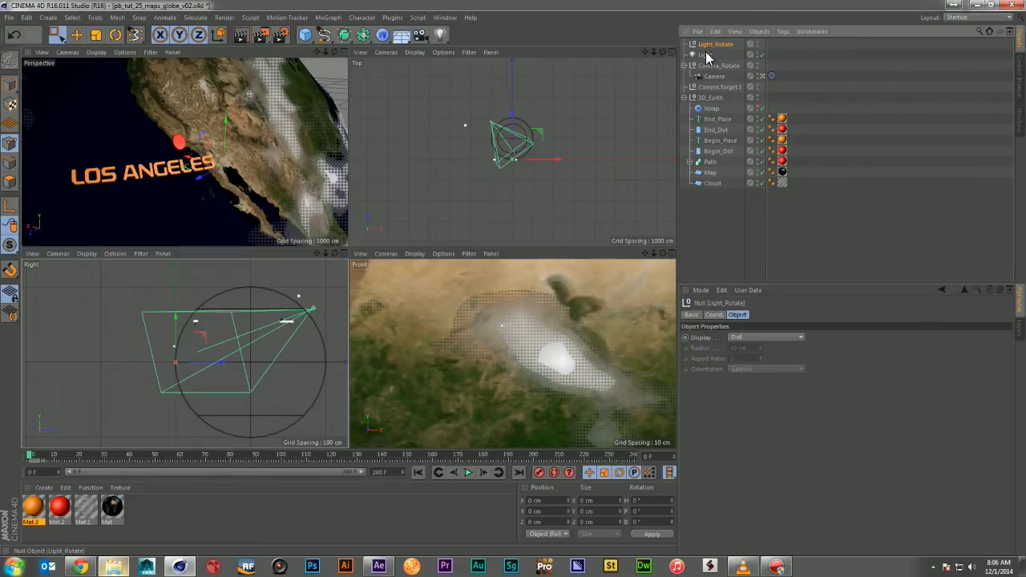
left_click_drag(706, 55, 707, 43)
Step: Keyframe Light_Rotate's position at frame 0, and its heading rotation at 134° on frame 240 to light CARIO
left_click(716, 44)
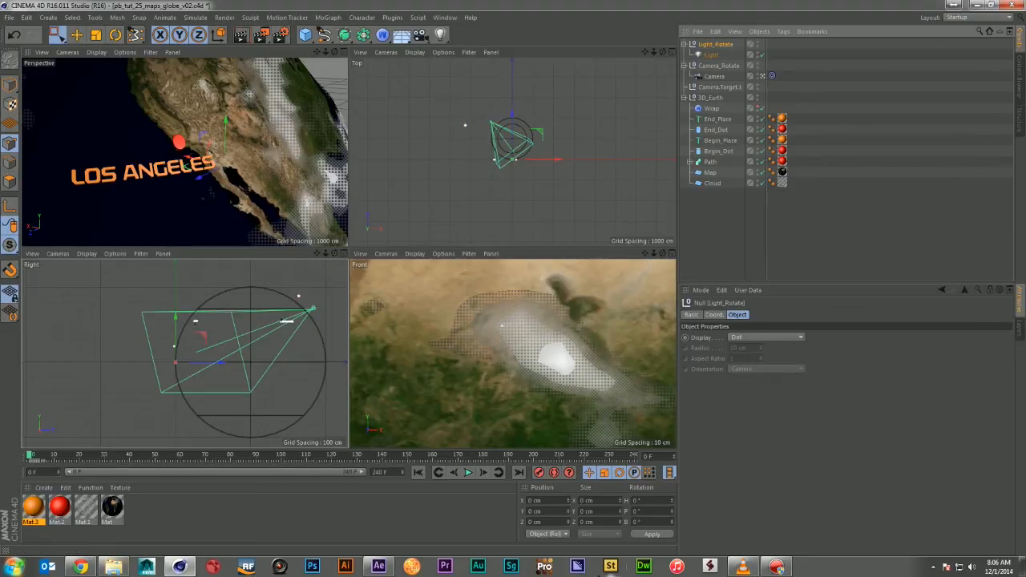
left_click(712, 314)
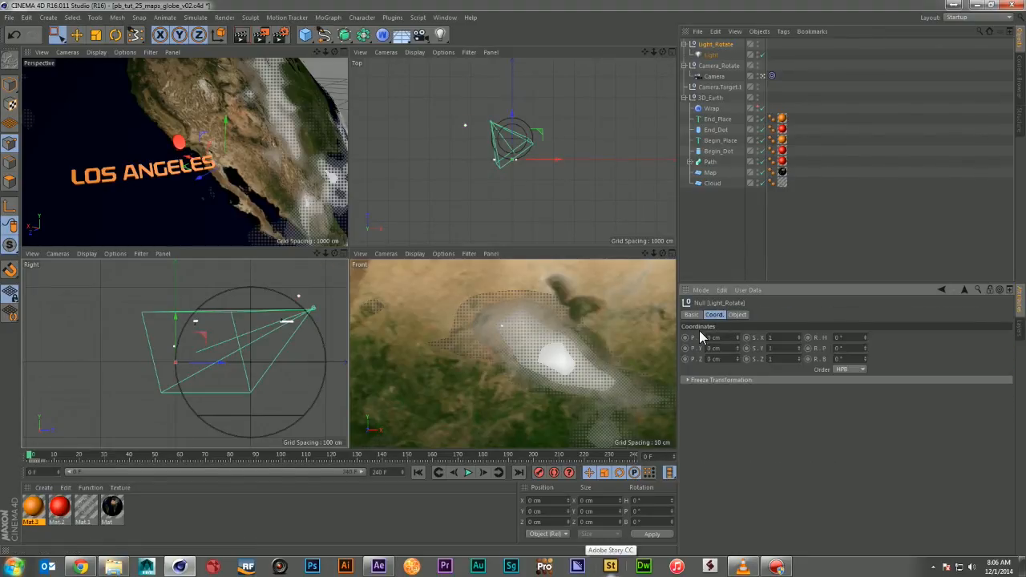
left_click(685, 337, "ctrl")
left_click(633, 455)
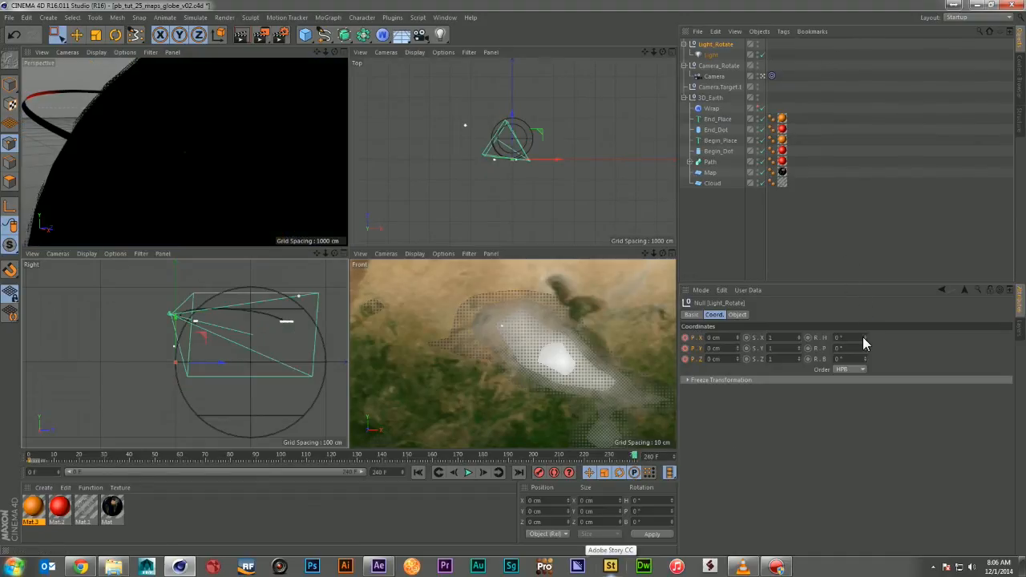
left_click_drag(863, 337, 936, 328)
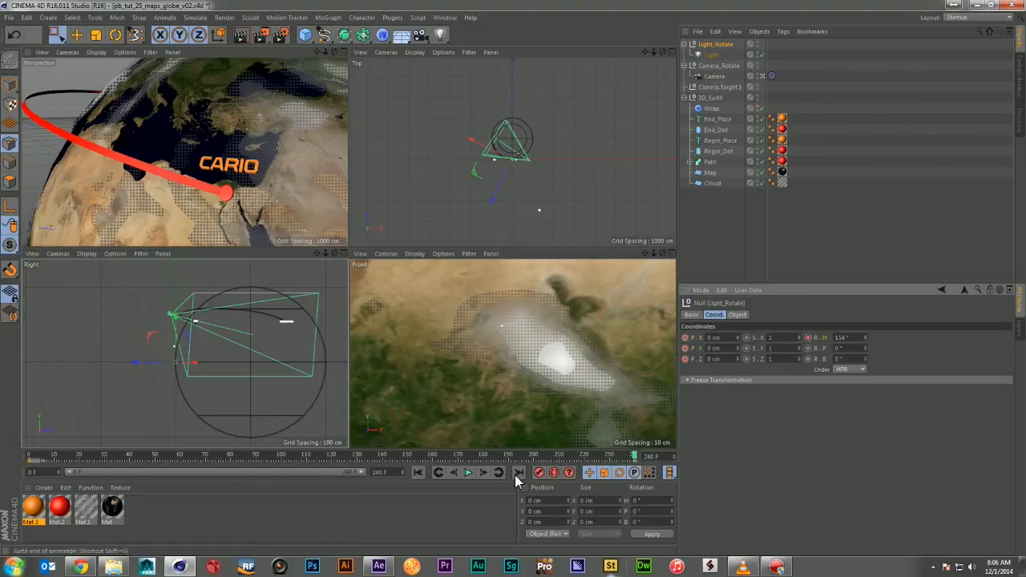
Step: Reset Light_Rotate's heading to 0° at frame 0, keyframe it, and scrub to frame 240 to check the lighting
left_click(415, 473)
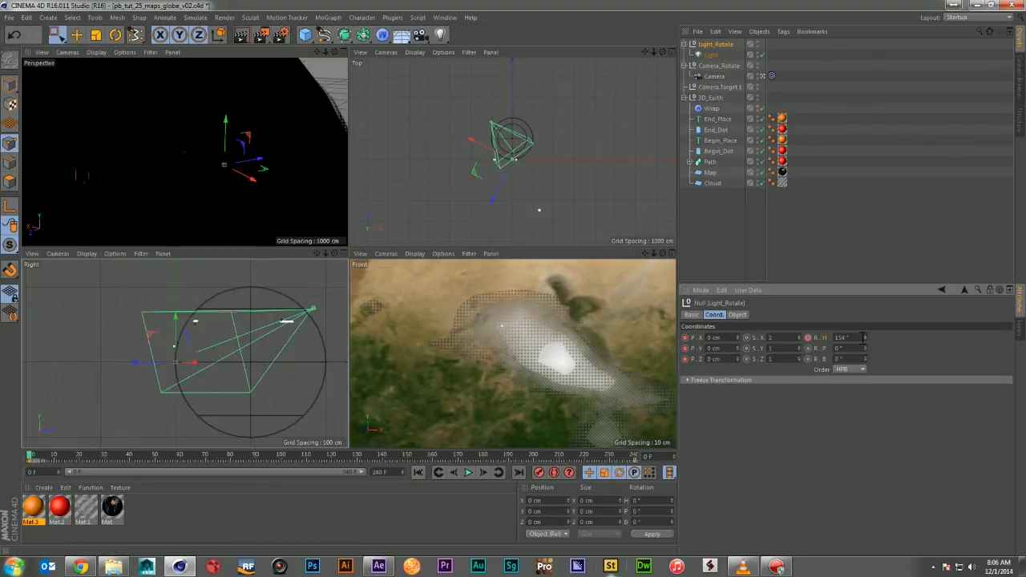
right_click(863, 337)
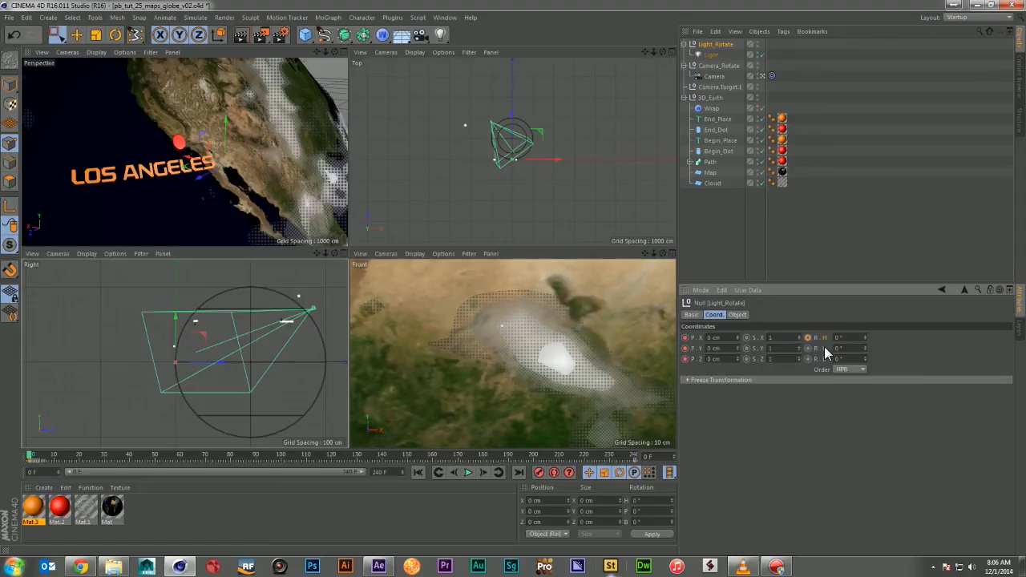
left_click(819, 164)
left_click_drag(32, 457, 707, 468)
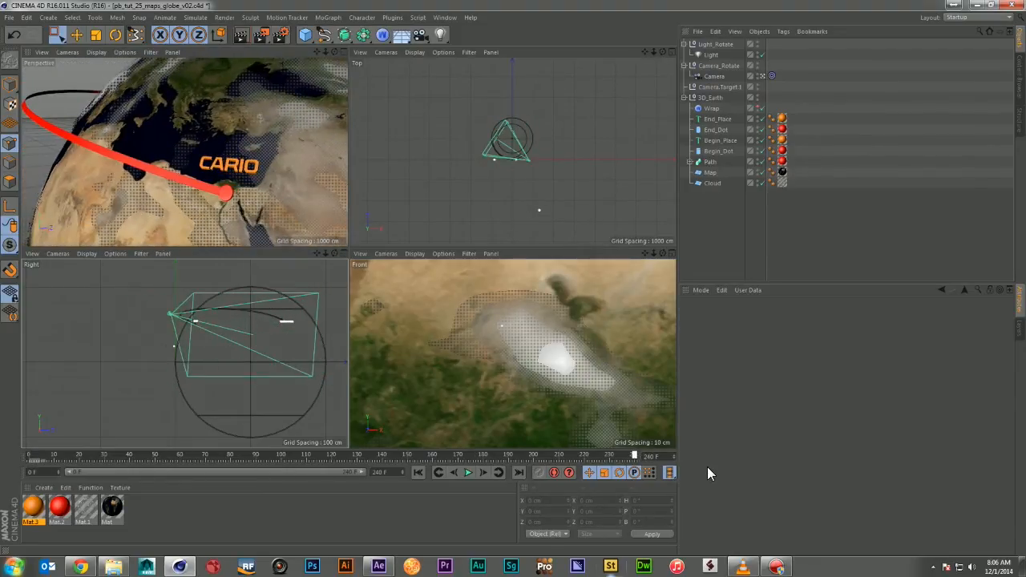
Step: Test-render the Light with Area shadows at frame 240, and switch its shadow type to Shadow Maps (Soft)
left_click(711, 55)
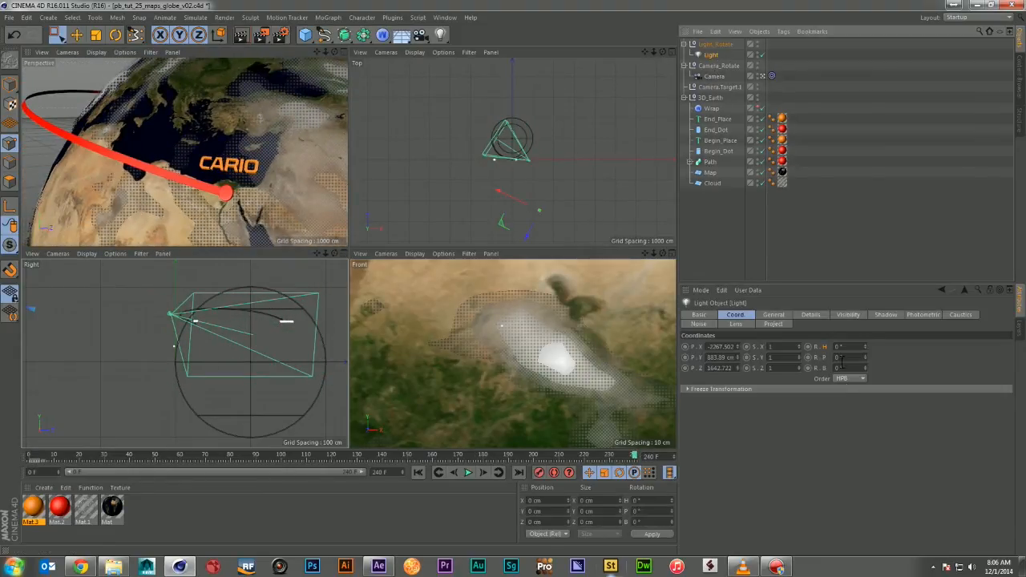
left_click(883, 312)
left_click(752, 347)
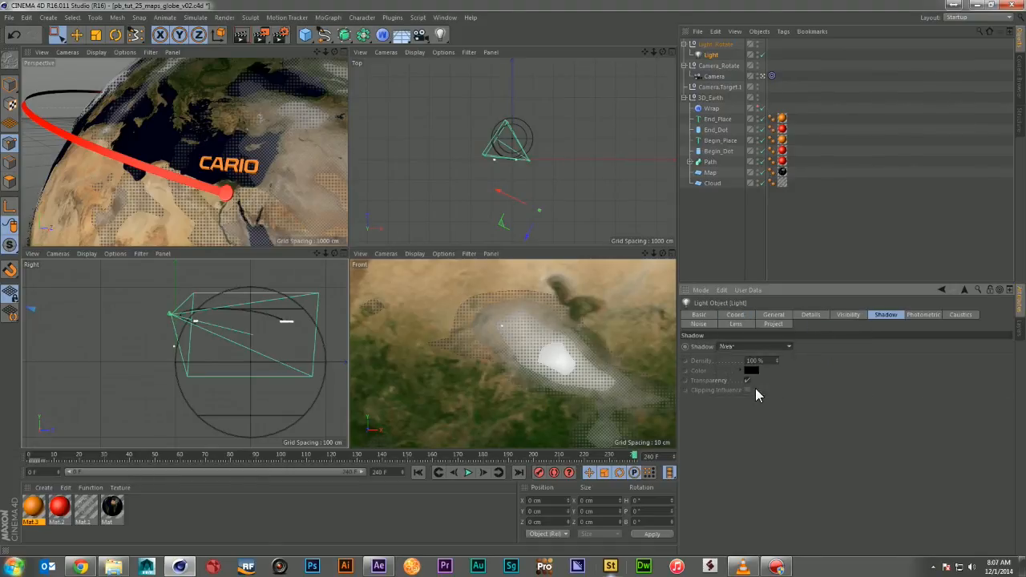
left_click(753, 389)
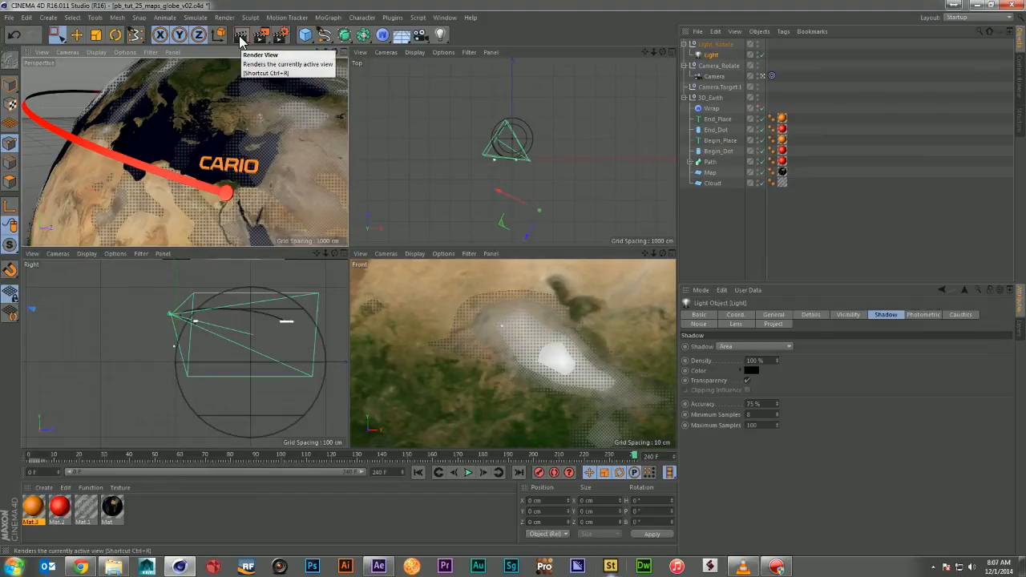
left_click(241, 37)
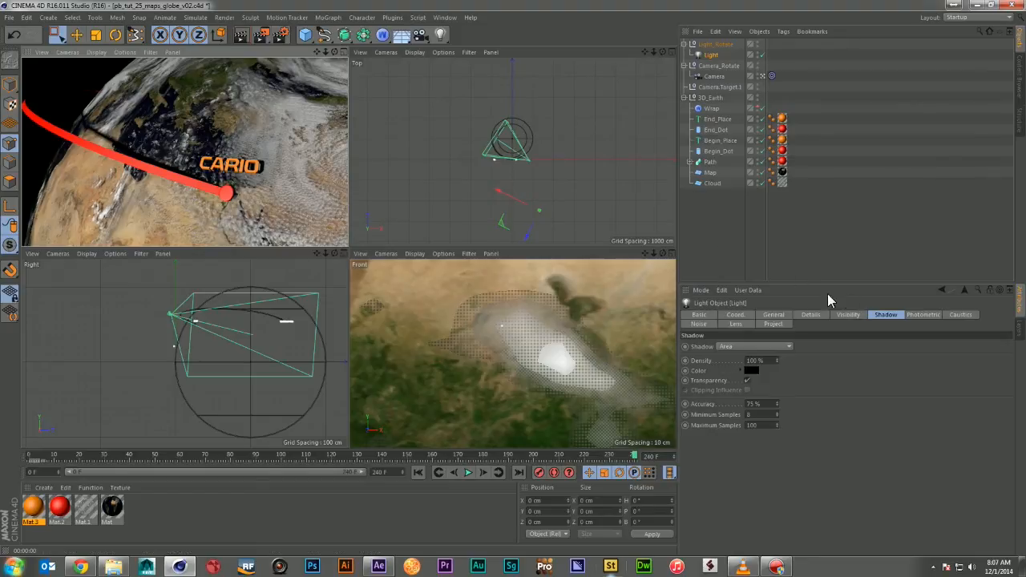
left_click(768, 346)
left_click(765, 370)
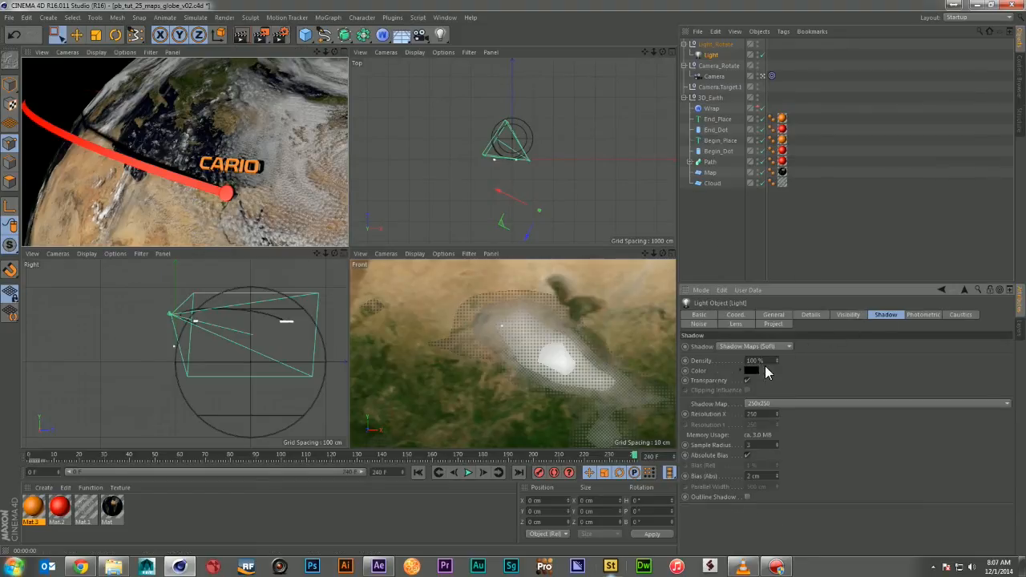
Step: Set the Light's shadow map resolution to 1750x1750
left_click(780, 402)
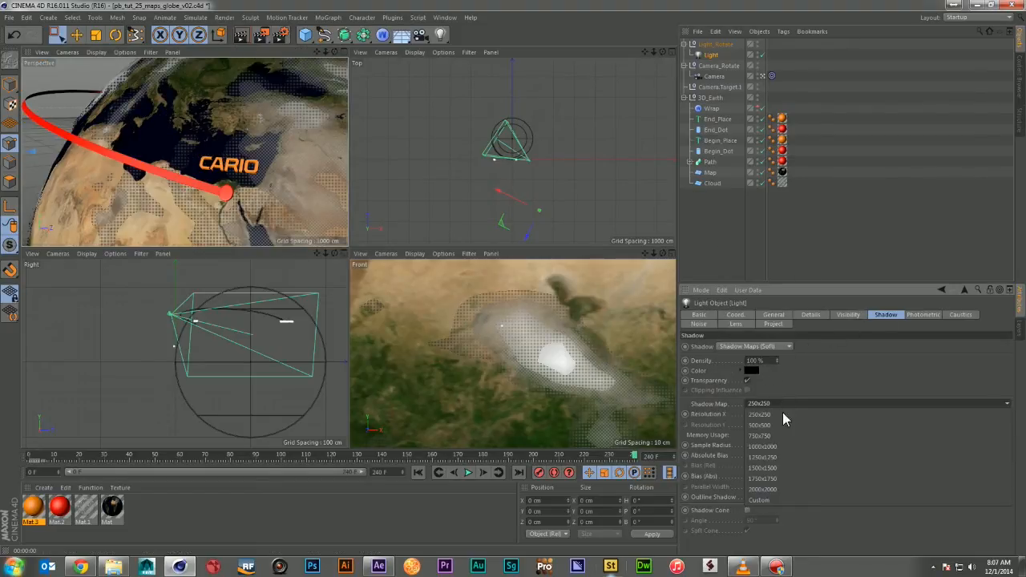
left_click(777, 481)
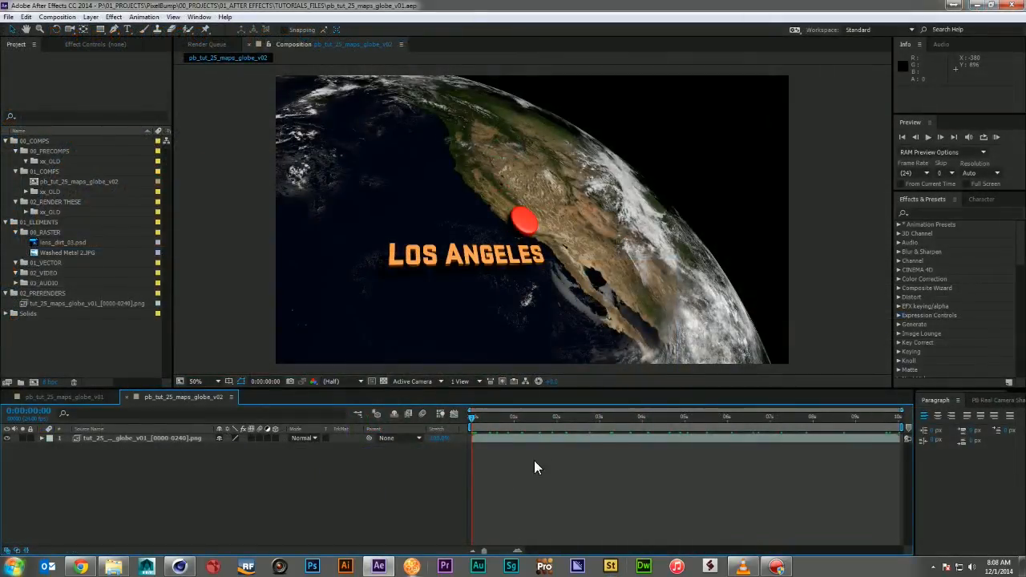
Step: Switch to After Effects and examine the rendered globe sequence at its start and end, including a close look at CAIRO
left_click_drag(499, 424, 897, 462)
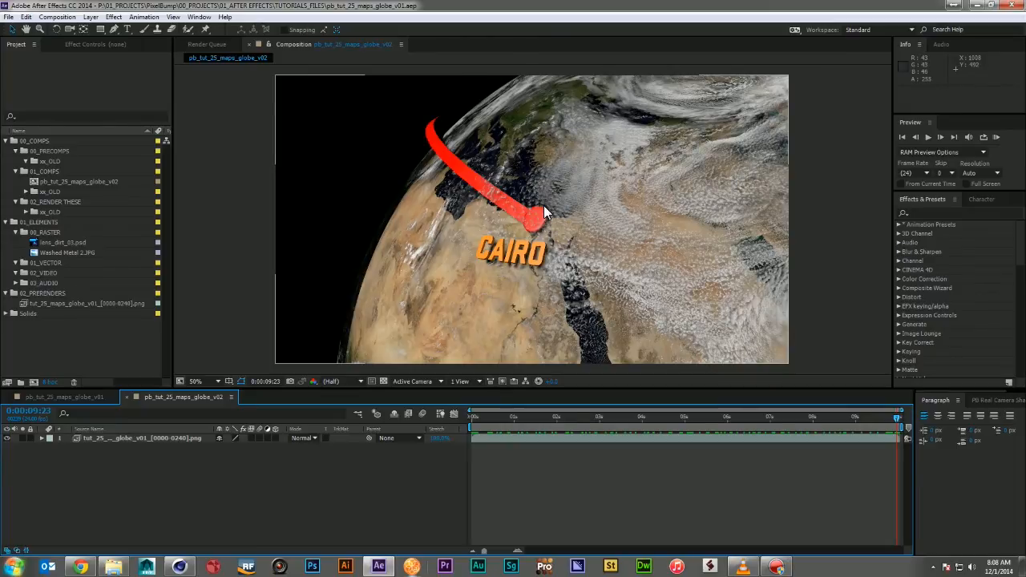
scroll(544, 206, "up", 2)
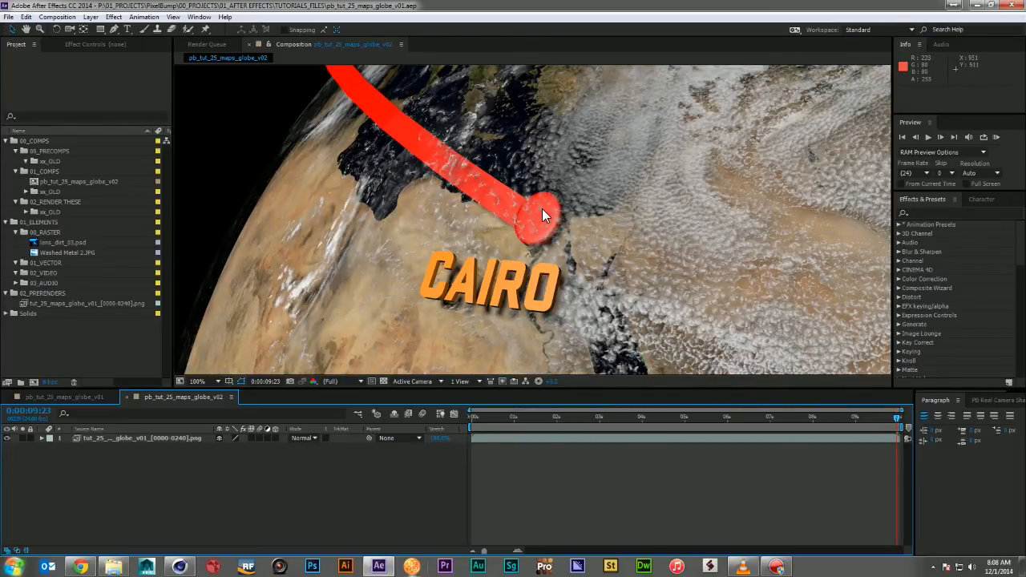
scroll(587, 272, "down", 2)
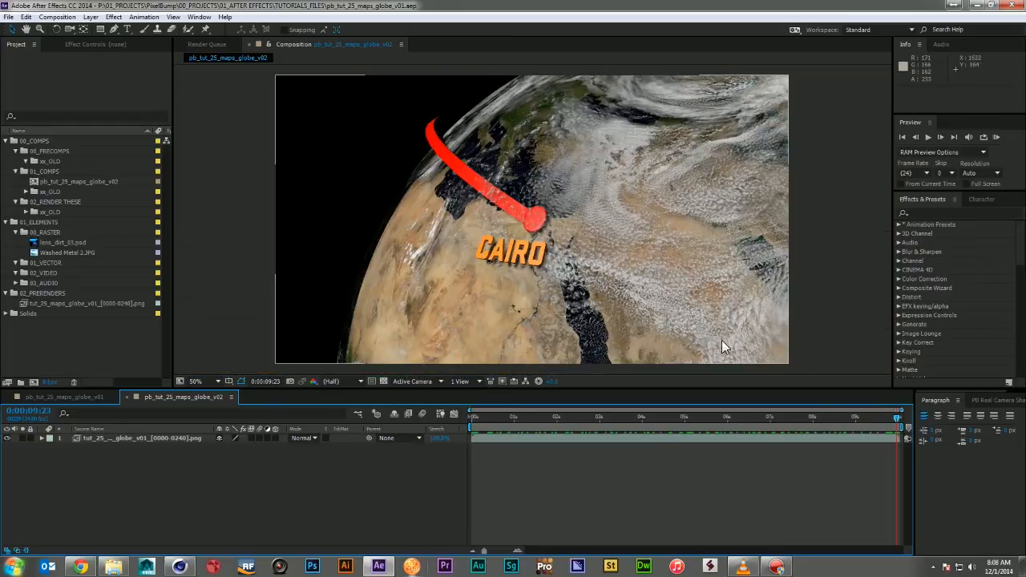
left_click_drag(824, 412, 414, 428)
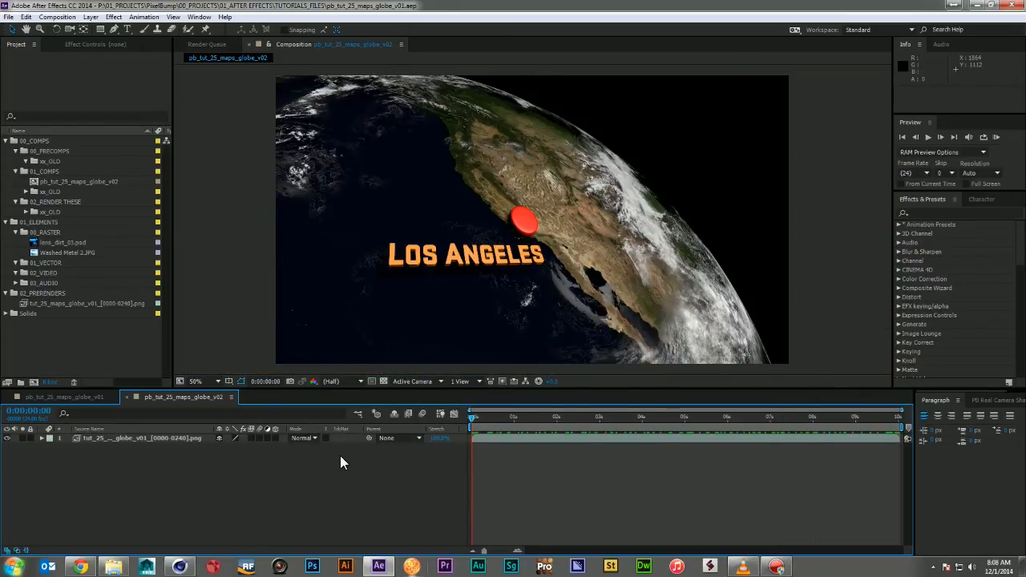
Step: Create a black solid at the composition's size named BG
key("ctrl+y")
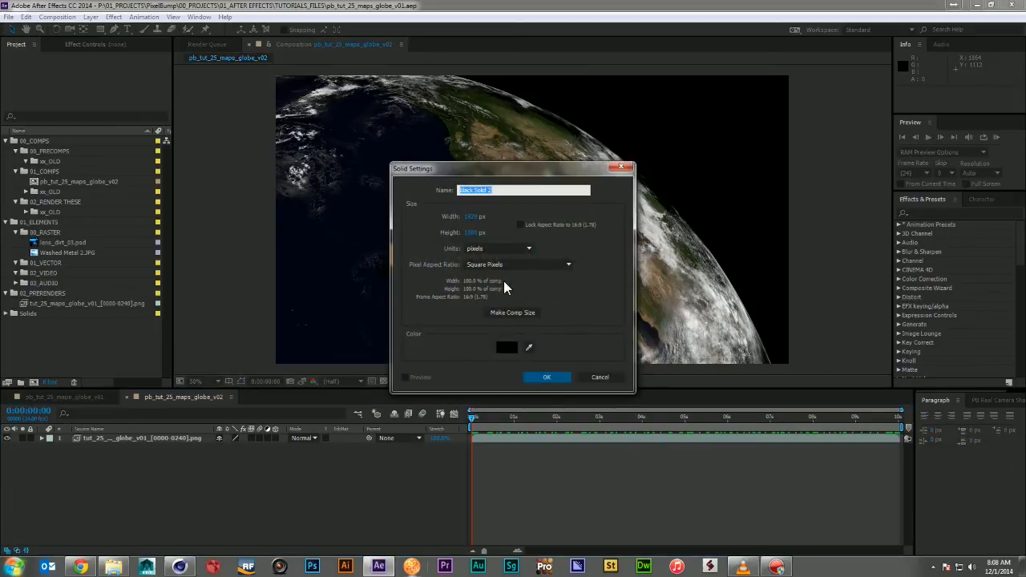
type("BG")
key("Return")
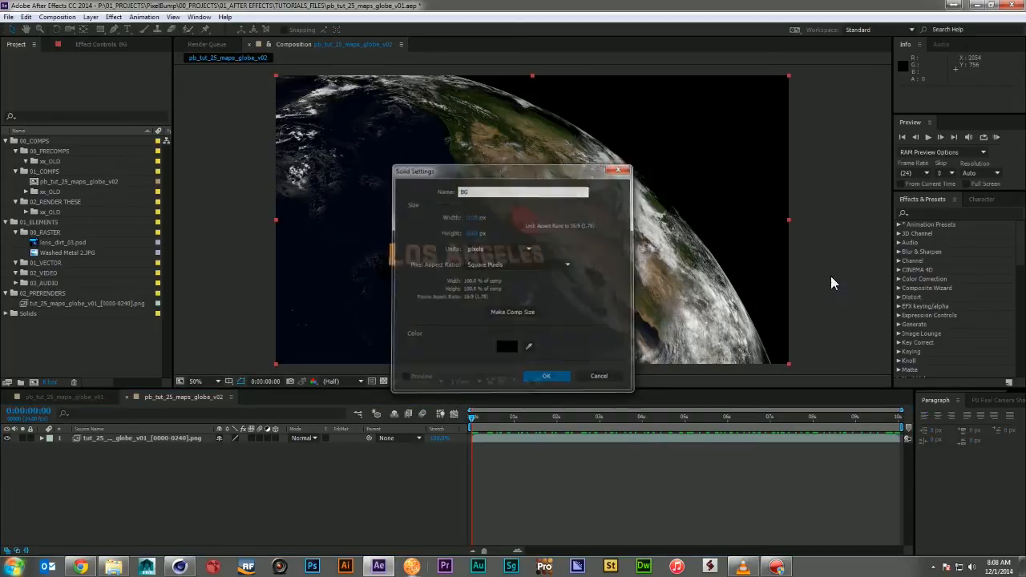
Step: Apply Gradient Ramp to the BG solid and set its end color to dark blue 000229
left_click(943, 213)
type("ramp")
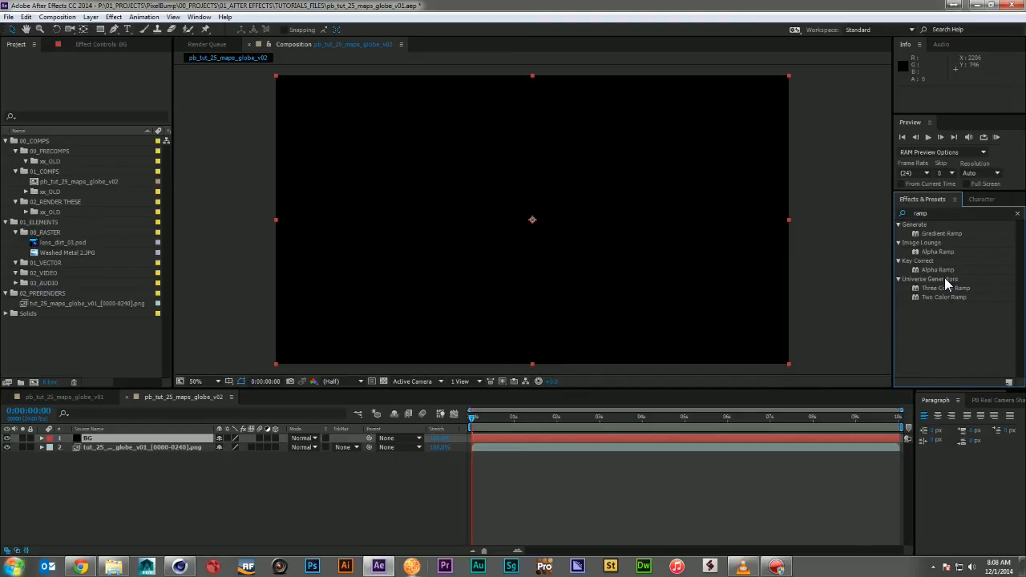
left_click_drag(938, 233, 96, 437)
left_click(100, 103)
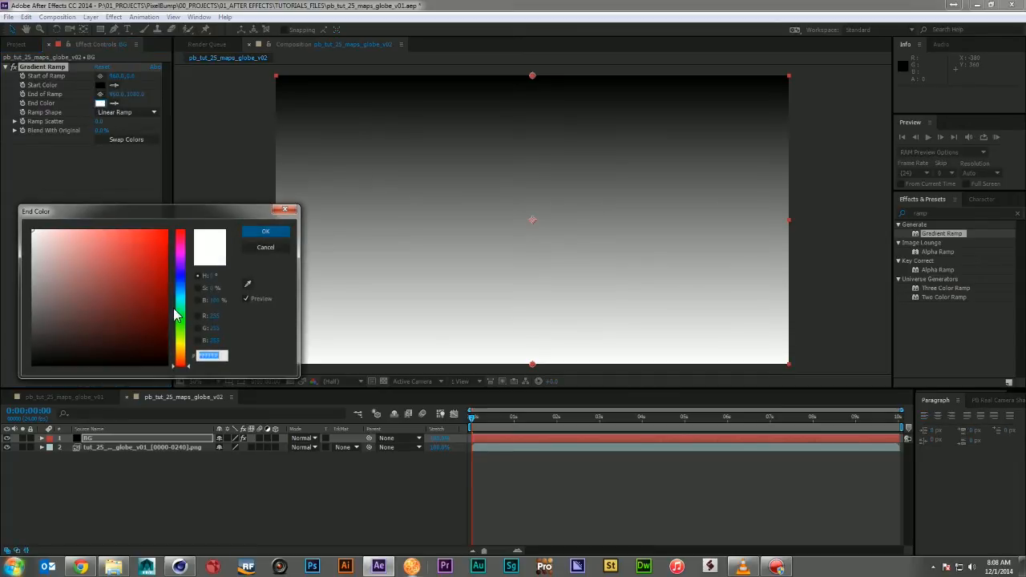
left_click_drag(179, 294, 181, 276)
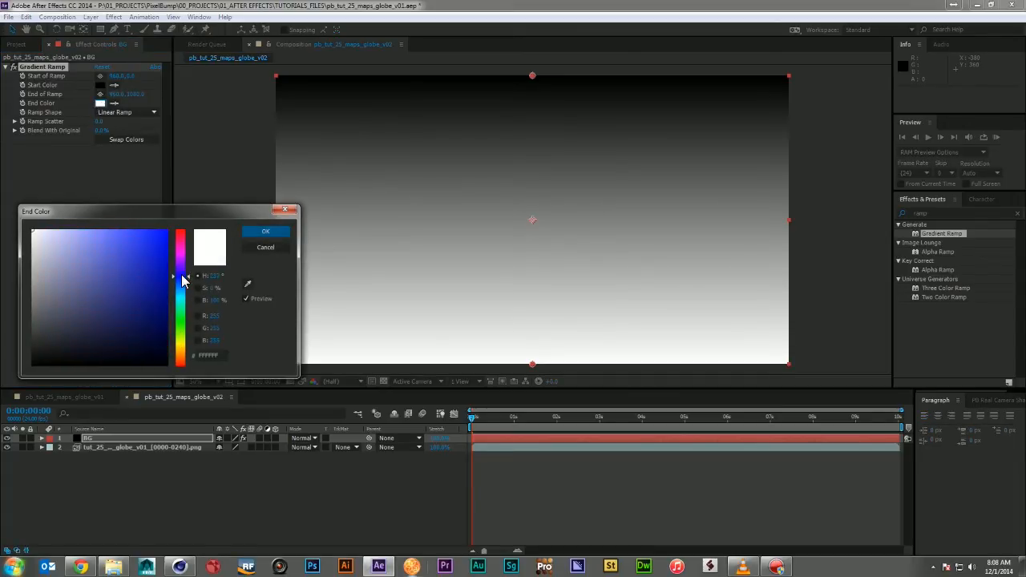
left_click_drag(163, 320, 167, 344)
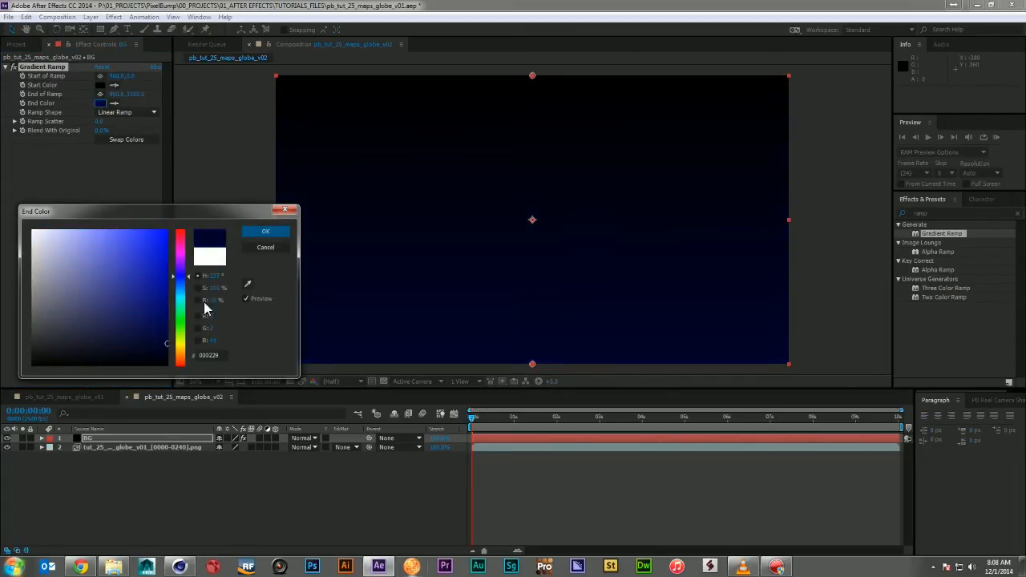
left_click(265, 231)
Step: Move the BG layer beneath the globe sequence and check the background at 0:00:10:00
left_click_drag(95, 433, 112, 451)
left_click_drag(484, 417, 945, 427)
left_click(112, 513)
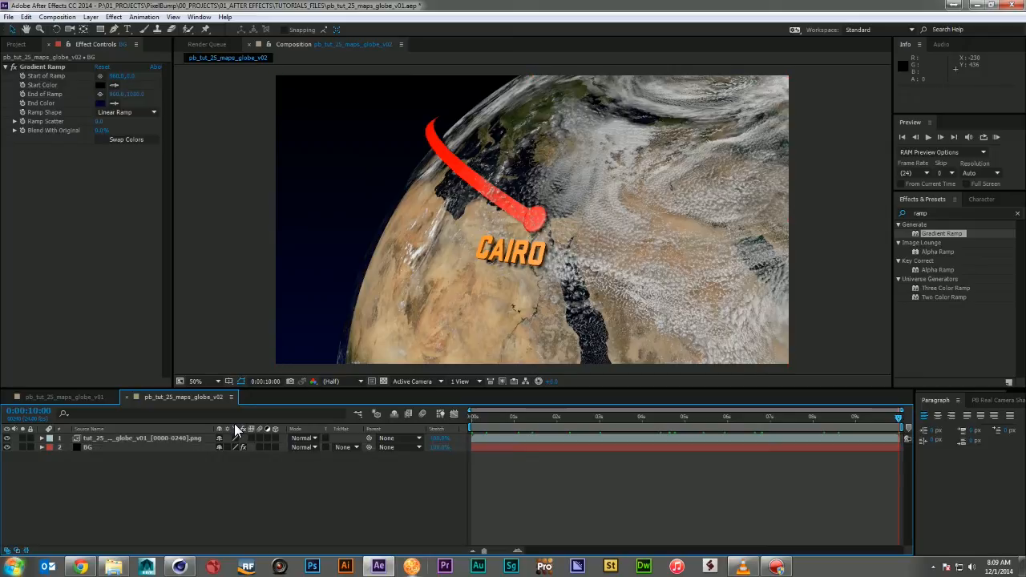
Step: Duplicate the globe sequence layer and apply the Stylize Glow effect to the lower copy
left_click(163, 439)
key("ctrl+d")
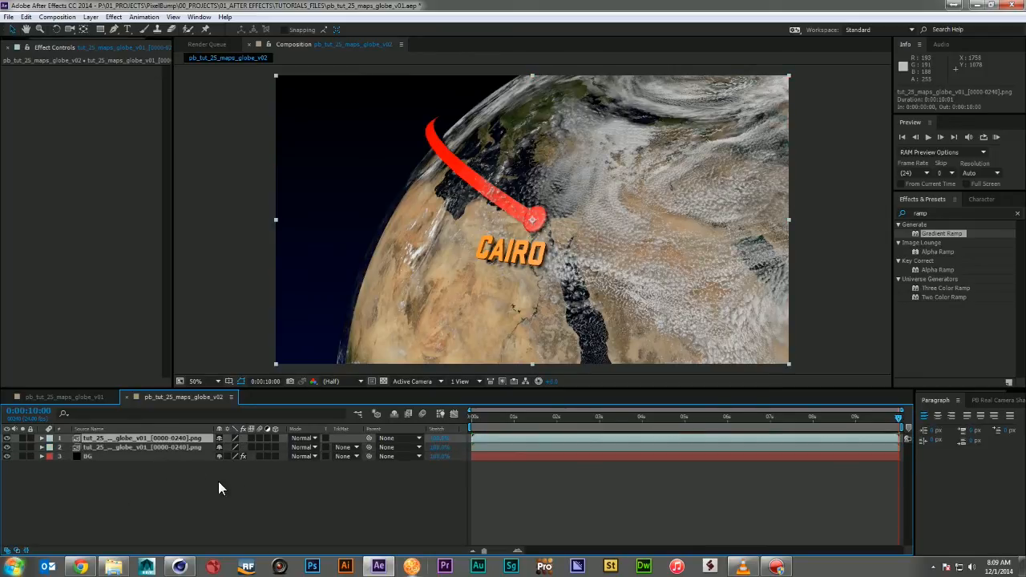
left_click(181, 448)
left_click(939, 212)
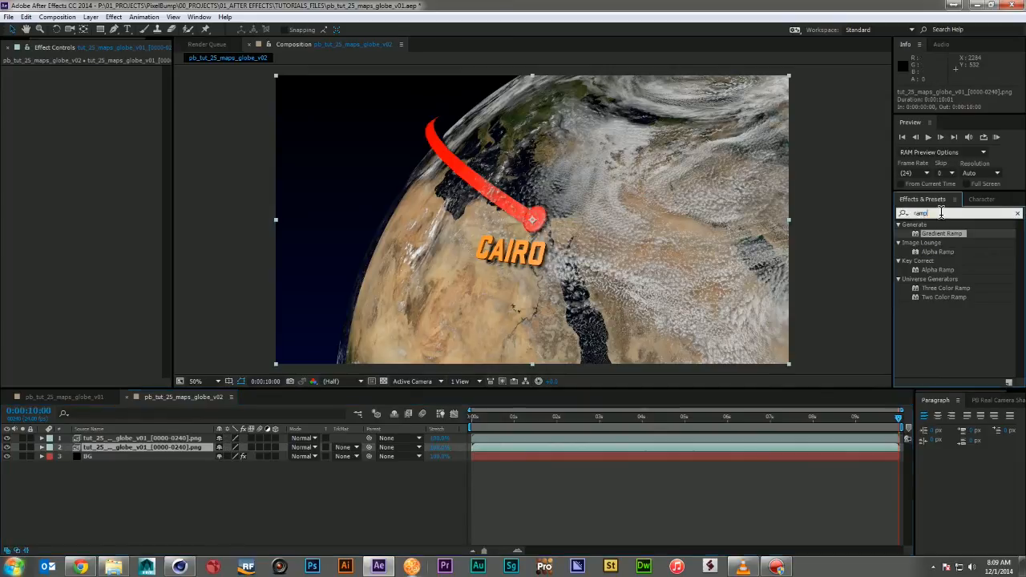
type("glow")
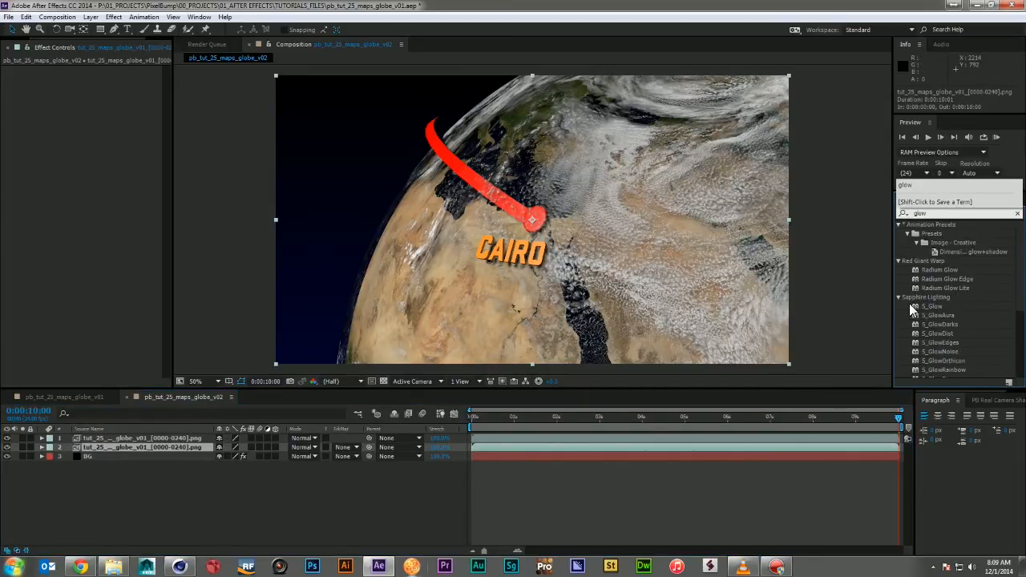
scroll(926, 303, "down", 4)
left_click_drag(927, 310, 128, 448)
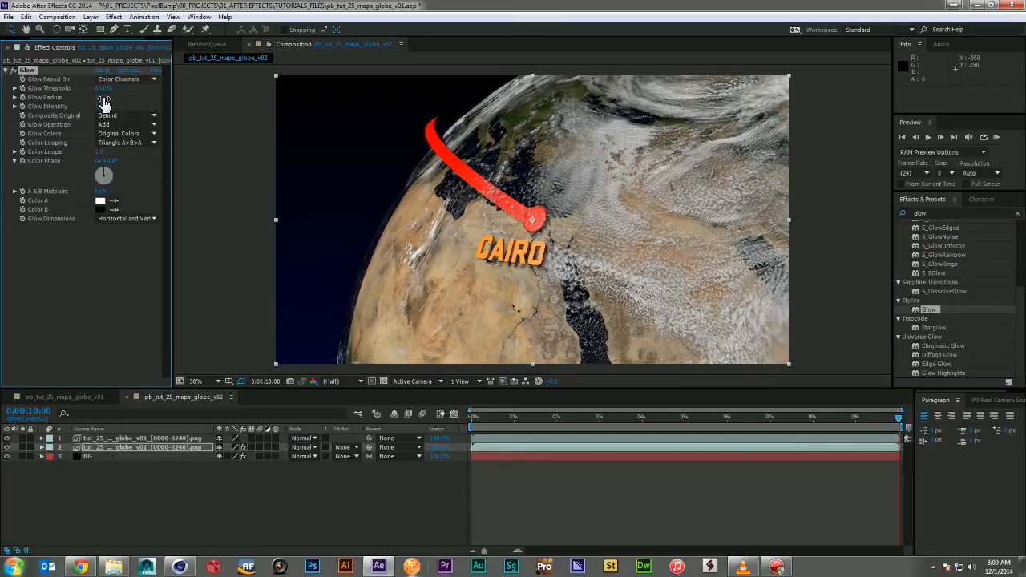
Step: Set the Glow Radius to 325 and Glow Threshold to 54.5%, and compare the glow at the composition's start and end
left_click_drag(101, 98, 238, 97)
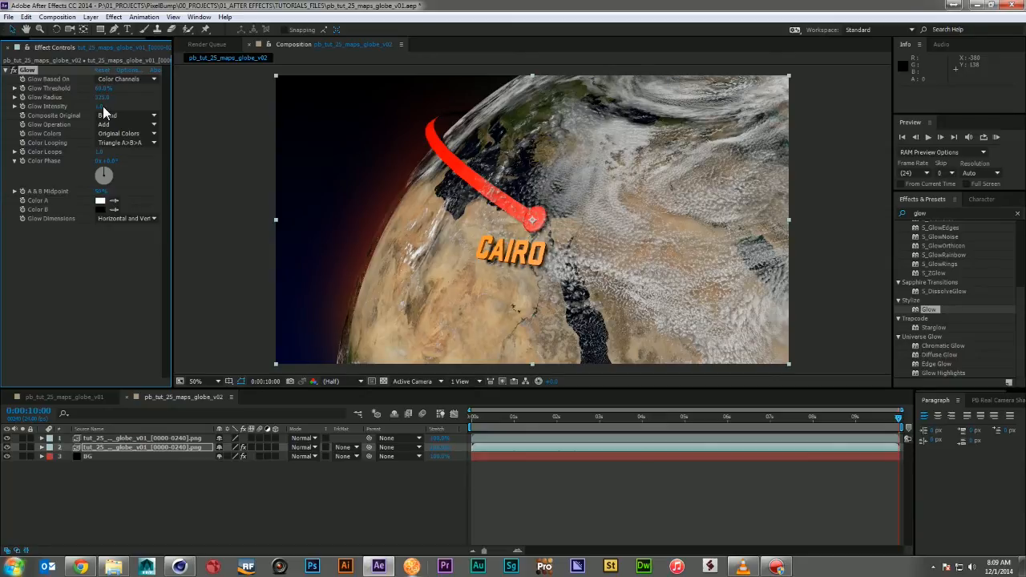
mouse_move(104, 89)
left_mouse_down()
mouse_move(119, 90)
mouse_move(92, 90)
left_mouse_up()
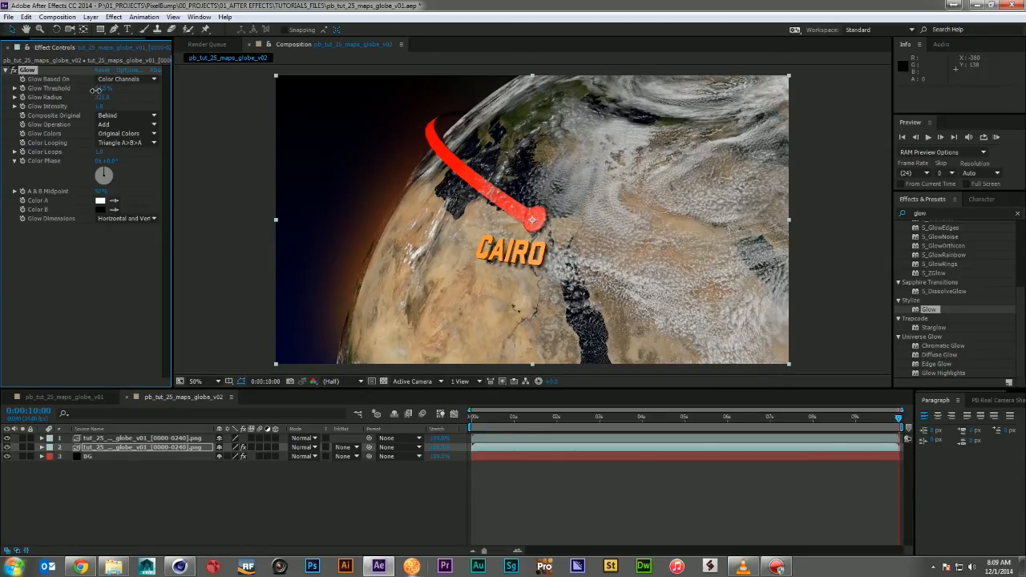
left_click_drag(661, 416, 432, 427)
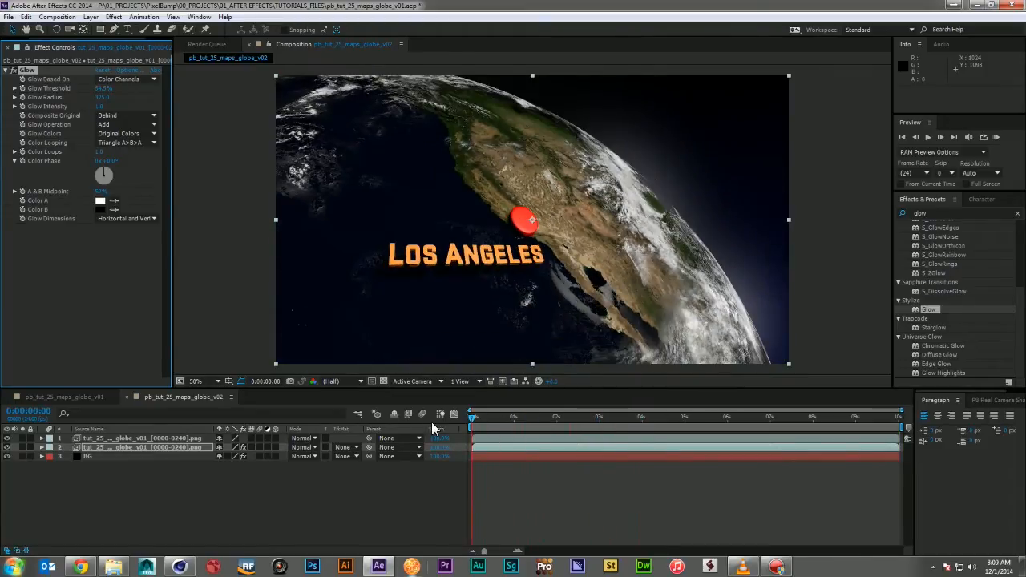
left_click(388, 428)
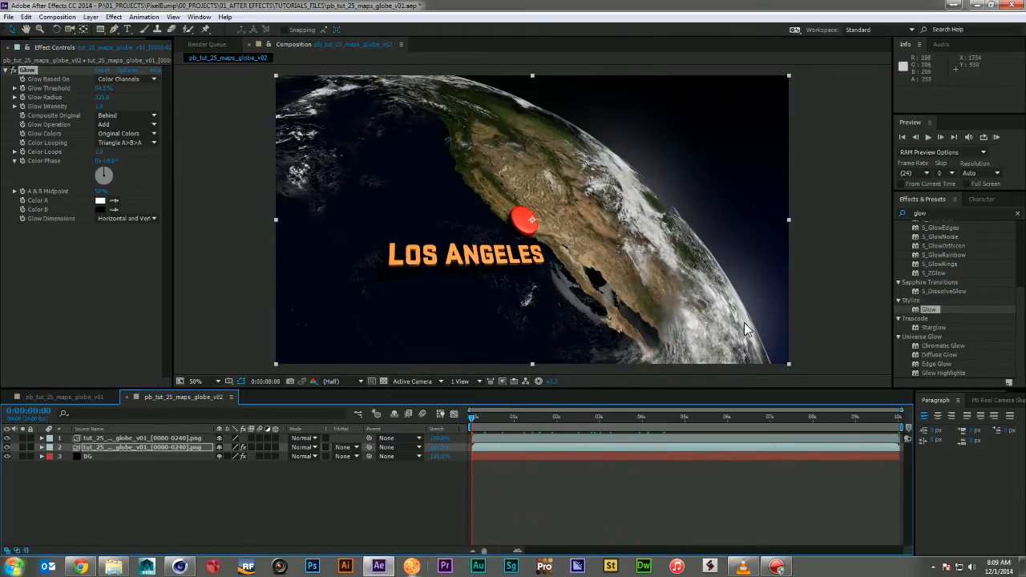
left_click(827, 417)
key("End")
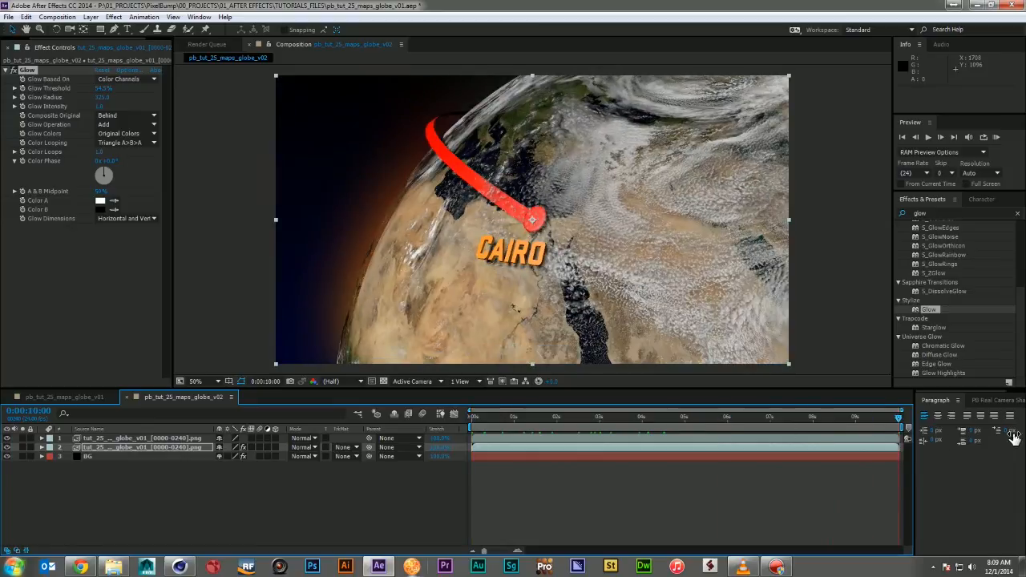
Step: Add Fast Blur after the Glow with Repeat Edge Pixels enabled and Blurriness 41, and check the result at the opening frames
double_click(951, 213)
type("fast")
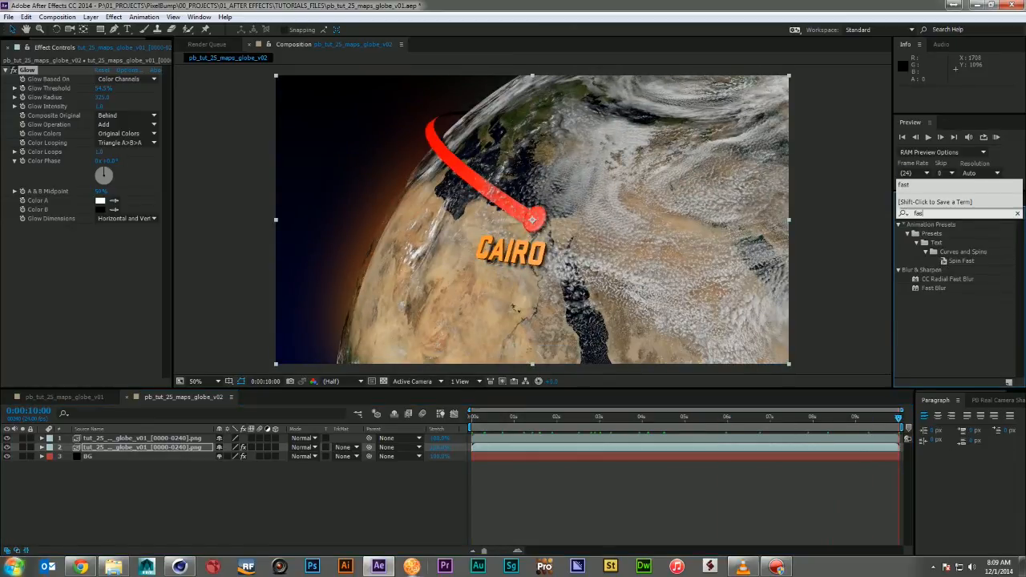
left_click_drag(934, 288, 107, 255)
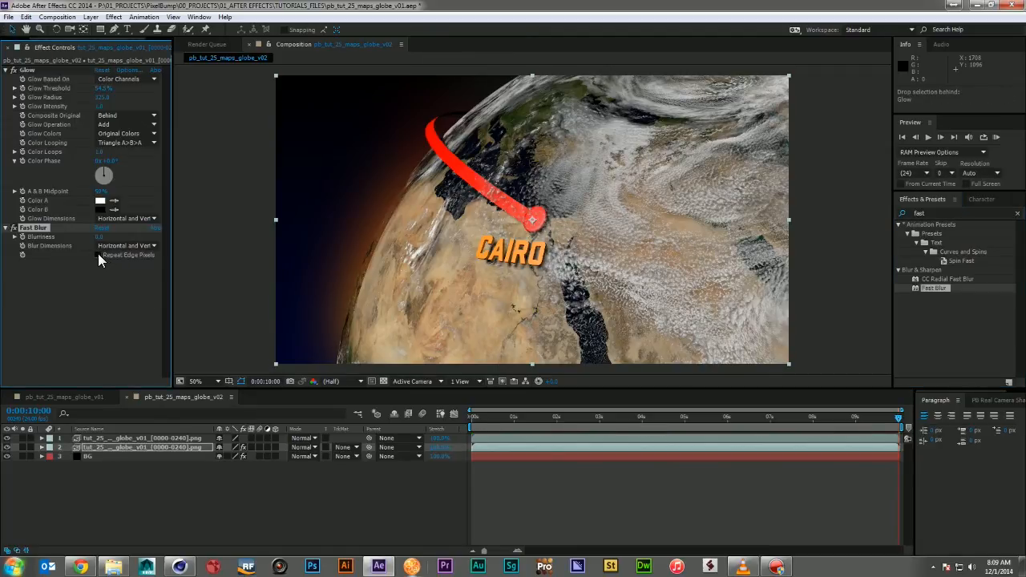
left_click(98, 253)
left_click_drag(105, 236, 122, 236)
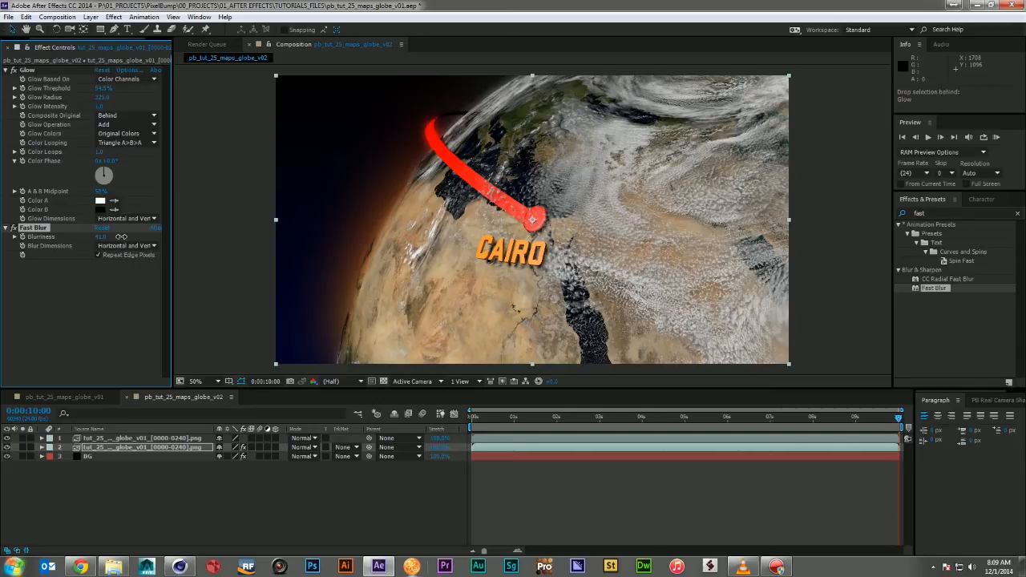
left_click(521, 418)
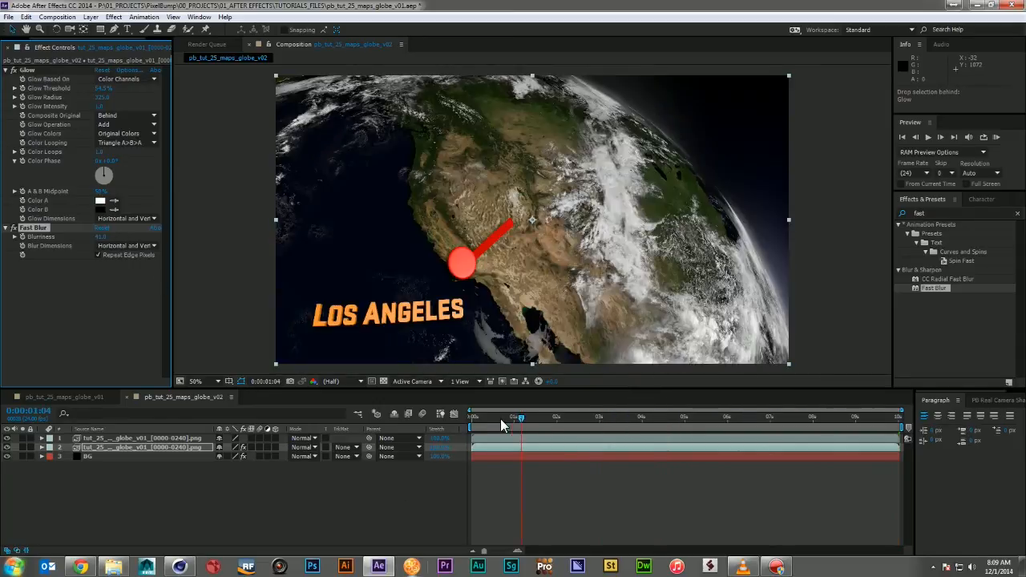
left_click_drag(501, 419, 409, 422)
left_click(409, 421)
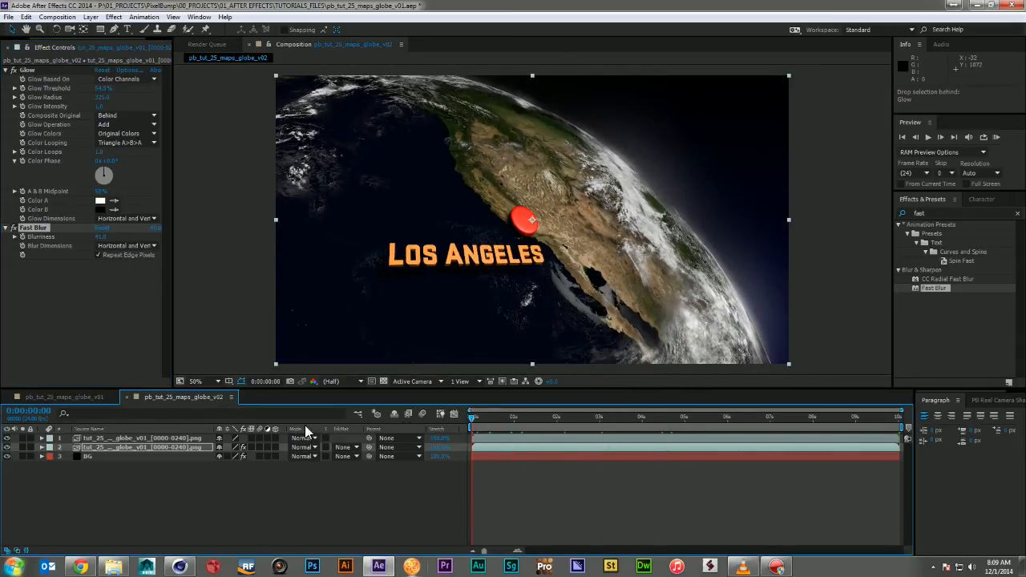
Step: Place Washed Metal 2.JPG between BG and the globe layers, and solo it briefly to inspect the texture
left_click(240, 468)
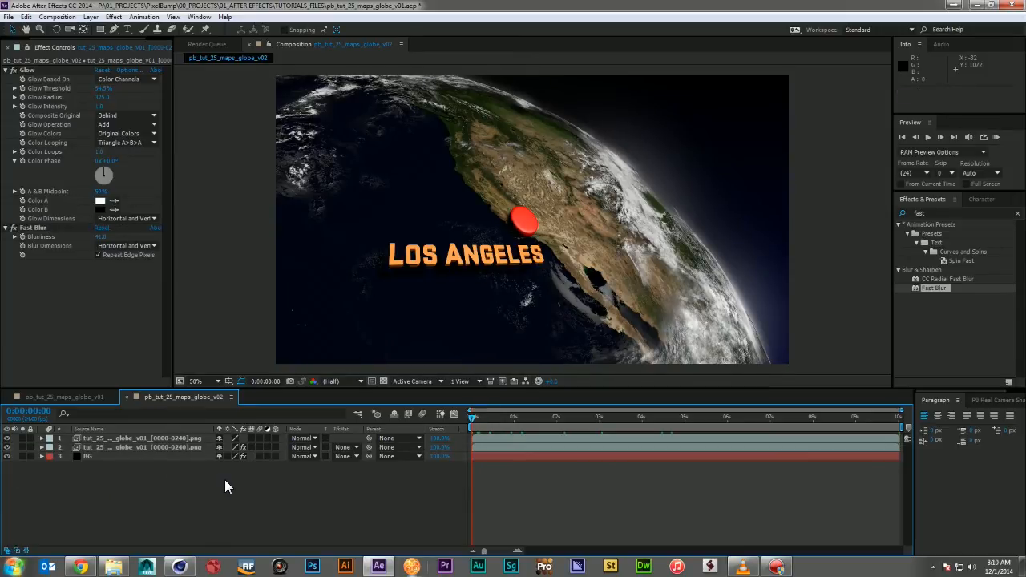
key("ctrl+y")
left_click(16, 47)
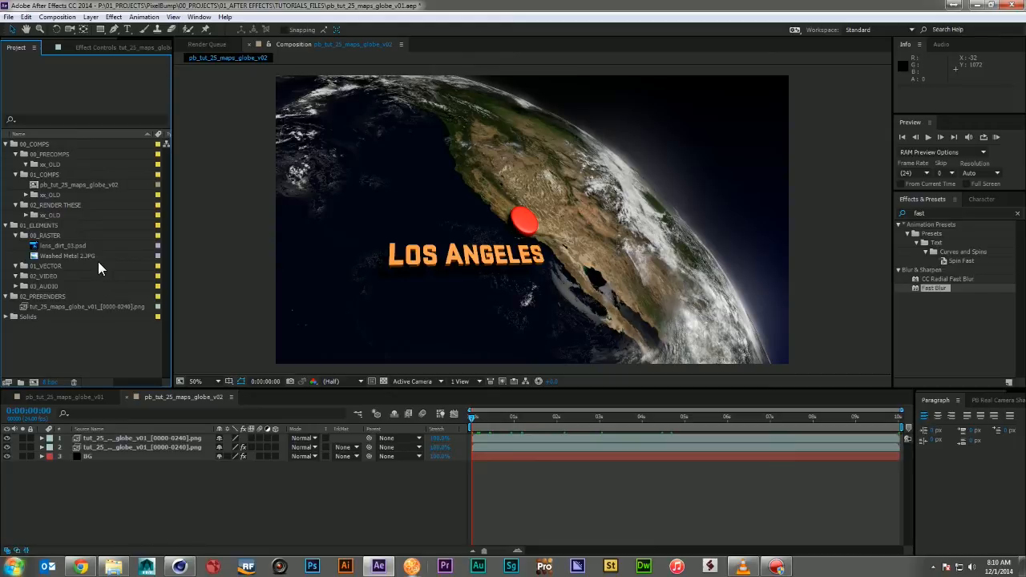
left_click_drag(66, 255, 102, 455)
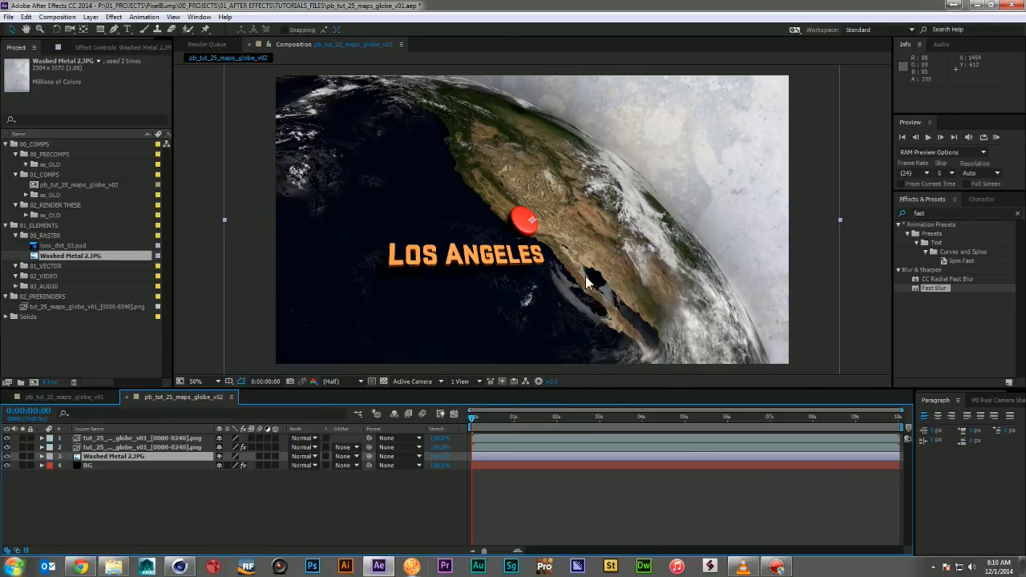
left_click(23, 456)
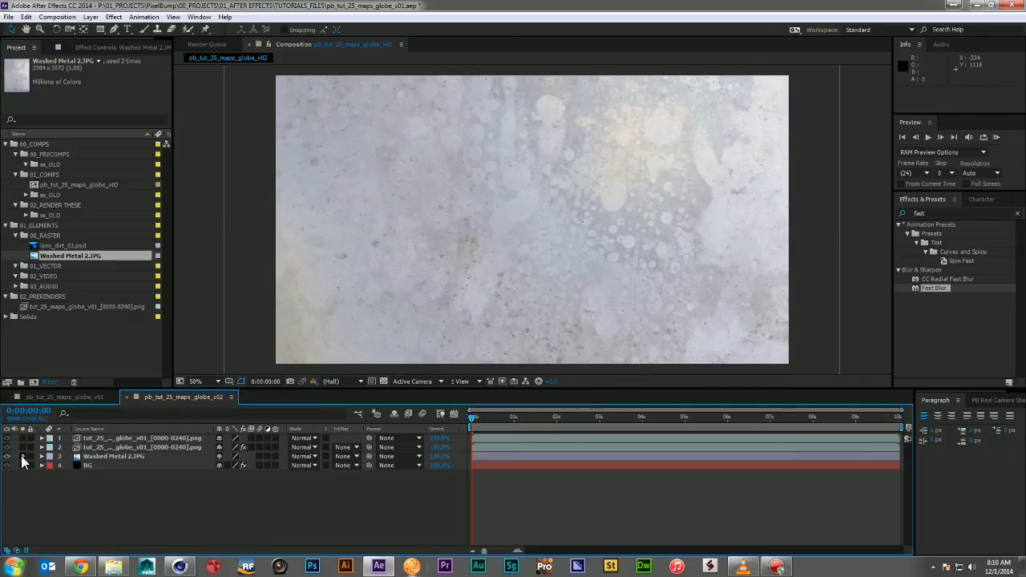
left_click(22, 456)
Step: Set the Washed Metal 2.JPG layer's blending mode to Hard Light and lower its opacity to a faint texture
left_click(309, 456)
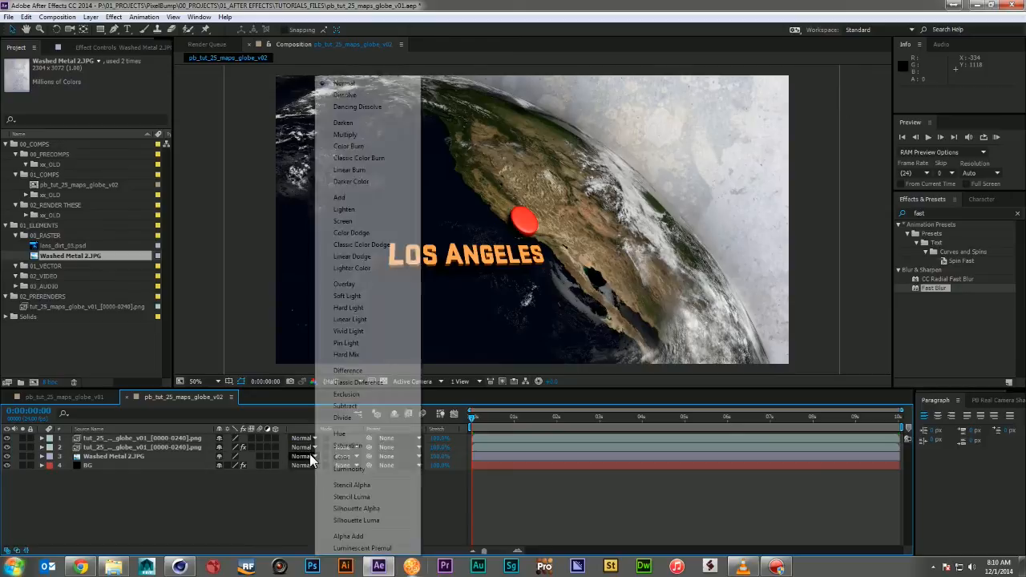
left_click(371, 306)
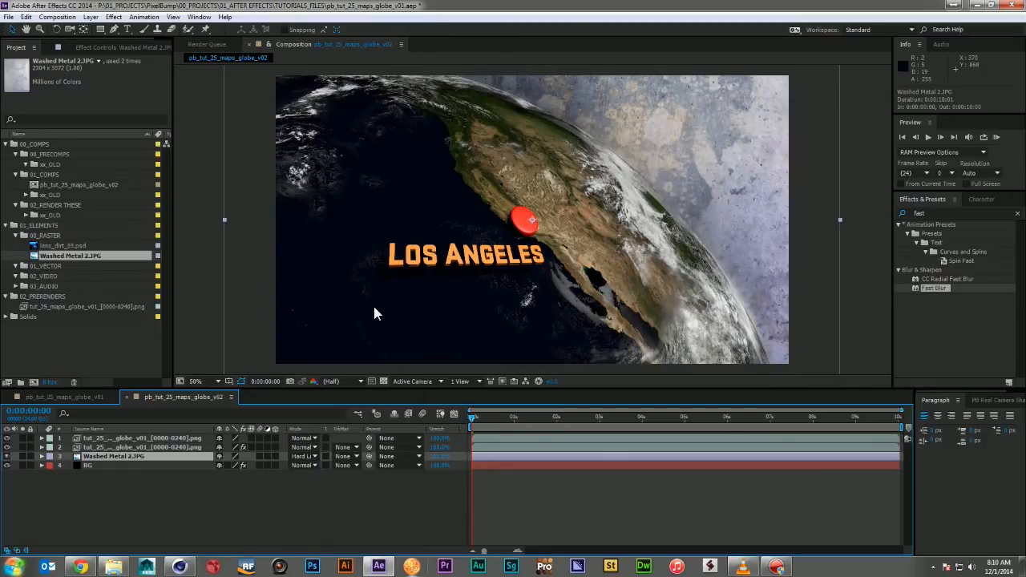
key("t")
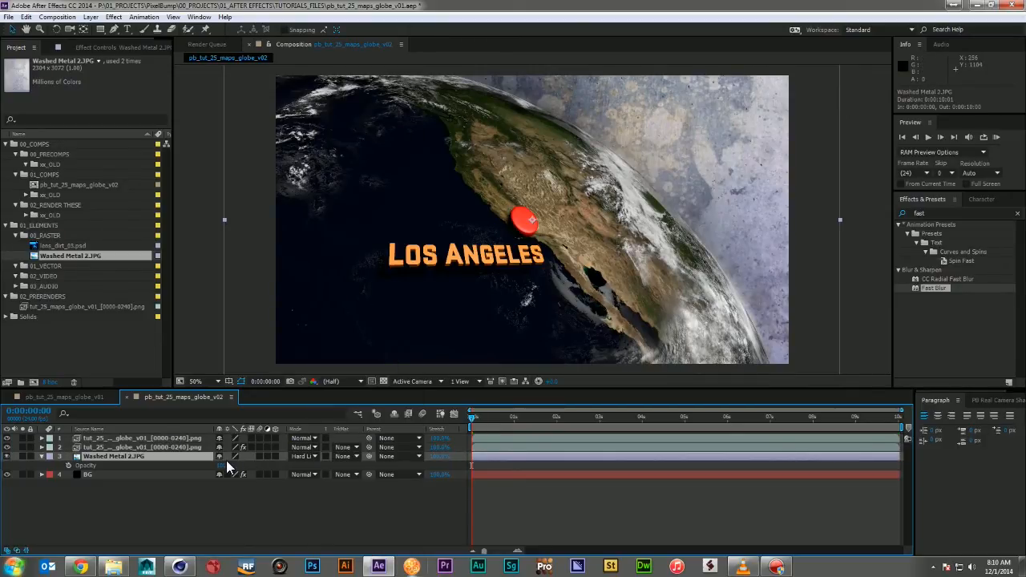
left_click_drag(223, 465, 189, 466)
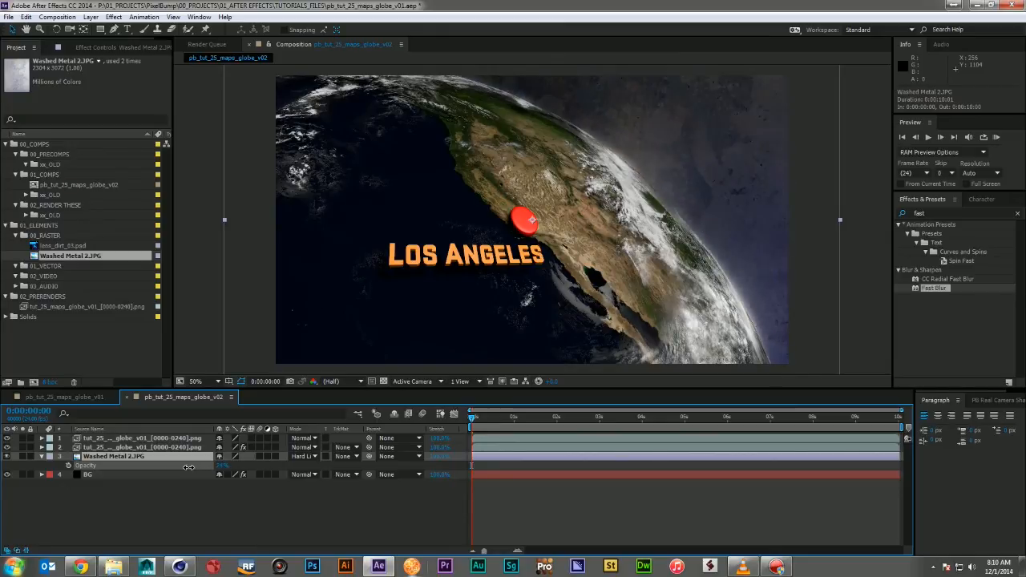
Step: Set the Washed Metal 2.JPG layer's opacity to 20%
left_click(222, 466)
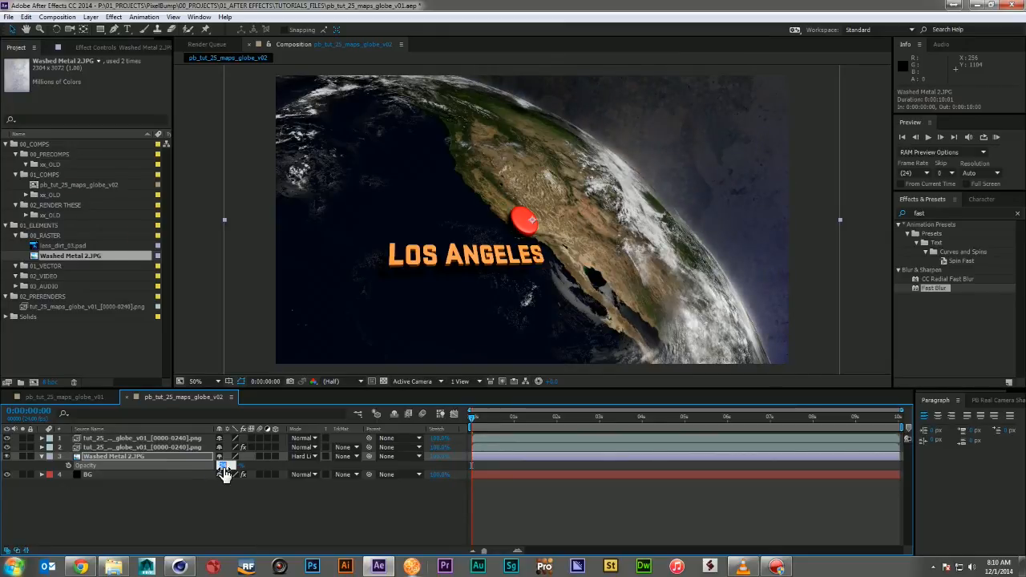
type("20")
key("Return")
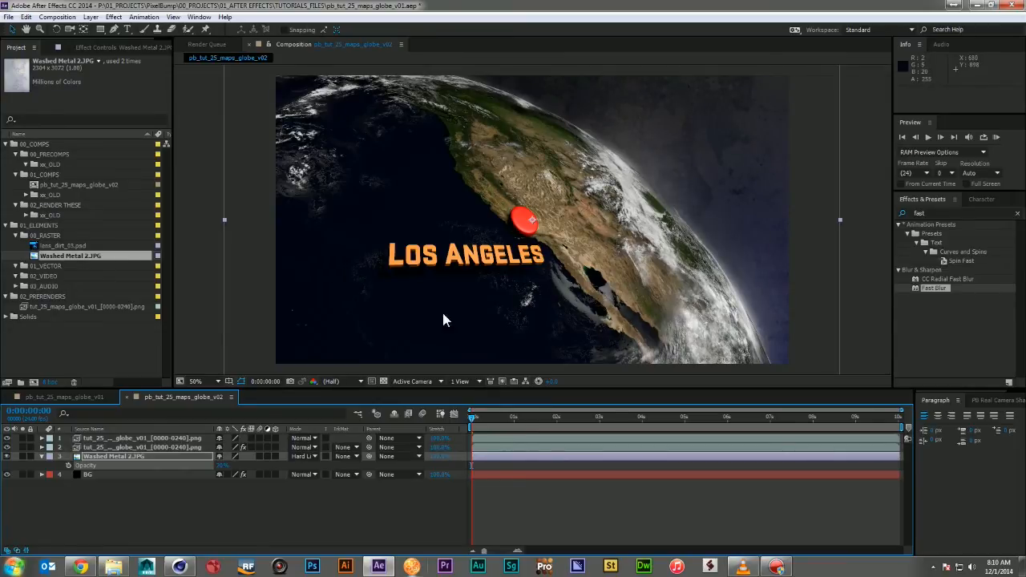
Step: Add lens_dirt_03.psd above all layers in Screen mode at 20% opacity, and check the look at the composition's end and start
left_click_drag(65, 245, 127, 436)
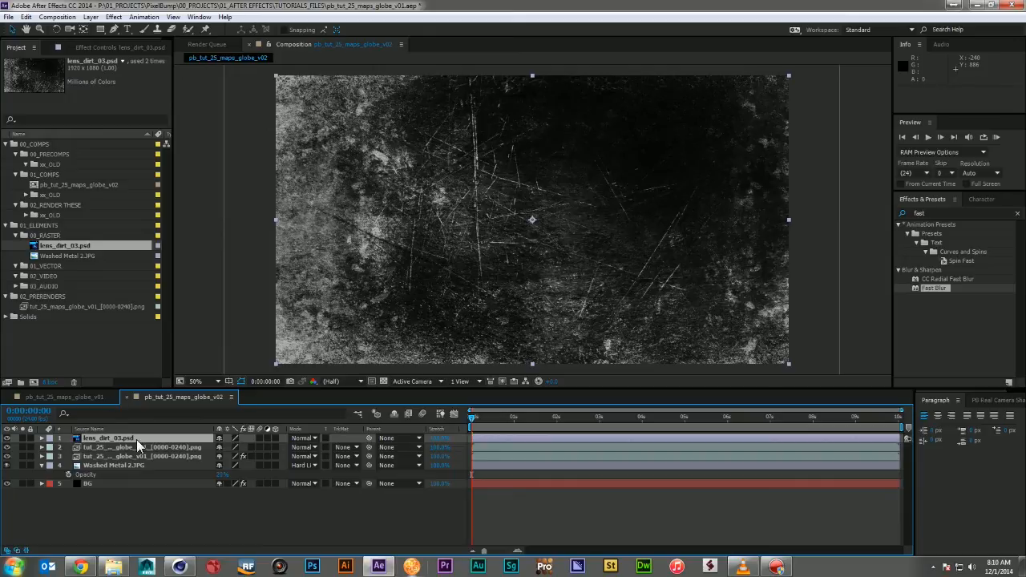
left_click(303, 437)
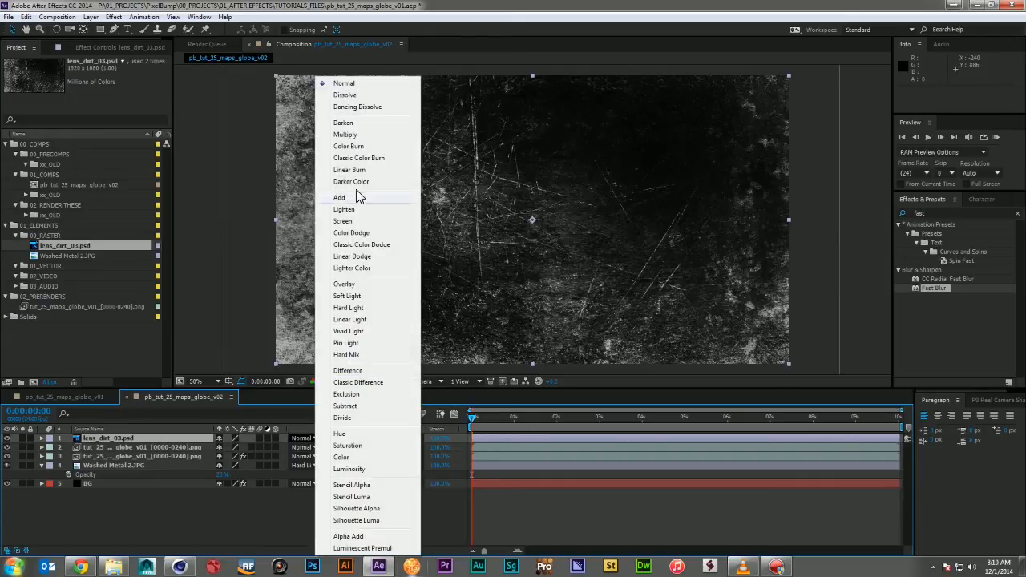
left_click(362, 221)
key("t")
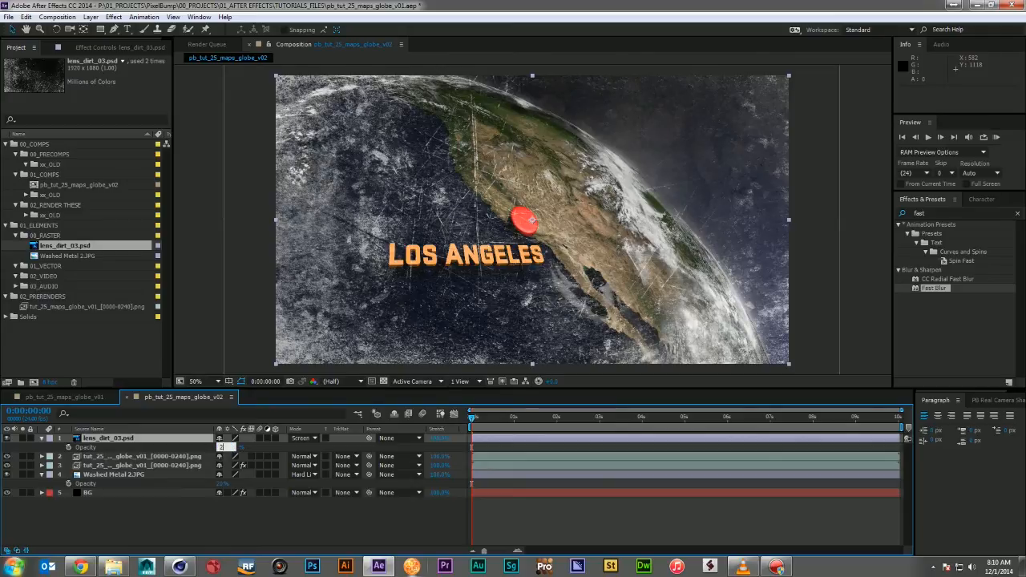
left_click_drag(226, 447, 223, 451)
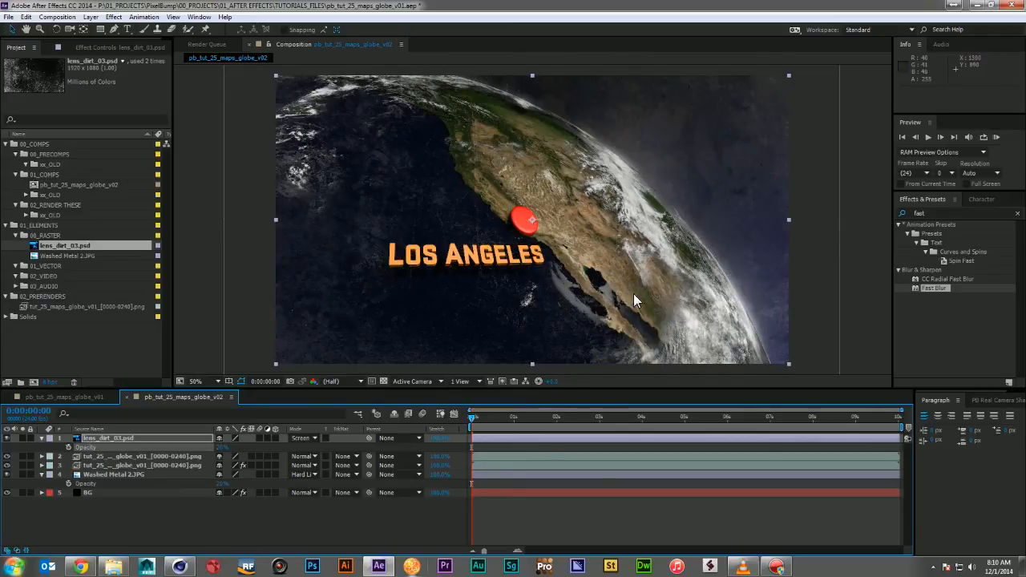
left_click_drag(478, 426, 992, 451)
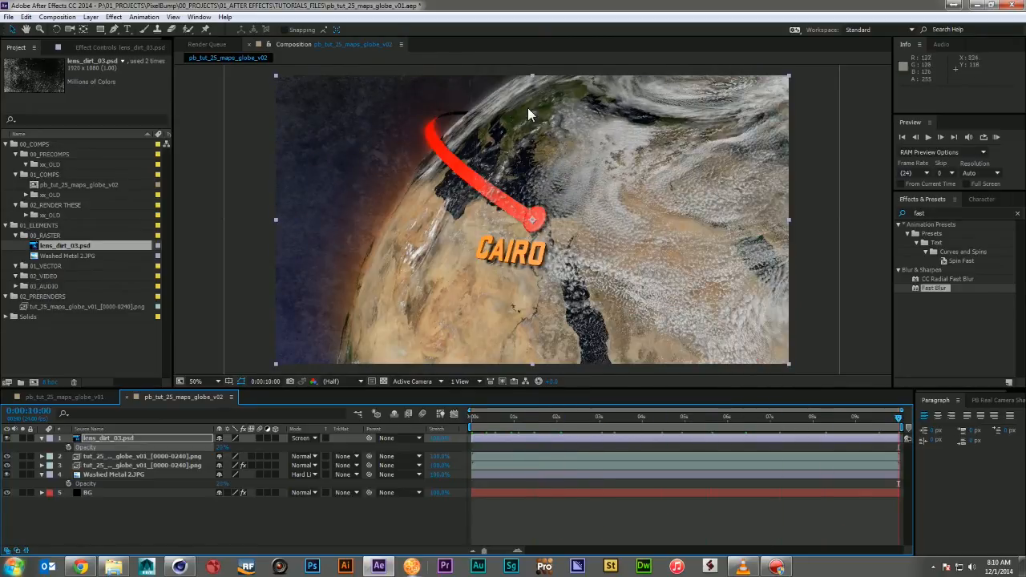
left_click_drag(514, 425, 443, 427)
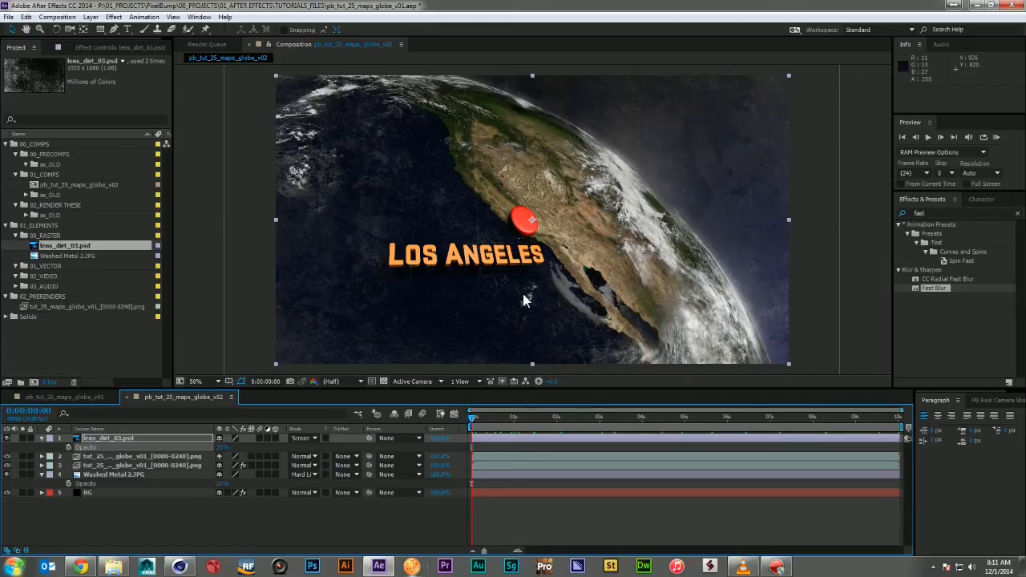
Step: Create a composition-size black solid named VIN above all layers and give it a full-frame ellipse mask
key("ctrl+y")
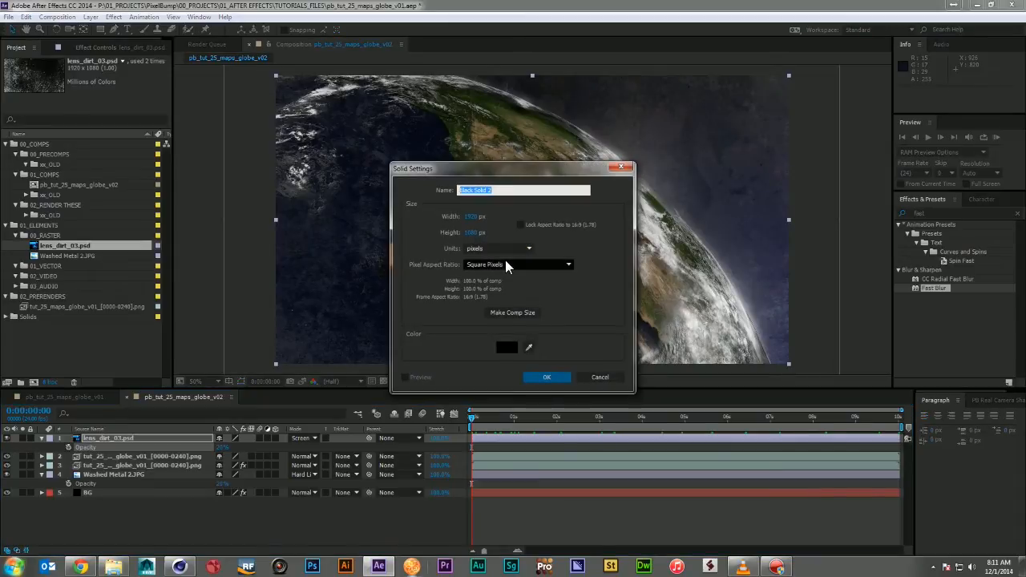
type("VIN")
key("Return")
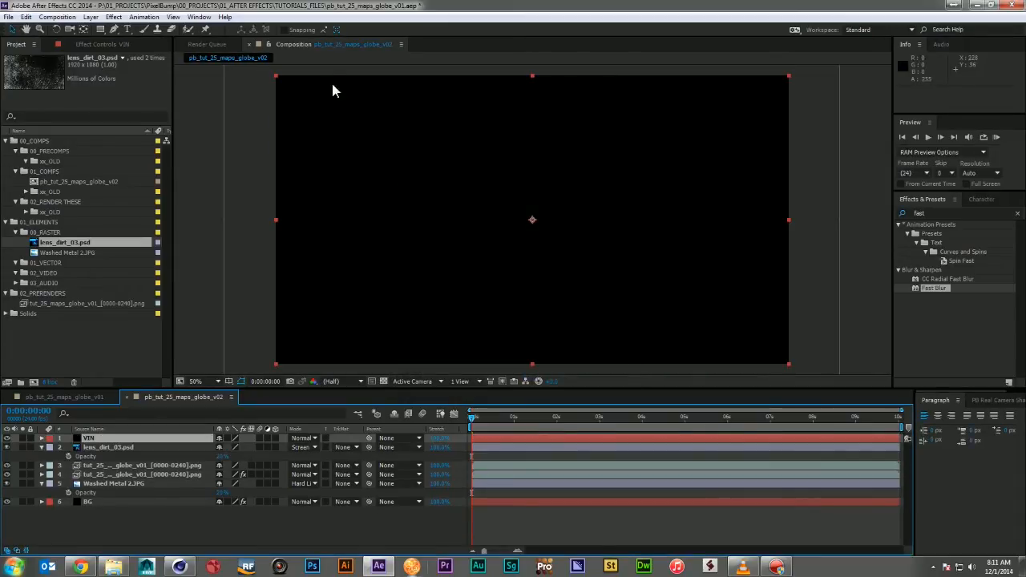
left_click_drag(99, 29, 135, 56)
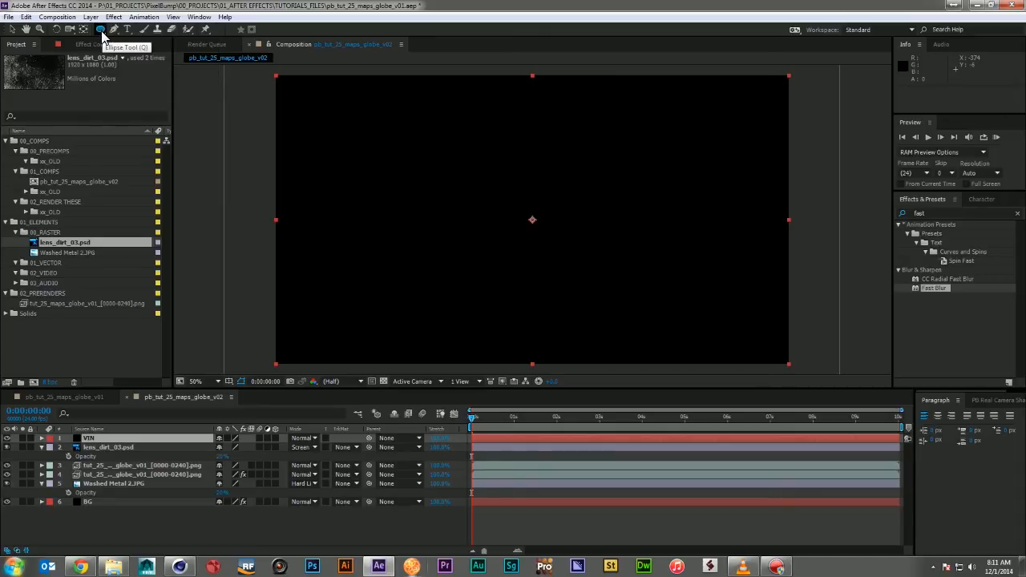
double_click(101, 31)
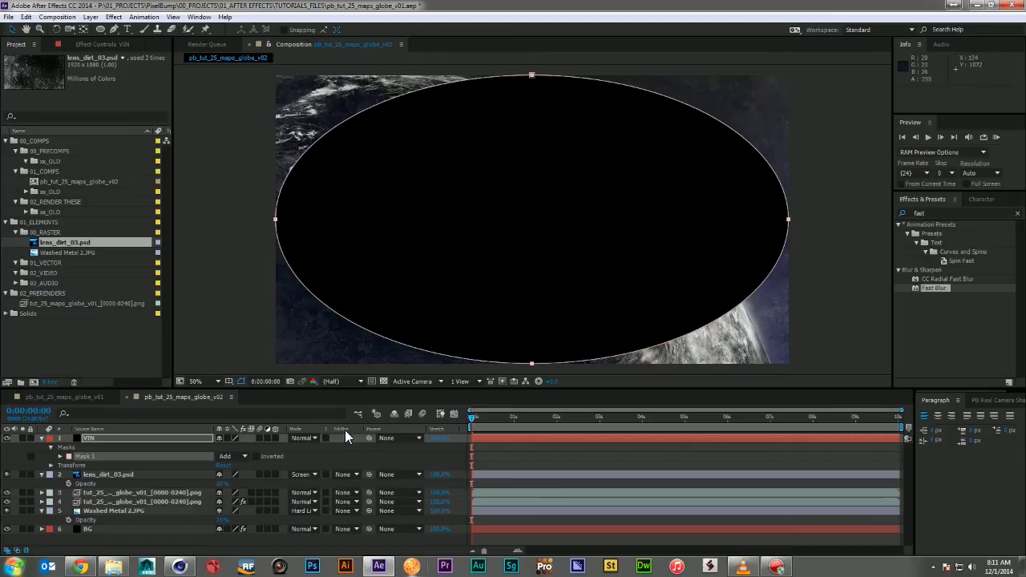
Step: Set the VIN layer's mask mode to Subtract and its Mask Feather to 300 pixels
left_click(240, 455)
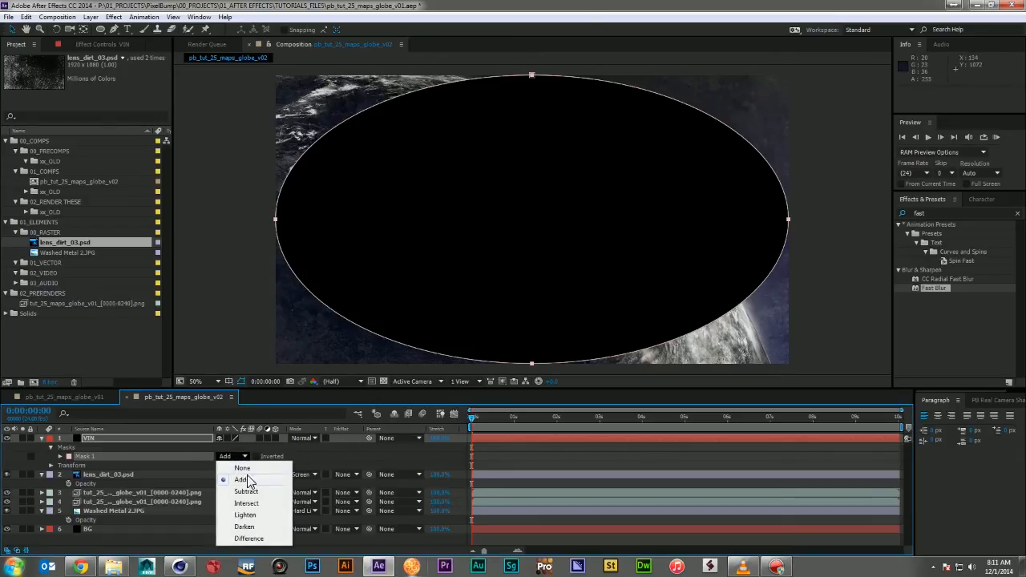
left_click(248, 492)
key("f")
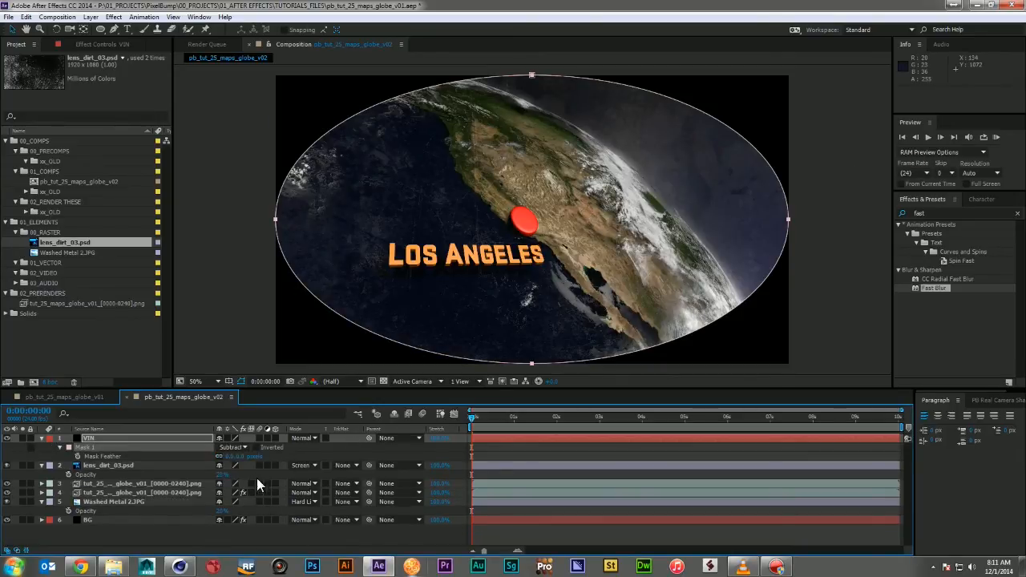
left_click(232, 455)
key("Return")
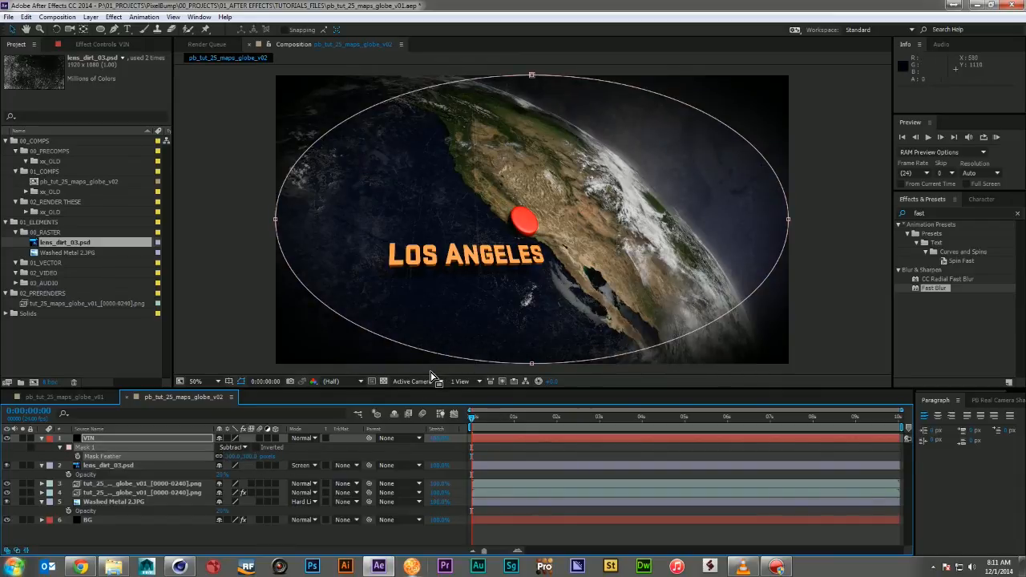
Step: Set the VIN layer's opacity to 75% and collapse the open properties of the two texture layers
key("t")
left_click(224, 448)
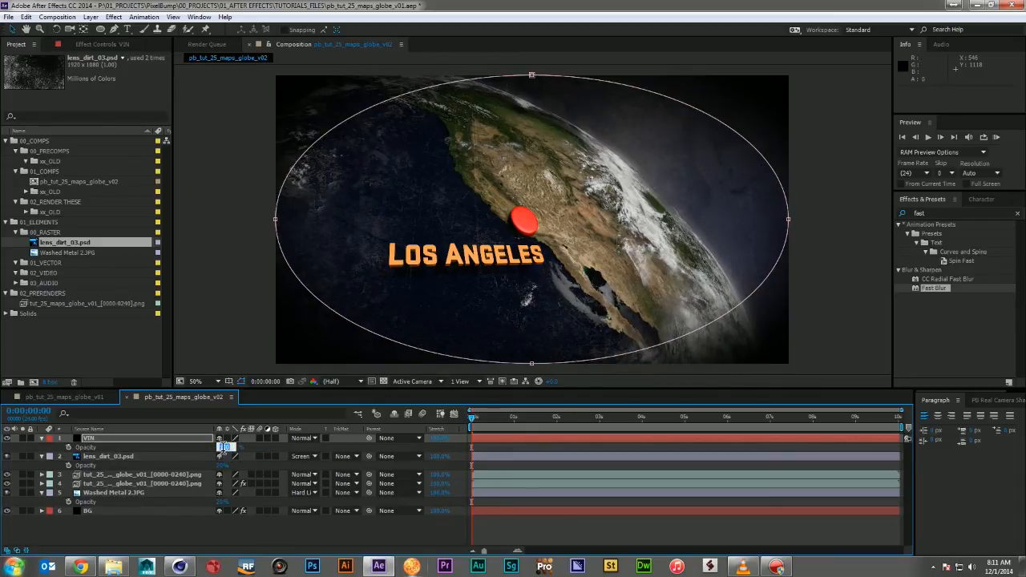
type("50")
key("Return")
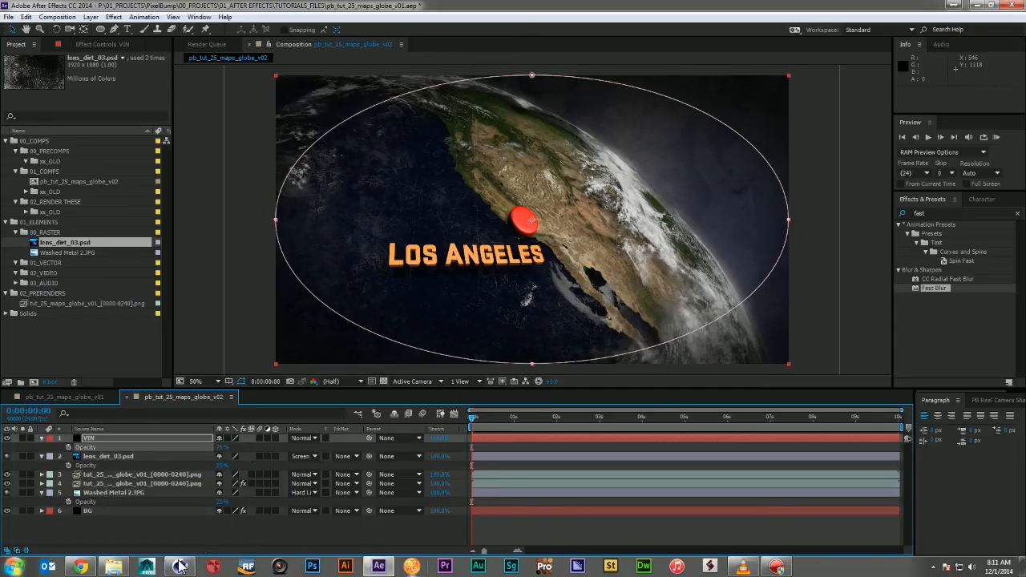
left_click(41, 456)
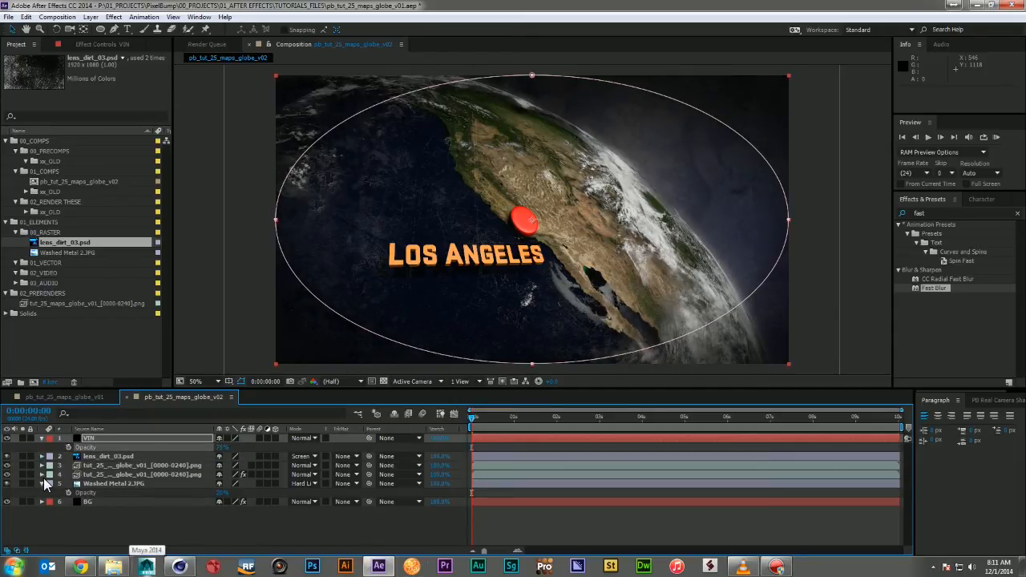
left_click(41, 485)
left_click(120, 526)
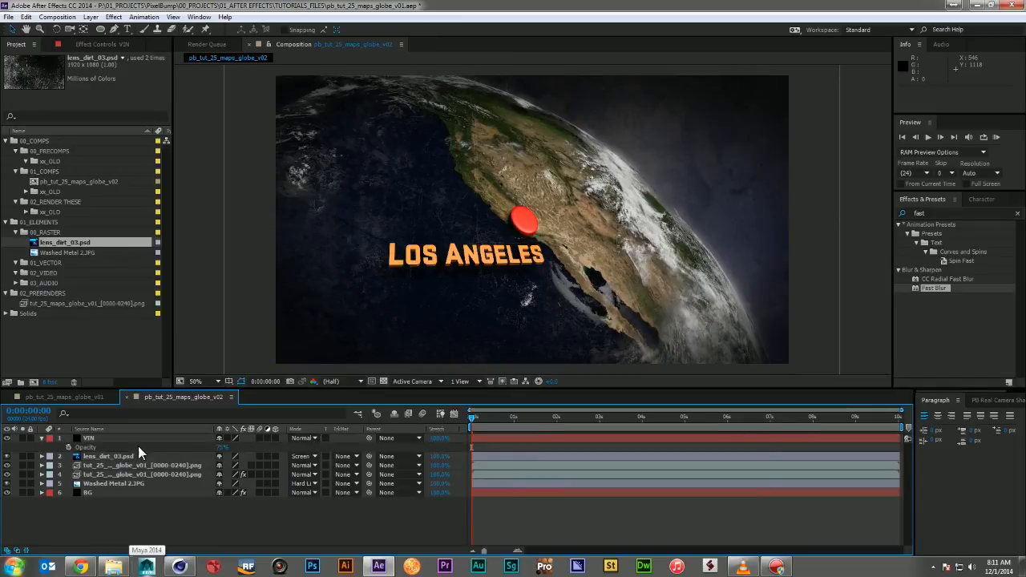
Step: Start keyframing VIN's Mask Path at the first frame and shift the ellipse about 330 px to the right
left_click(92, 441)
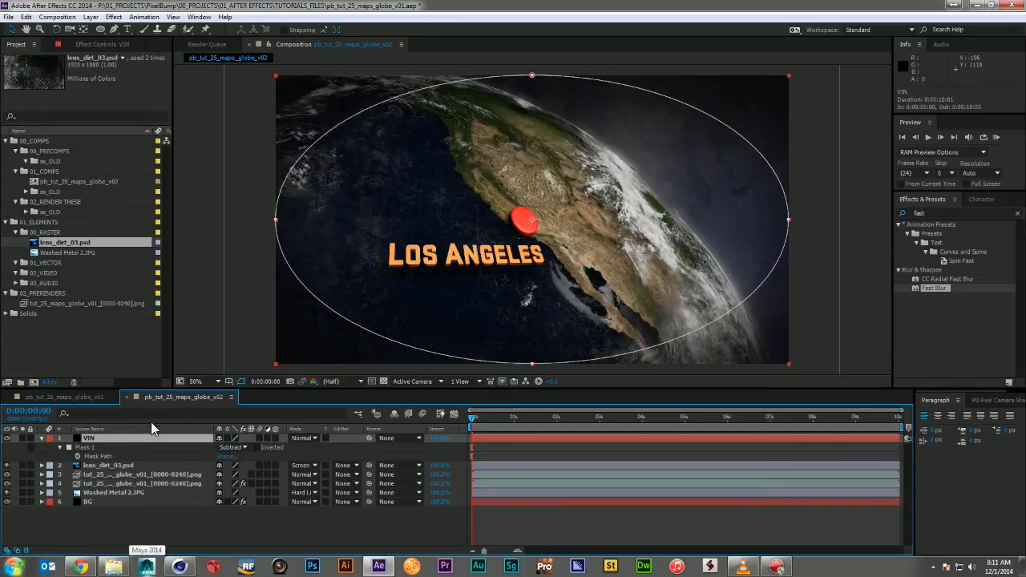
key("m")
left_click(78, 456)
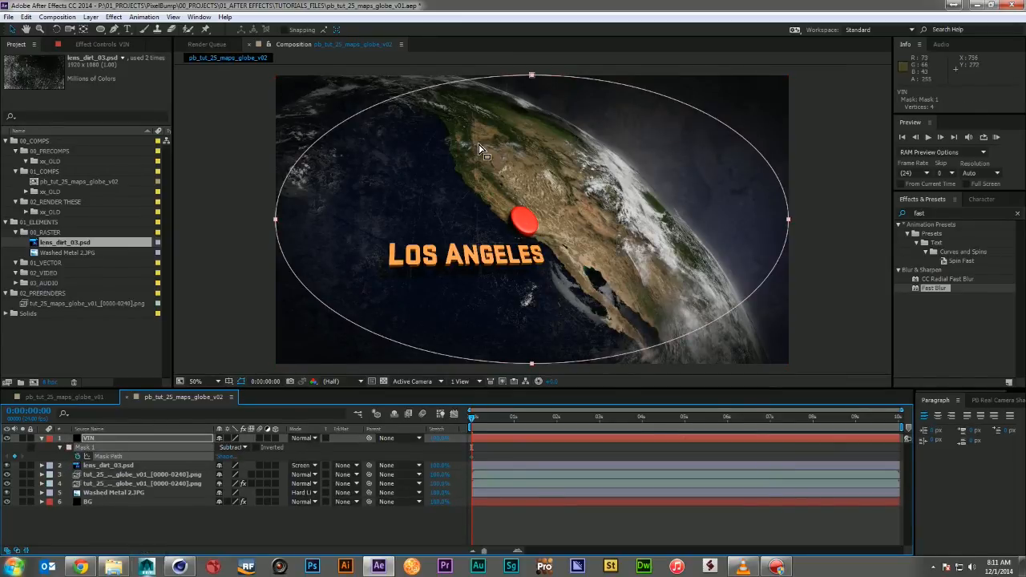
double_click(532, 76)
left_click_drag(451, 183, 538, 190)
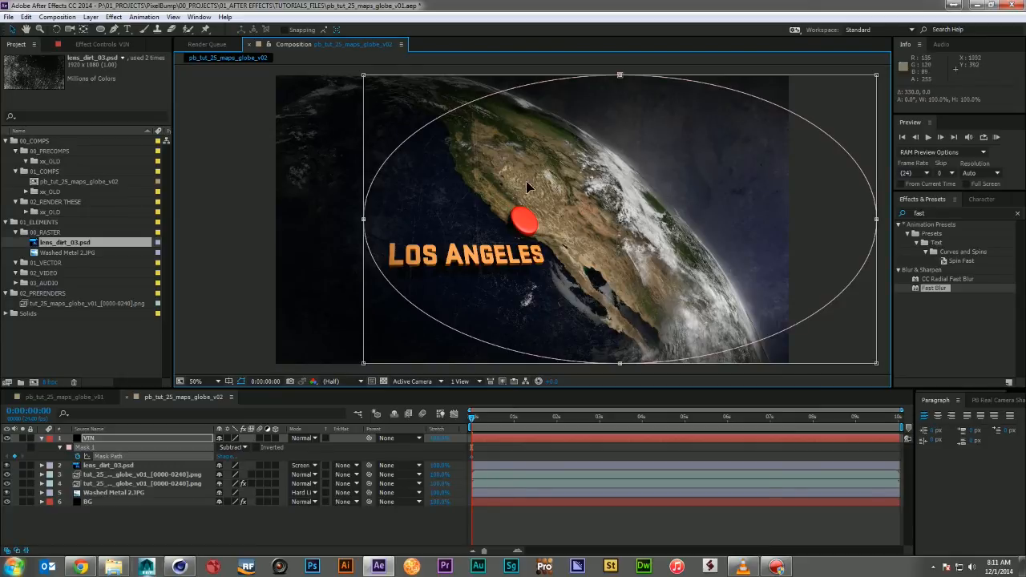
Step: At 0:00:10:00, move the VIN ellipse mask about 816 px to the left so the vignette darkens the right side of the globe
left_click_drag(543, 415, 976, 443)
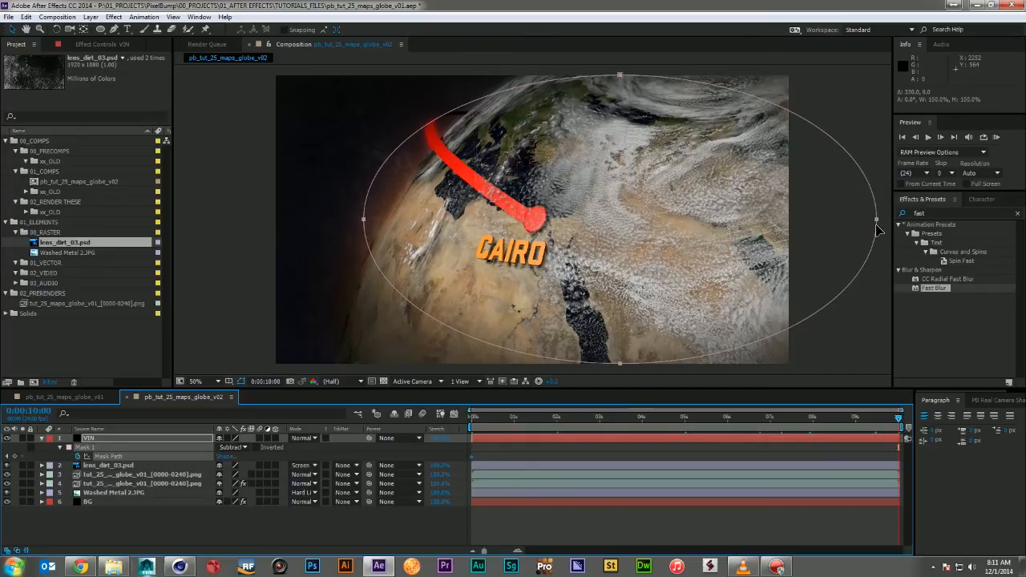
double_click(879, 220)
left_click_drag(878, 222, 617, 217)
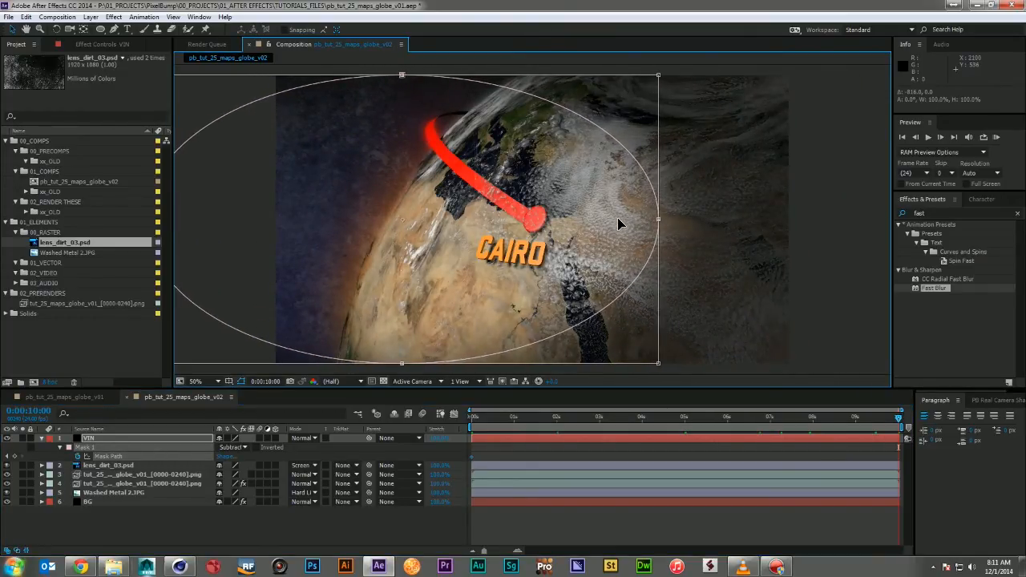
left_click(423, 536)
Step: RAM preview the full animation with the moving vignette, return to the first frame and collapse the VIN layer
key("KP_0")
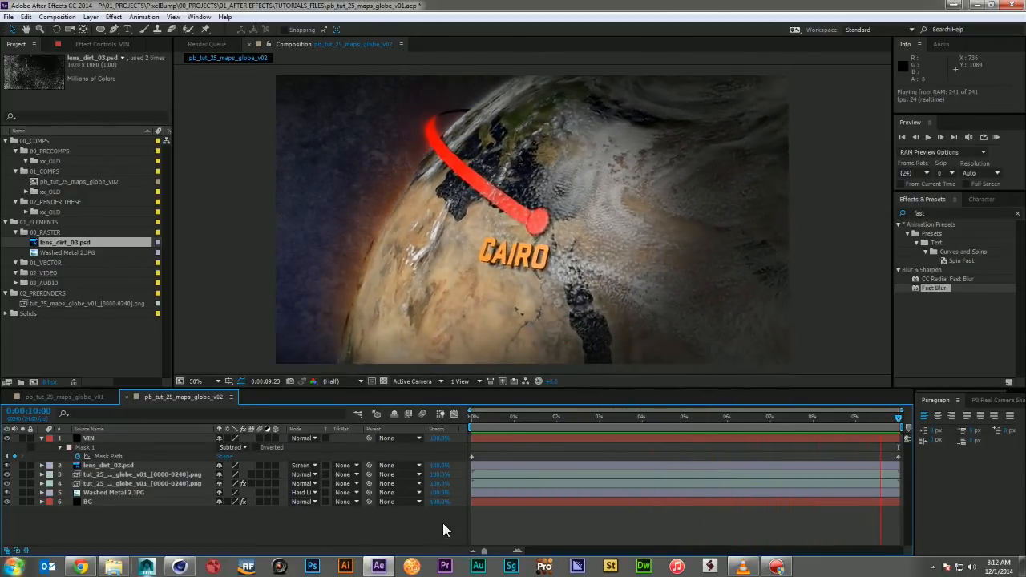
left_click_drag(486, 415, 398, 420)
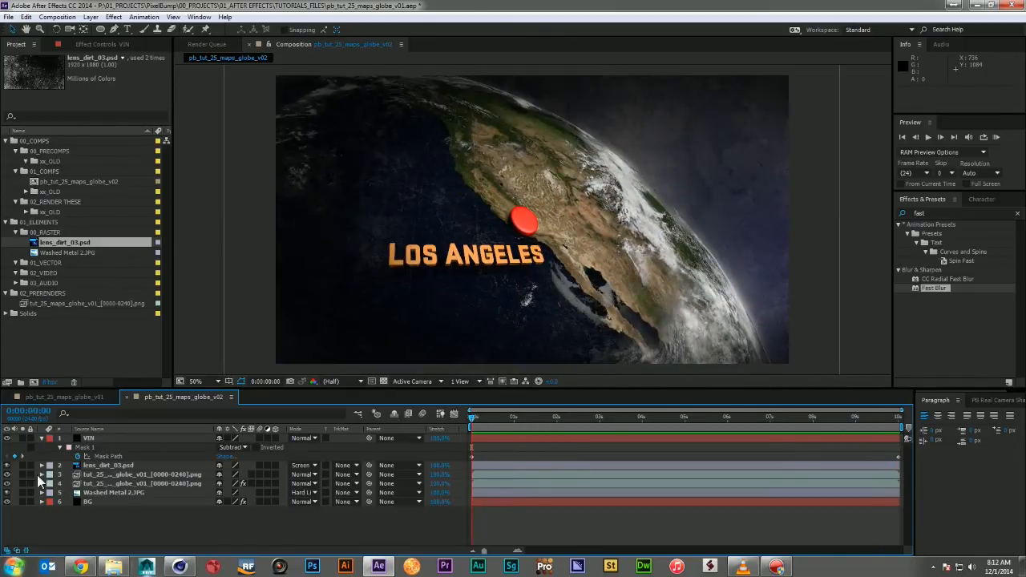
left_click(45, 438)
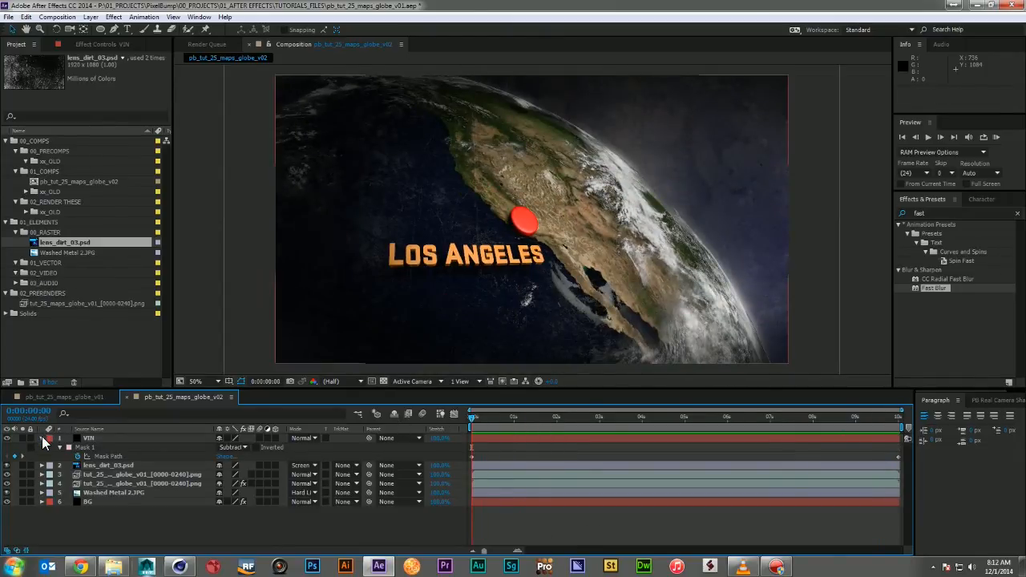
left_click(42, 437)
left_click(122, 495)
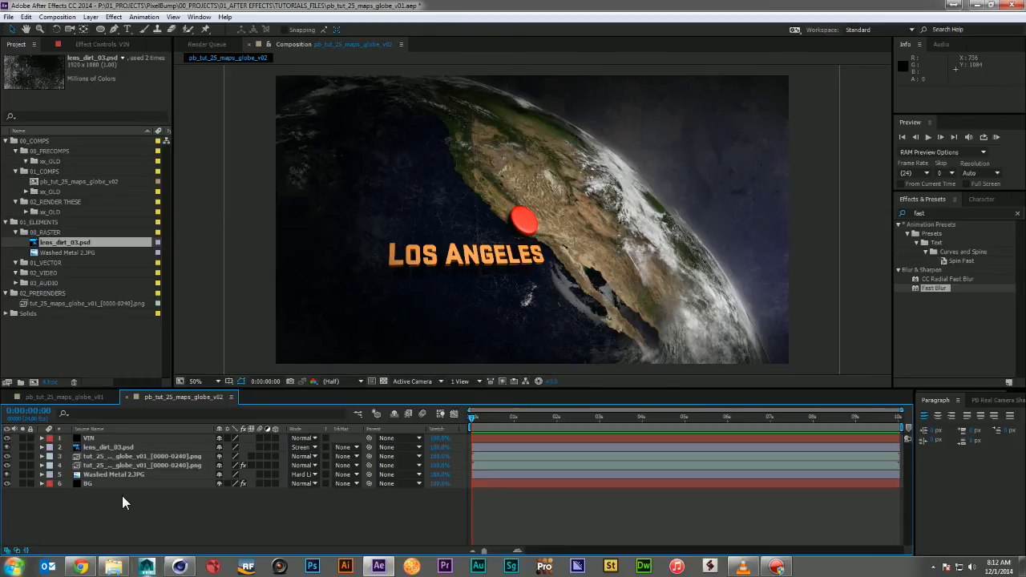
Step: Create an adjustment layer named BLUR and place it between lens_dirt_03.psd and the globe layers
key("ctrl+alt+y")
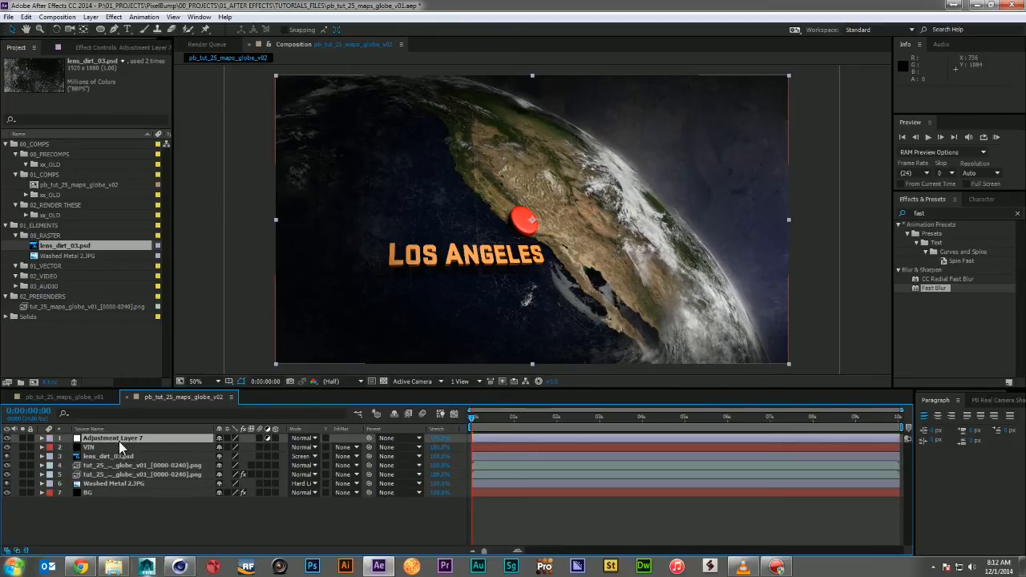
key("Return")
type("BL")
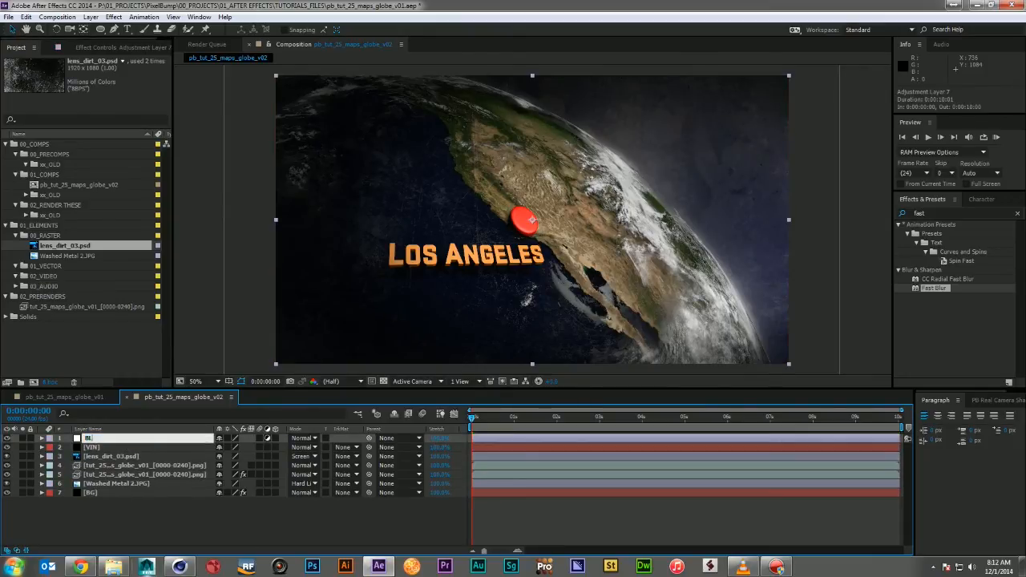
type("UR")
key("Return")
left_click_drag(120, 436, 130, 461)
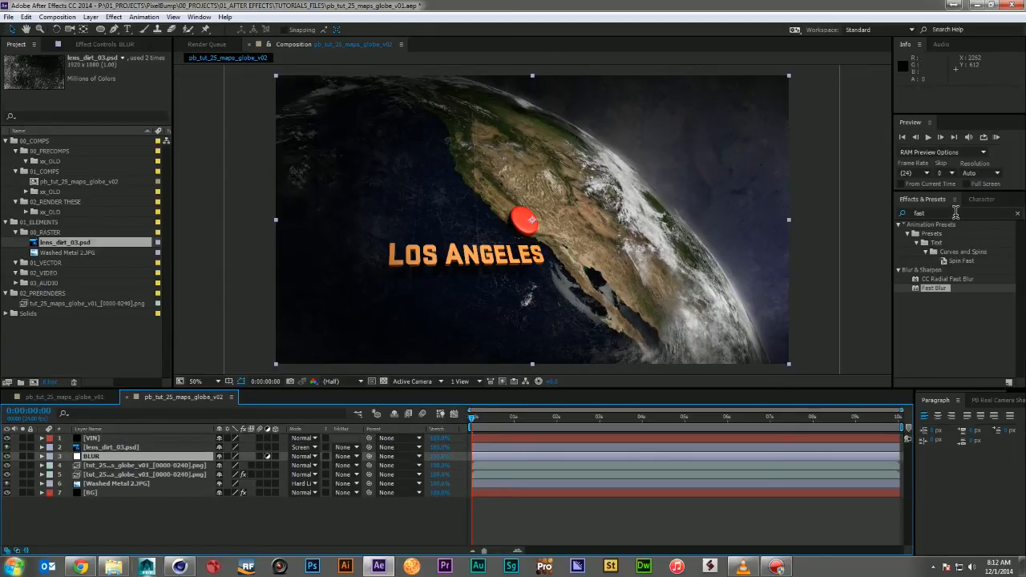
Step: Apply Fast Blur to the BLUR layer with Repeat Edge Pixels enabled and Blurriness 15
left_click_drag(934, 288, 89, 459)
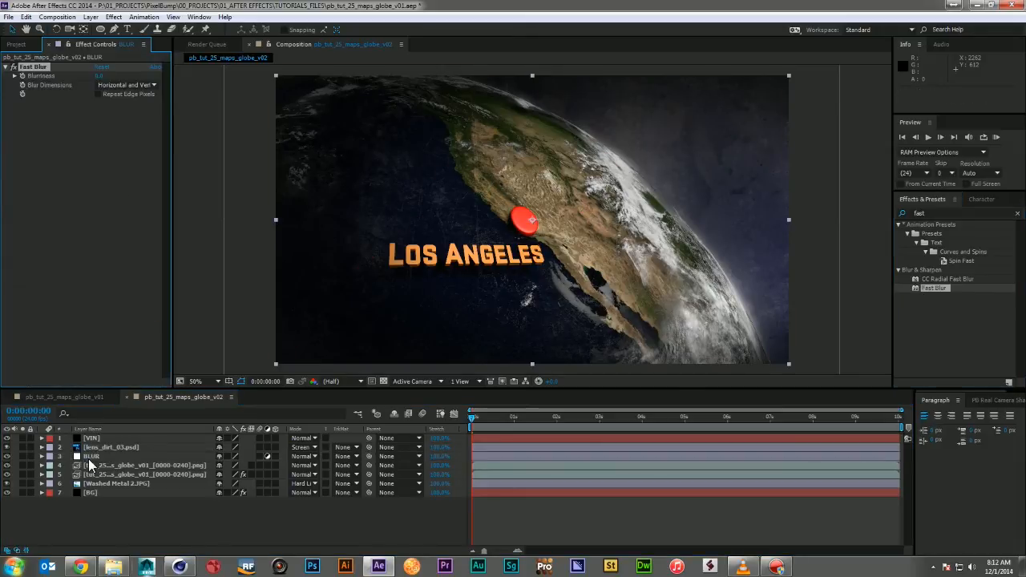
left_click(98, 94)
left_click(100, 75)
type("12")
key("Return")
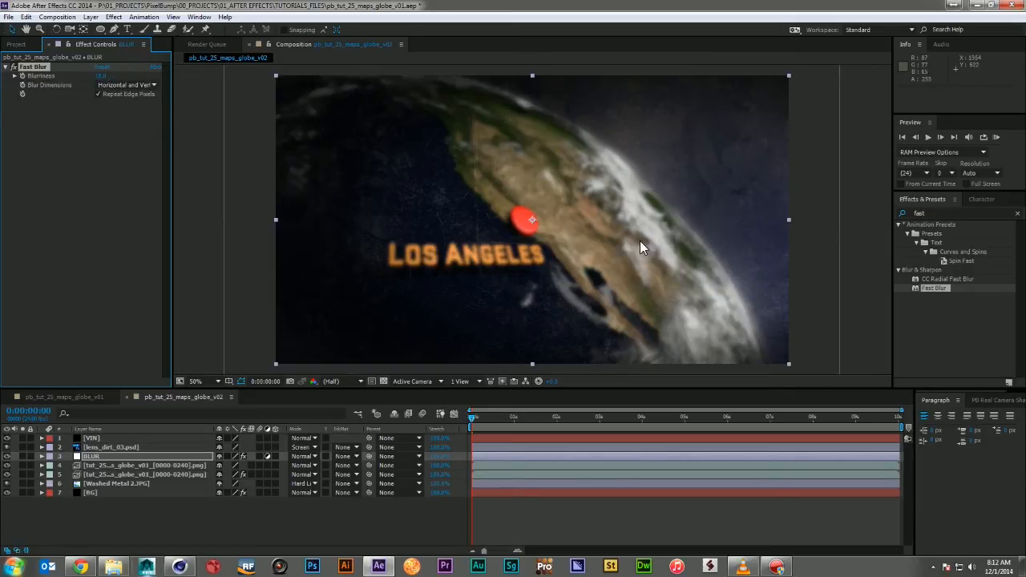
Step: Draw a rectangular mask about 420 px high on the BLUR layer, across the frame's middle and extending beyond both sides
left_click_drag(102, 30, 170, 32)
key("comma")
key("comma")
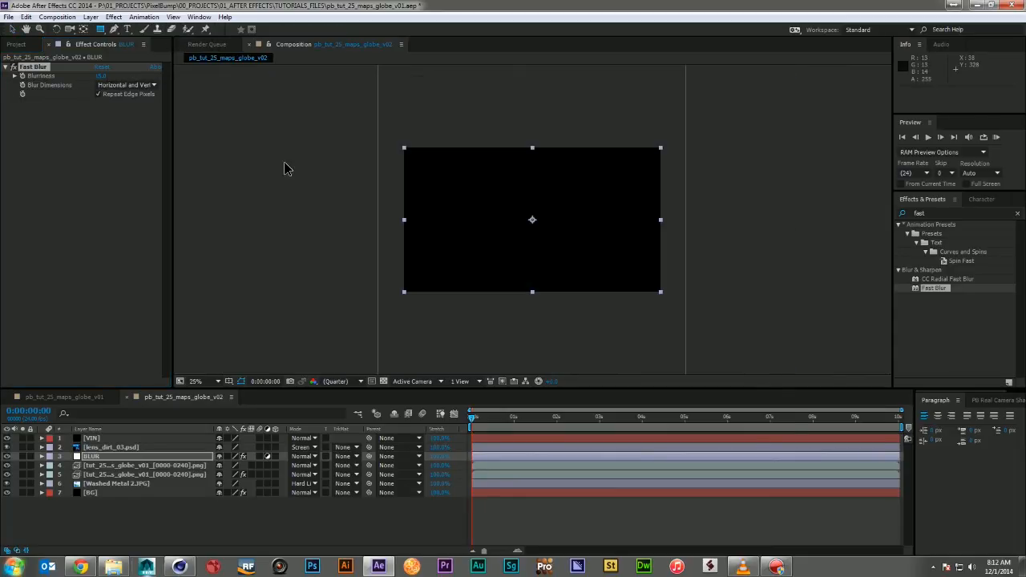
left_click_drag(291, 202, 766, 257)
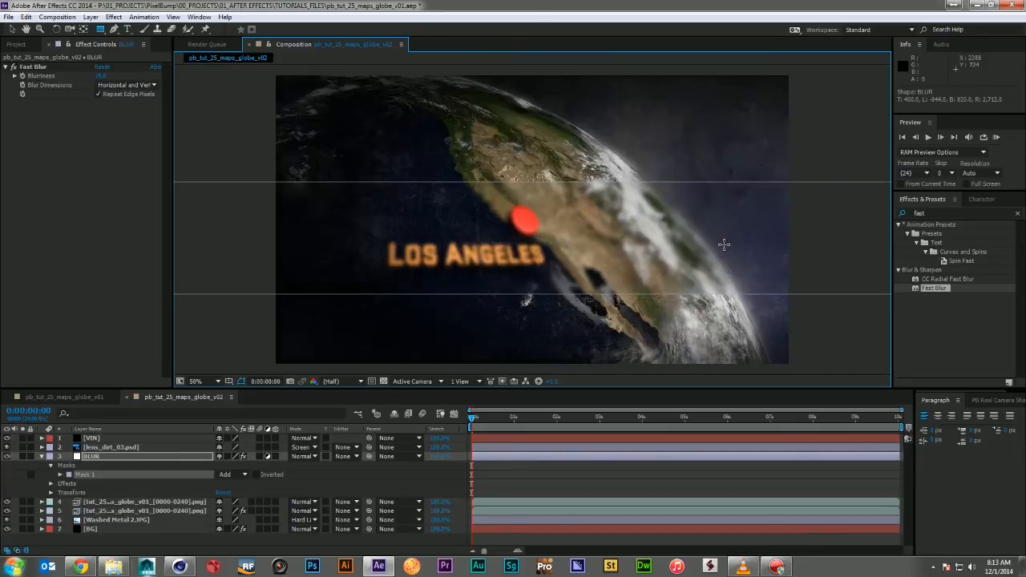
Step: Set the BLUR layer's Mask 1 to Subtract and give it a wide feather for a soft transition around the sharp middle band
key("period")
left_click(226, 475)
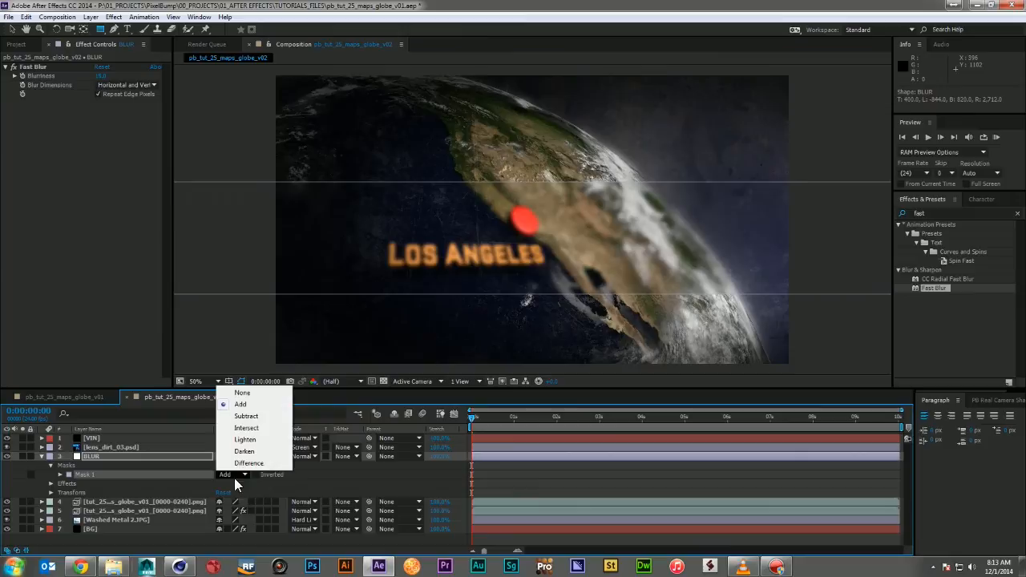
left_click(266, 419)
key("f")
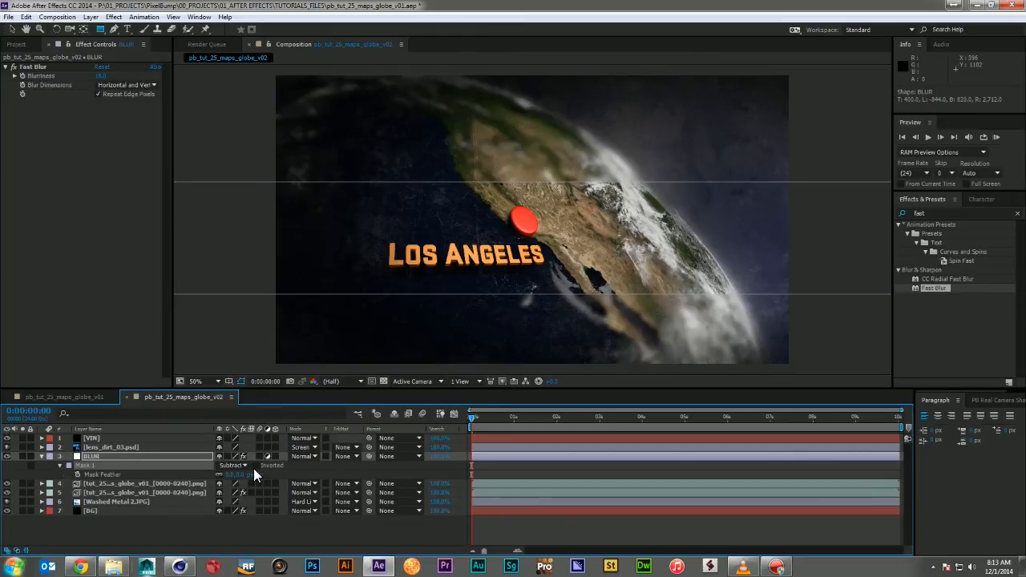
left_click(233, 474)
key("Return")
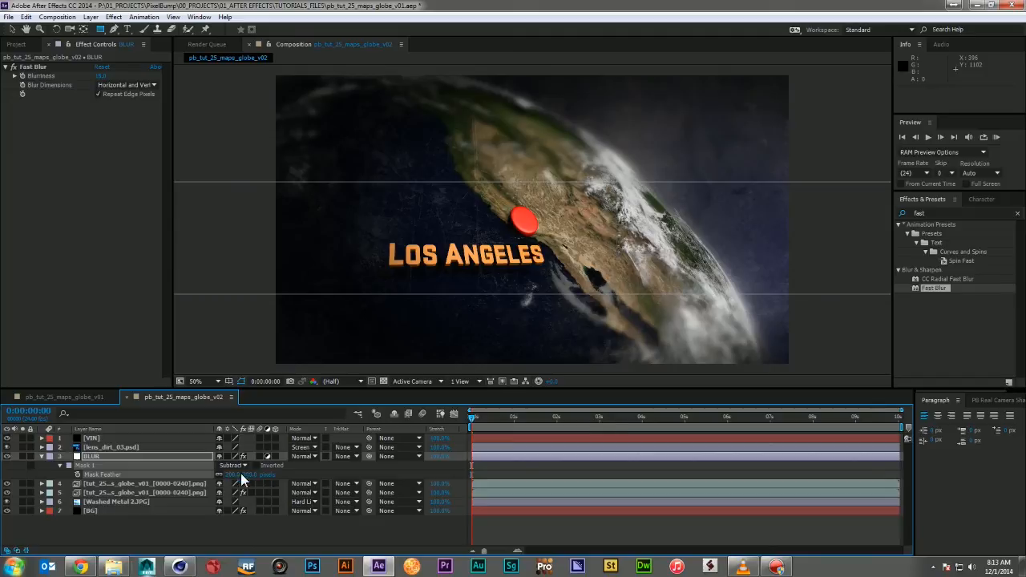
Step: Keyframe the BLUR layer's Mask Path with the same shape at 0:00:00:00 and at 0:00:10:00
key("m")
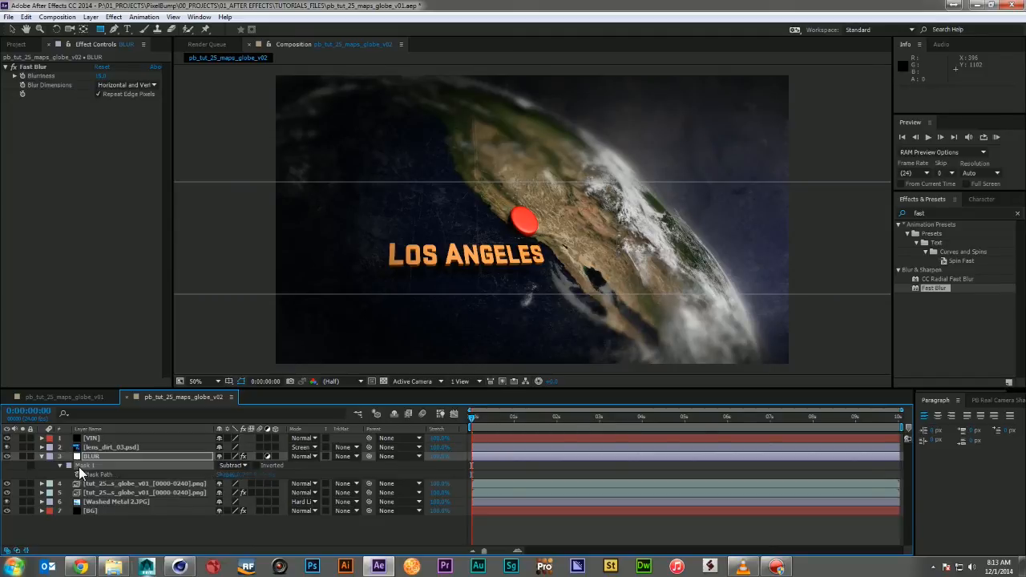
left_click(77, 474)
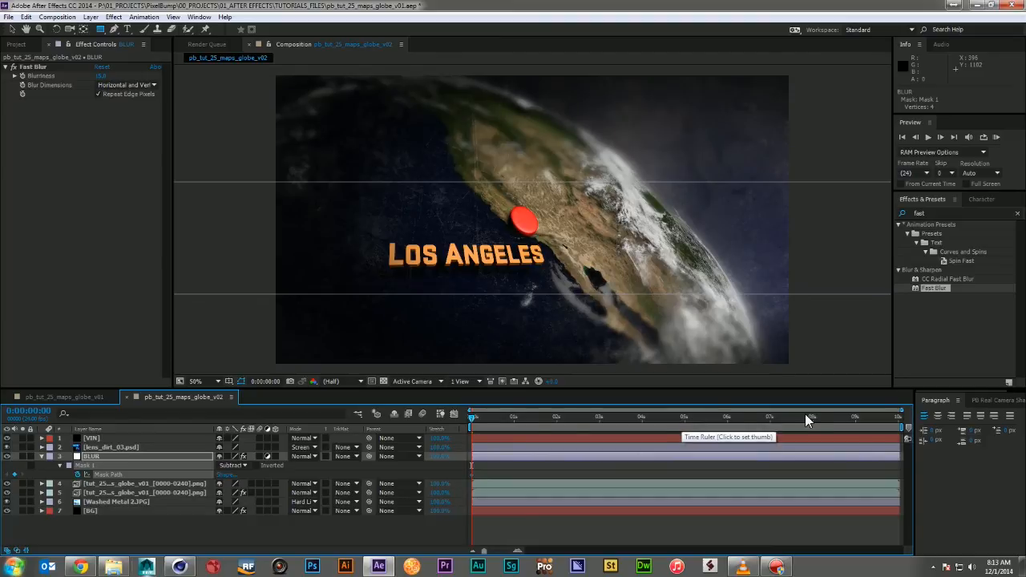
left_click_drag(806, 417, 943, 435)
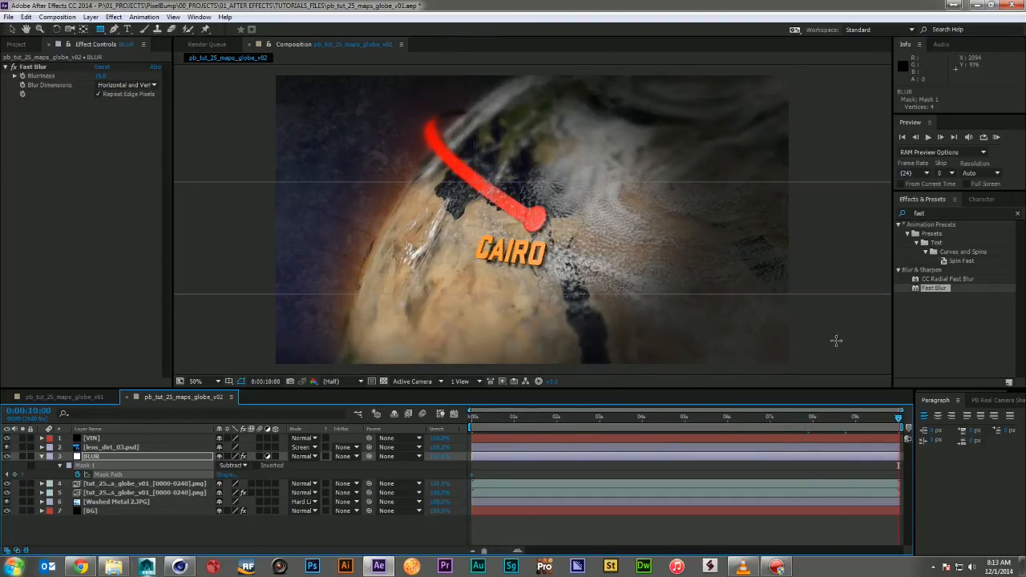
left_click(14, 473)
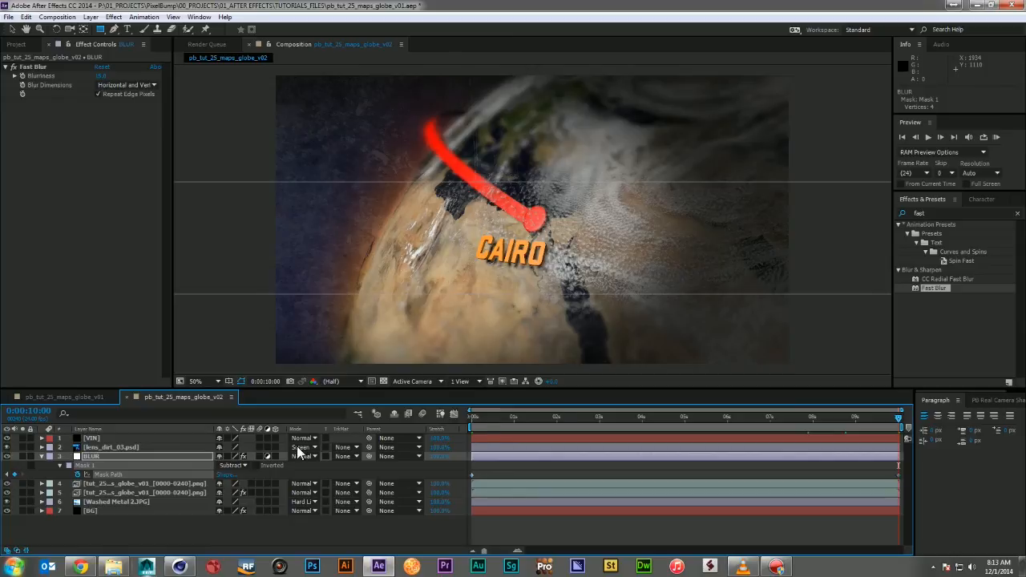
Step: At 0:00:05:00, shift the BLUR layer's whole mask straight up by 180 px as a middle Mask Path keyframe
left_click(684, 418)
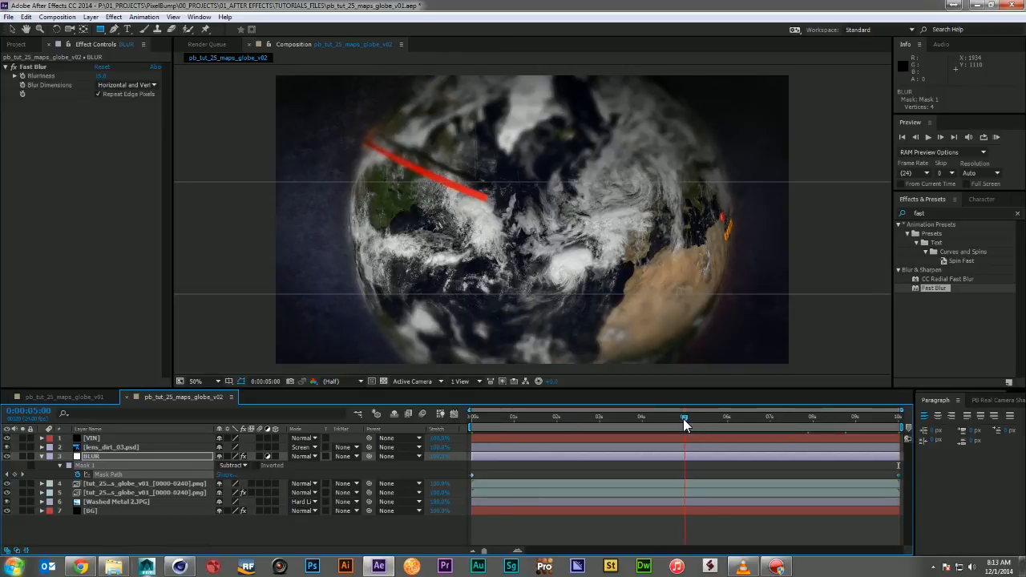
double_click(592, 181)
left_click_drag(588, 223, 591, 174, "shift")
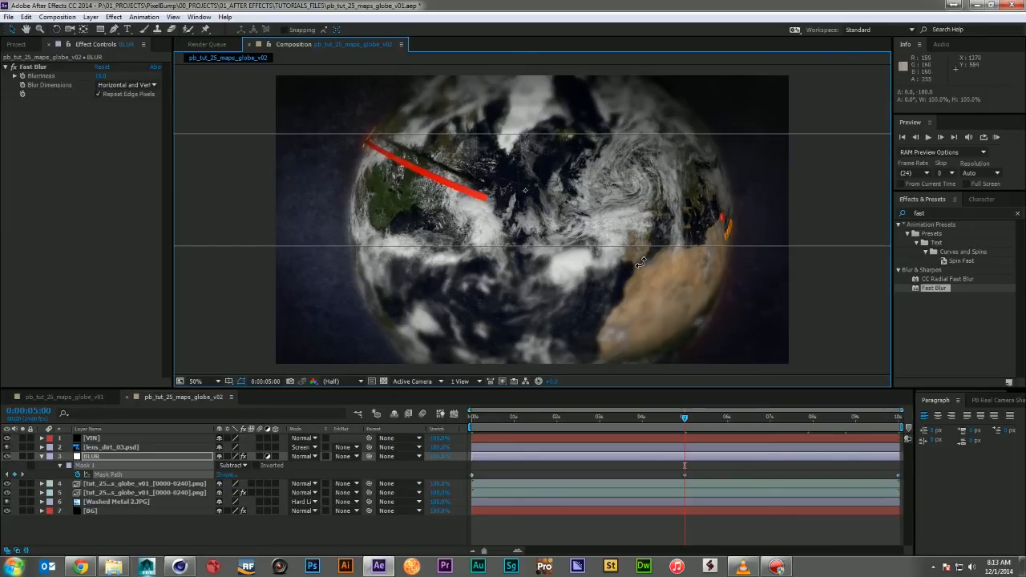
Step: Scrub and RAM preview the animation to check the moving blur mask, and collapse the BLUR layer
left_click_drag(678, 419, 905, 439)
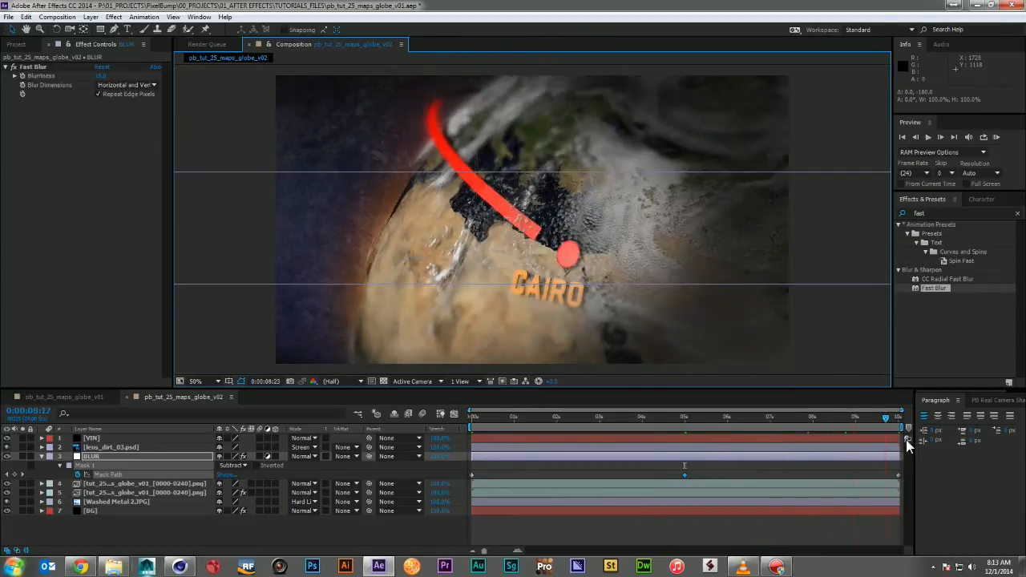
left_click(797, 527)
key("KP_0")
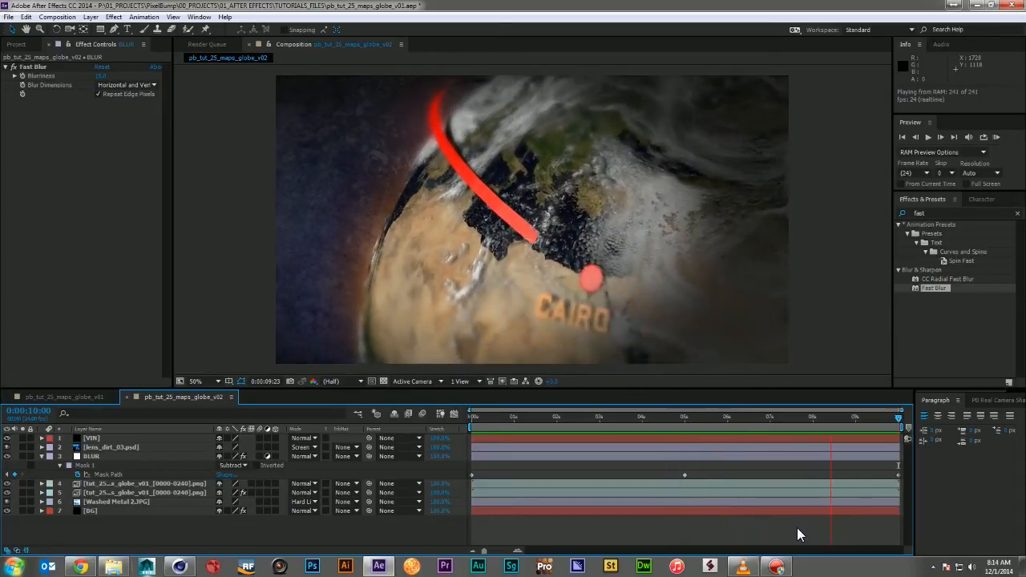
key("space")
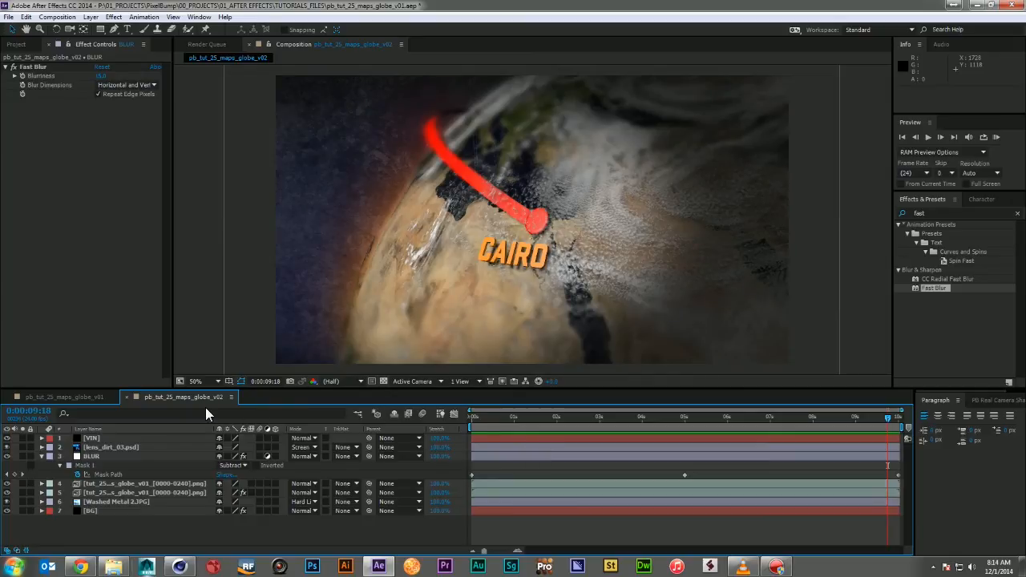
left_click(40, 455)
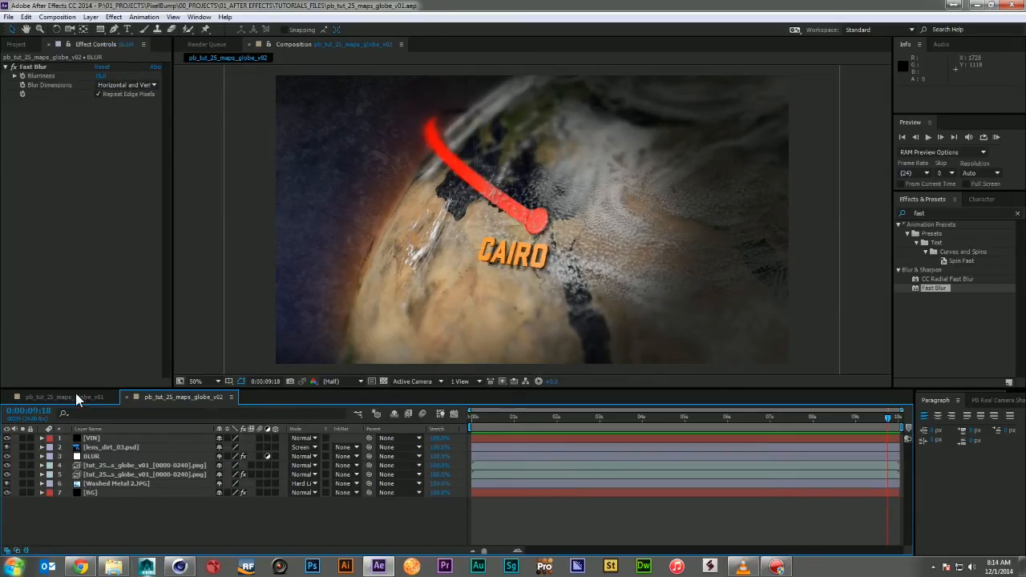
Step: Create an adjustment layer named GLOW and place it directly below the BLUR layer
left_click(133, 515)
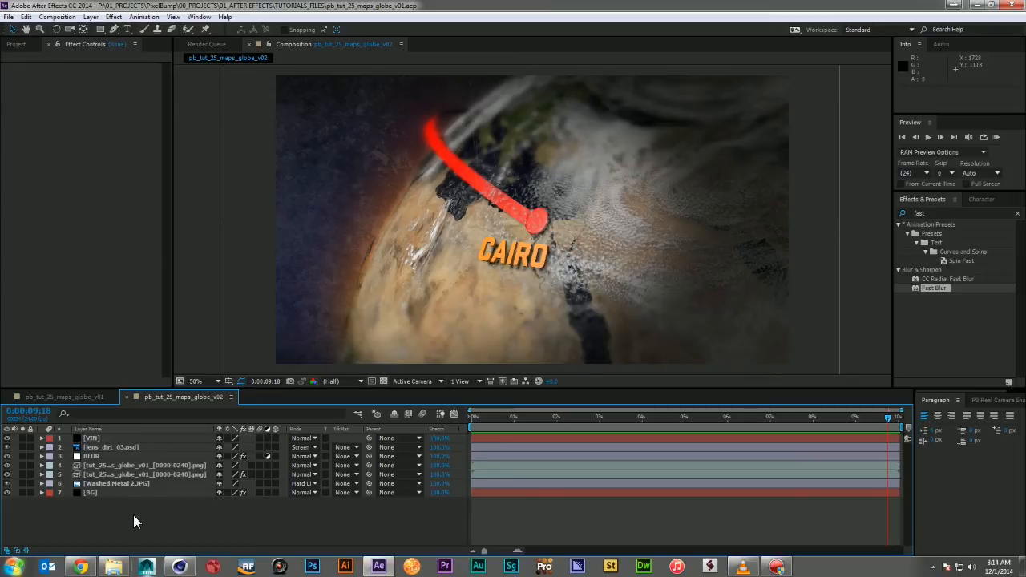
key("ctrl+alt+y")
key("Return")
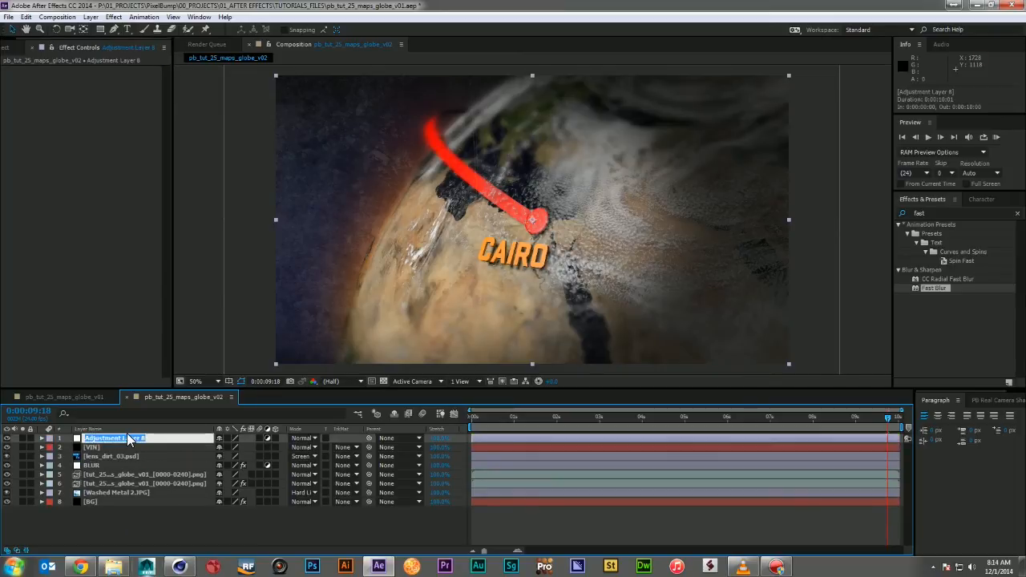
type("GLOW")
key("Return")
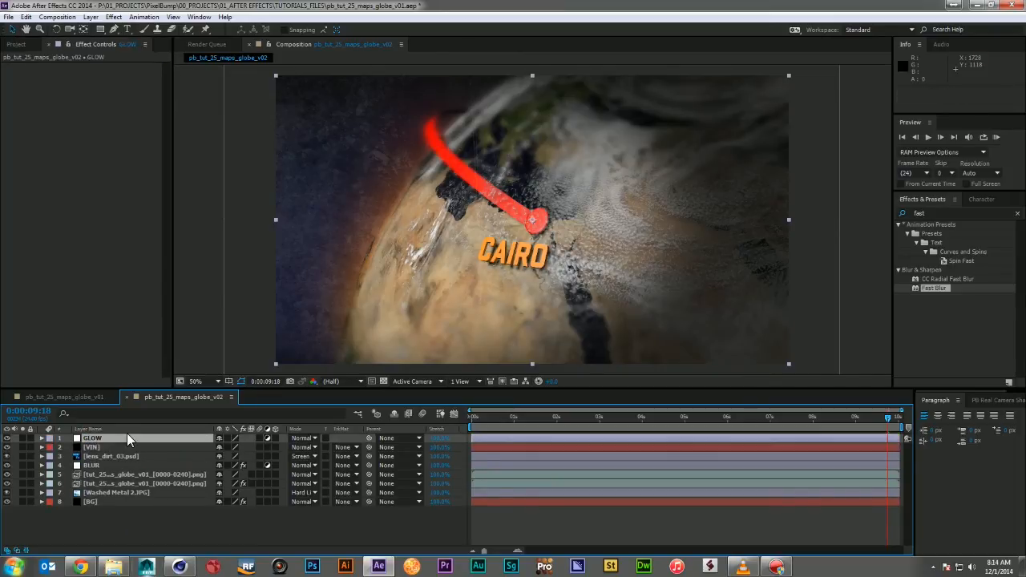
left_click_drag(127, 432, 129, 465)
Step: Apply the Stylize Glow effect to the GLOW layer with Glow Threshold about 64% and Glow Radius about 94
left_click(947, 213)
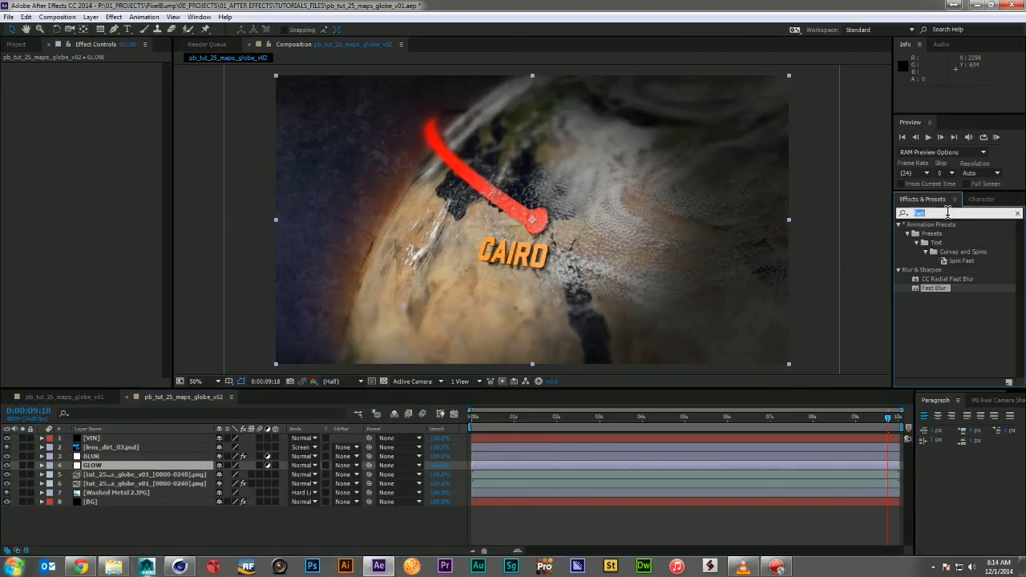
type("glow")
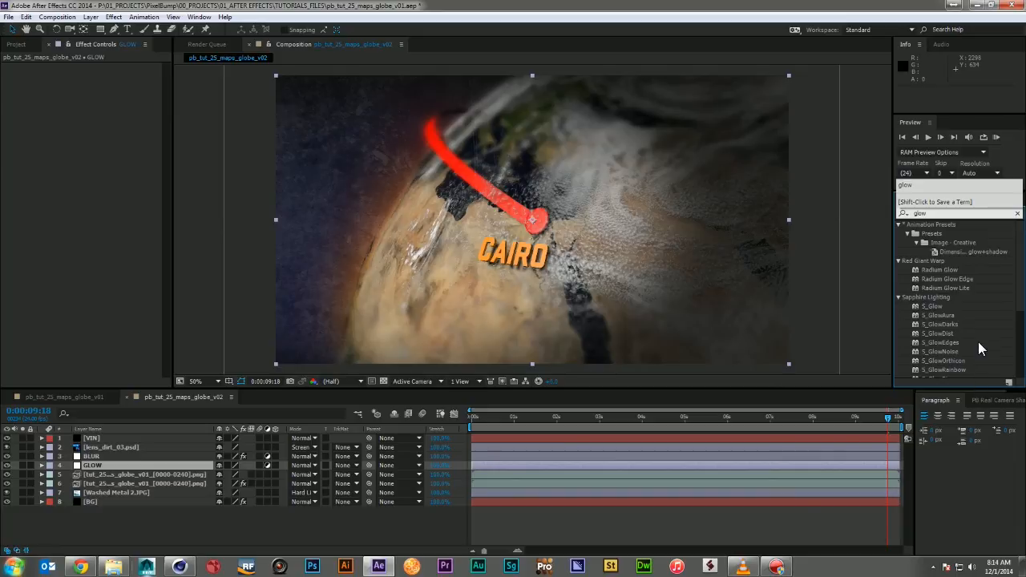
scroll(978, 341, "down", 3)
left_click_drag(928, 309, 113, 464)
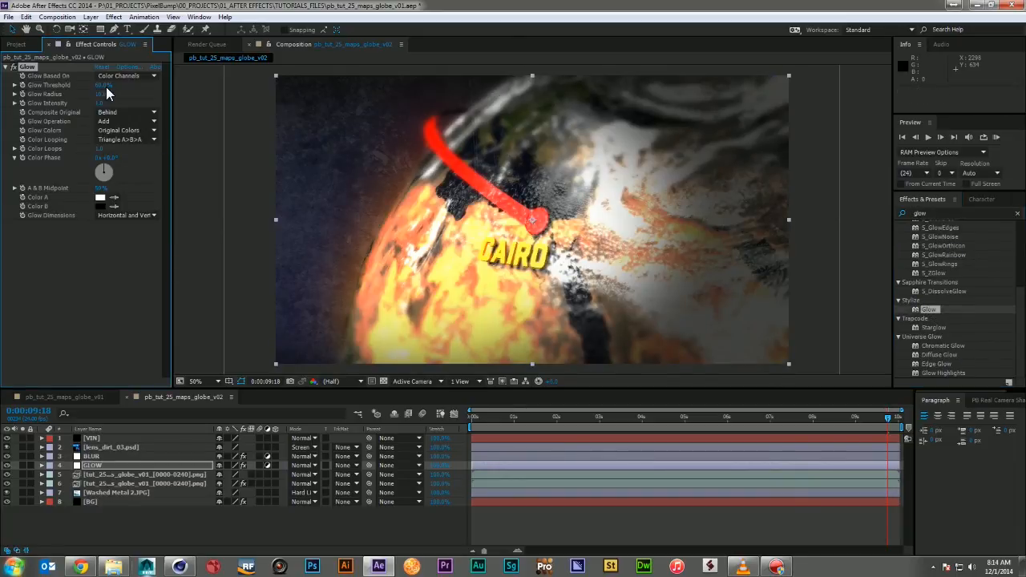
mouse_move(101, 94)
left_mouse_down()
mouse_move(117, 94)
mouse_move(97, 85)
mouse_move(117, 85)
mouse_move(108, 85)
left_mouse_up()
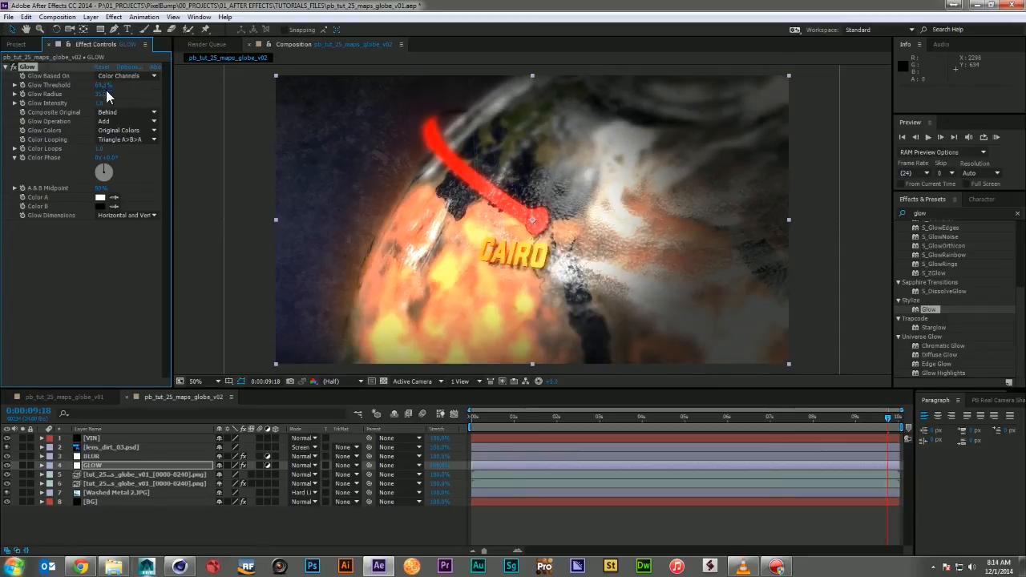
left_click_drag(118, 94, 138, 94)
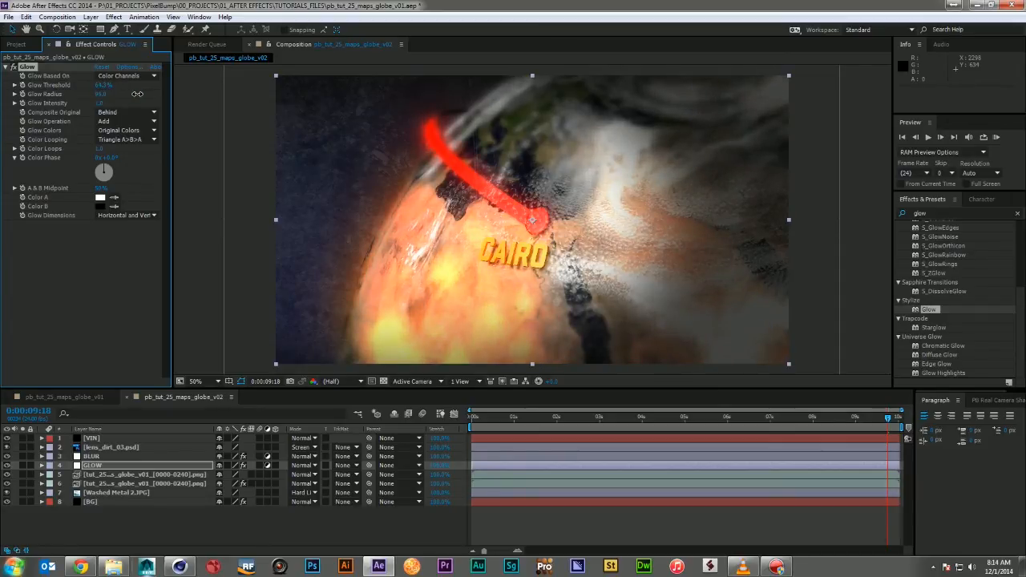
Step: Add an elliptical mask filling the whole frame to the GLOW layer and set its mode to Subtract
left_click_drag(100, 29, 147, 52)
double_click(100, 29)
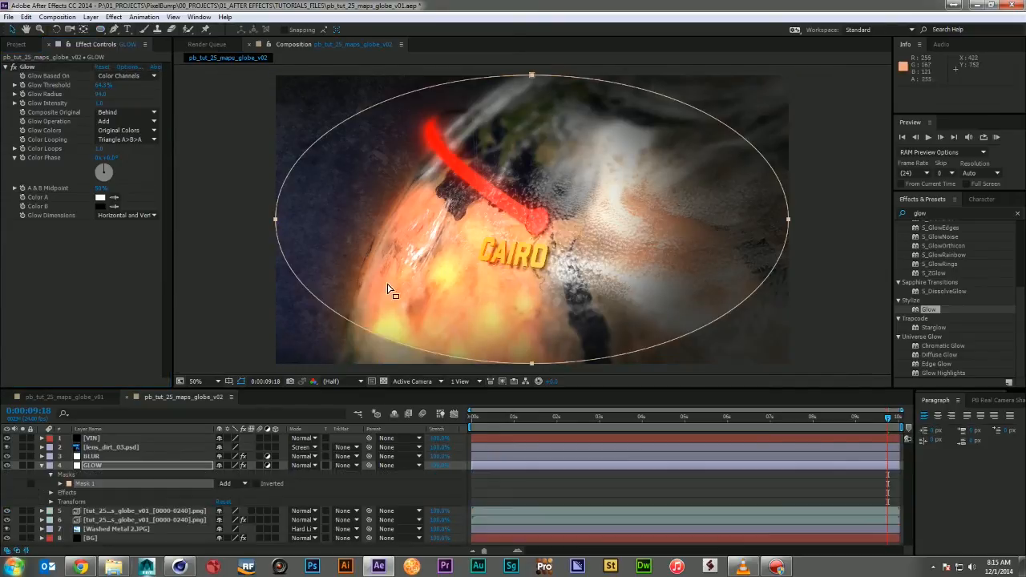
left_click(243, 484)
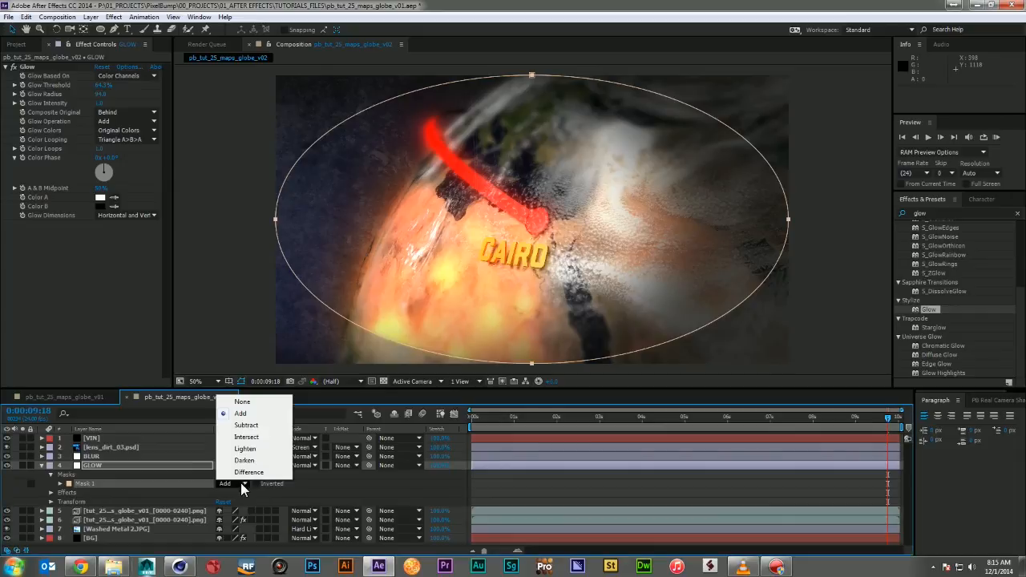
left_click(255, 426)
Step: Feather the GLOW layer's elliptical mask by about 224 pixels and deselect the layer
key("f")
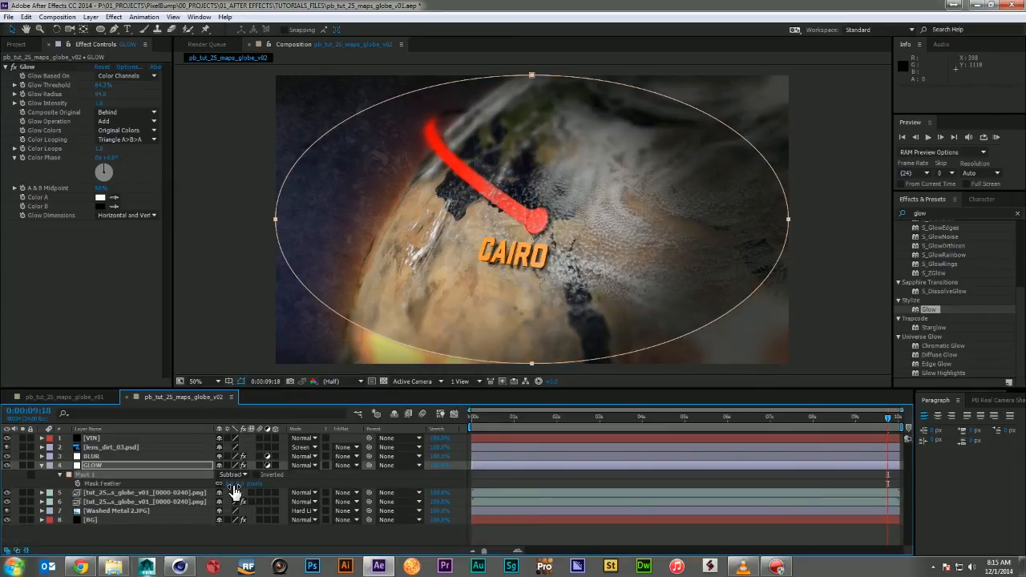
left_click_drag(234, 487, 357, 489)
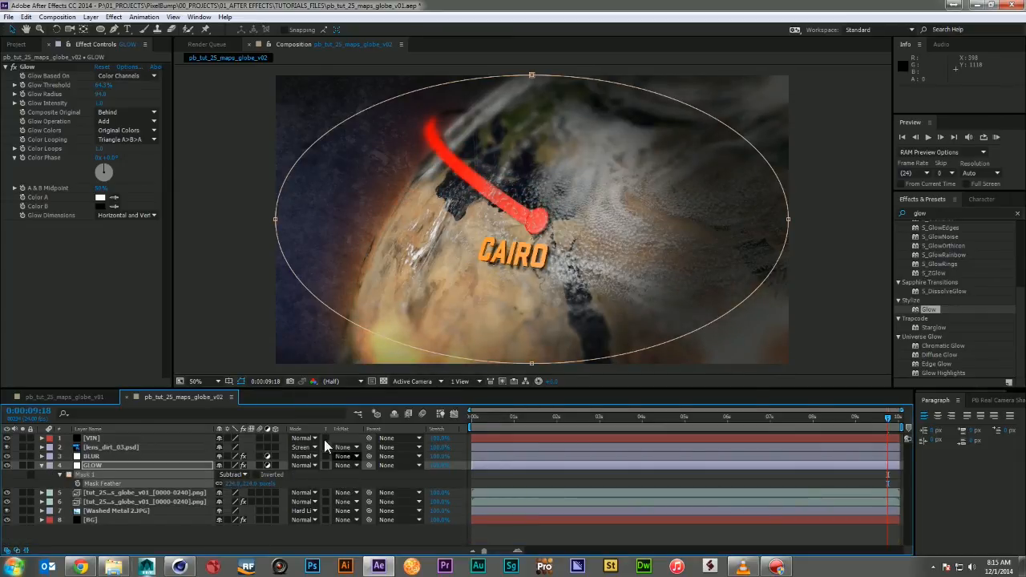
left_click(335, 544)
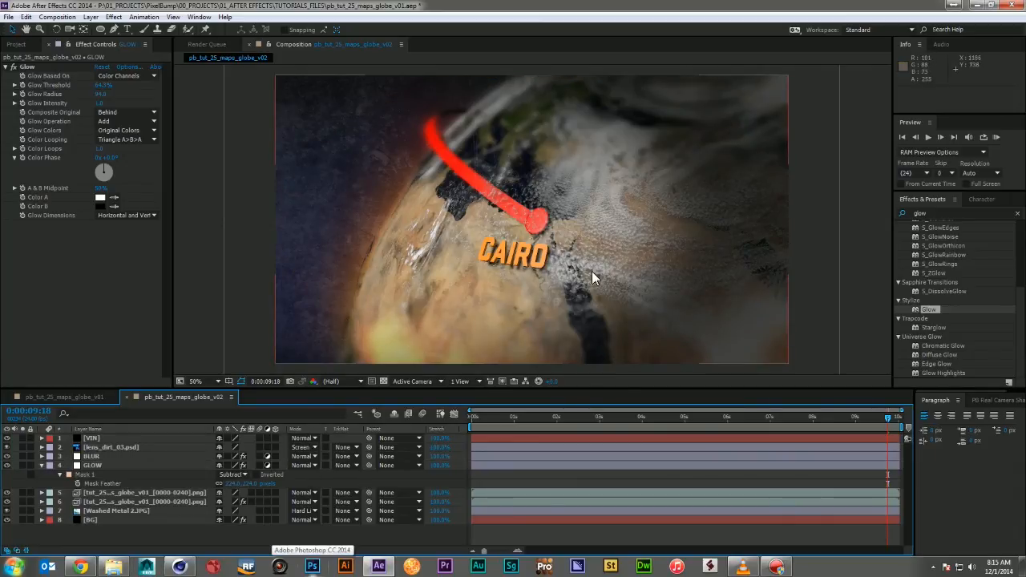
Step: Scrub from the first frame to the last to check the masked glow, and collapse the GLOW layer
left_click_drag(684, 424, 452, 436)
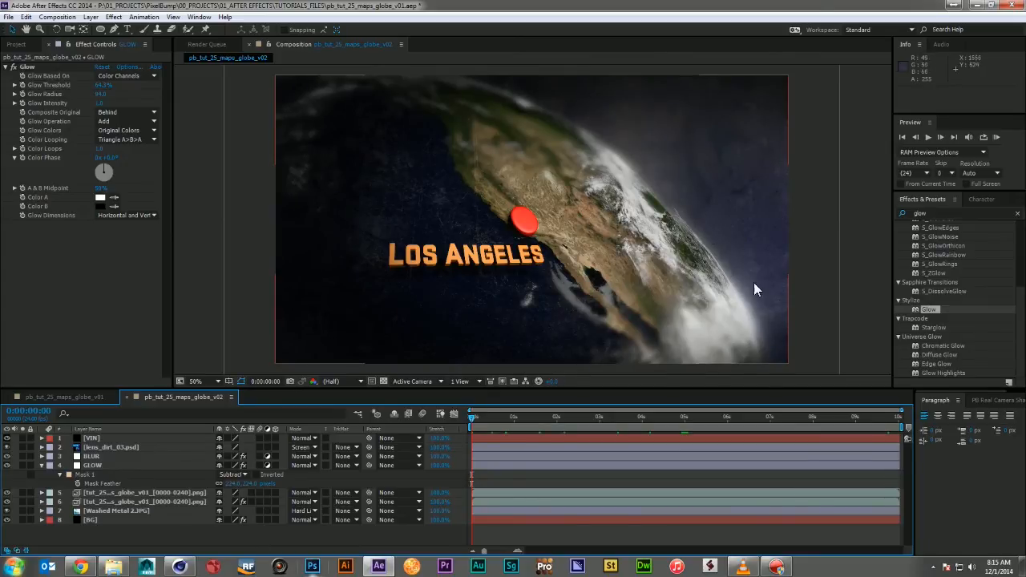
left_click_drag(516, 416, 972, 473)
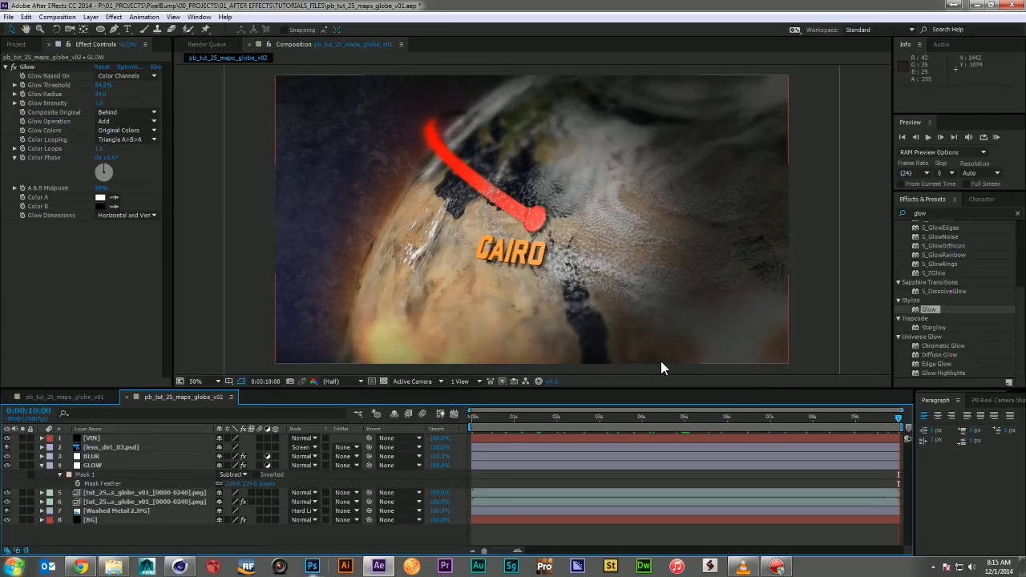
left_click(41, 465)
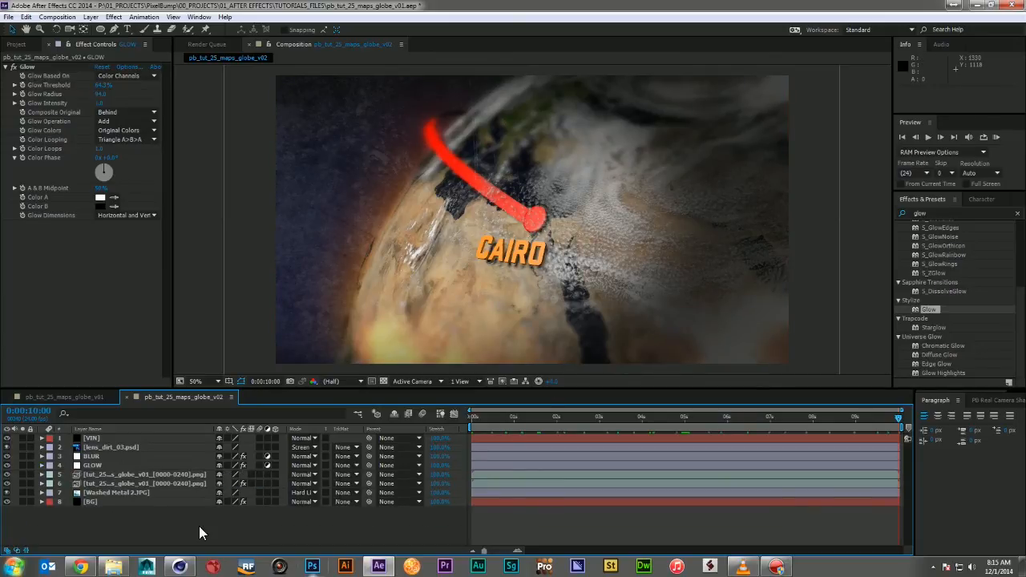
Step: Create a black 1920 x 1080 solid named BLACK and place it between the globe layers and Washed Metal 2.JPG
key("ctrl+y")
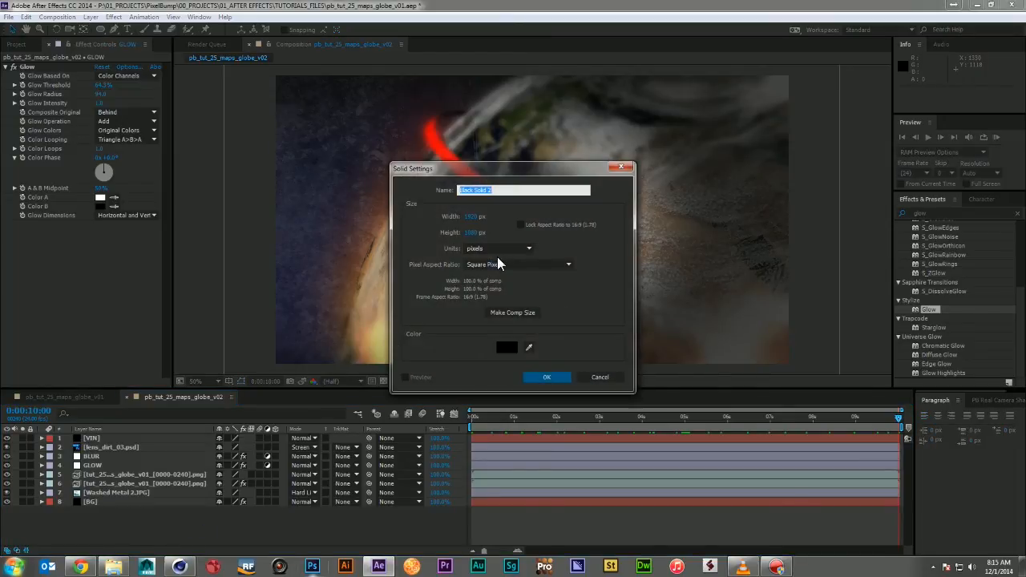
type("BLC")
key("Return")
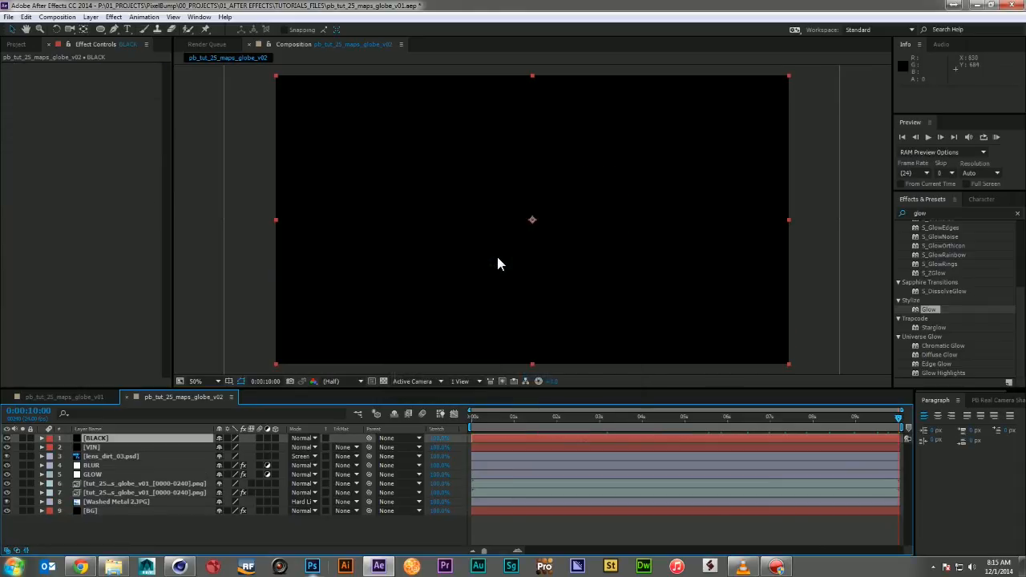
left_click_drag(125, 434, 130, 492)
Step: Lower the BLACK layer's opacity to just under half so it only partly darkens the background
key("t")
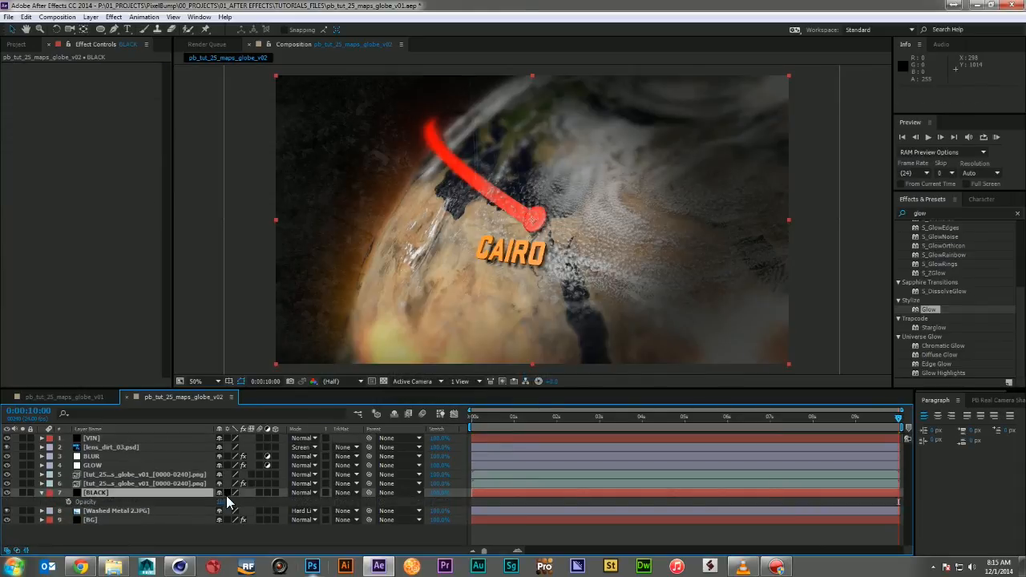
left_click_drag(197, 502, 193, 502)
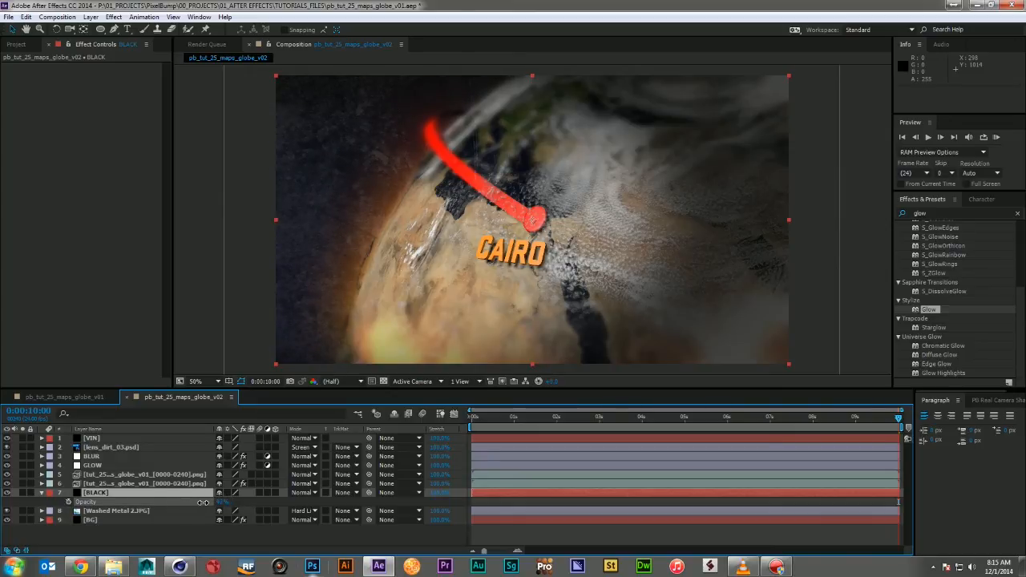
left_click(194, 501)
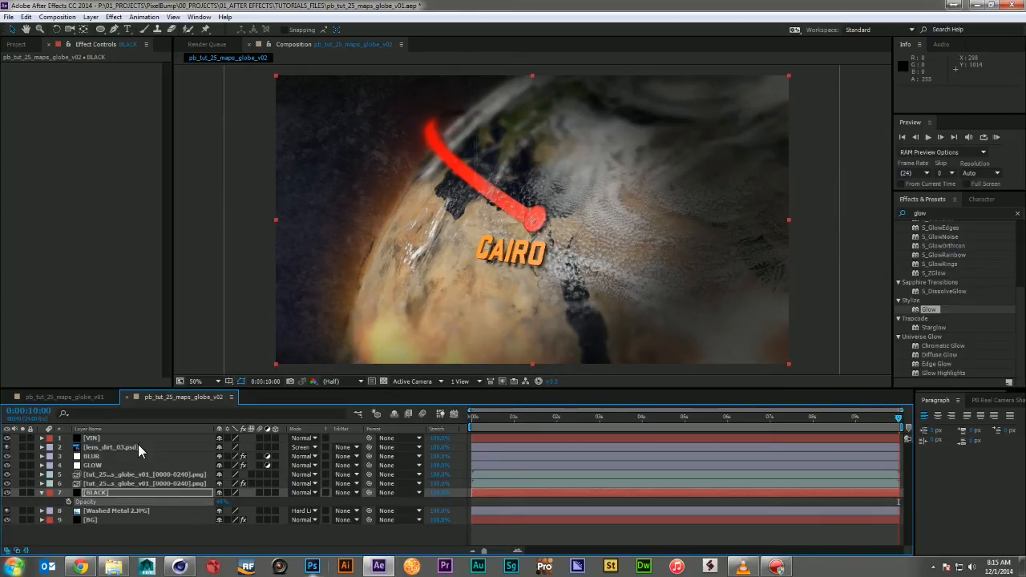
Step: Set the lens_dirt_03.psd layer's opacity to 15% and collapse its properties
left_click(138, 447)
key("t")
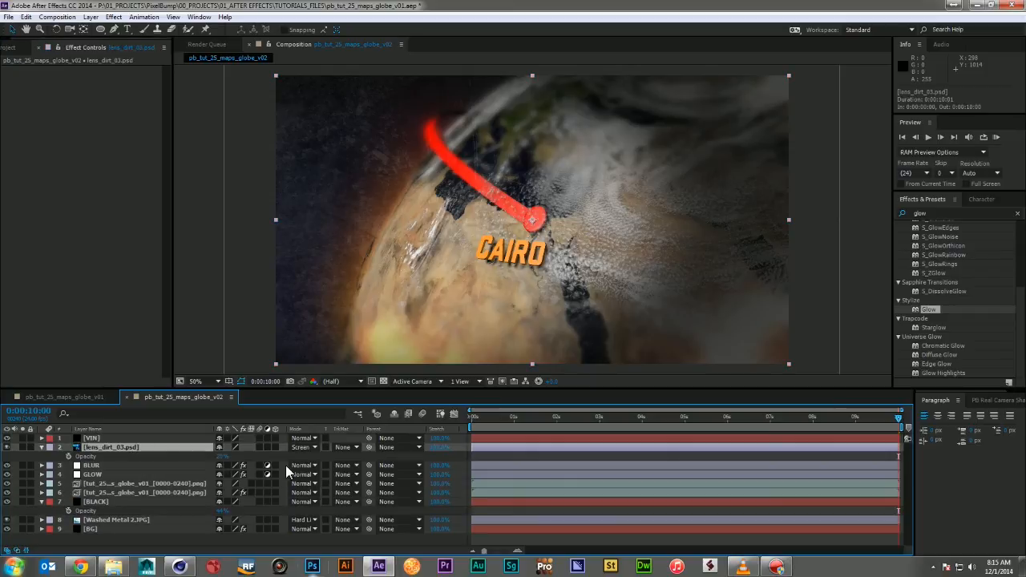
left_click(222, 457)
type("11")
key("Return")
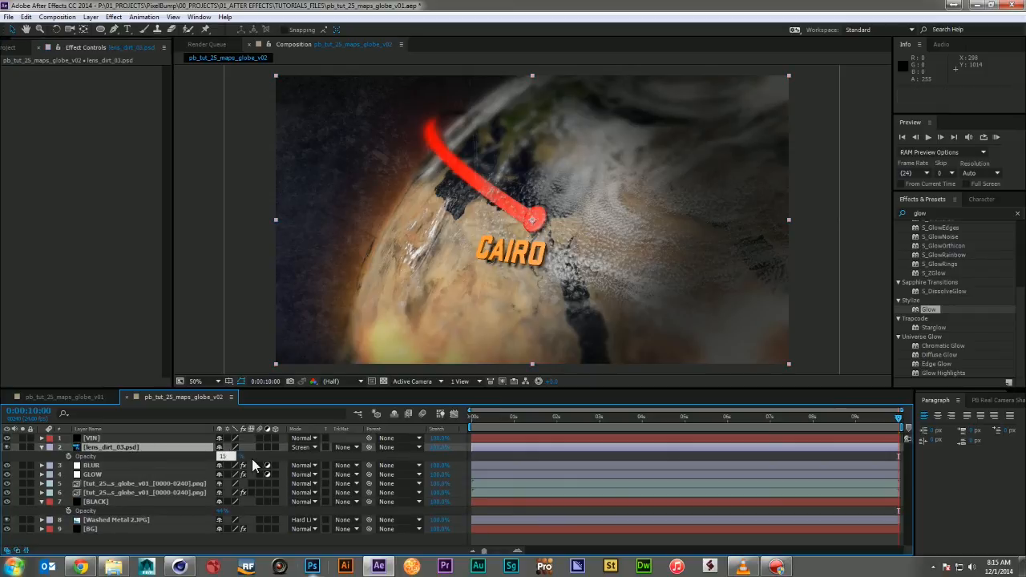
left_click(41, 447)
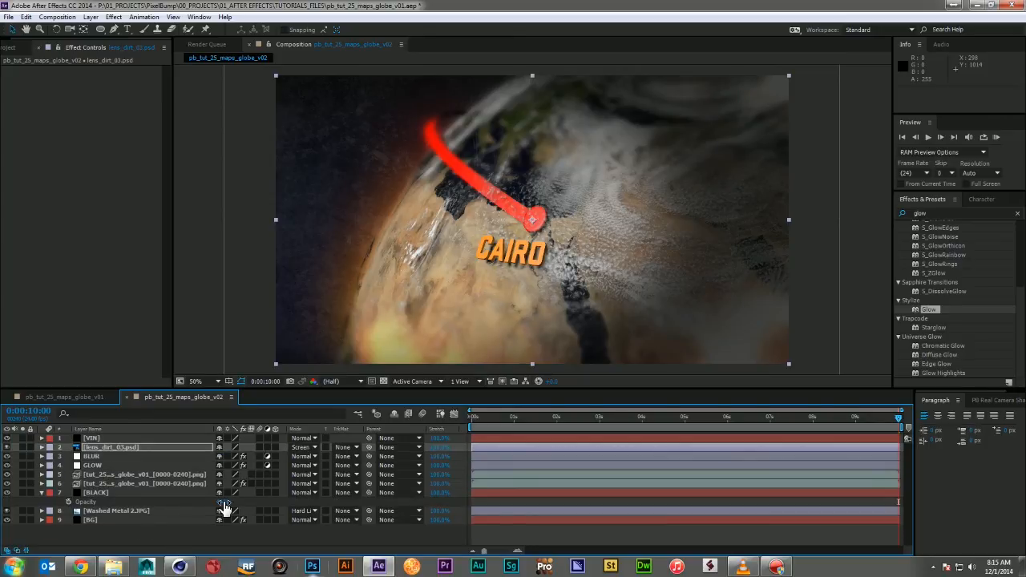
Step: Set the BLACK layer's opacity to 40% and deselect the layer
left_click(224, 503)
type("40")
key("Return")
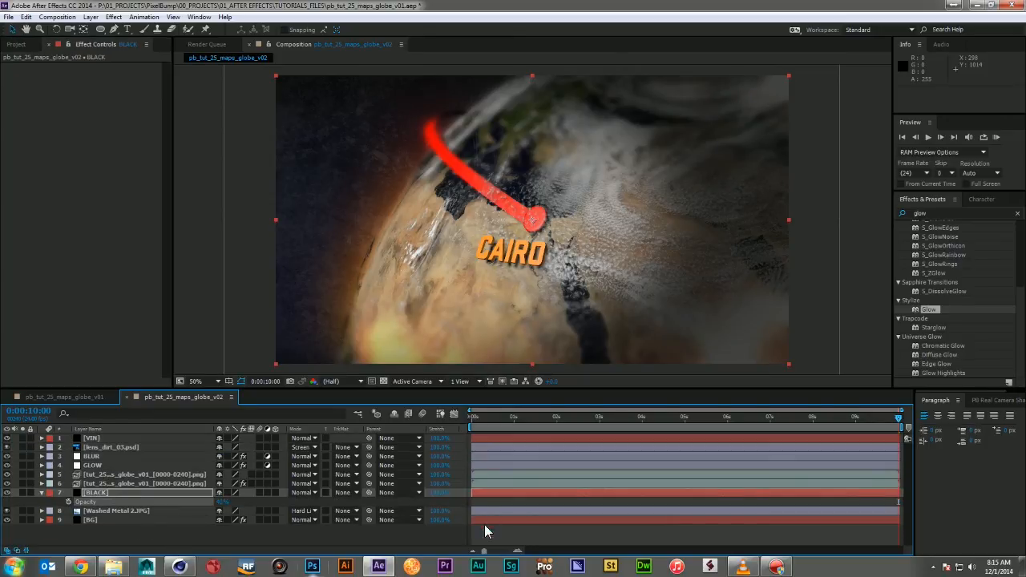
left_click(463, 525)
Step: RAM-preview the composition to check the darkened background, and collapse the BLACK layer
left_click_drag(468, 418, 941, 450)
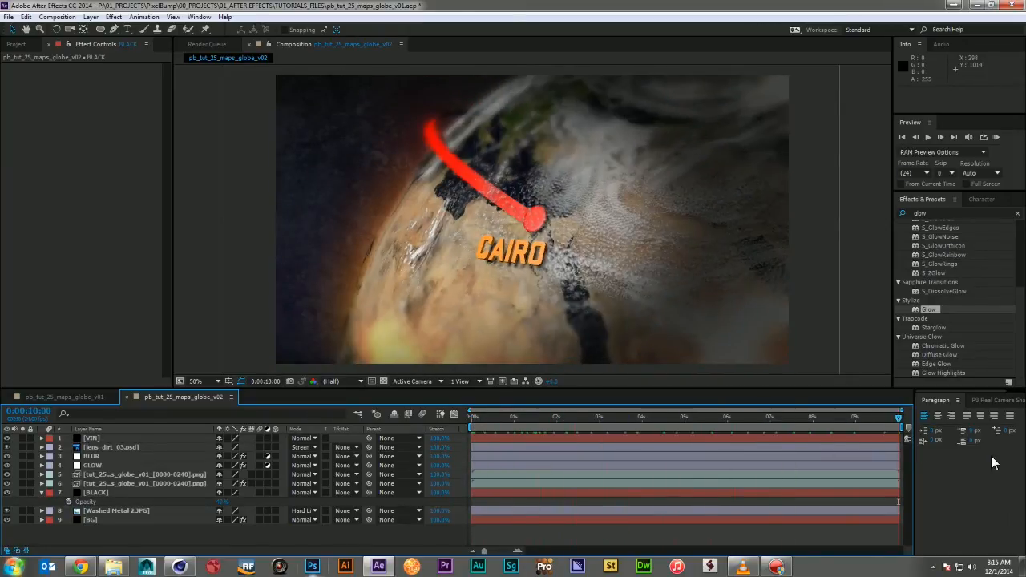
key("KP_0")
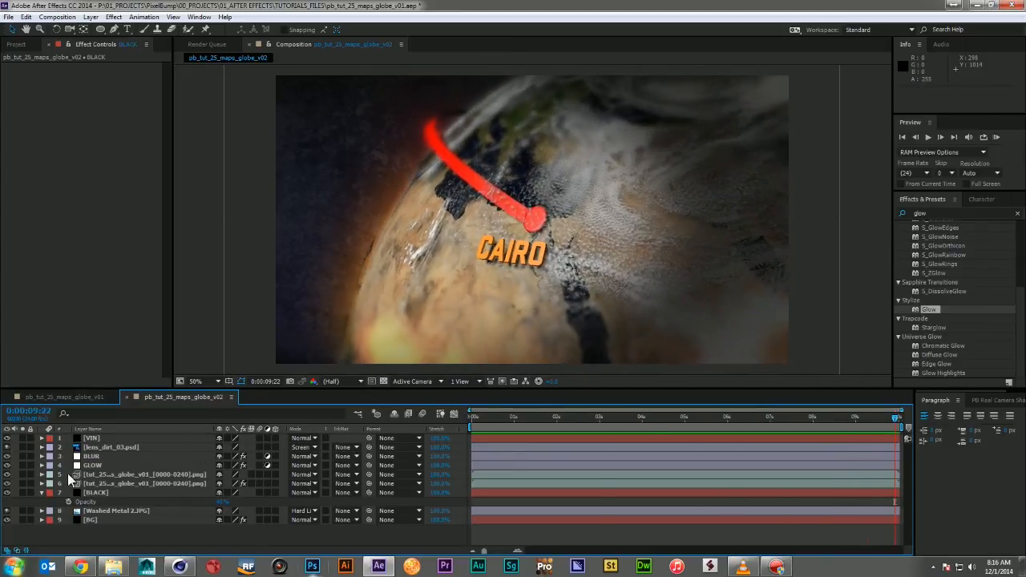
left_click(42, 492)
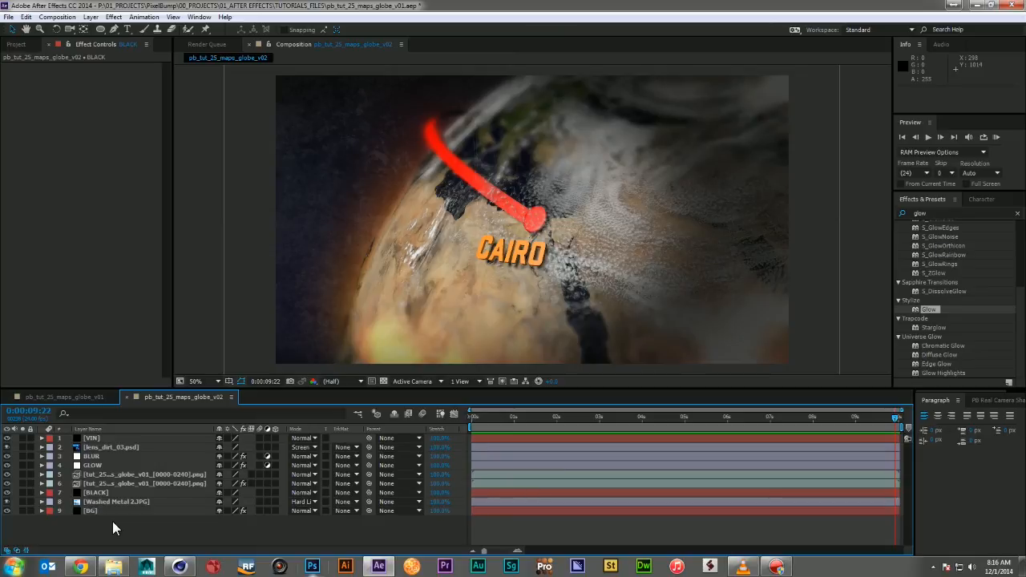
Step: Create a black 1920 x 1080 solid named OF_01 and place it between the globe layers and BLACK
key("ctrl+y")
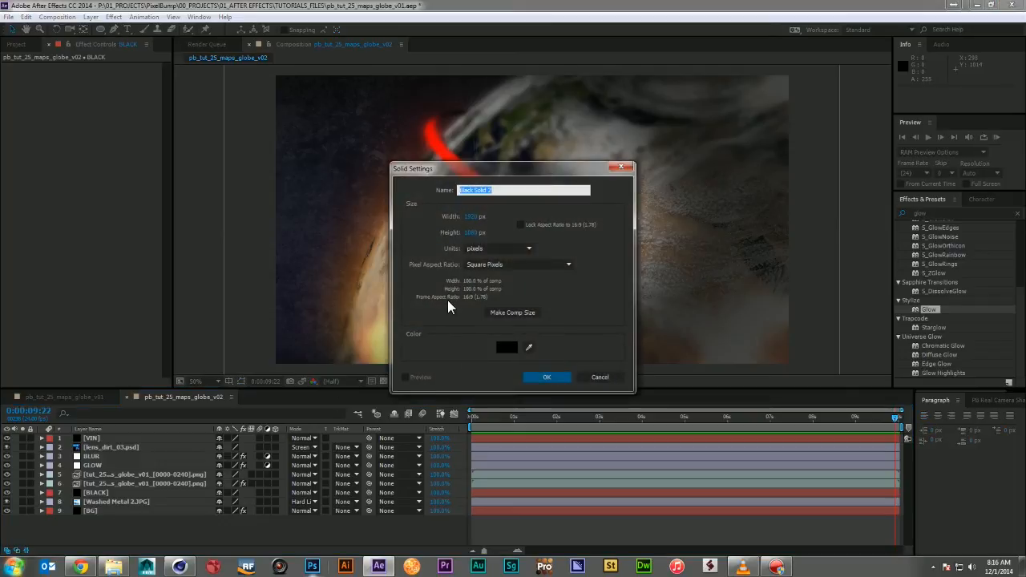
type("OF_01")
key("Return")
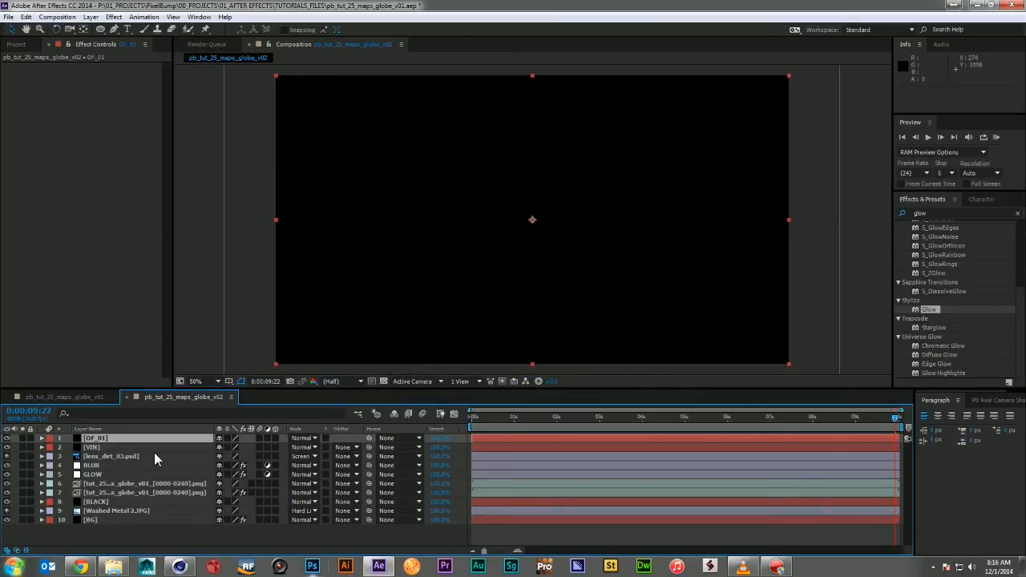
left_click_drag(143, 439, 148, 499)
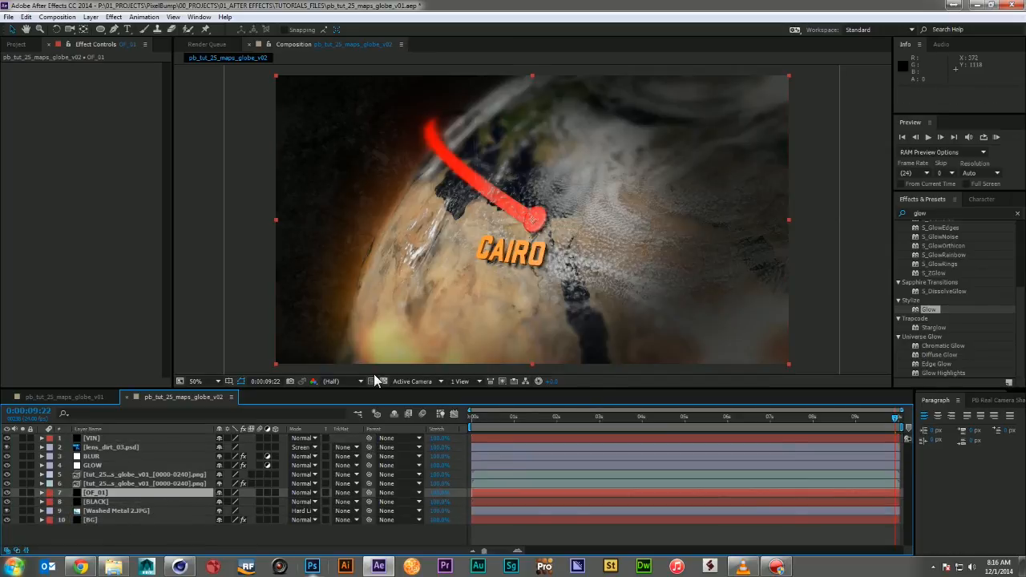
Step: Find the Optical Flares effect by searching for "optical" and apply it to the OF_01 layer
left_click(950, 213)
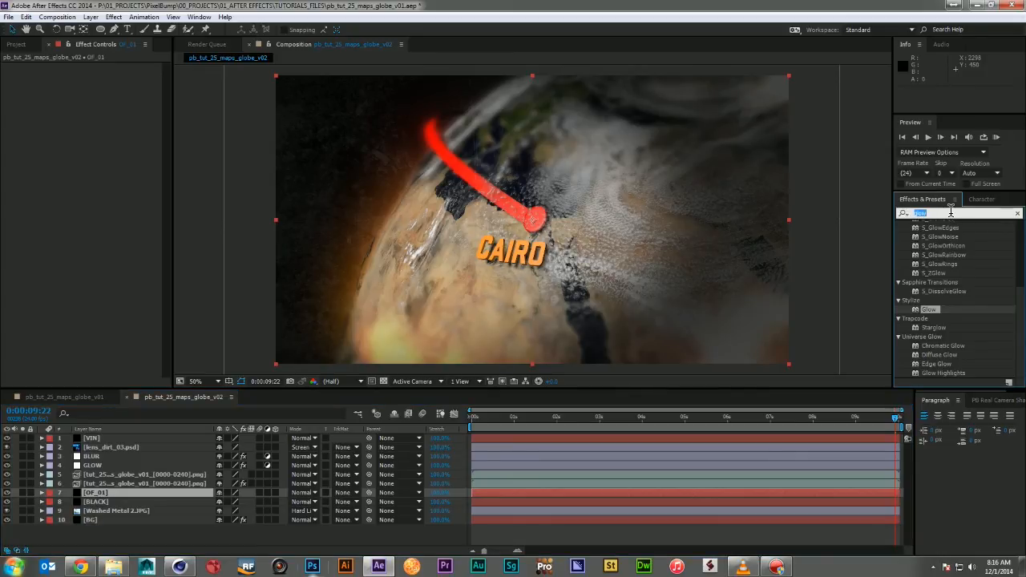
type("optical")
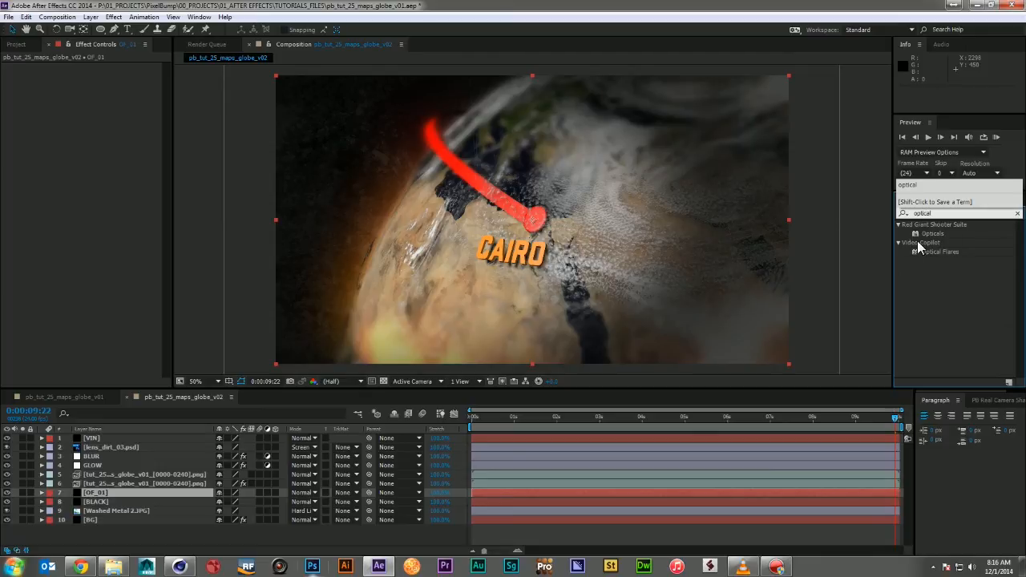
left_click_drag(924, 252, 108, 493)
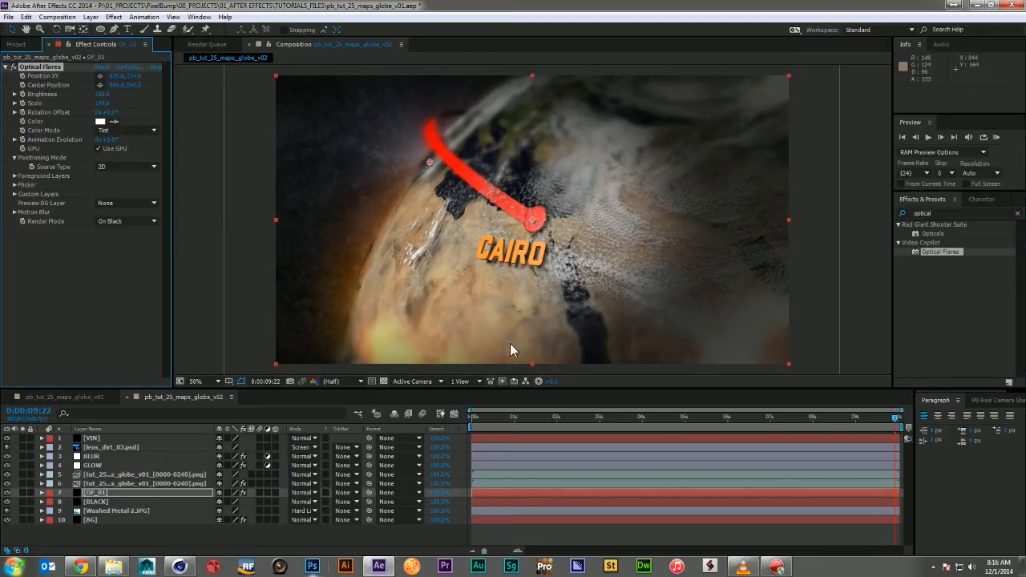
Step: At the first frame, set the flare's source type to 3D and solo the OF_01 layer
left_click(471, 423)
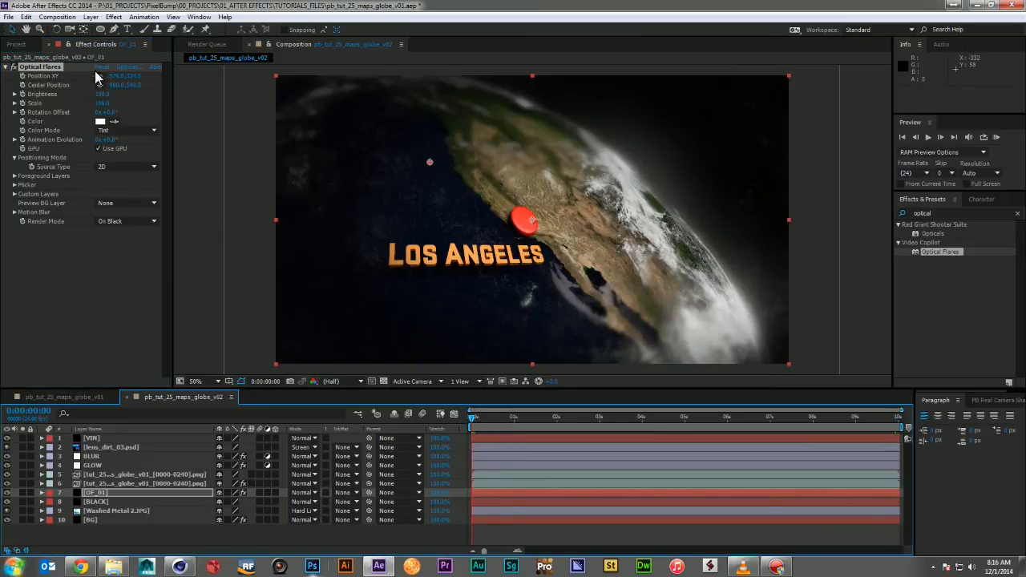
left_click(118, 172)
left_click(93, 187)
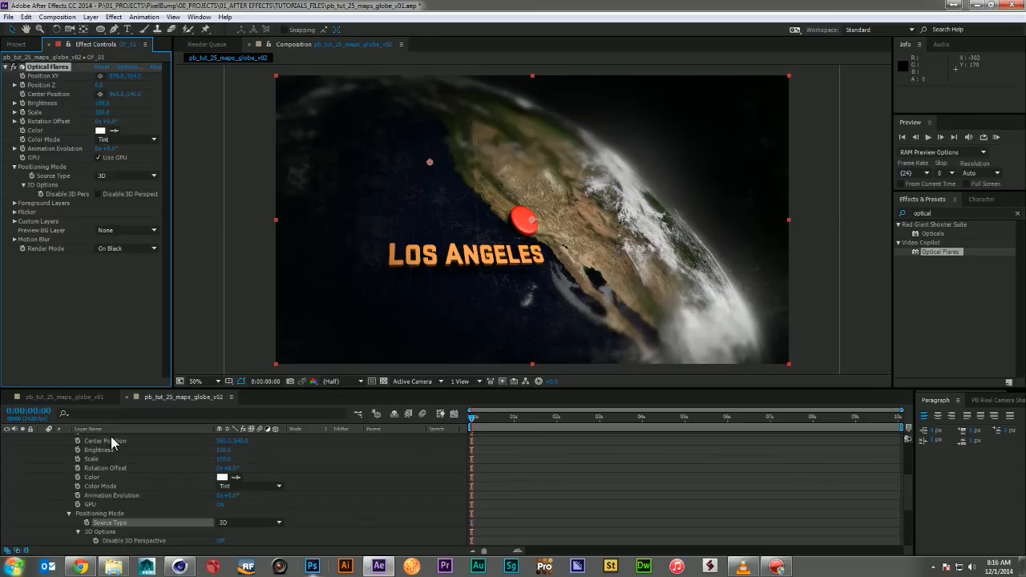
scroll(105, 461, "up", 4)
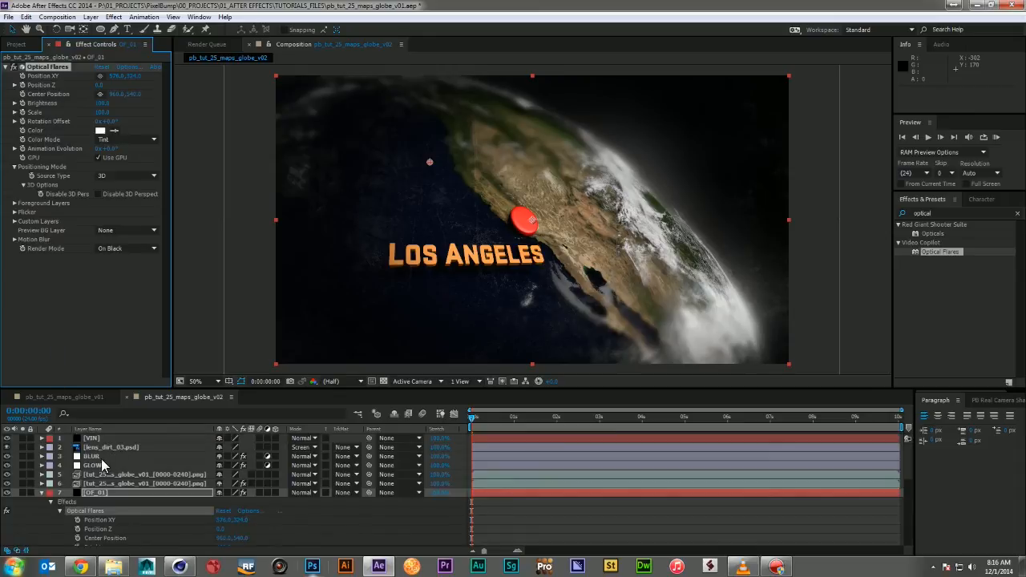
left_click(42, 492)
left_click(22, 497)
left_click(22, 493)
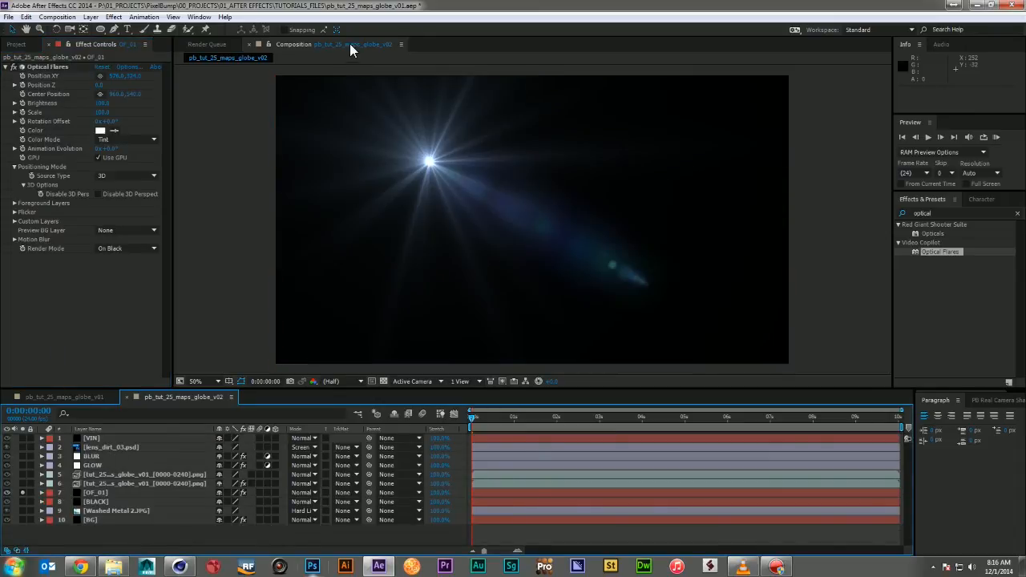
Step: Adjust the flare's Z depth and place it behind the globe's edge at about 1658, 620, with OF_01 no longer soloed
left_click_drag(109, 84, 613, 118)
left_click_drag(140, 82, 297, 108)
left_click(23, 492)
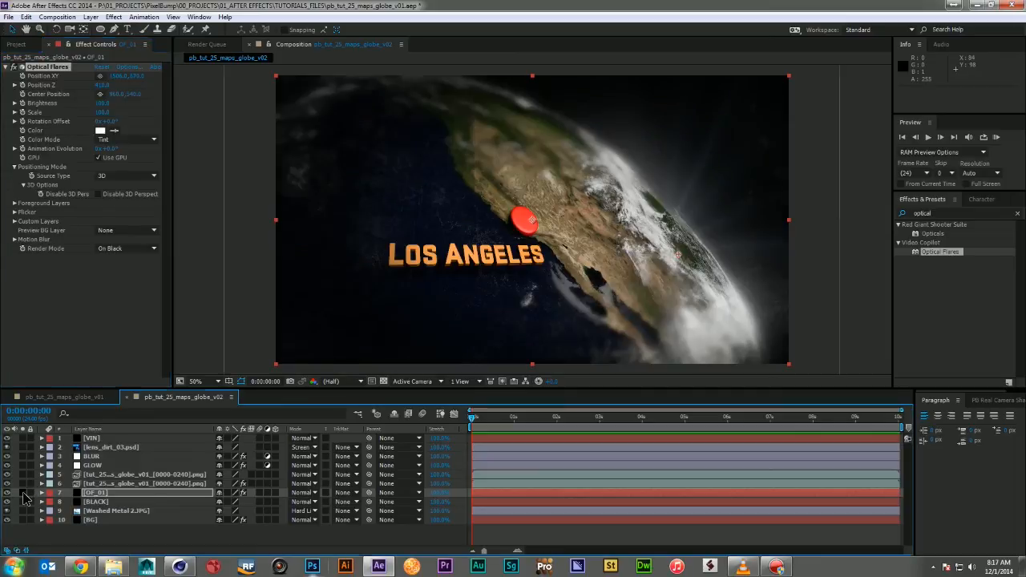
left_click_drag(675, 258, 717, 239)
mouse_move(472, 418)
left_mouse_down()
mouse_move(677, 419)
mouse_move(472, 419)
left_mouse_up()
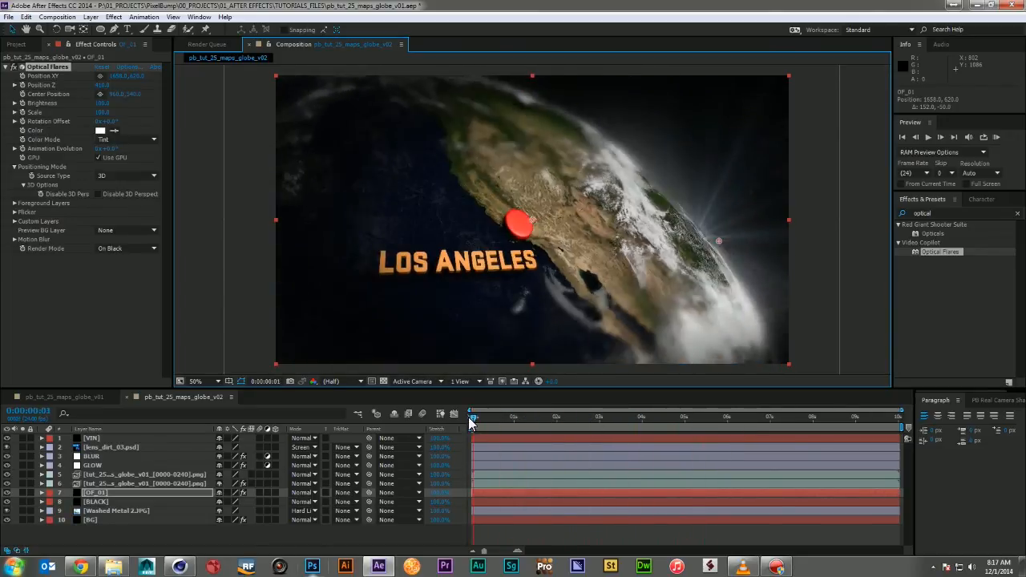
Step: Keyframe the flare's Position XY and Z at the first frame, and move it to about 2328, 1114 at 0:00:03:23
left_click(359, 417)
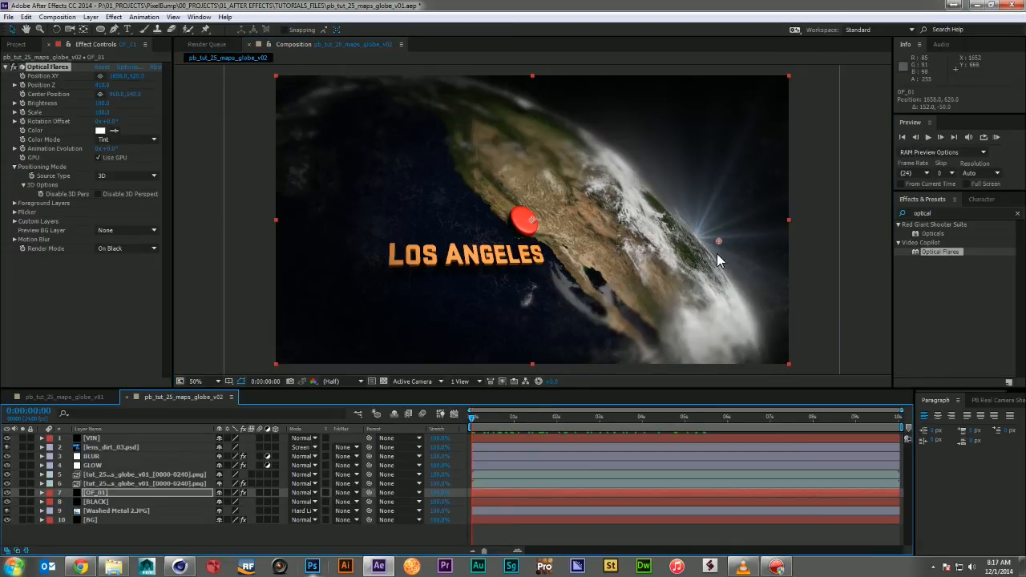
left_click(23, 77)
left_click(24, 85)
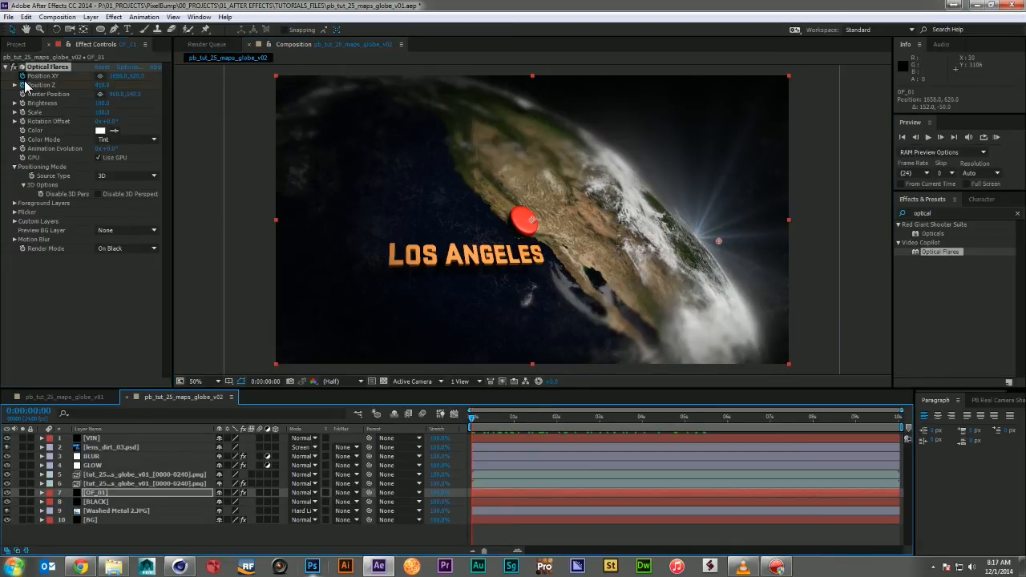
left_click_drag(497, 412, 640, 432)
left_click_drag(718, 240, 898, 371)
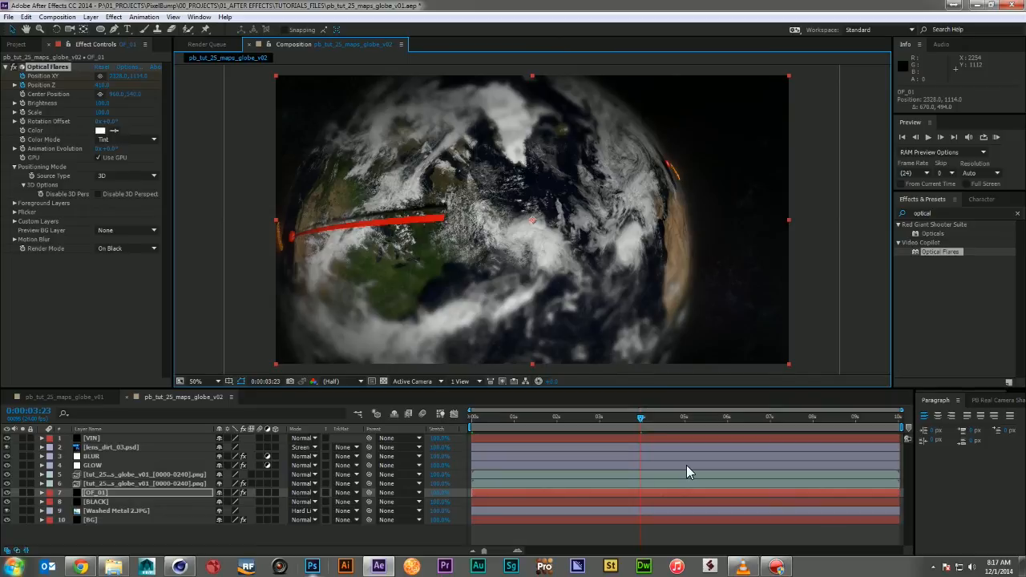
Step: Trim the end of the OF_01 layer to 0:00:03:23 and scrub back to the start to check the flare's movement
key("alt+bracketright")
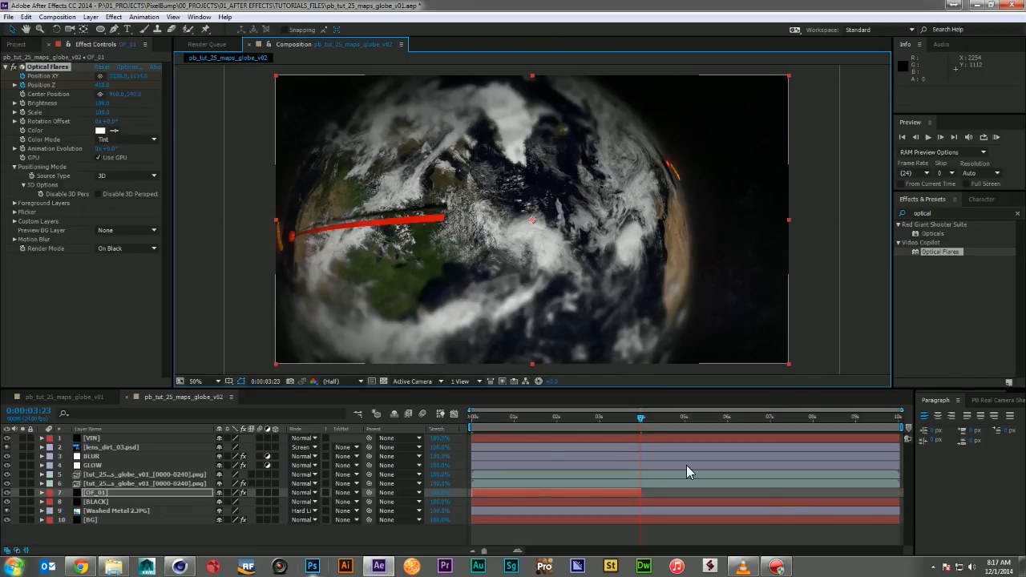
left_click_drag(640, 418, 442, 415)
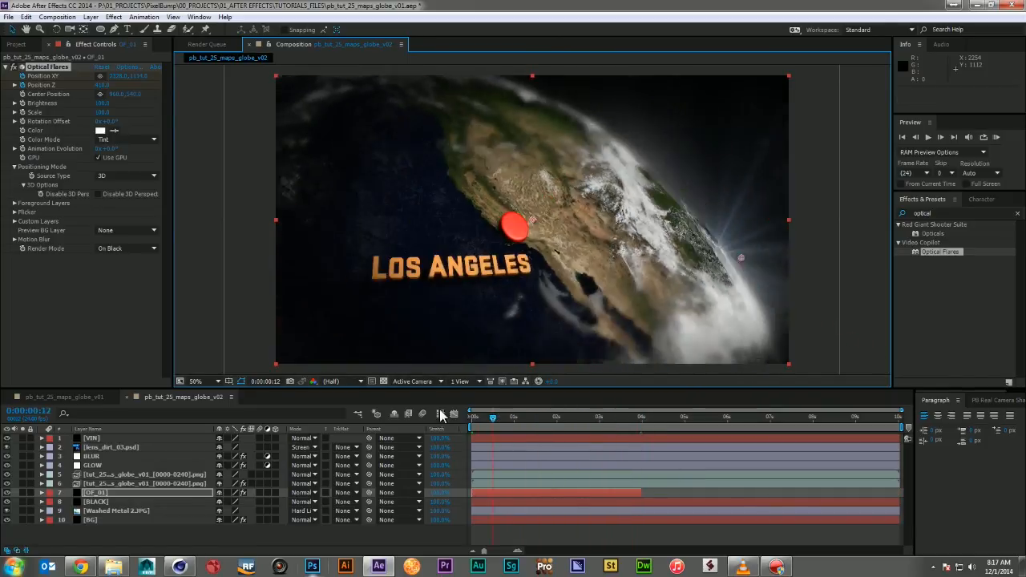
Step: Load The Mighty from the Pro Presets into the OF_01 layer's Optical Flares effect
left_click(127, 68)
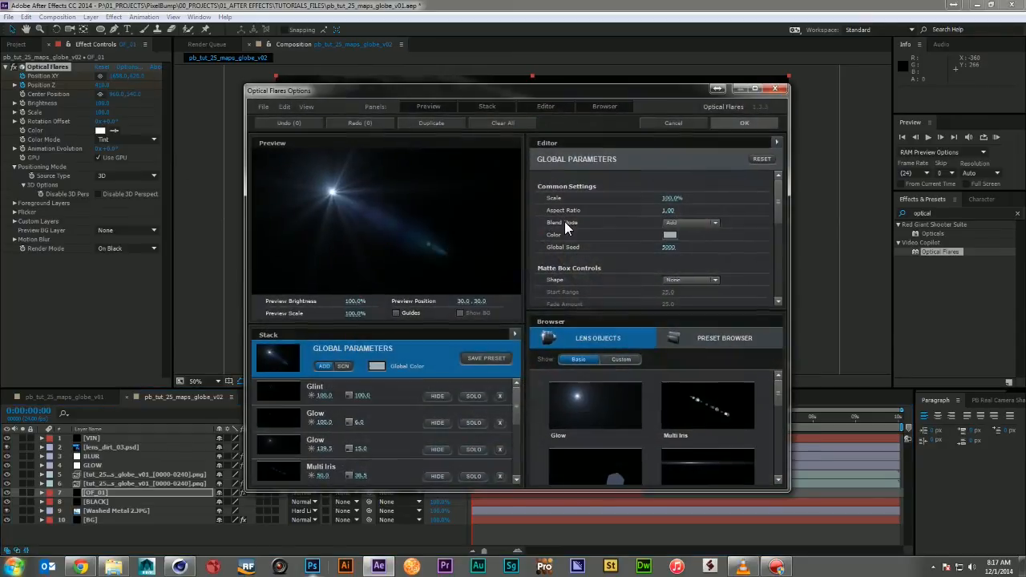
left_click(755, 88)
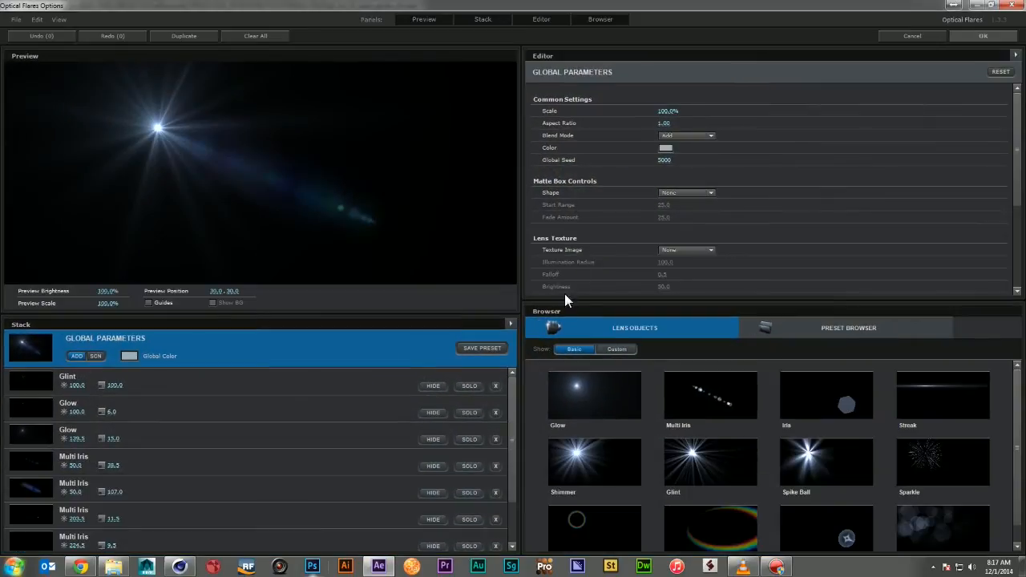
left_click(809, 328)
double_click(555, 454)
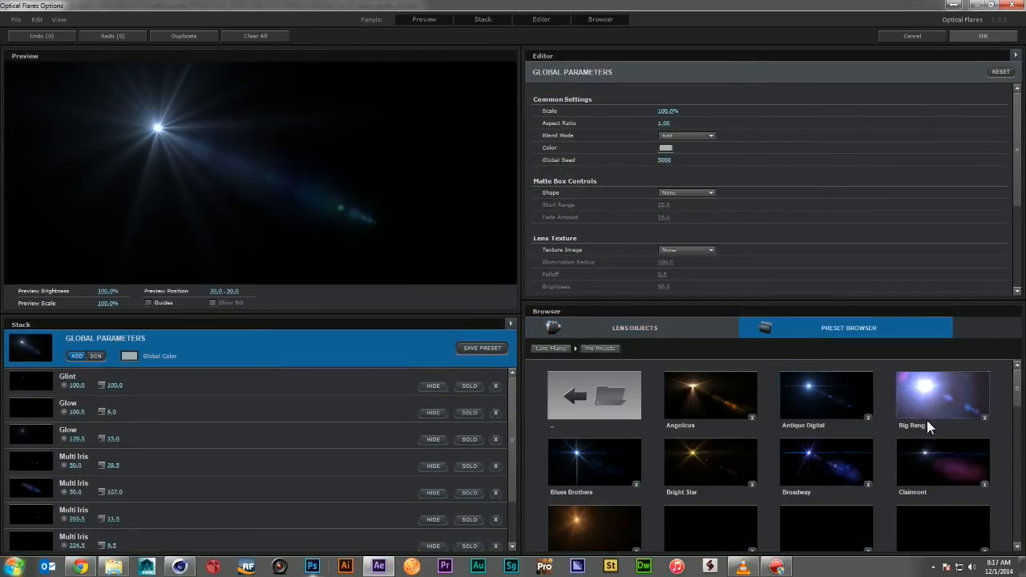
scroll(1001, 433, "down", 10)
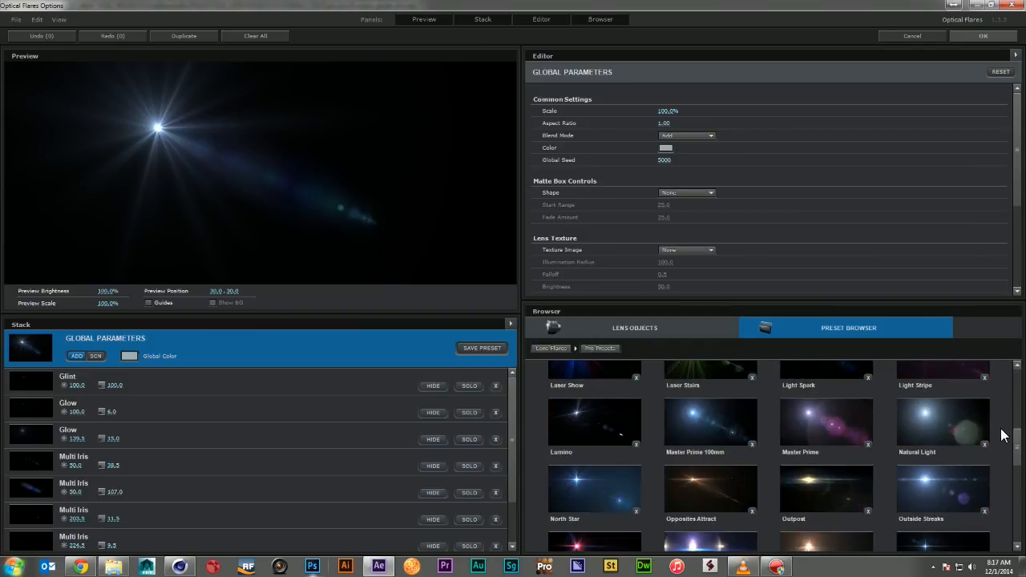
scroll(1001, 433, "down", 5)
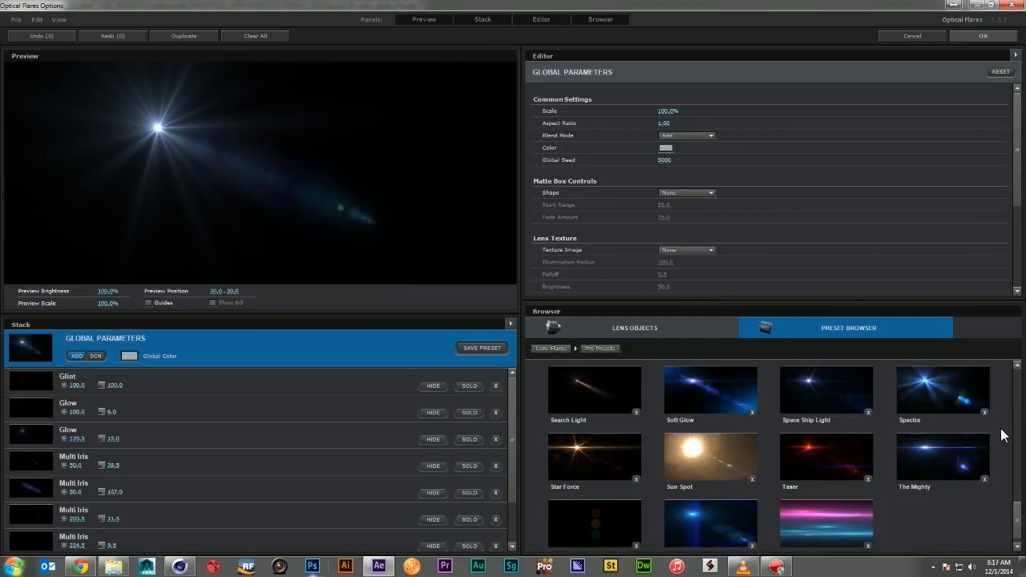
left_click(904, 450)
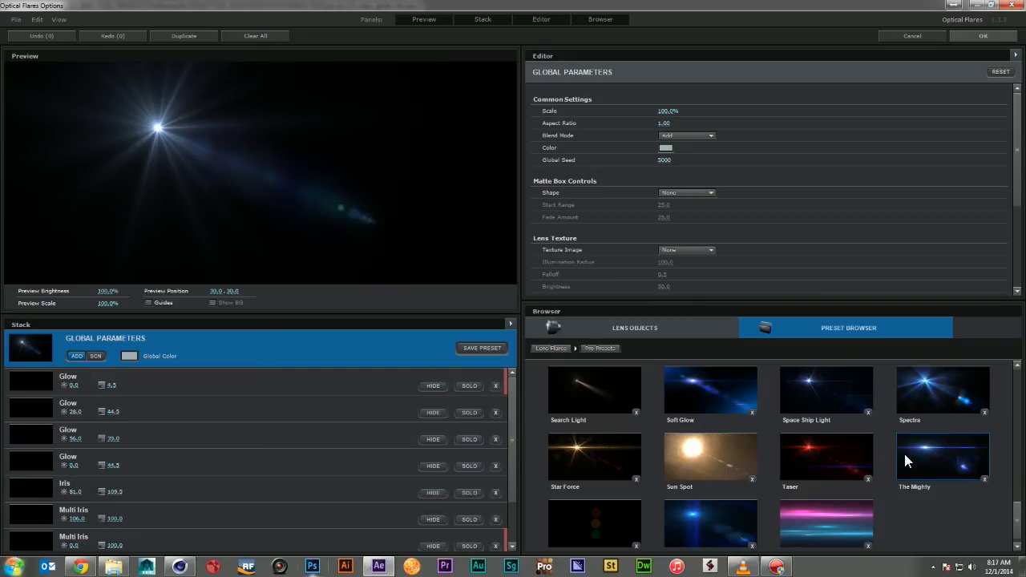
left_click(973, 37)
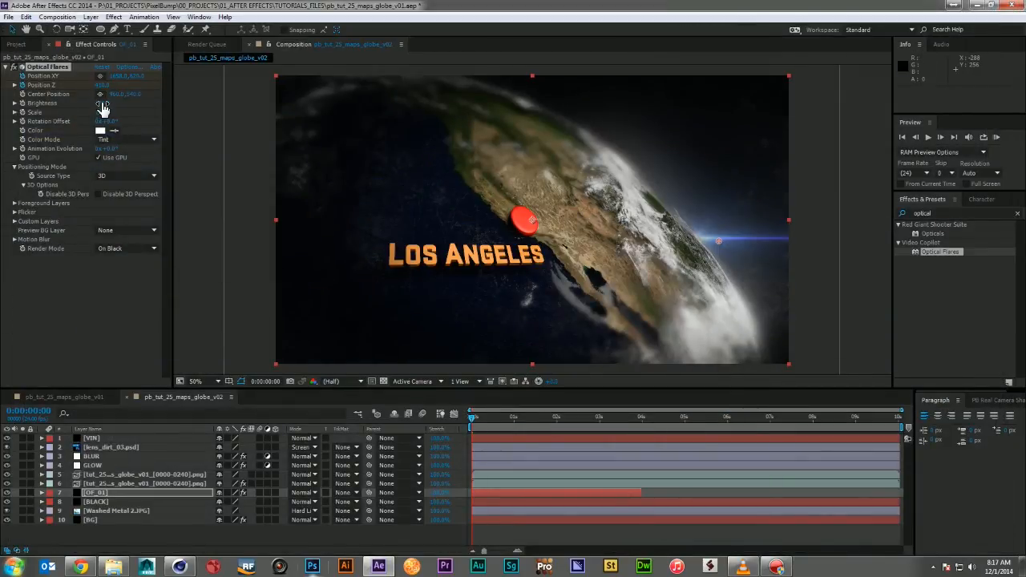
Step: Raise the flare's brightness and extend the OF_01 layer's out point to 0:00:04:19
left_click_drag(106, 103, 113, 110)
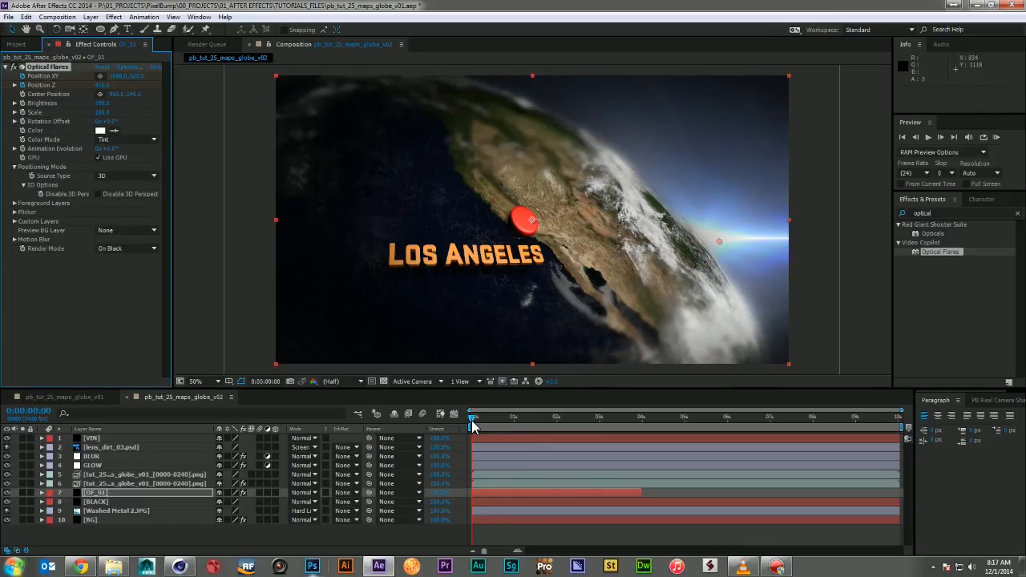
mouse_move(472, 422)
left_mouse_down()
mouse_move(664, 428)
mouse_move(646, 428)
left_mouse_up()
left_click_drag(642, 492, 677, 495)
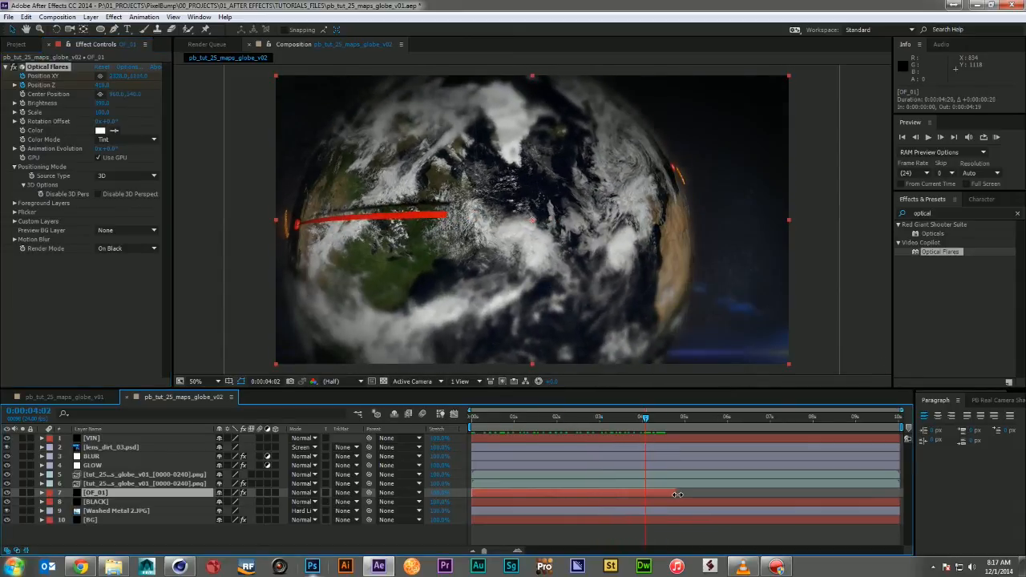
Step: Keyframe the flare's brightness at 0:00:04:00, extend the OF_01 layer to 0:00:05:03, and set the brightness to 0 at 0:00:05:00
left_click(640, 417)
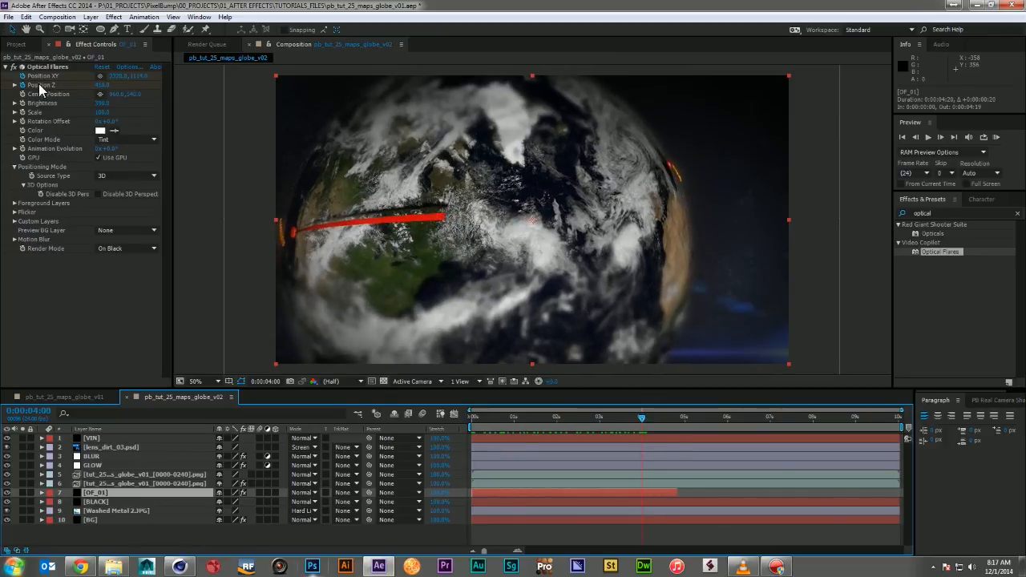
left_click(22, 103)
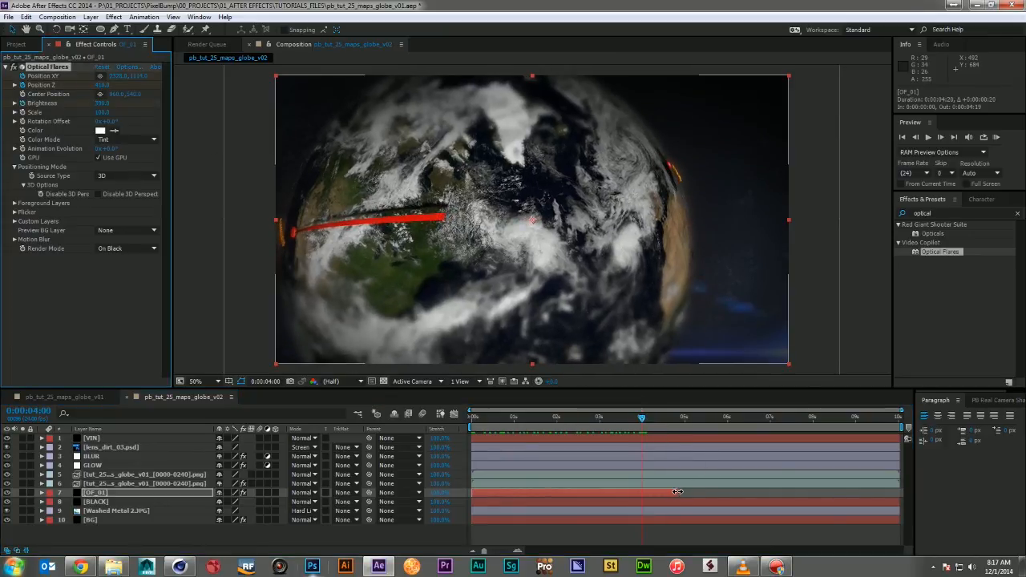
left_click_drag(678, 491, 690, 491)
left_click(682, 415)
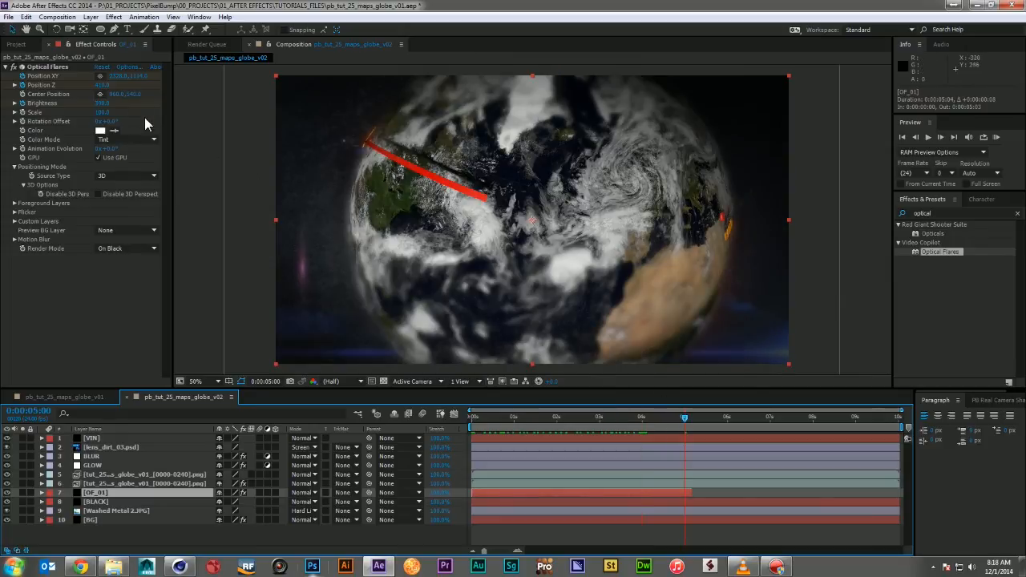
left_click(102, 103)
type("0")
key("Return")
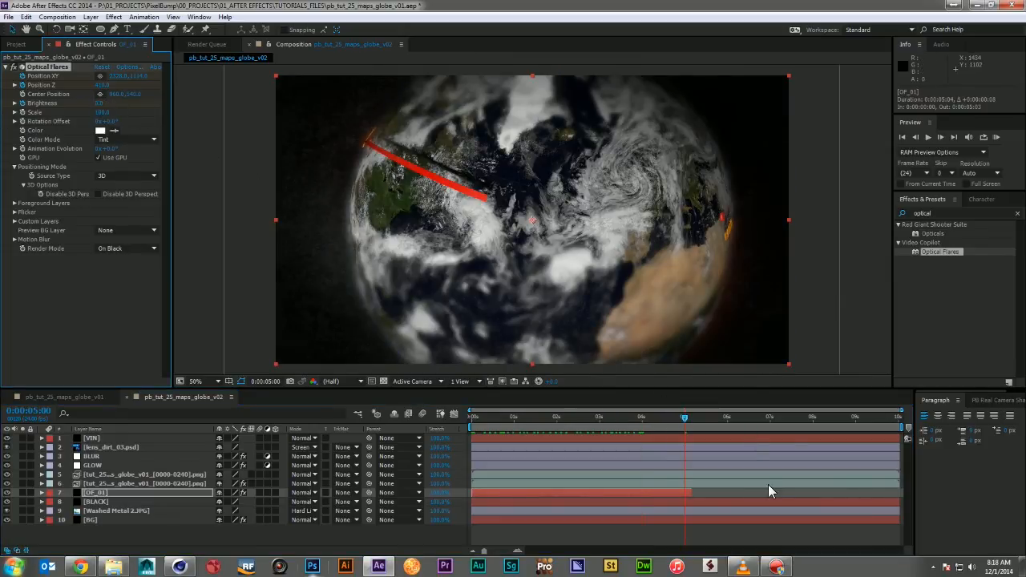
Step: Set the OF_01 flare's flicker speed to 50 and flicker amount to 20
left_click_drag(588, 416, 370, 438)
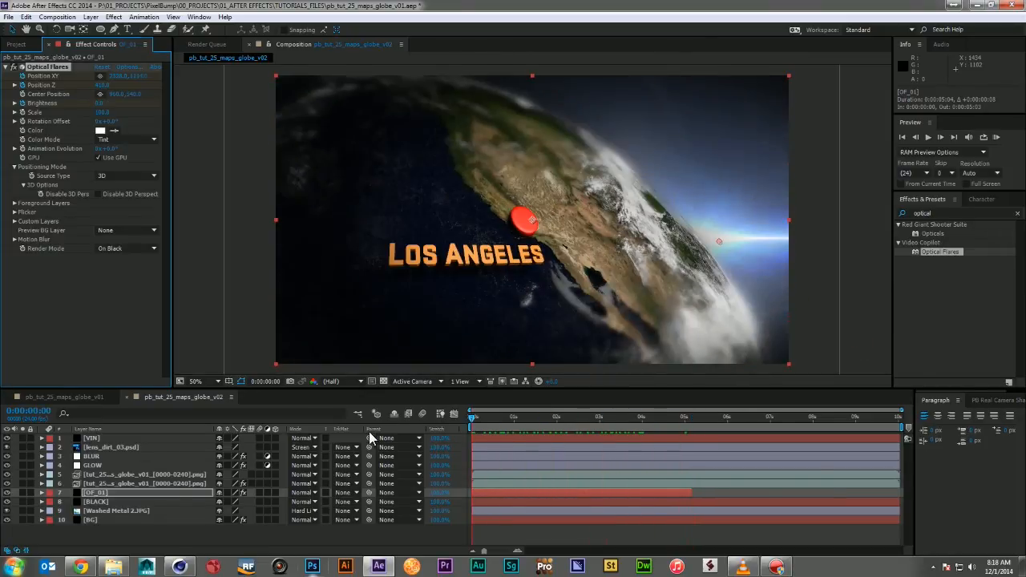
left_click(14, 213)
left_click(97, 230)
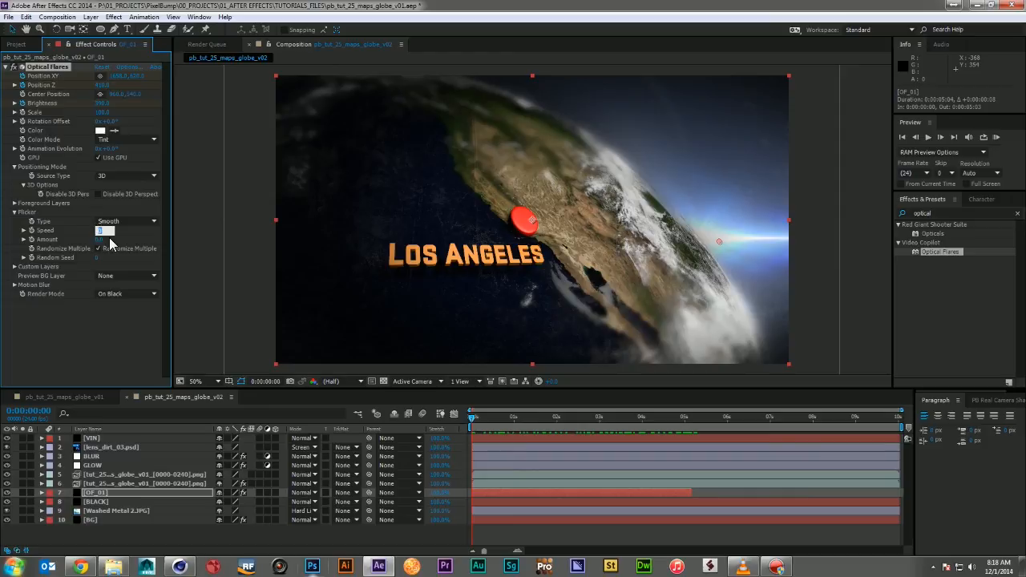
key("Return")
left_click(104, 239)
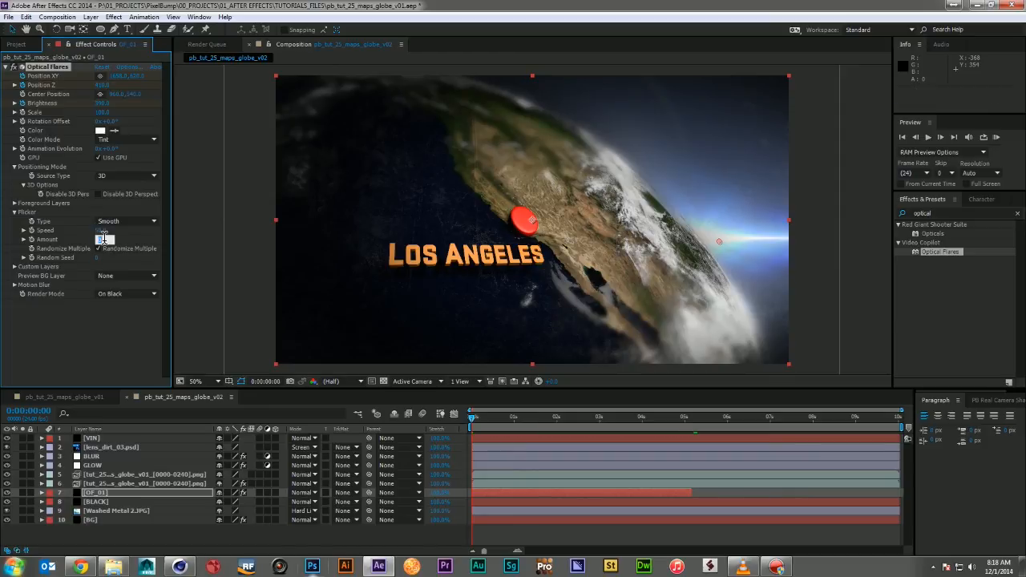
type("20")
key("Return")
Step: Preview the composition to check the flare's flicker and fade-out
left_click(260, 550)
key("KP_0")
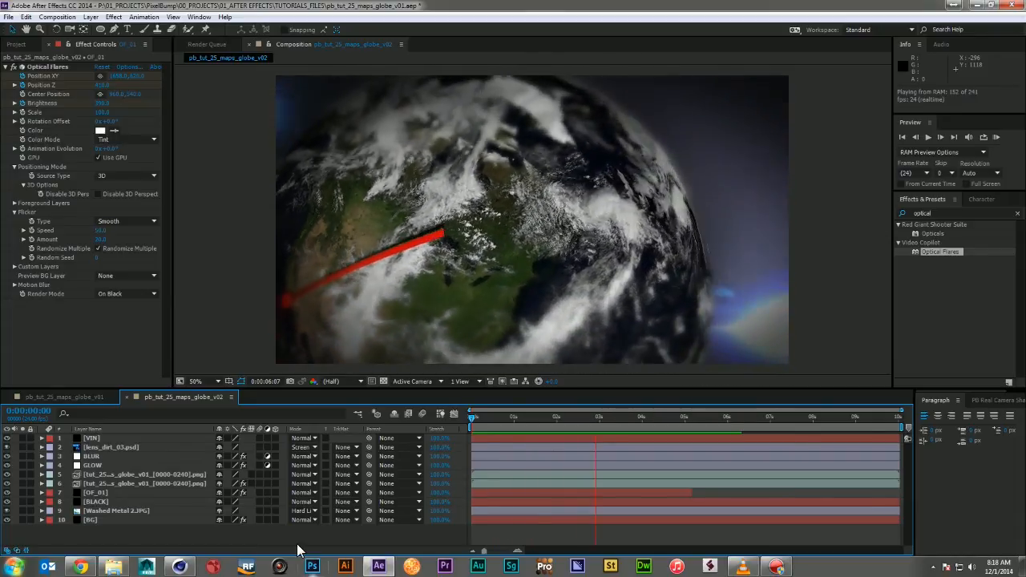
key("space")
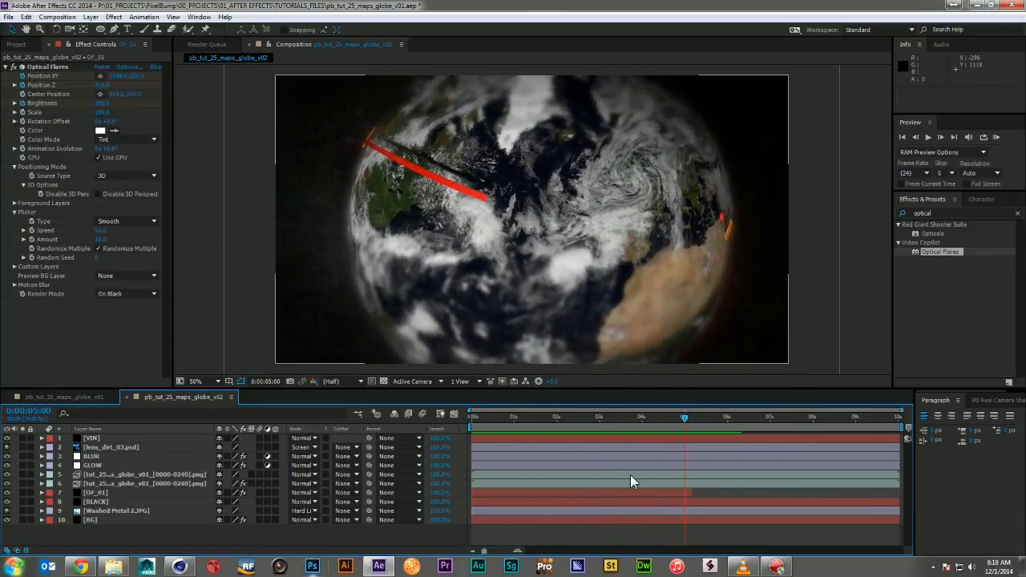
Step: Duplicate the OF_01 layer and slide the copy in time to start at about 0:00:04:21
left_click(97, 493)
key("ctrl+d")
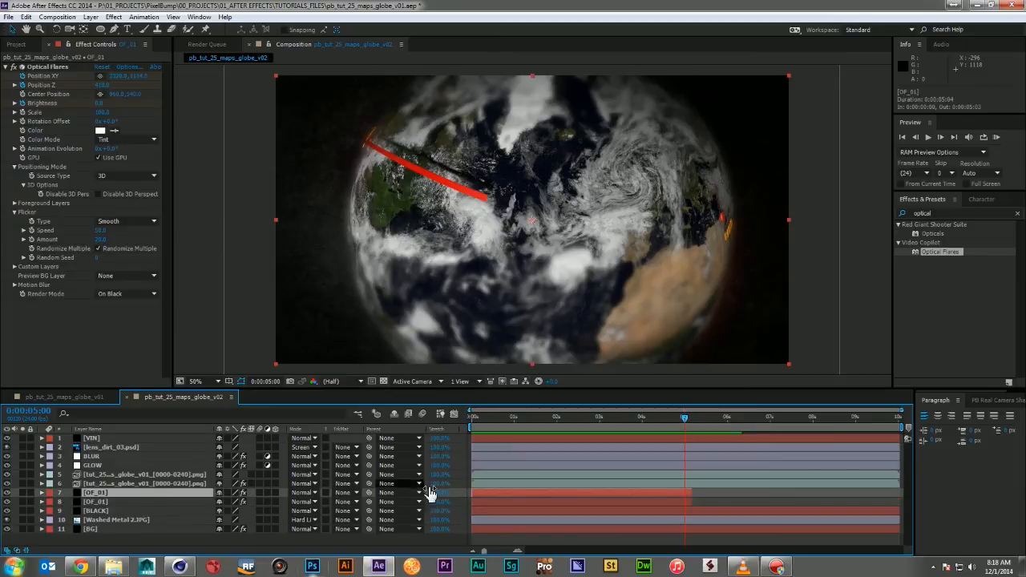
left_click_drag(581, 489, 789, 498)
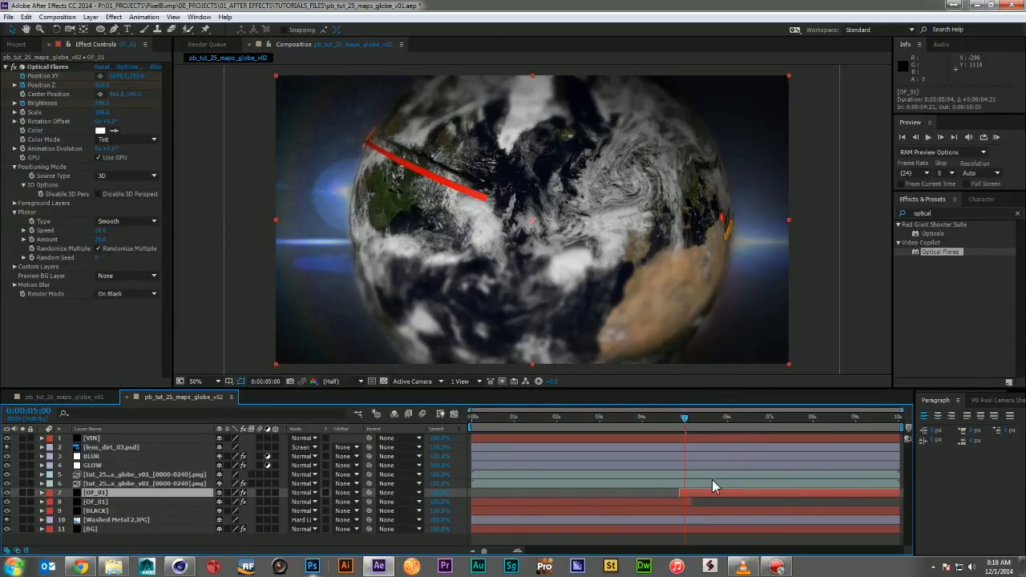
Step: Extend the copied flare layer's in point back to 0:00:04:01 and align its first Position XY and Z keyframes with that frame
key("u")
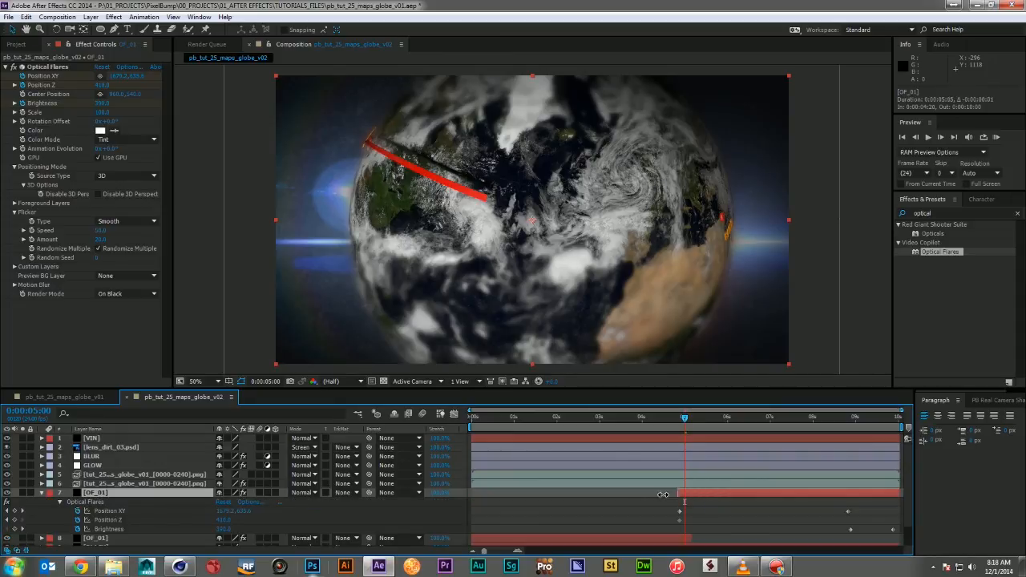
left_click_drag(681, 494, 644, 493)
left_click(644, 419)
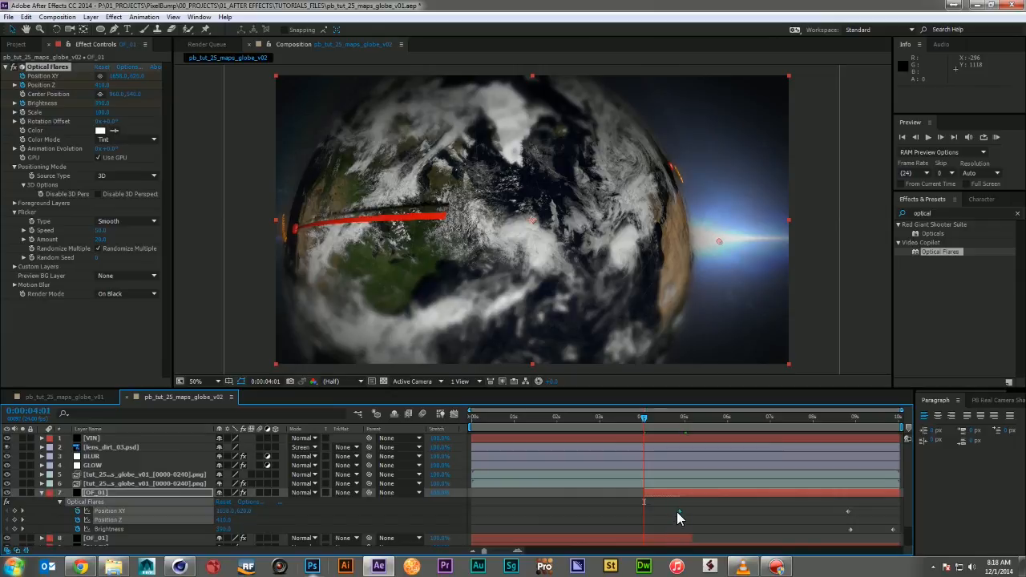
left_click_drag(678, 512, 636, 514)
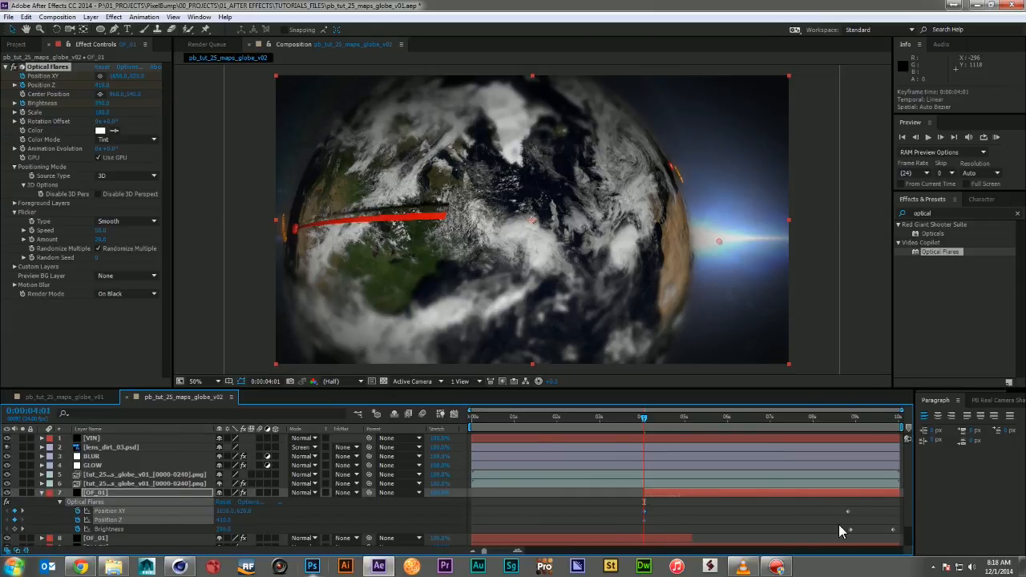
Step: Clear the copied flare's brightness and position animation, and keyframe Position XY and Z afresh at 0:00:04:01
left_click(77, 529)
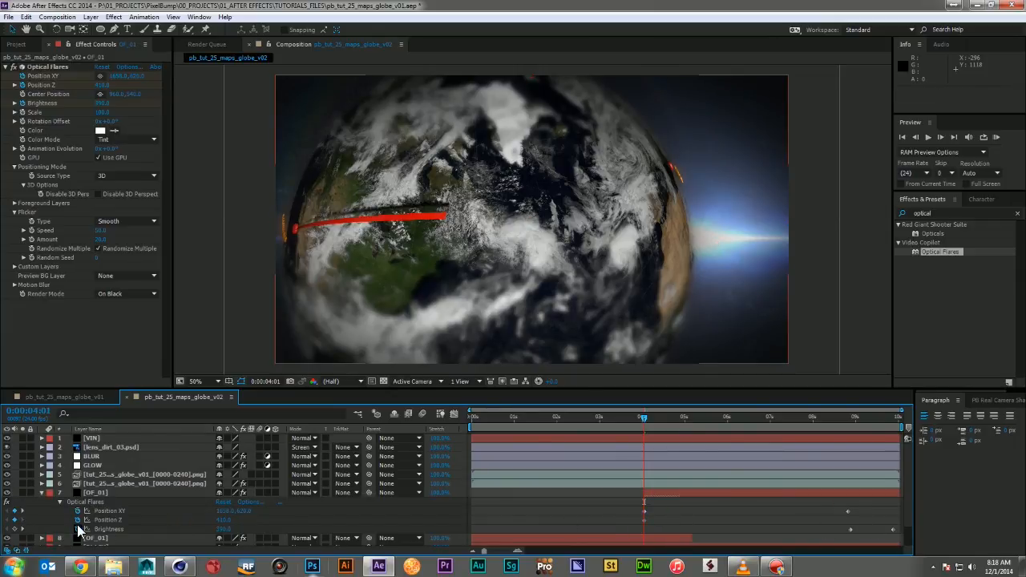
left_click(77, 511)
key("F2")
left_click(79, 511)
left_click(78, 520)
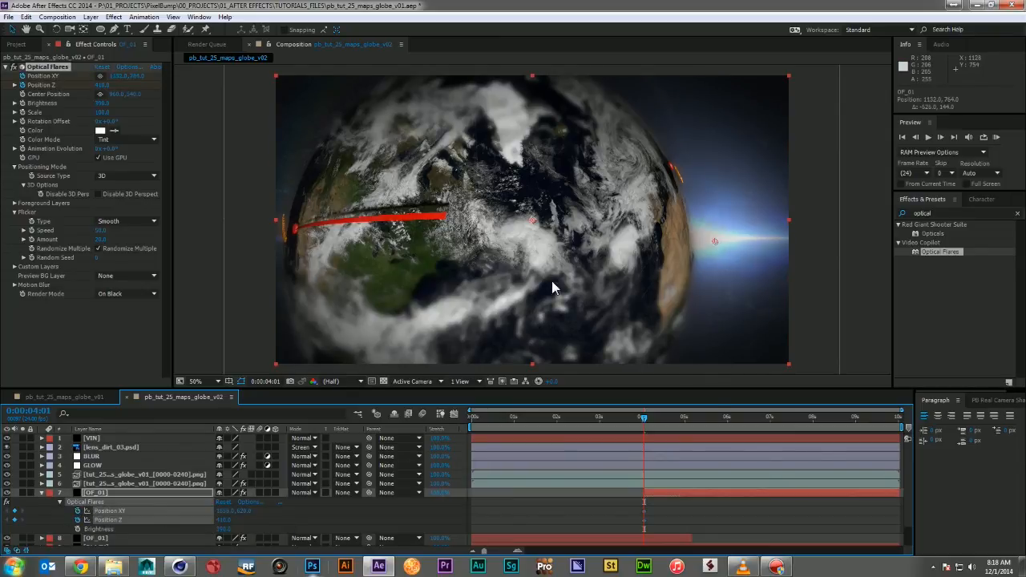
Step: Place the copied flare outside the frame at -714, 1124 at 0:00:04:01, and move it to 566, 416 at 0:00:06:00
left_click_drag(552, 280, 105, 350)
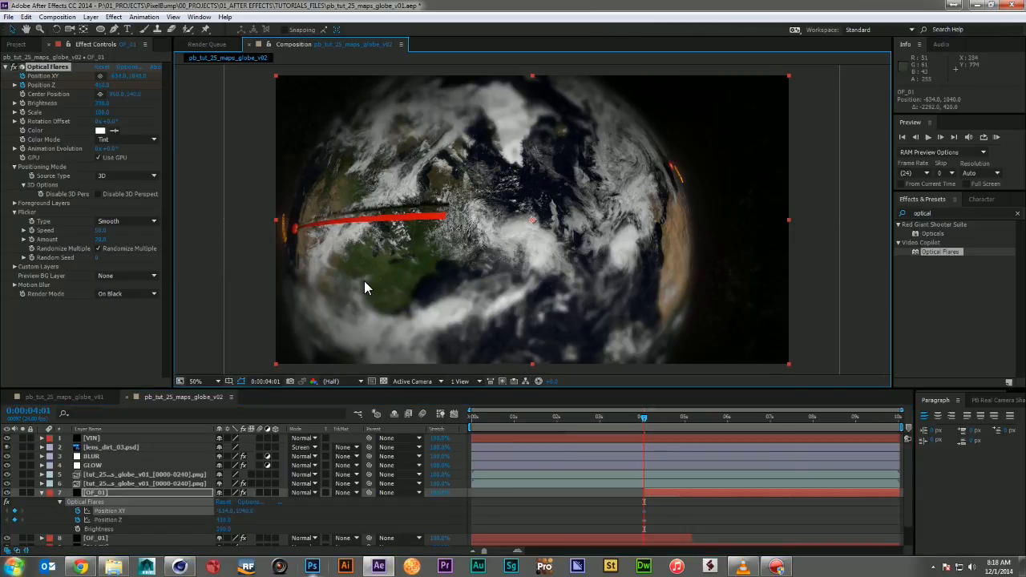
key("comma")
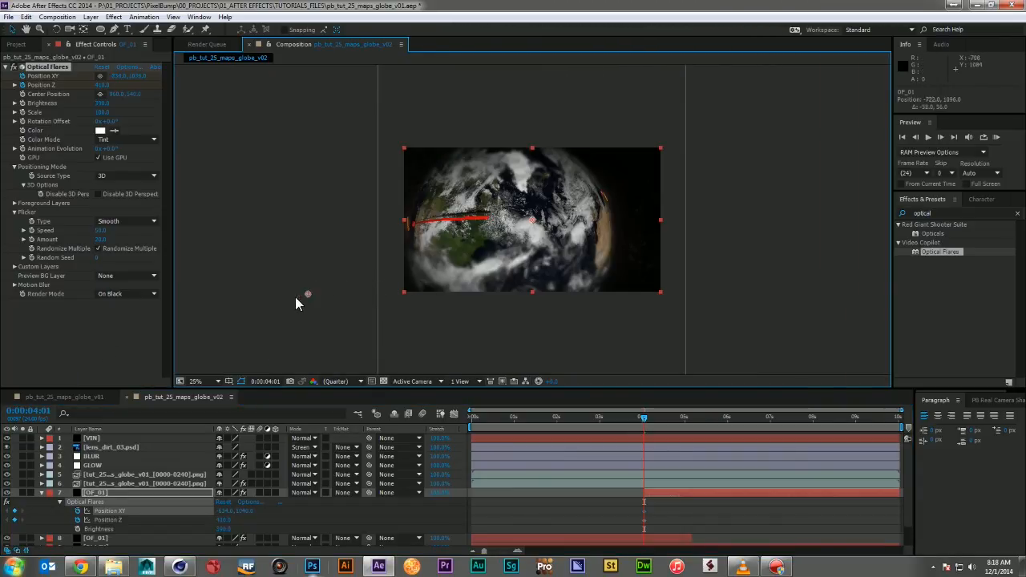
left_click(726, 418)
left_click_drag(728, 425, 727, 428)
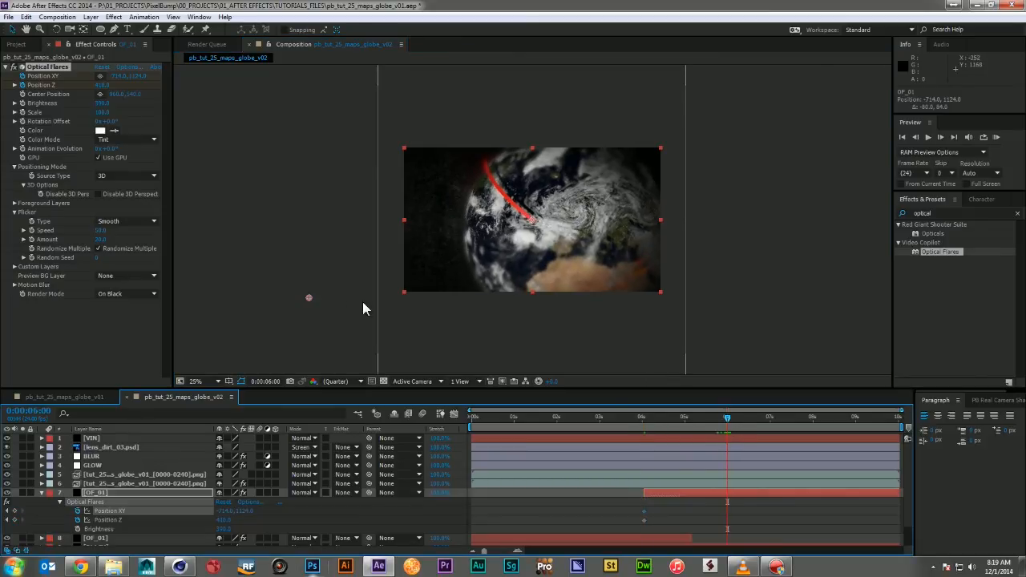
left_click_drag(319, 296, 473, 210)
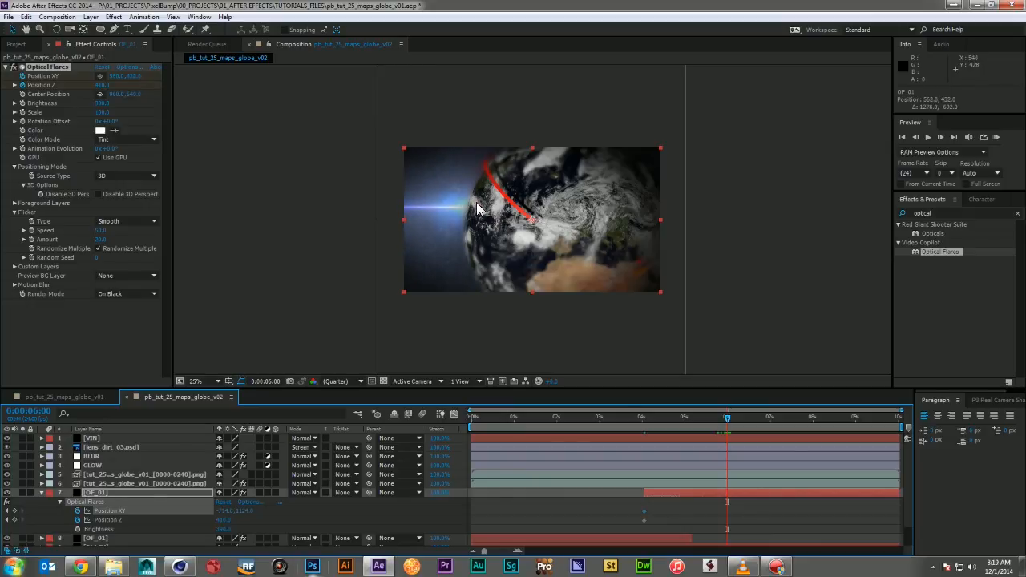
Step: Move the copied flare to 670, 404 at 0:00:10:00 and raise its brightness
left_click_drag(727, 417, 897, 415)
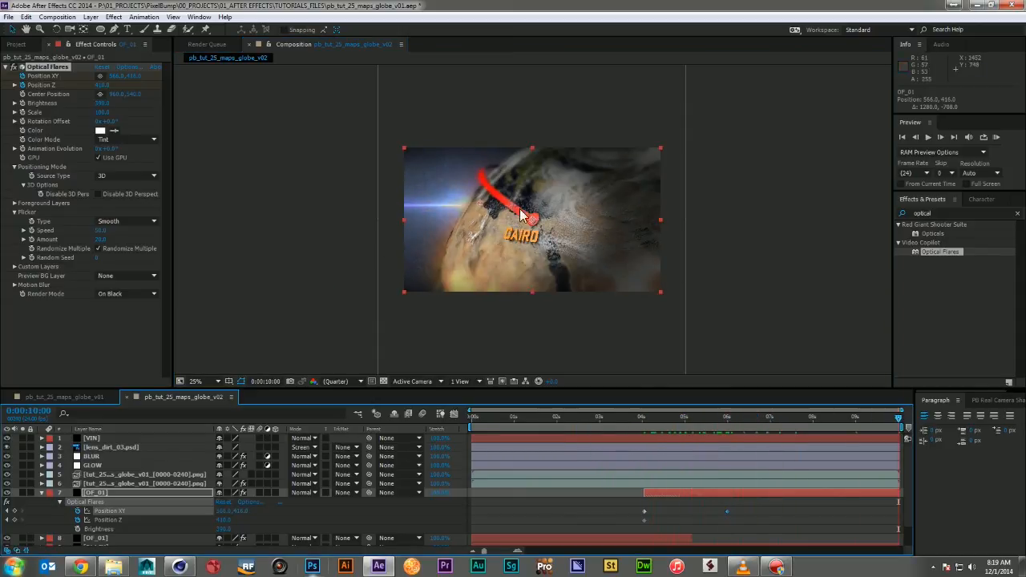
left_click_drag(481, 201, 482, 200)
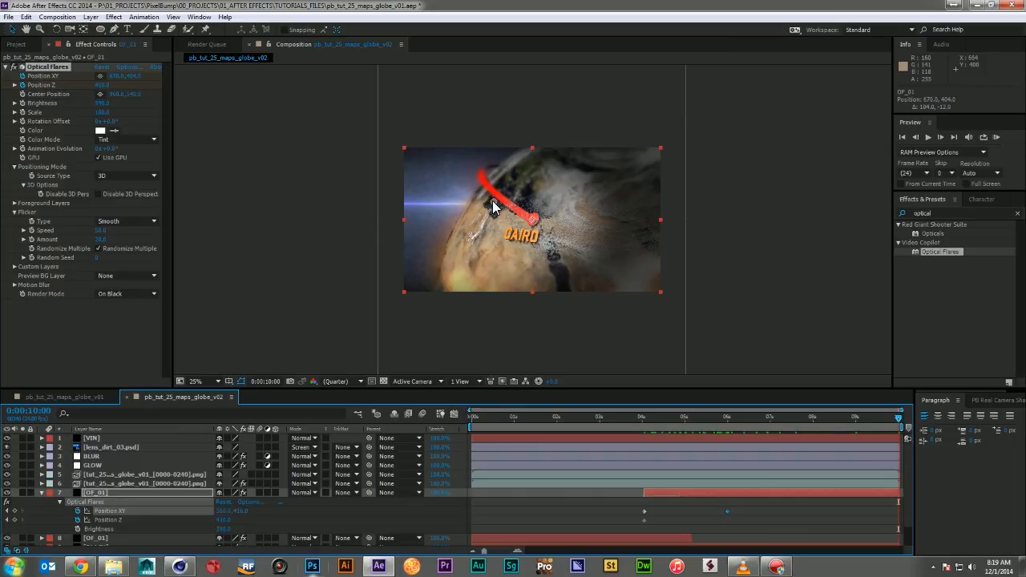
left_click_drag(104, 107, 113, 105)
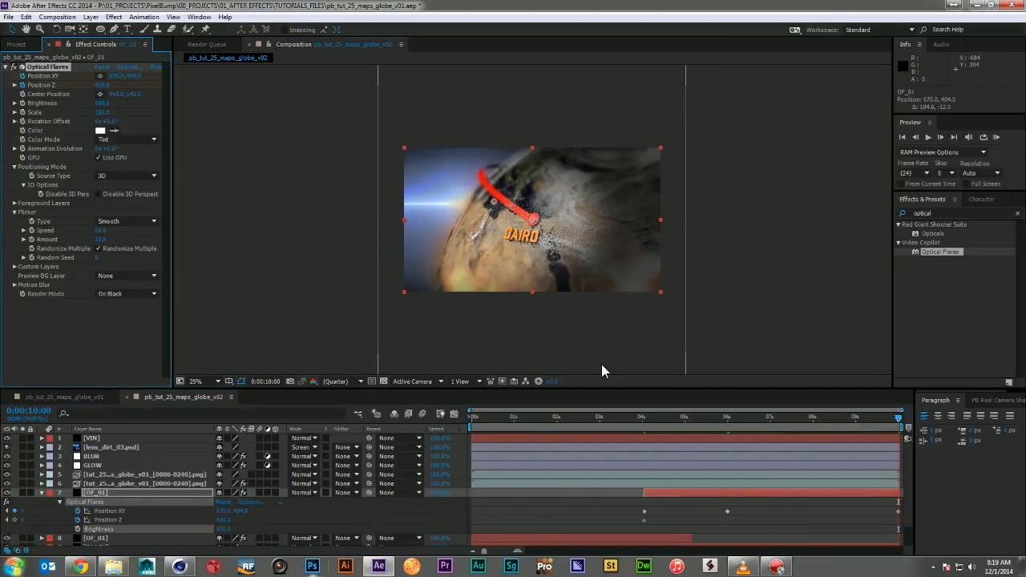
Step: Scrub through the flare transition and preview the whole composition to check both flares
left_click_drag(735, 416, 547, 416)
left_click_drag(662, 418, 786, 419)
scroll(630, 228, "up", 2)
key("KP_0")
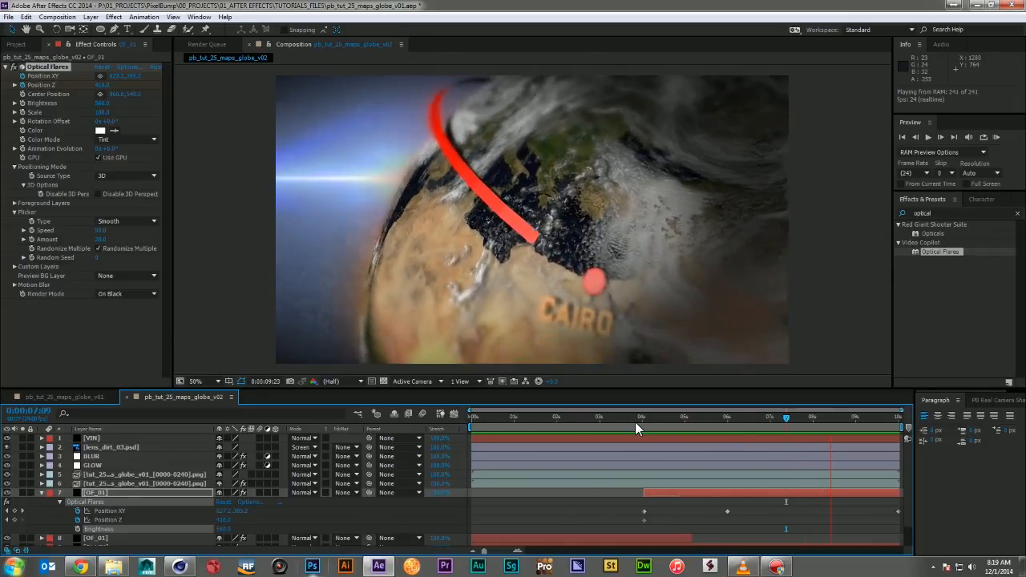
Step: Set both OF_01 layers to the Screen blending mode and preview the flare handover around 0:00:04:01
mouse_move(635, 421)
left_mouse_down()
mouse_move(658, 424)
mouse_move(614, 416)
mouse_move(645, 427)
left_mouse_up()
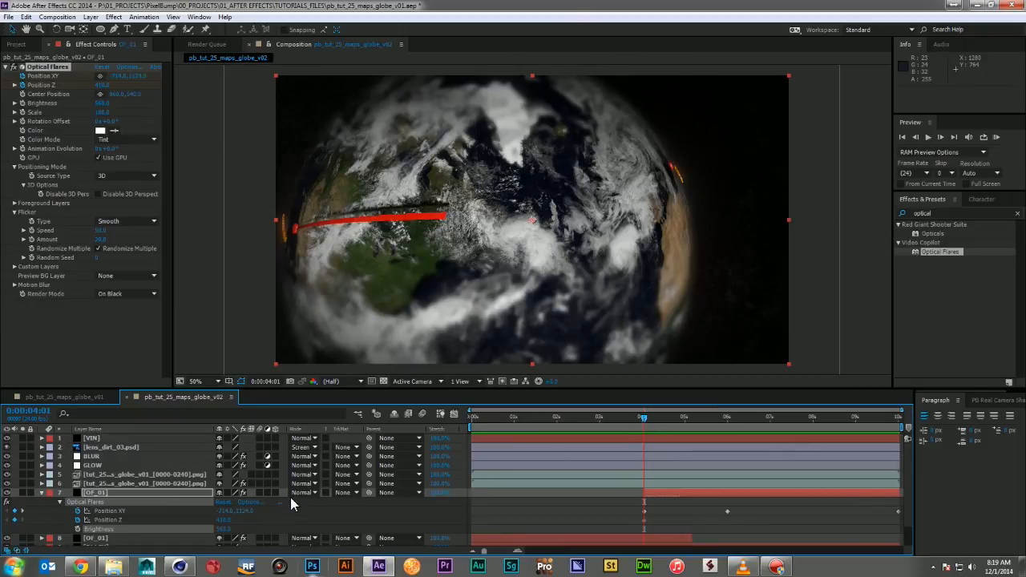
left_click(302, 492)
left_click(317, 154)
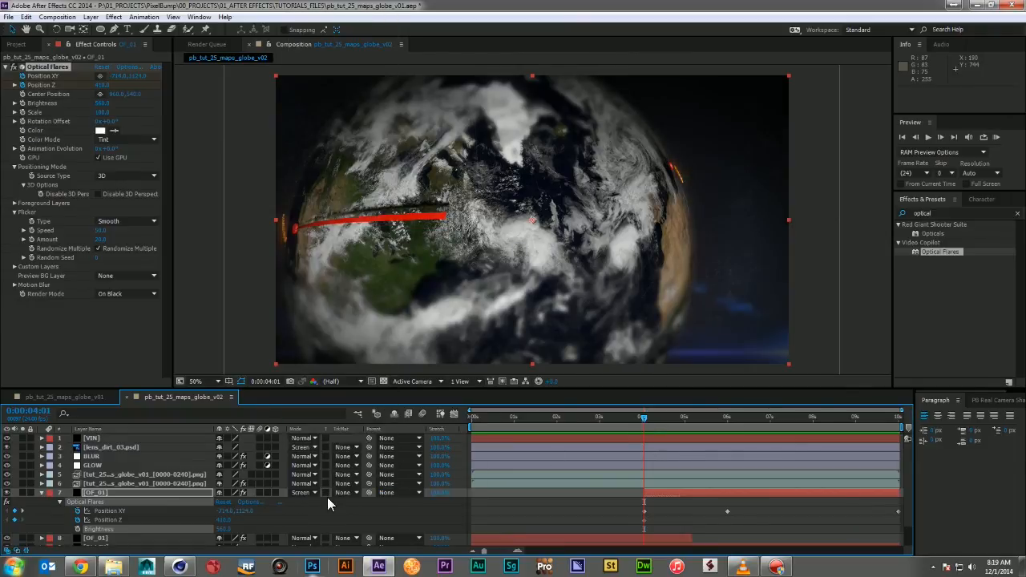
left_click(304, 539)
left_click(317, 200)
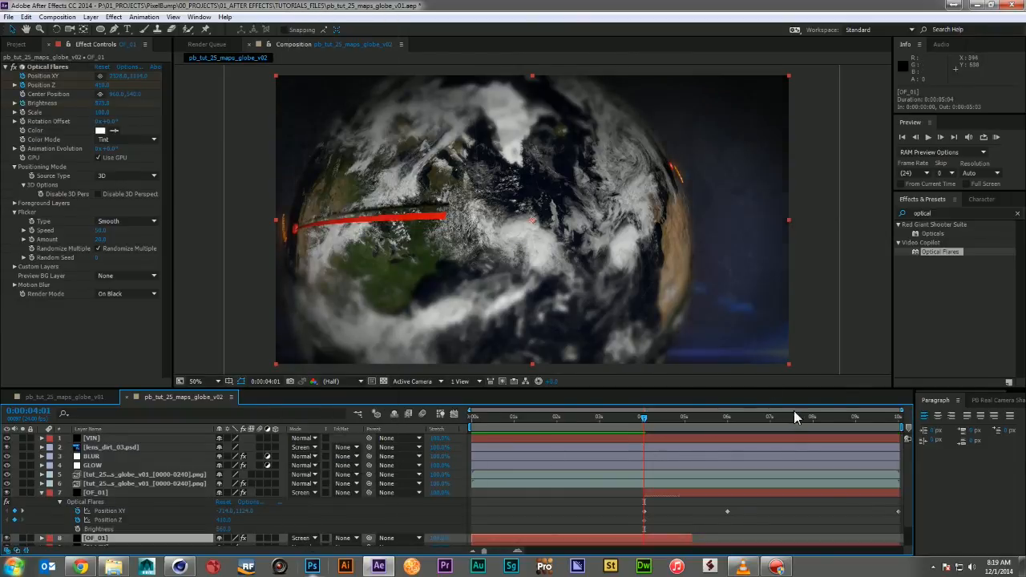
key("KP_0")
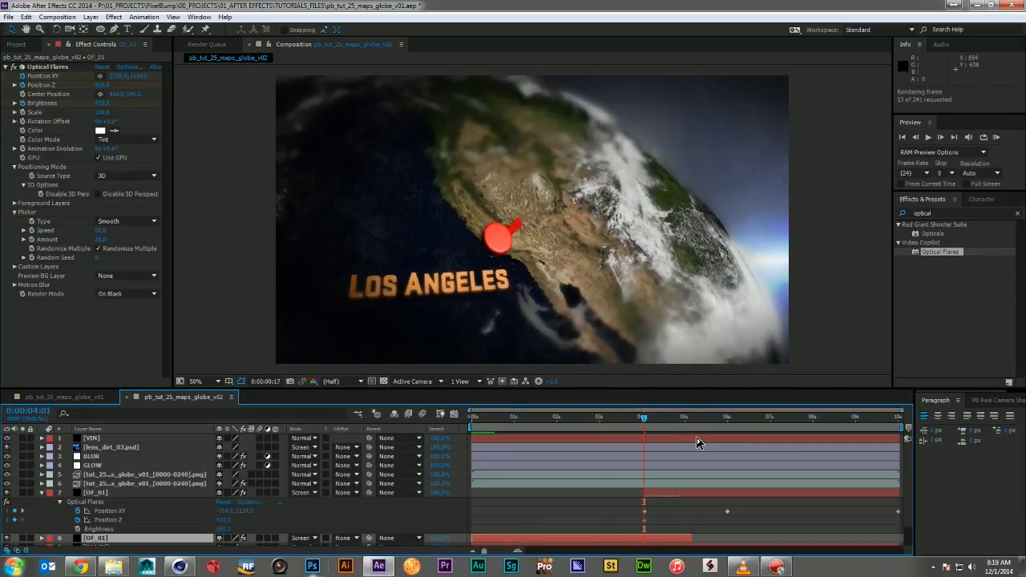